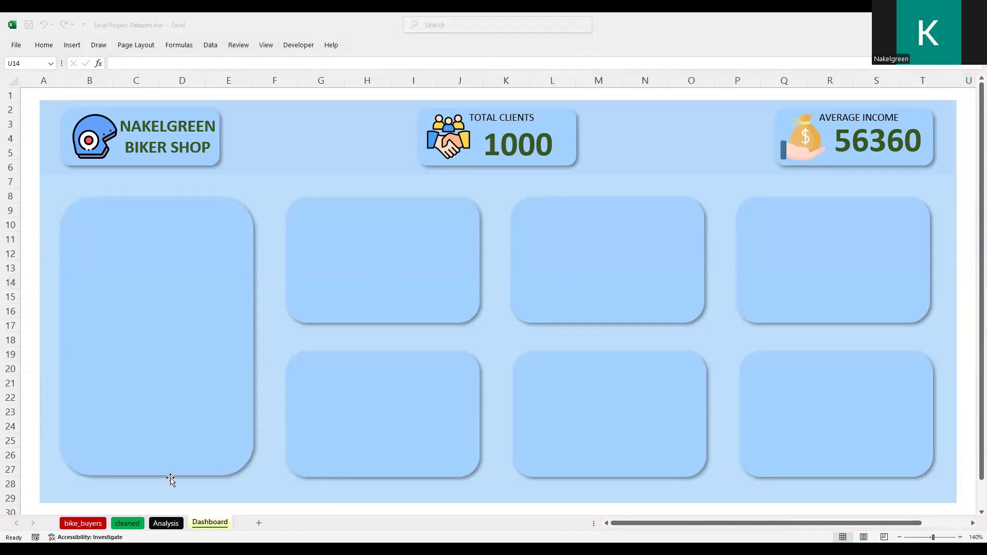
pyautogui.click(164, 532)
pyautogui.click(166, 523)
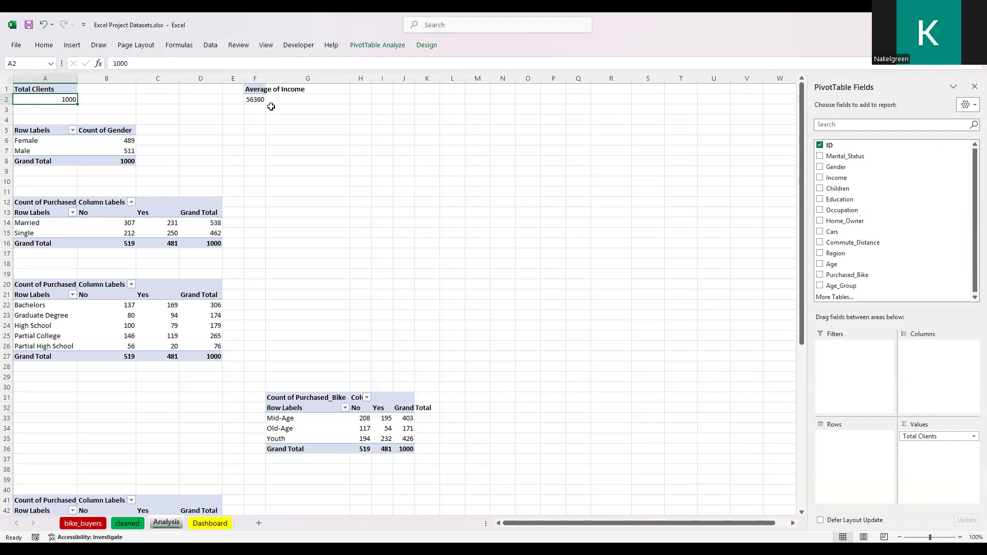
pyautogui.click(207, 523)
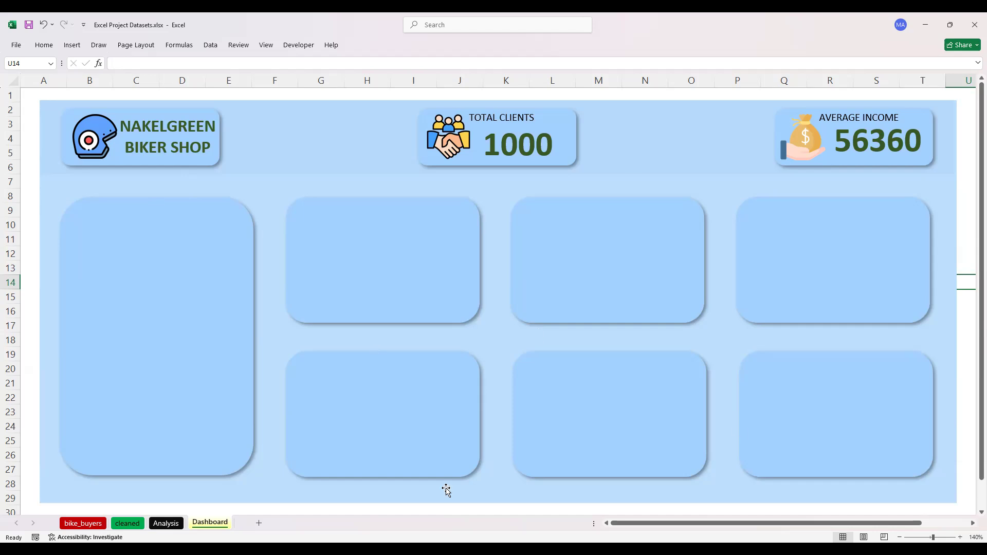
# Remove the grand total row from the Count of Gender pivot table on the Analysis sheet.
pyautogui.click(160, 527)
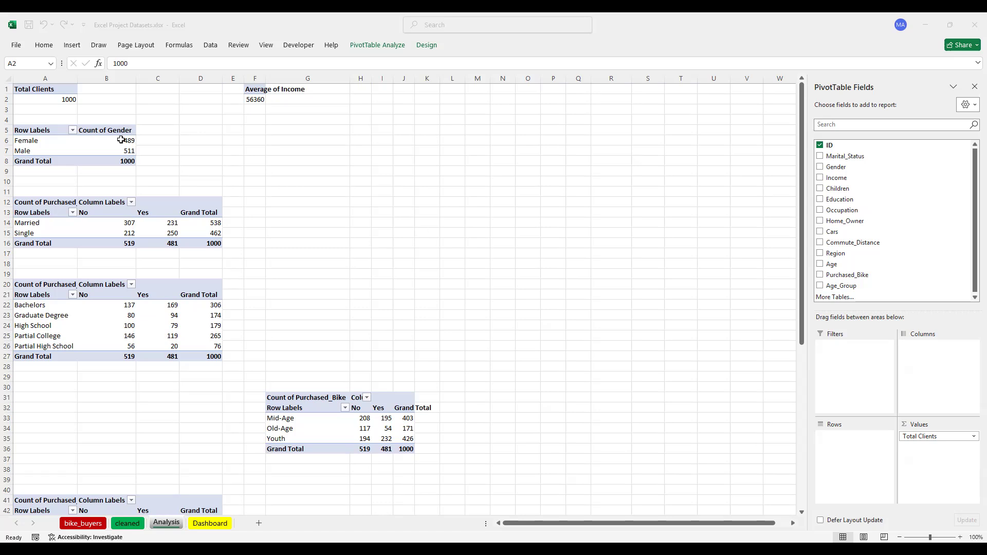
pyautogui.click(115, 148)
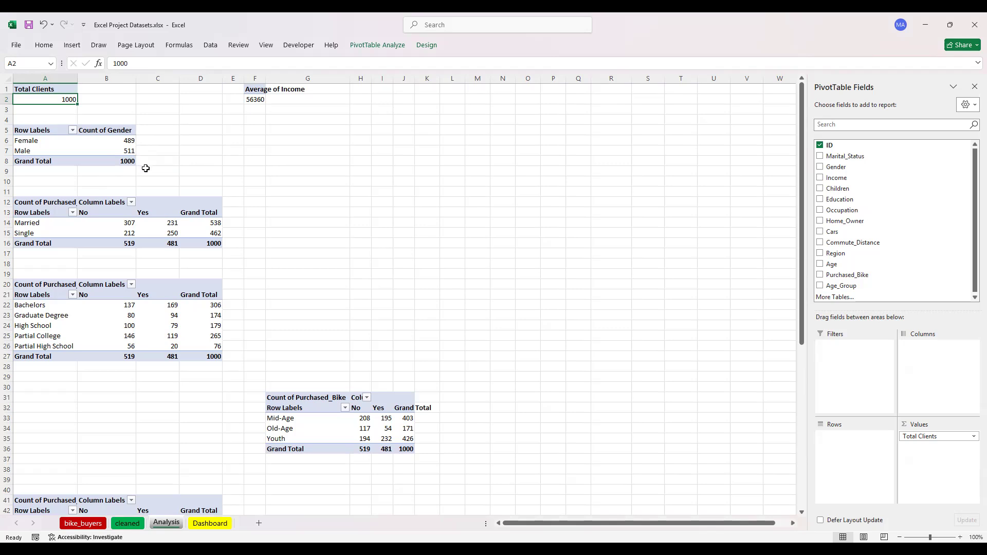
pyautogui.click(17, 161)
pyautogui.rightClick(18, 160)
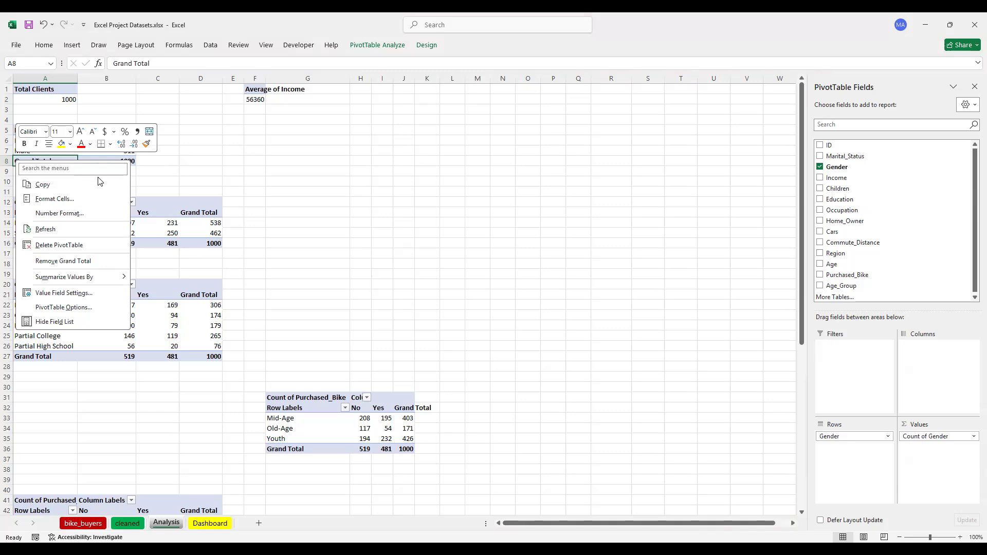
pyautogui.click(40, 161)
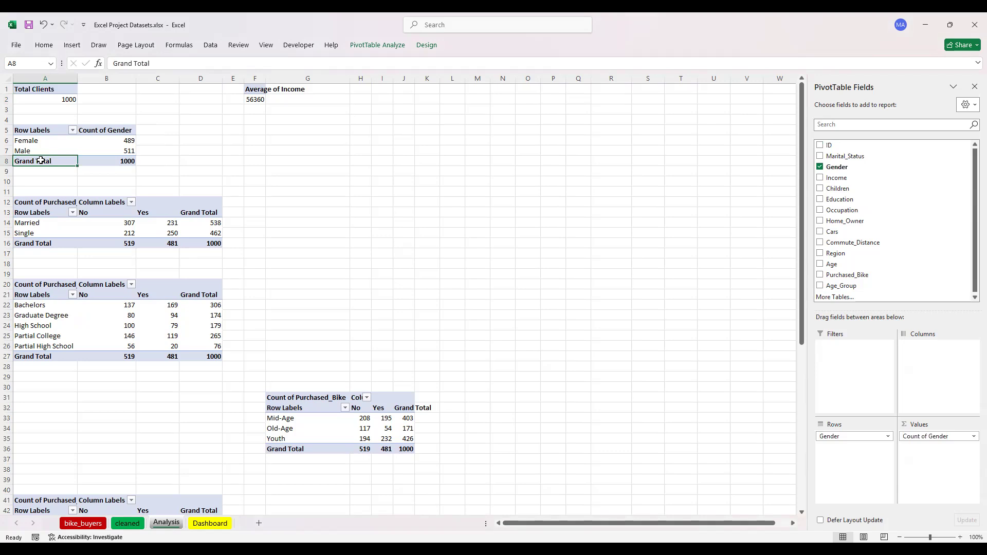
pyautogui.rightClick(41, 161)
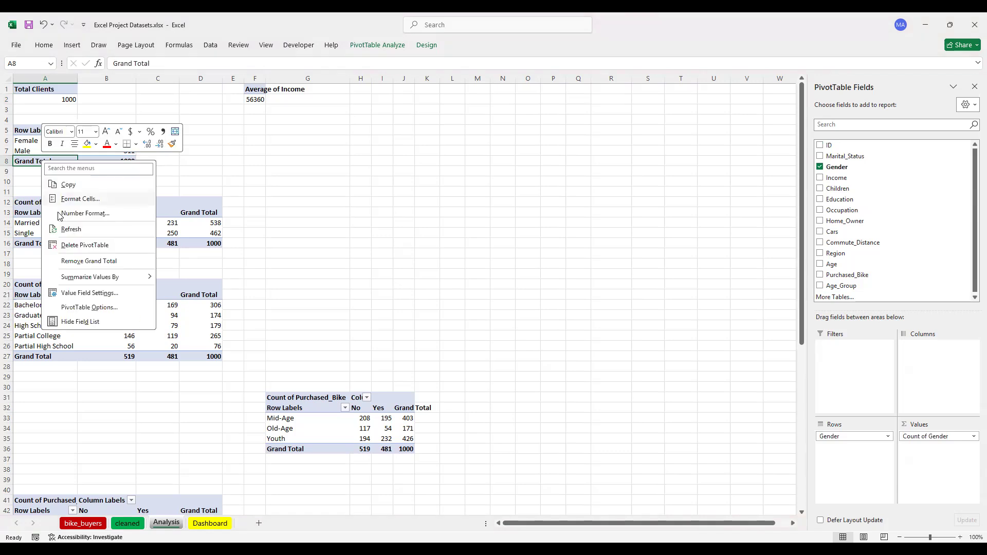
pyautogui.click(90, 262)
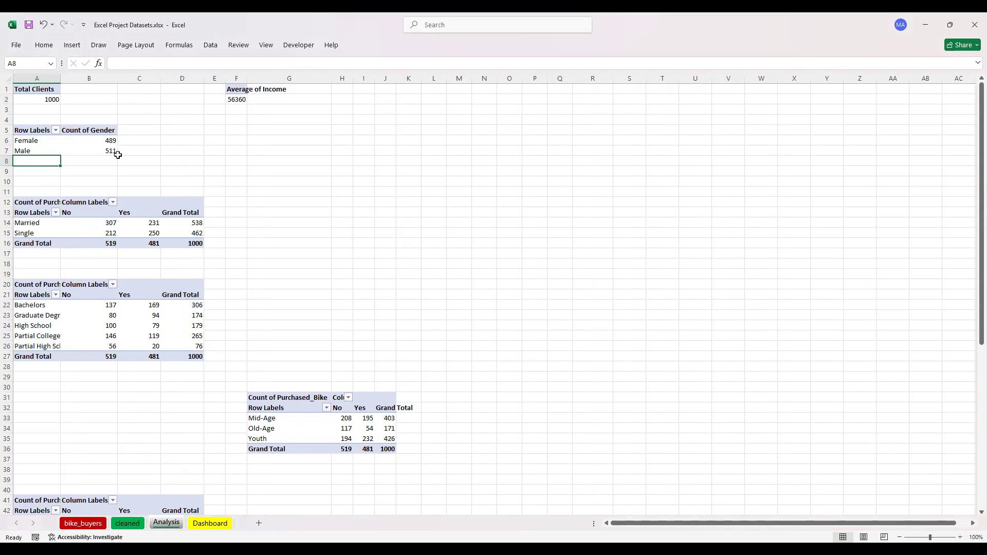
# Insert a 3-D Pie chart based on the Count of Gender pivot table.
pyautogui.click(34, 133)
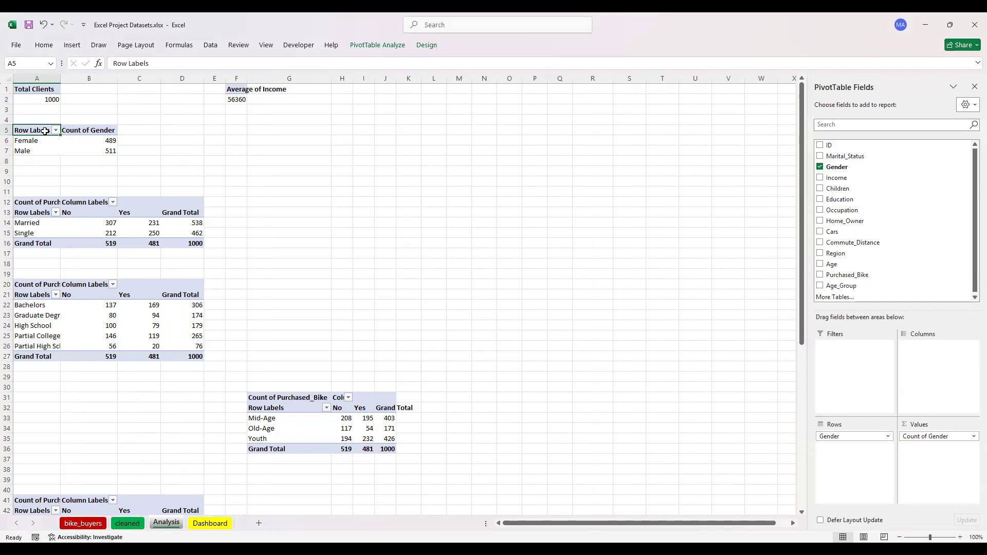
pyautogui.click(68, 46)
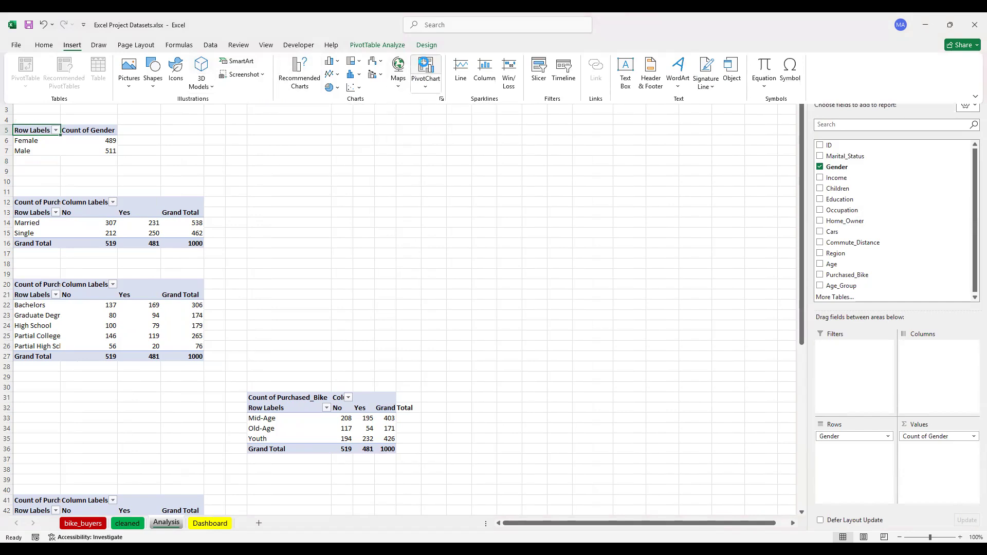
pyautogui.click(290, 73)
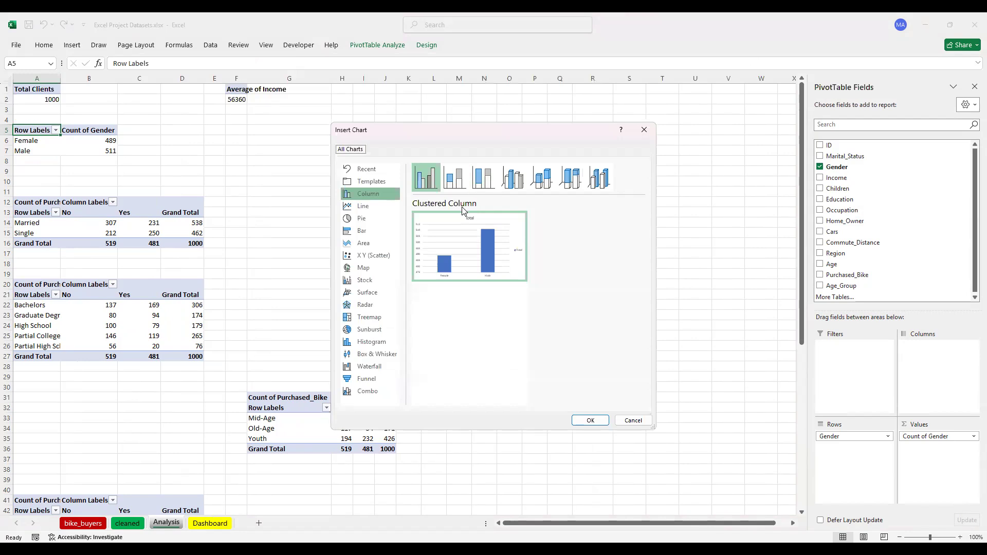
pyautogui.click(361, 220)
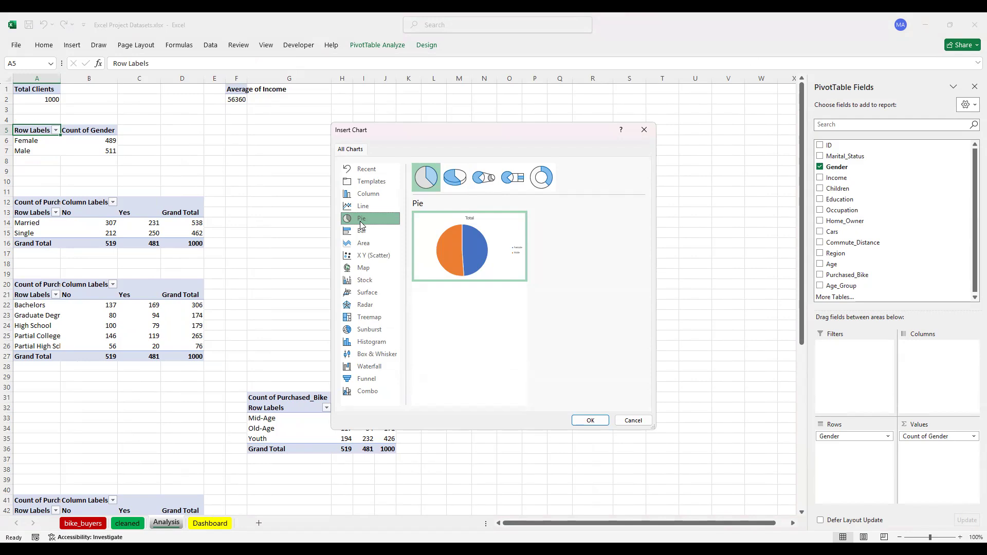
pyautogui.click(538, 178)
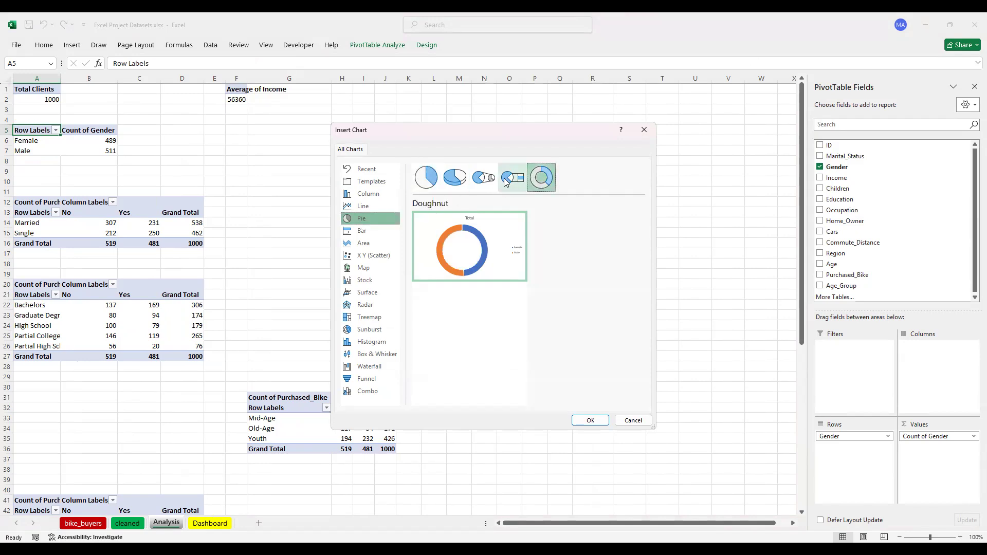
pyautogui.click(451, 180)
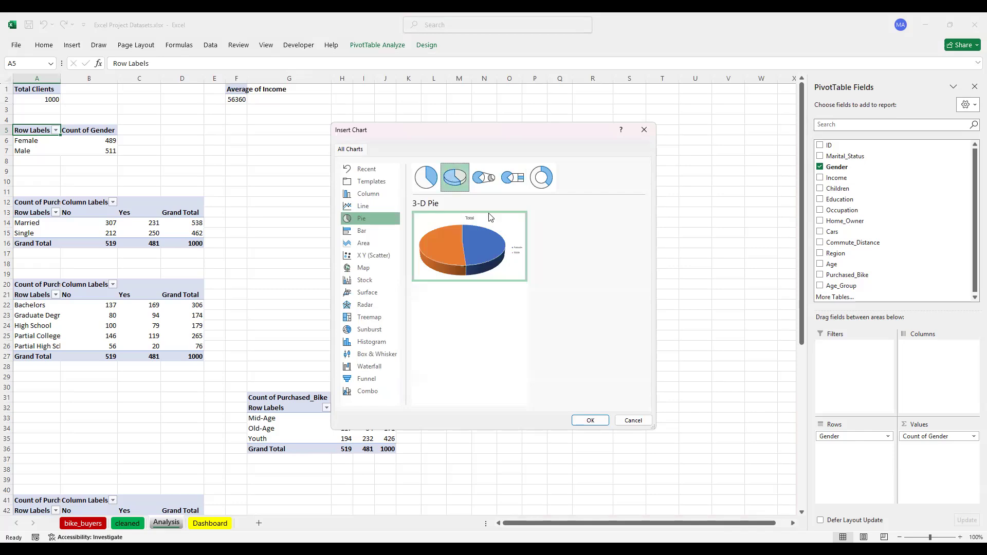
pyautogui.moveTo(485, 269)
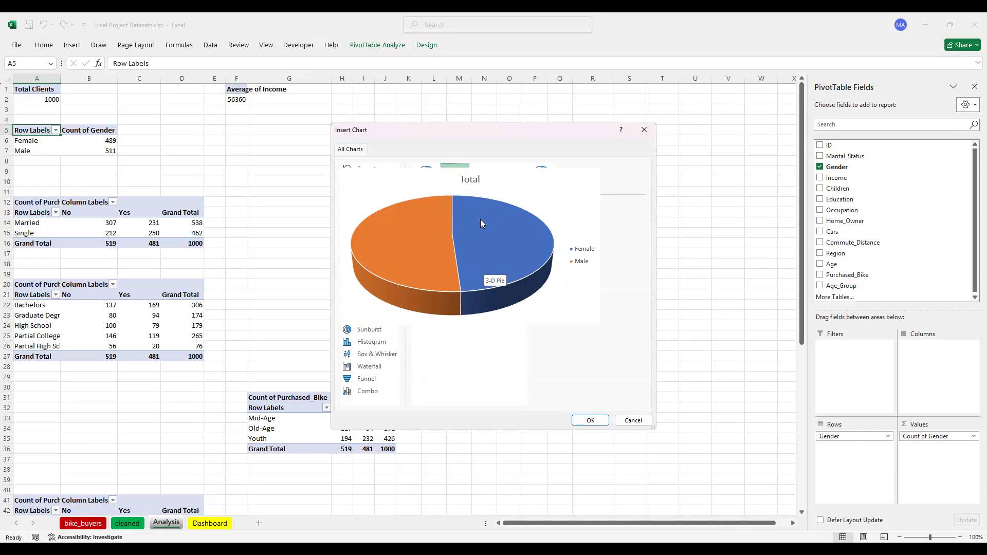
pyautogui.click(425, 173)
pyautogui.moveTo(517, 261)
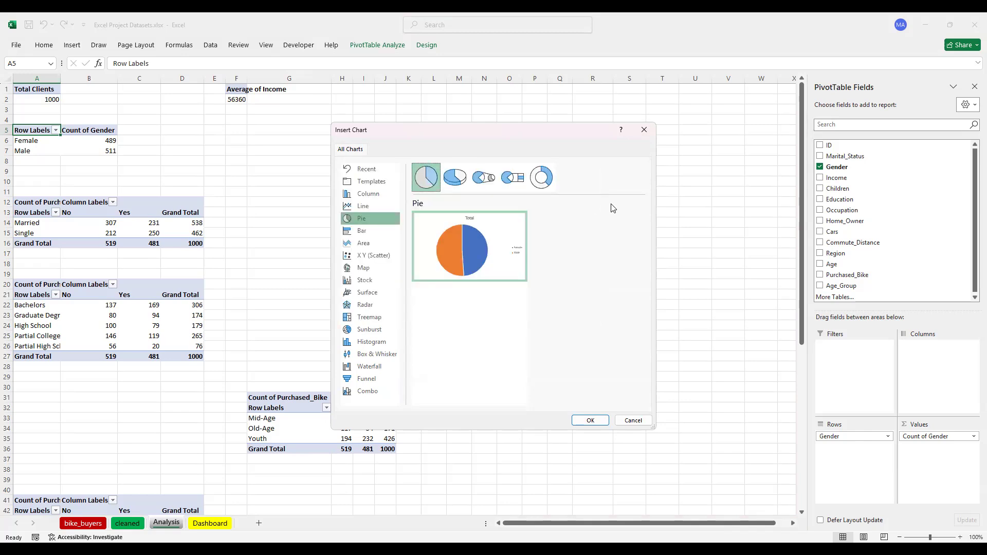
pyautogui.click(455, 179)
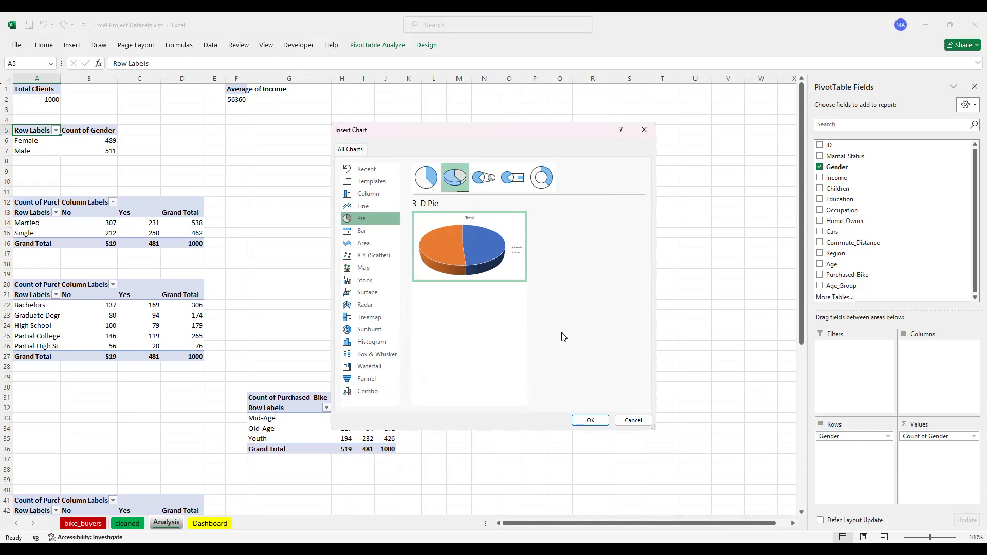
pyautogui.click(592, 423)
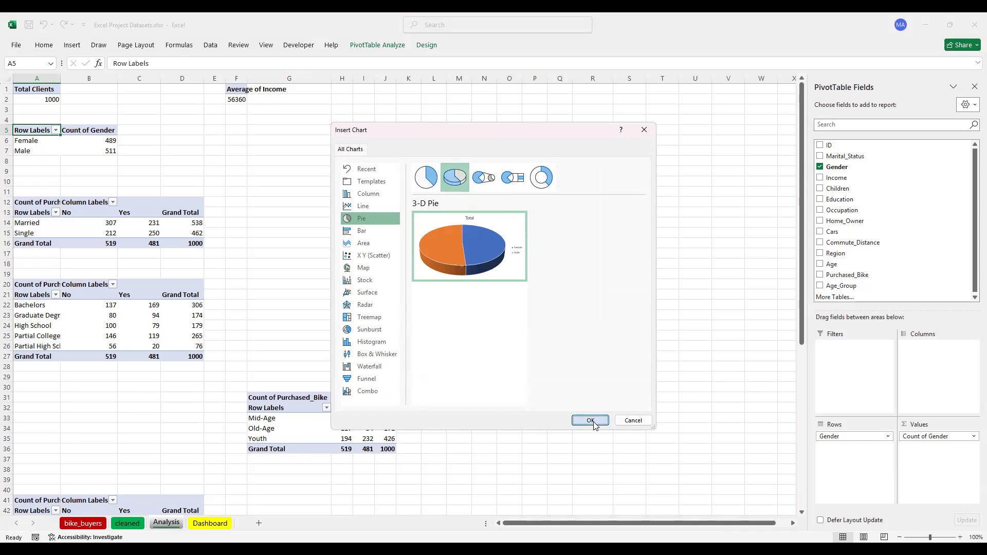
# Move the gender pie chart up beside the pivot tables, enlarge it, and hide all field buttons on it.
pyautogui.moveTo(479, 233); pyautogui.dragTo(505, 128)
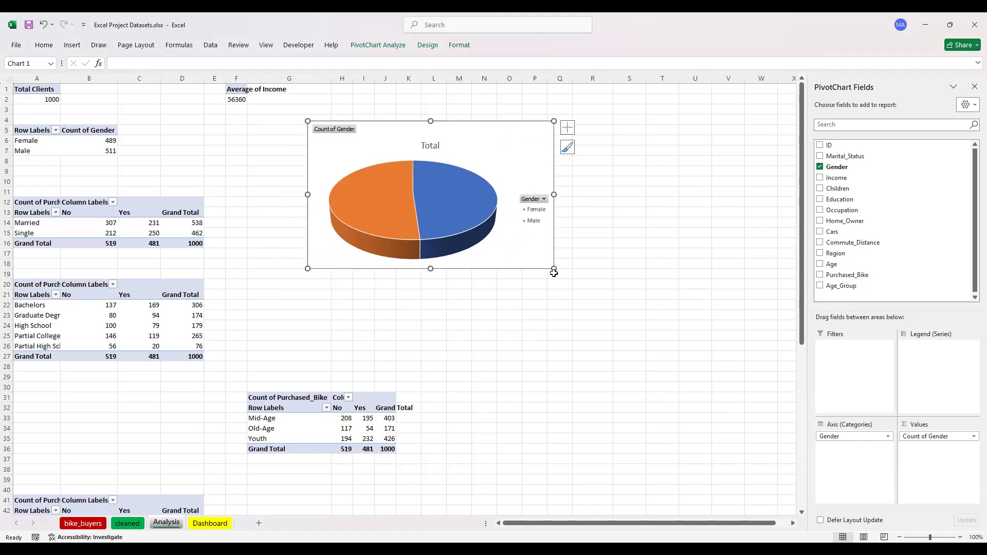
pyautogui.moveTo(554, 269); pyautogui.dragTo(598, 305)
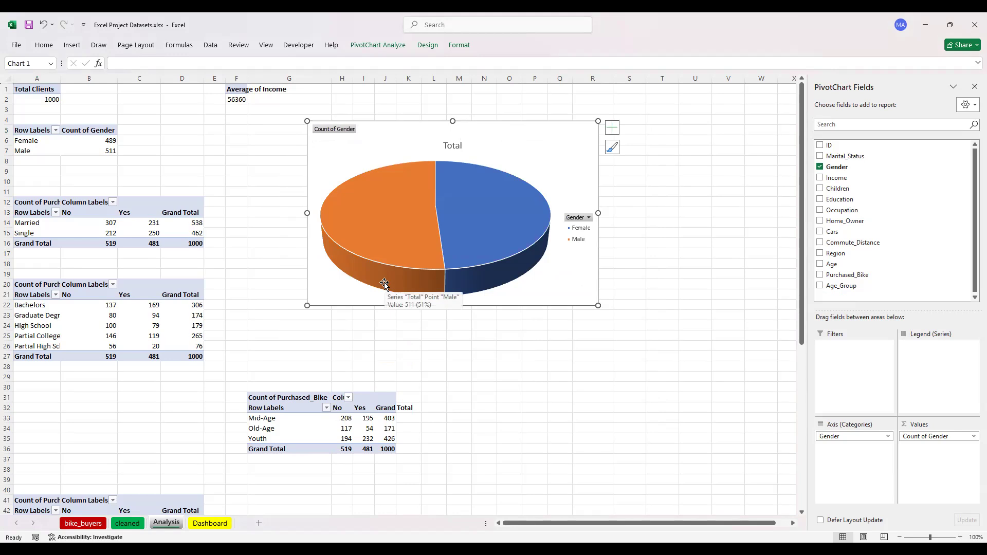
pyautogui.rightClick(344, 132)
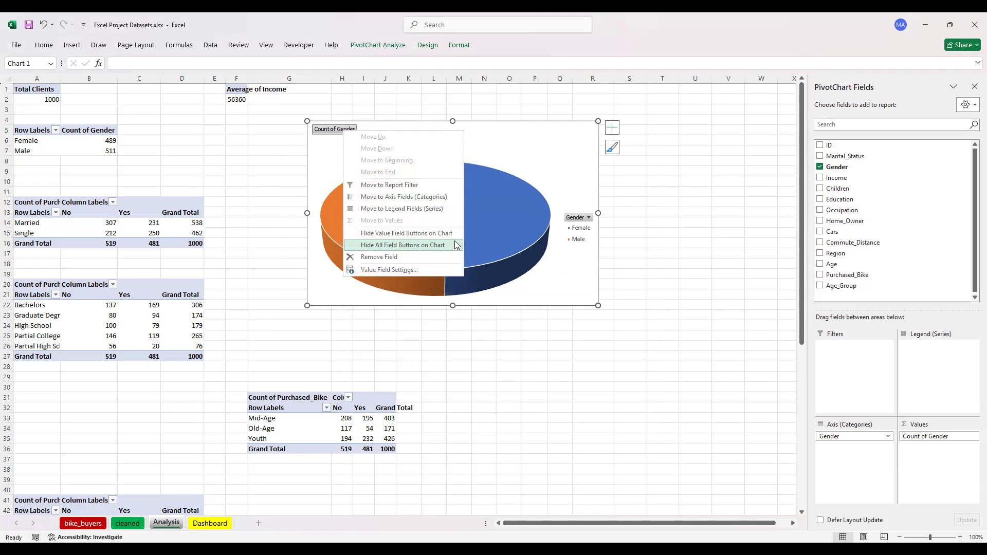
pyautogui.click(399, 249)
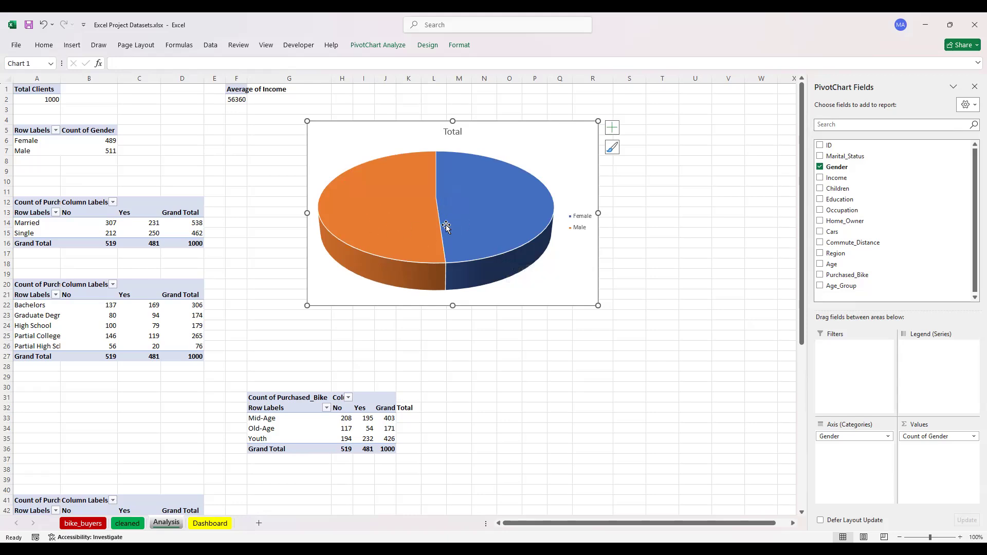
# Remove the chart title and the legend from the gender pie chart.
pyautogui.moveTo(499, 227)
pyautogui.moveTo(431, 234)
pyautogui.click(615, 134)
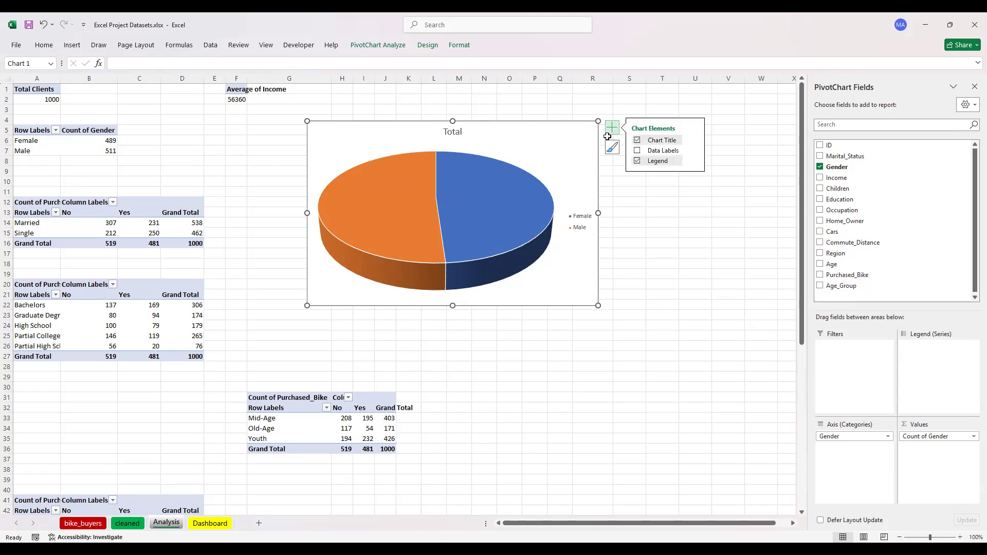
pyautogui.click(637, 142)
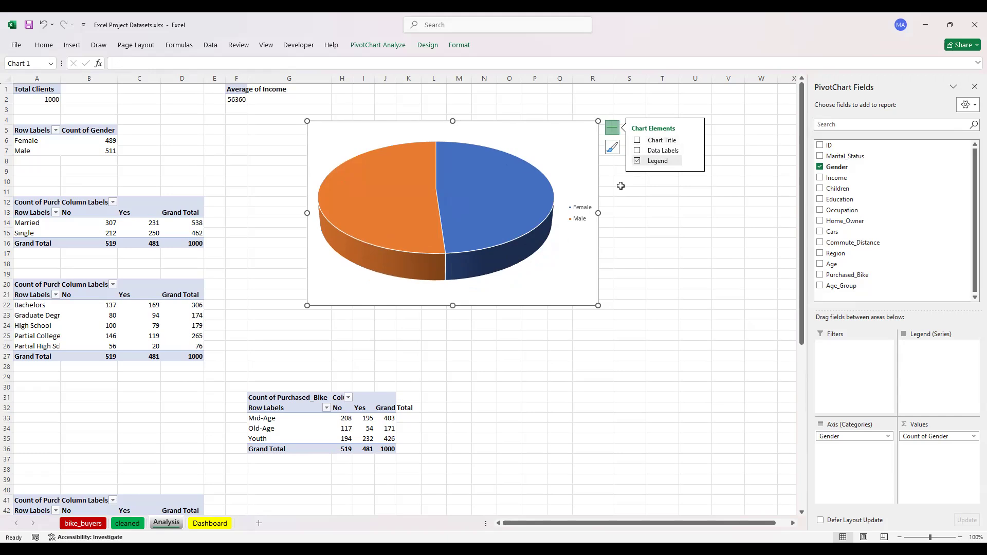
pyautogui.click(637, 161)
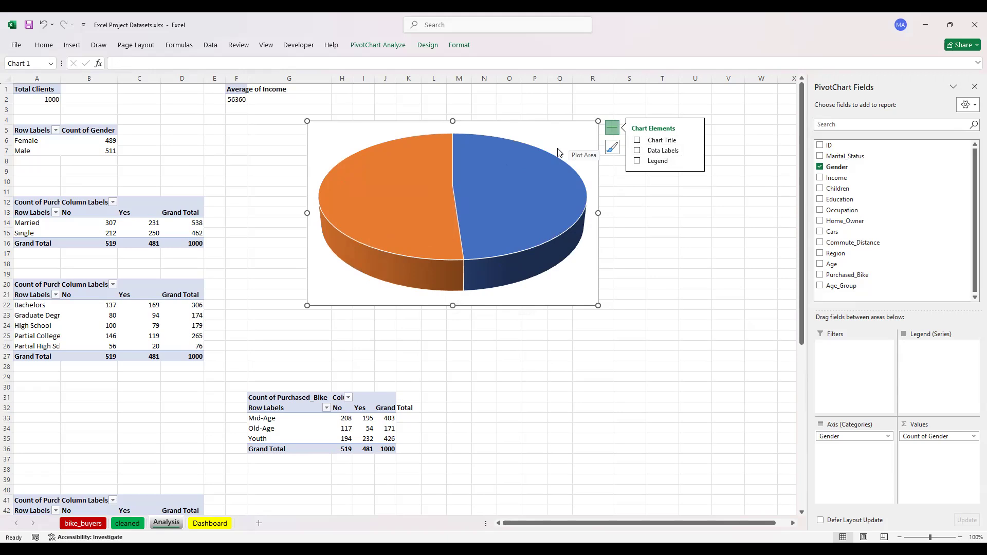
# Format the pie chart's chart area with no fill and no border line.
pyautogui.rightClick(533, 127)
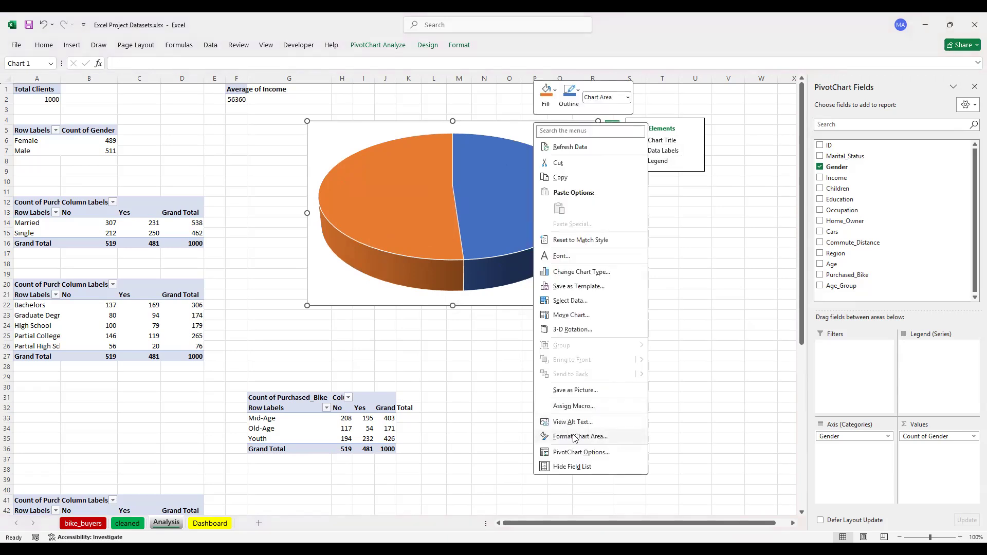
pyautogui.click(574, 436)
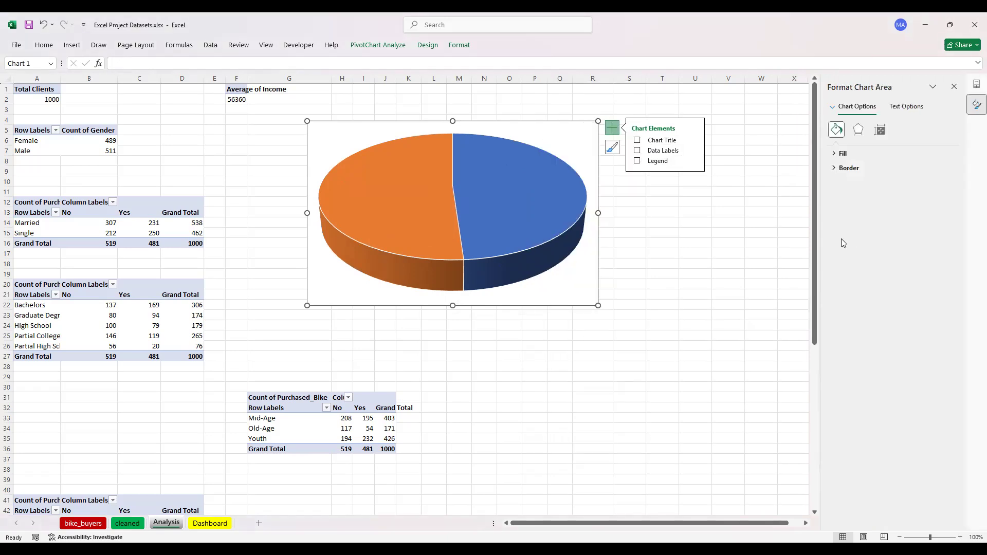
pyautogui.click(839, 154)
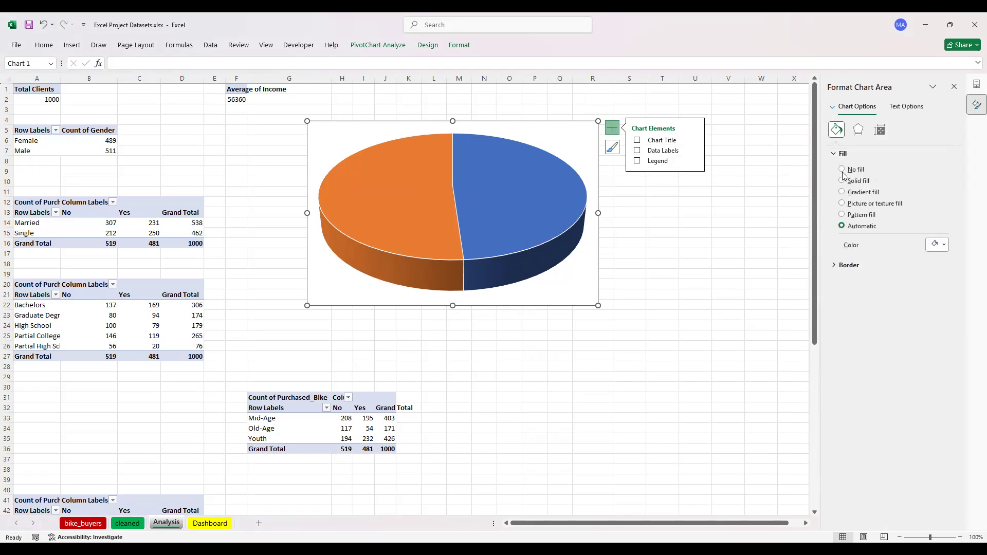
pyautogui.click(839, 268)
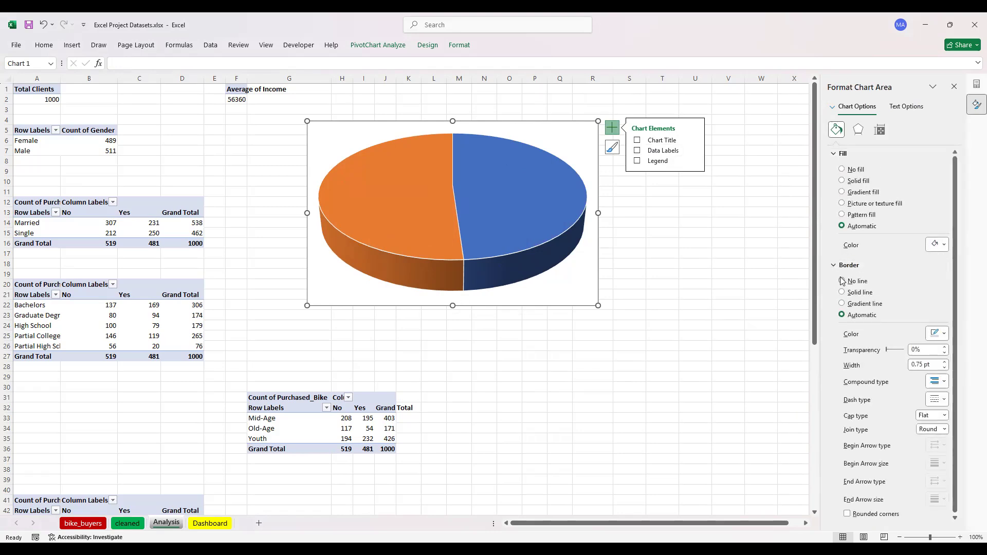
pyautogui.click(841, 281)
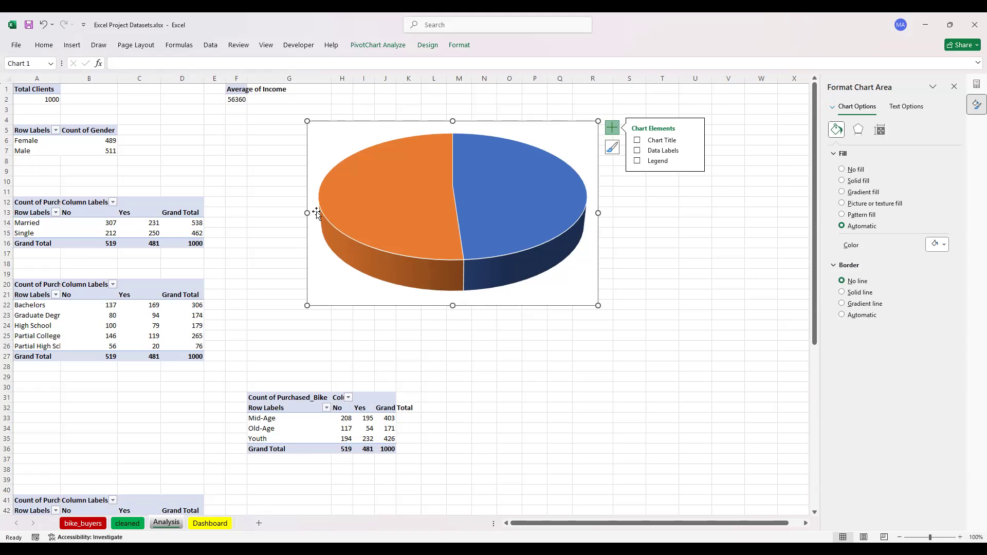
pyautogui.click(841, 169)
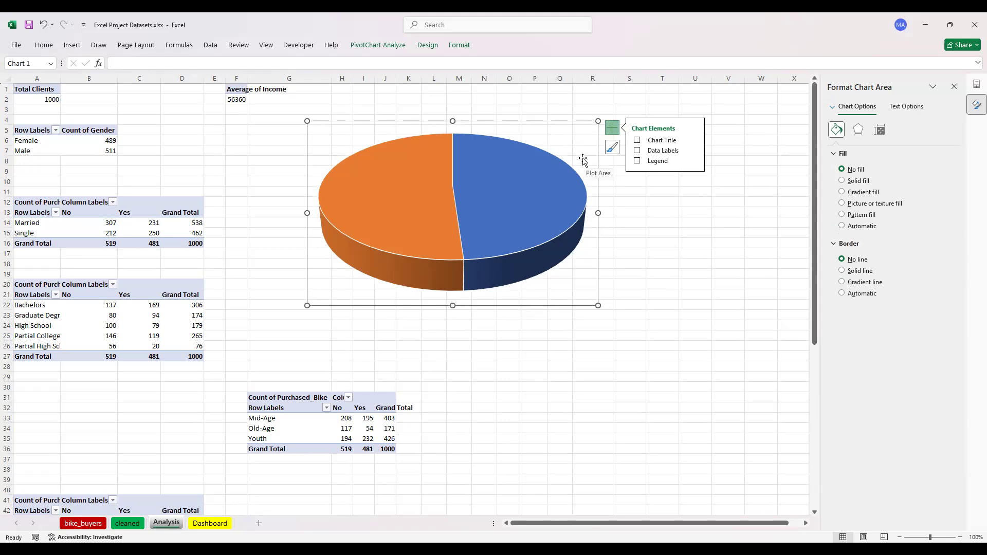
# Cut the whole gender pie chart from the Analysis sheet and paste it onto the Dashboard sheet.
pyautogui.moveTo(552, 200)
pyautogui.click(549, 130)
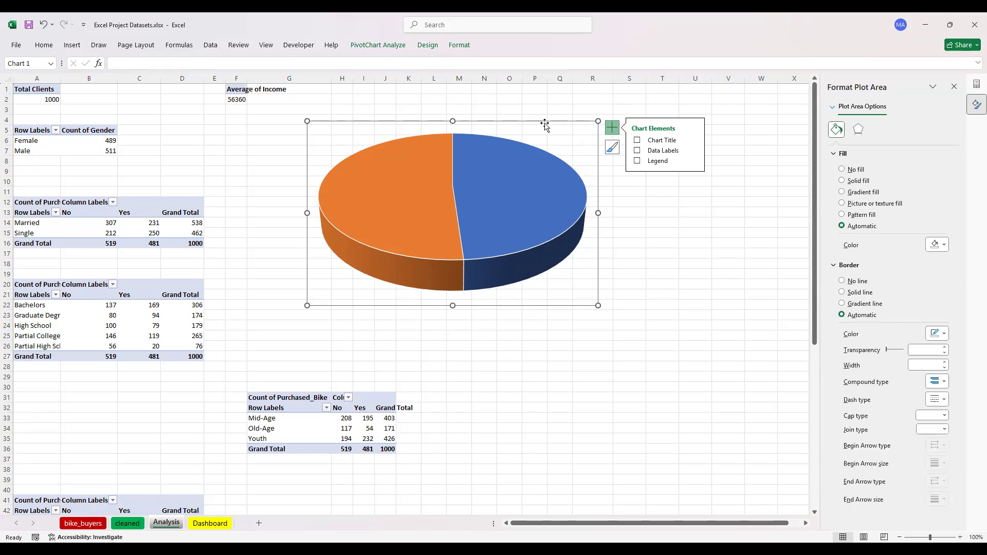
pyautogui.click(545, 125)
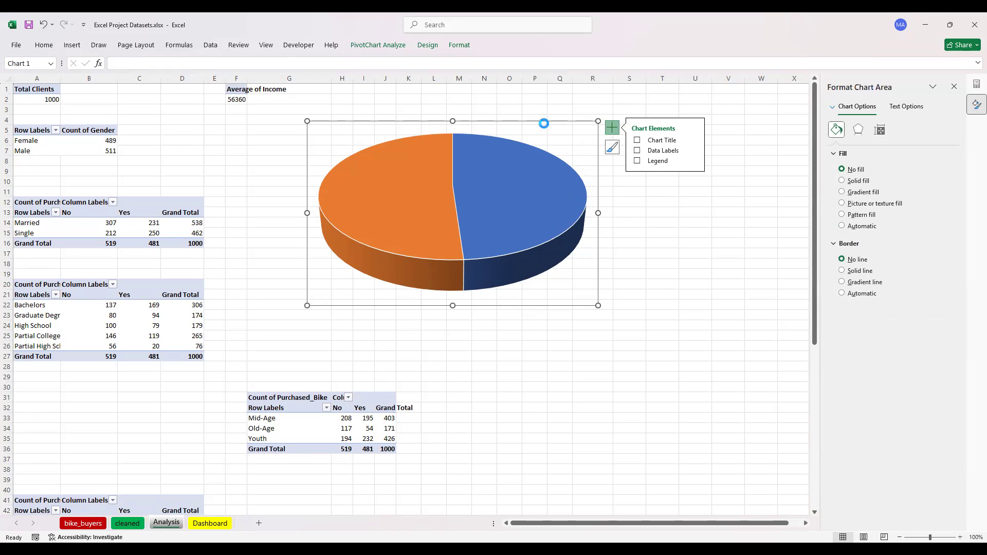
pyautogui.press('Delete')
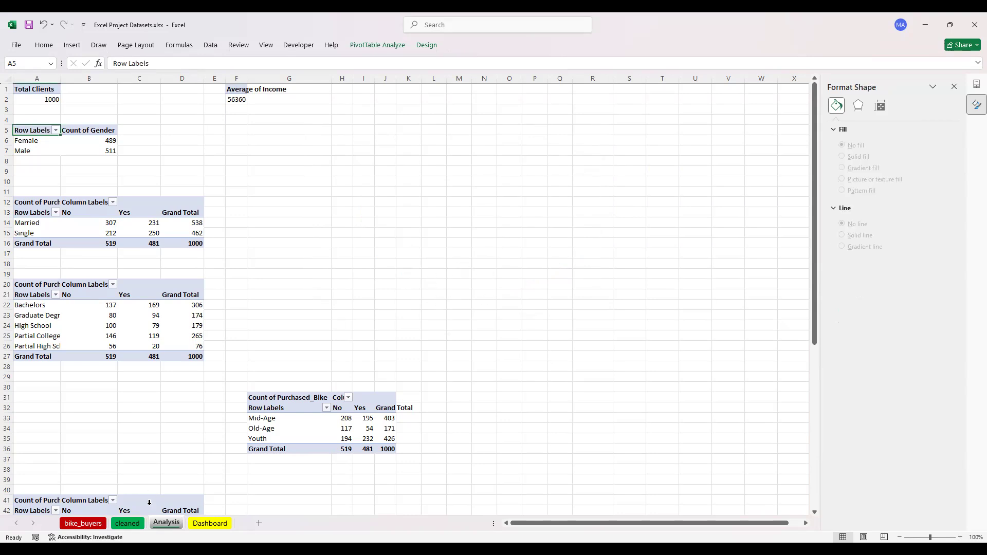
pyautogui.click(215, 524)
pyautogui.hscroll(6, 282, 498)
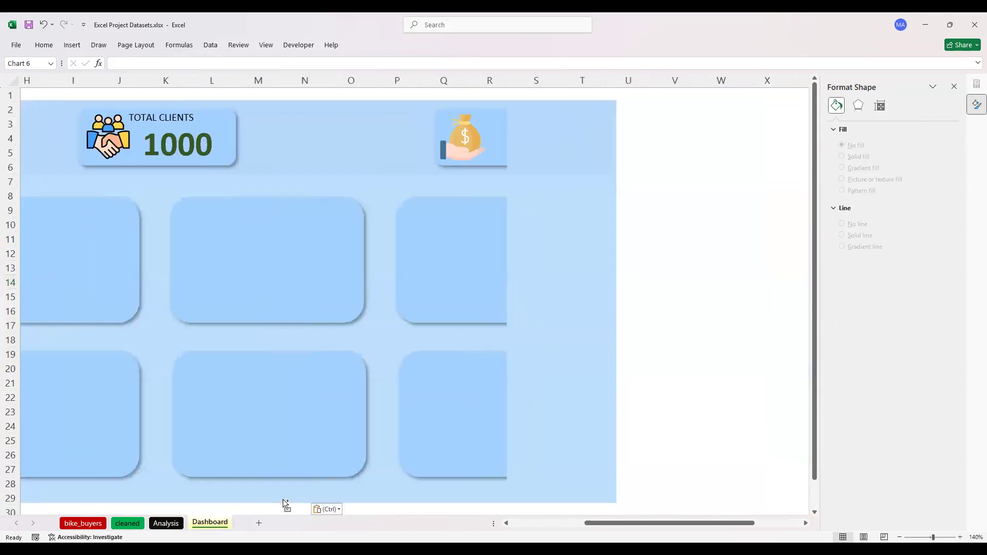
# Move the pasted gender pie chart across the Dashboard sheet so it lies over the first columns of chart cards.
pyautogui.hotkey('ctrl', 'v')
pyautogui.click(467, 335)
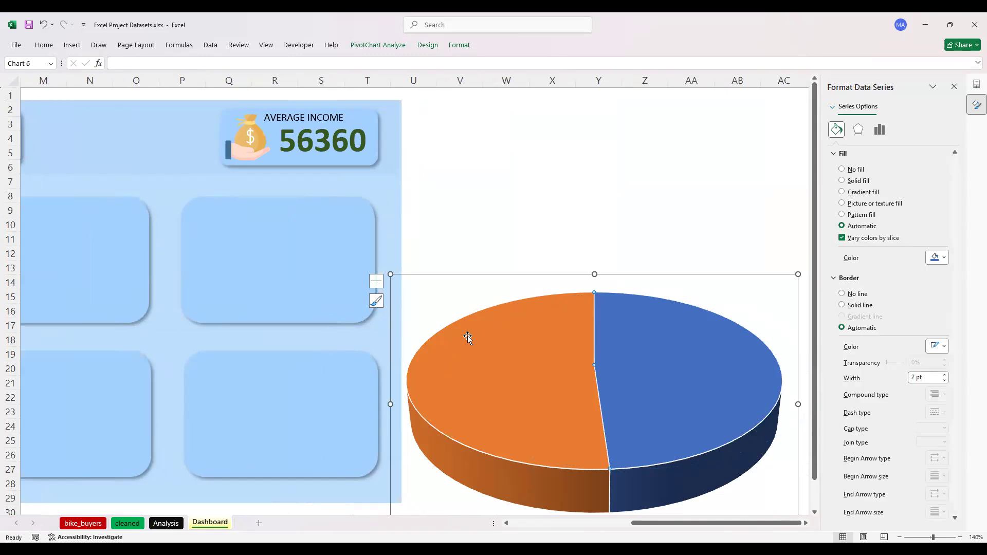
pyautogui.click(406, 337)
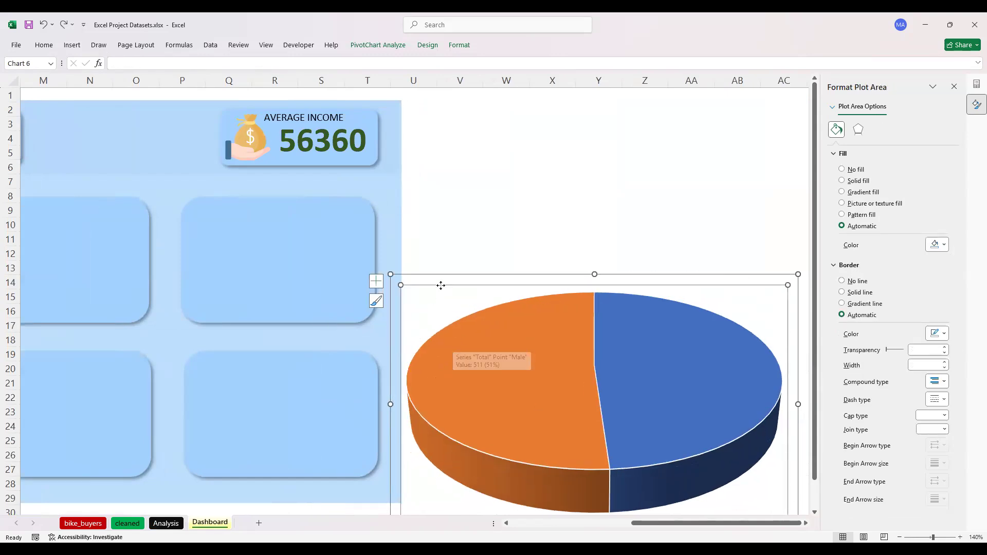
pyautogui.moveTo(447, 275); pyautogui.dragTo(49, 206)
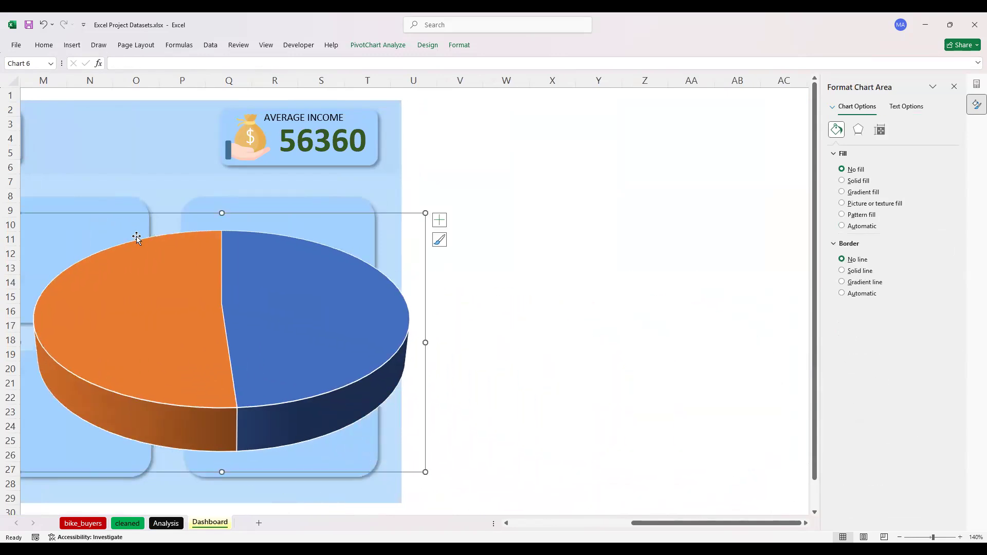
pyautogui.moveTo(684, 528); pyautogui.dragTo(618, 532)
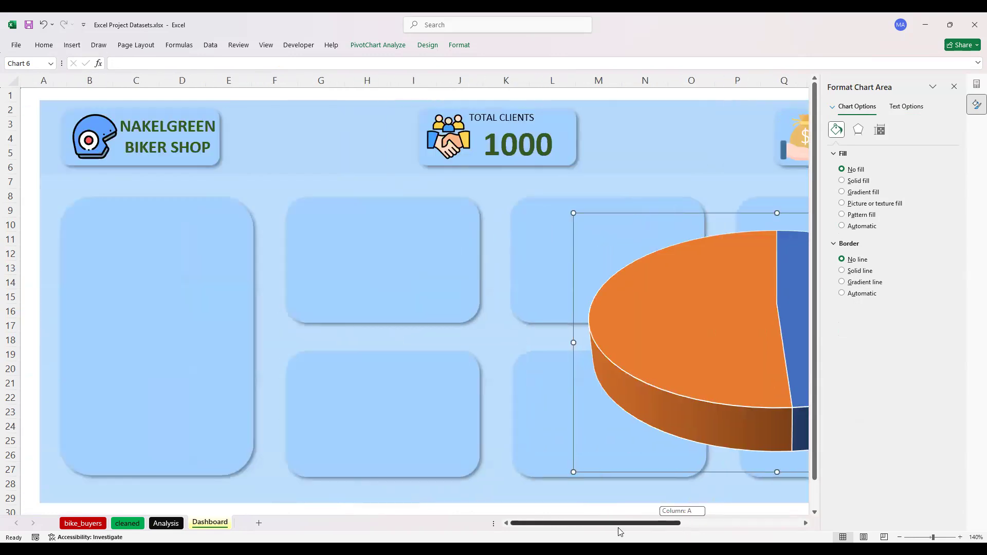
pyautogui.moveTo(648, 393); pyautogui.dragTo(484, 380)
pyautogui.hotkey('ctrl', 'z')
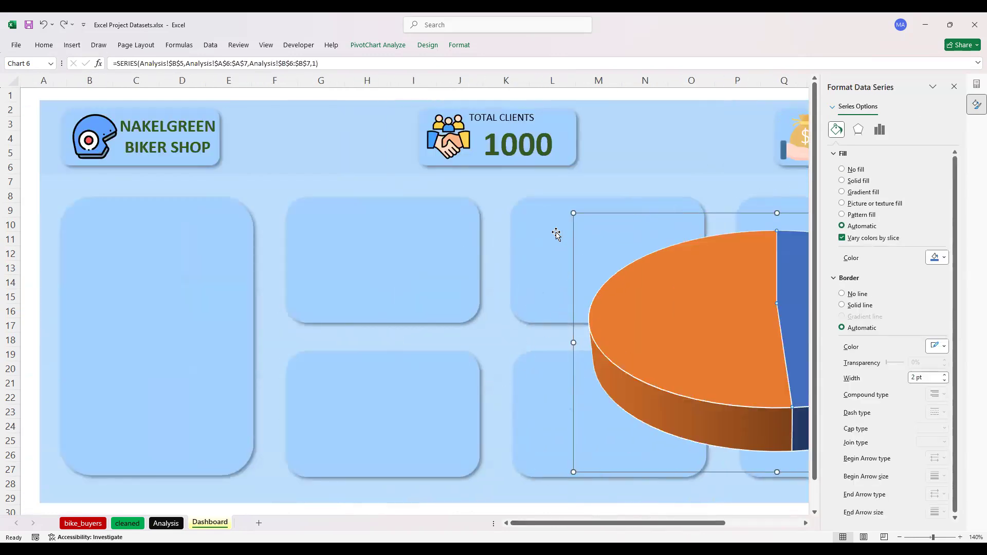
pyautogui.moveTo(591, 213); pyautogui.dragTo(266, 220)
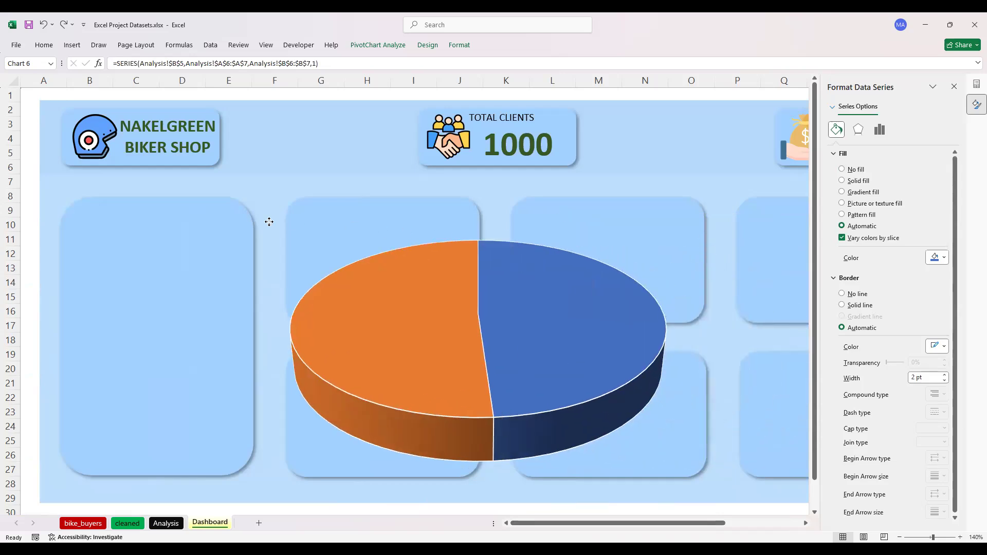
pyautogui.moveTo(188, 216); pyautogui.dragTo(189, 216)
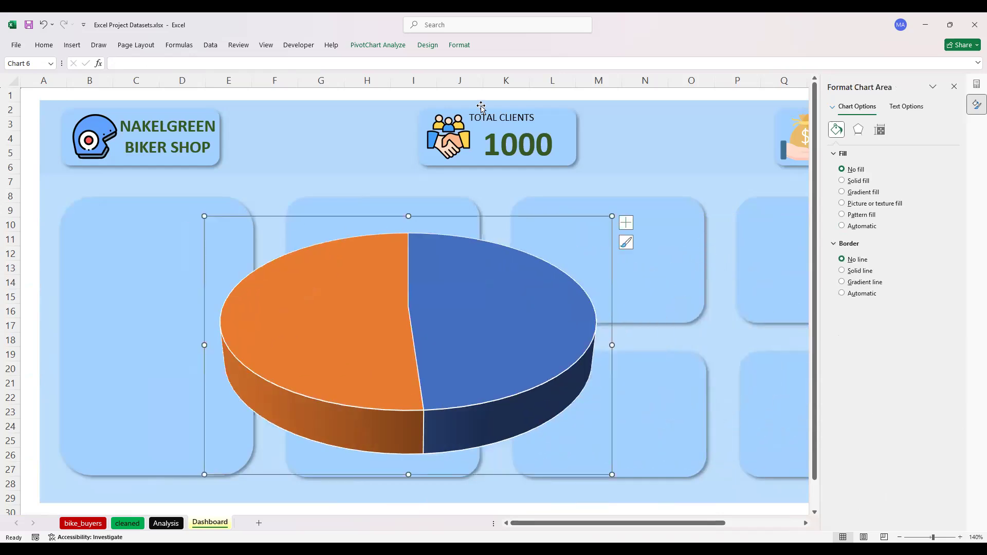
# Shrink the gender pie chart to about card size and place it on the upper card next to the tall empty card.
pyautogui.moveTo(611, 475); pyautogui.dragTo(379, 363)
pyautogui.moveTo(348, 308)
pyautogui.mouseDown()
pyautogui.moveTo(359, 306)
pyautogui.moveTo(343, 308)
pyautogui.mouseUp()
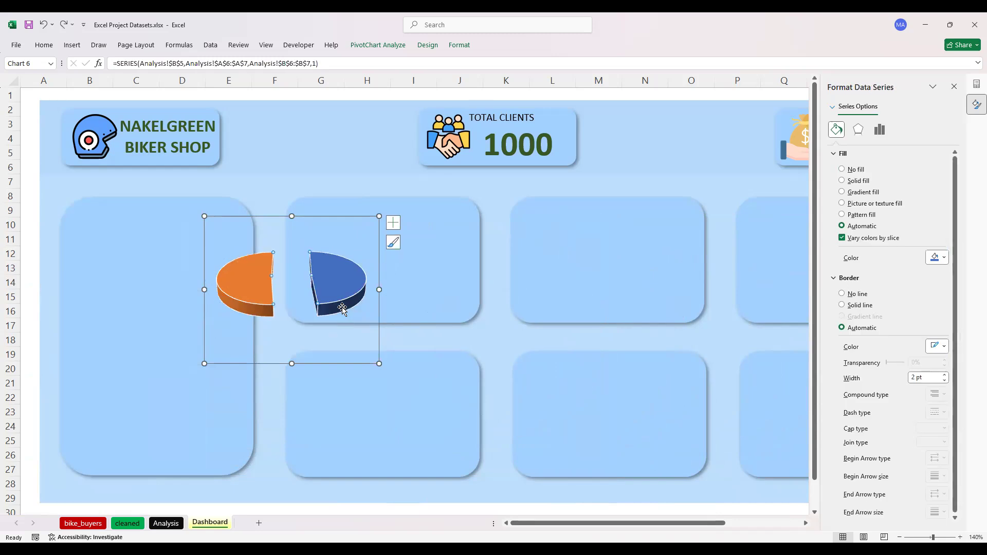
pyautogui.hotkey('ctrl', 'z')
pyautogui.moveTo(369, 216); pyautogui.dragTo(464, 196)
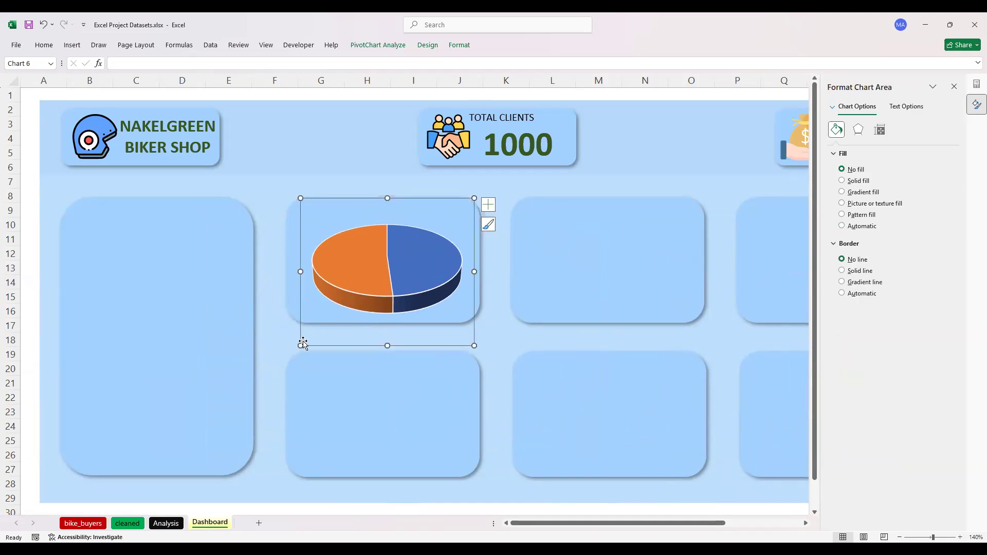
# Fine-tune the gender pie chart's size and nudge it so the pie fits within its card.
pyautogui.moveTo(300, 345); pyautogui.dragTo(309, 330)
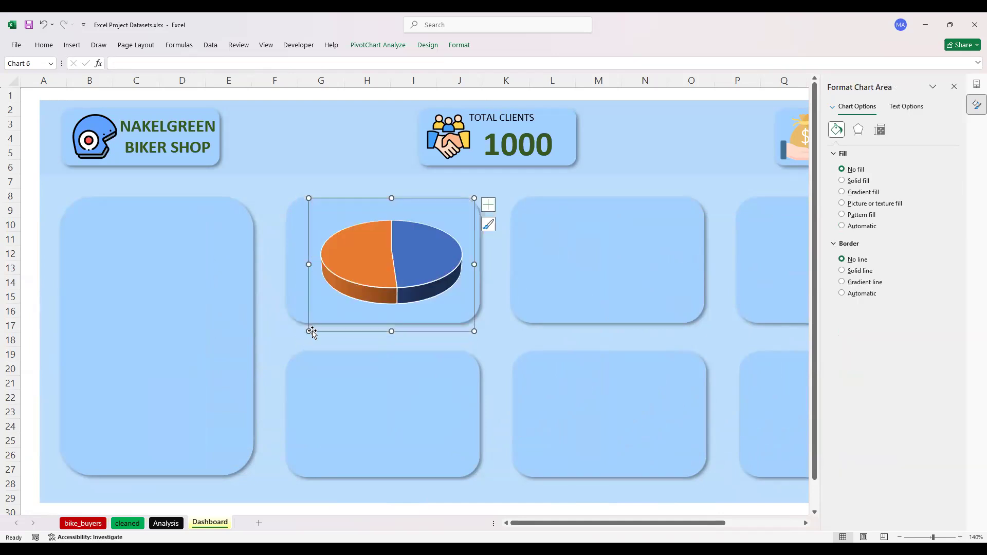
pyautogui.moveTo(392, 335); pyautogui.dragTo(393, 344)
pyautogui.moveTo(474, 340); pyautogui.dragTo(483, 345)
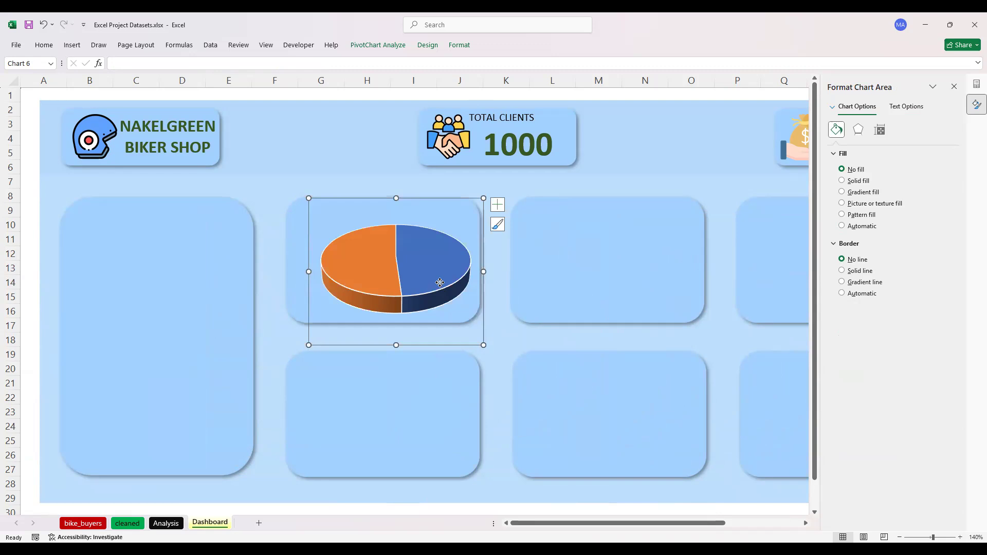
pyautogui.click(439, 282)
pyautogui.click(442, 197)
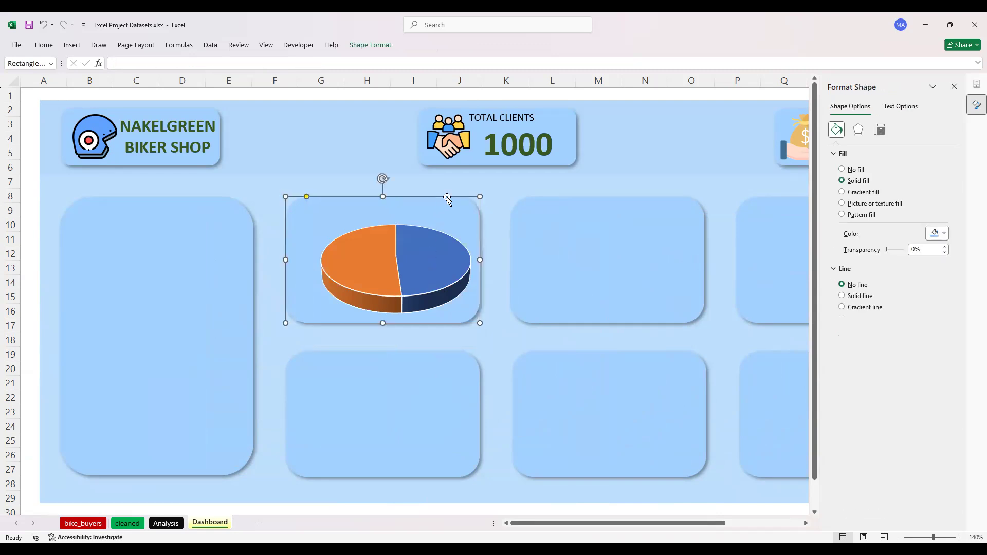
pyautogui.click(458, 197)
pyautogui.moveTo(459, 198); pyautogui.dragTo(459, 194)
pyautogui.click(458, 195)
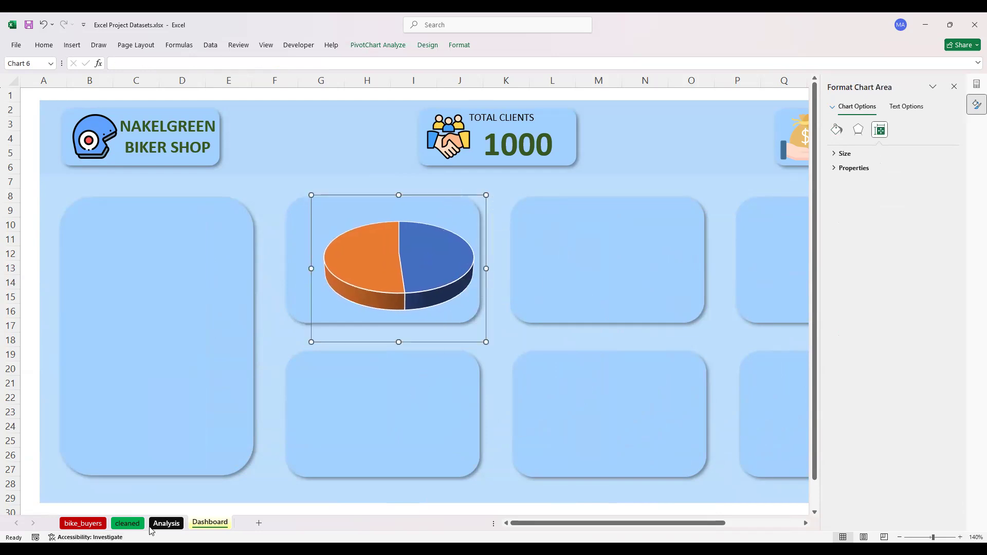
# Check the gender table on the Analysis sheet, then copy the Dashboard's TOTAL CLIENTS text box to above the pie chart.
pyautogui.click(166, 523)
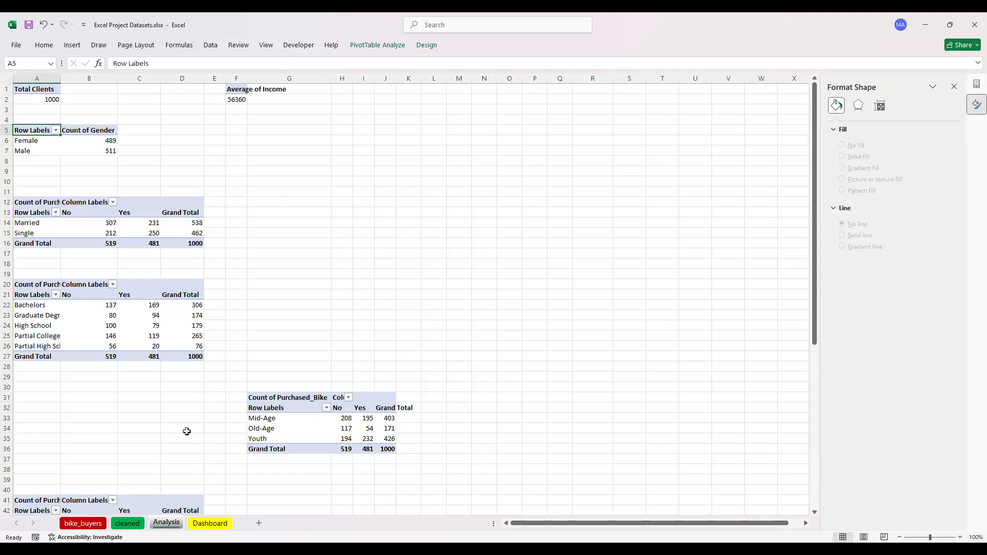
pyautogui.click(210, 523)
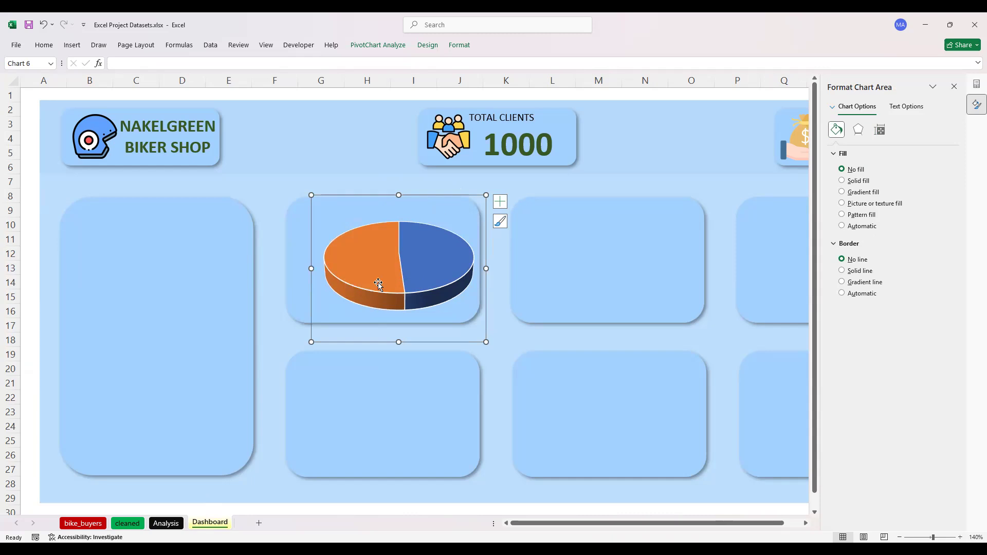
pyautogui.click(497, 119)
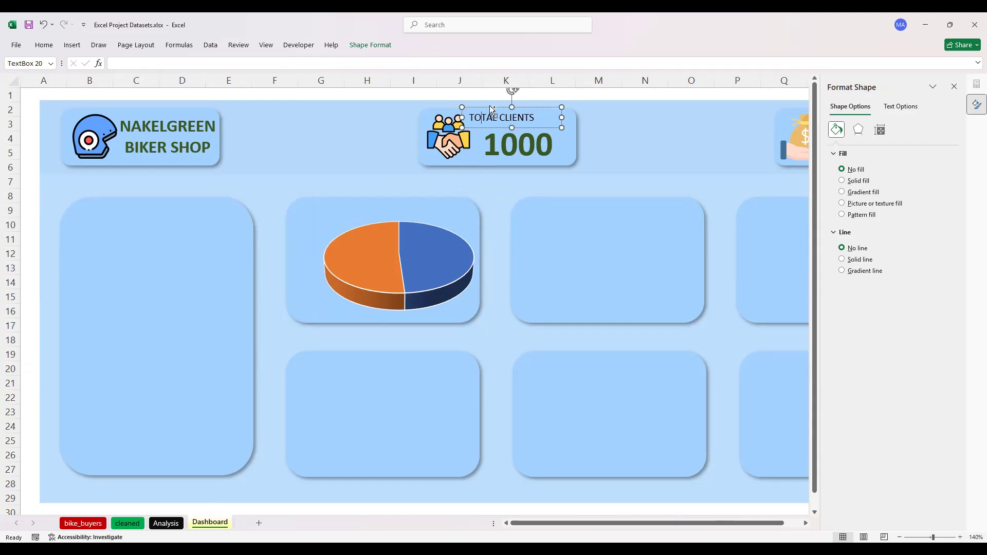
pyautogui.moveTo(489, 106); pyautogui.dragTo(361, 195)
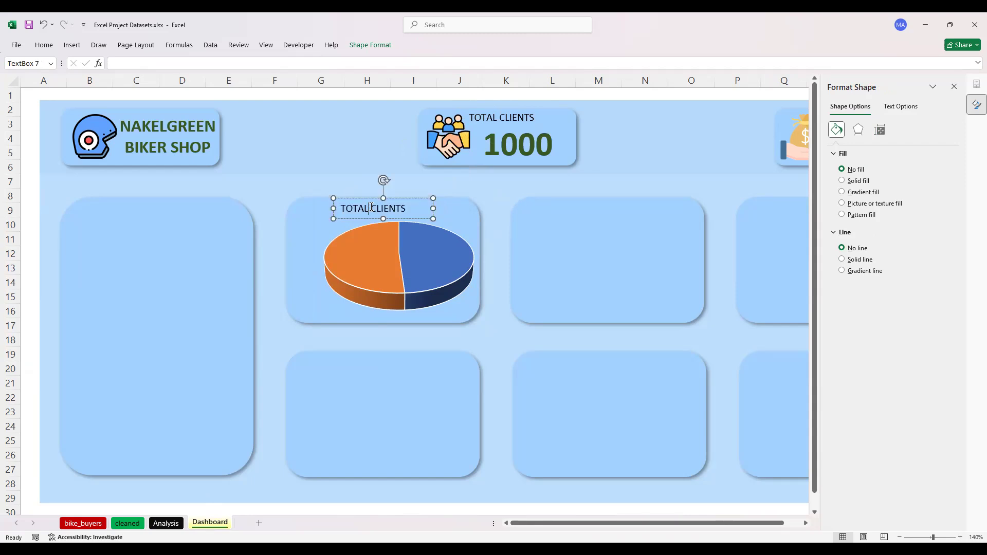
# Change the copied text box above the pie chart to read CLIENTS' GENDER.
pyautogui.press('BackSpace')
pyautogui.press('BackSpace')
pyautogui.press('BackSpace')
pyautogui.press('BackSpace')
pyautogui.press('BackSpace')
pyautogui.press('BackSpace')
pyautogui.press('BackSpace')
pyautogui.write('CLIENTS')
pyautogui.write(' GENDER')
pyautogui.click(376, 208)
pyautogui.write("'")
pyautogui.click(455, 206)
pyautogui.click(355, 178)
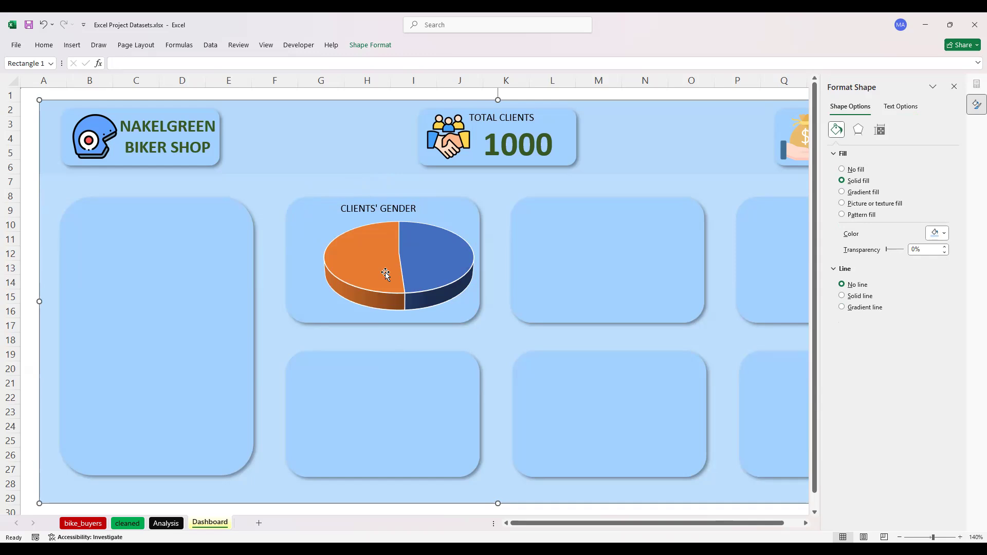
# Draw a tiny rectangle beside the pie chart as a legend marker and fill it with orange.
pyautogui.click(74, 47)
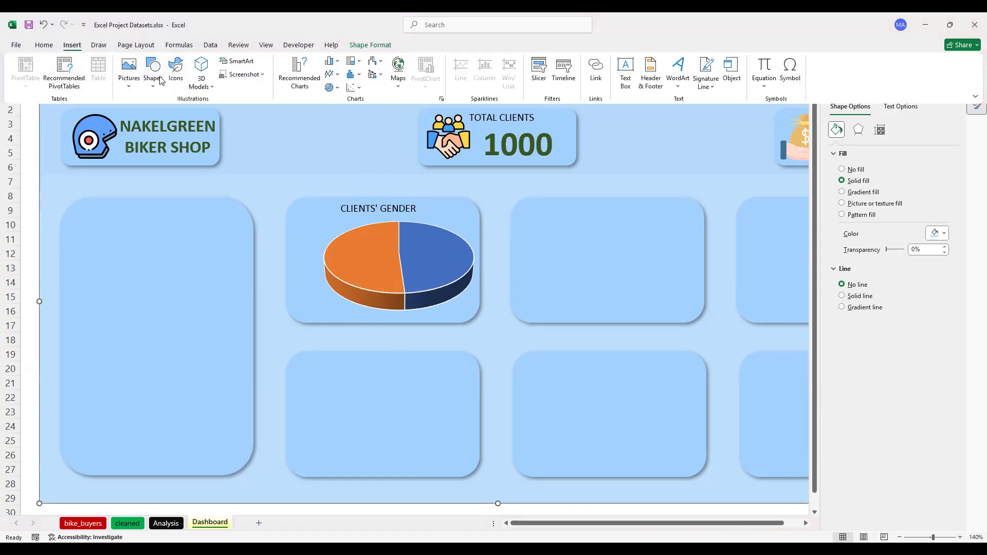
pyautogui.click(153, 75)
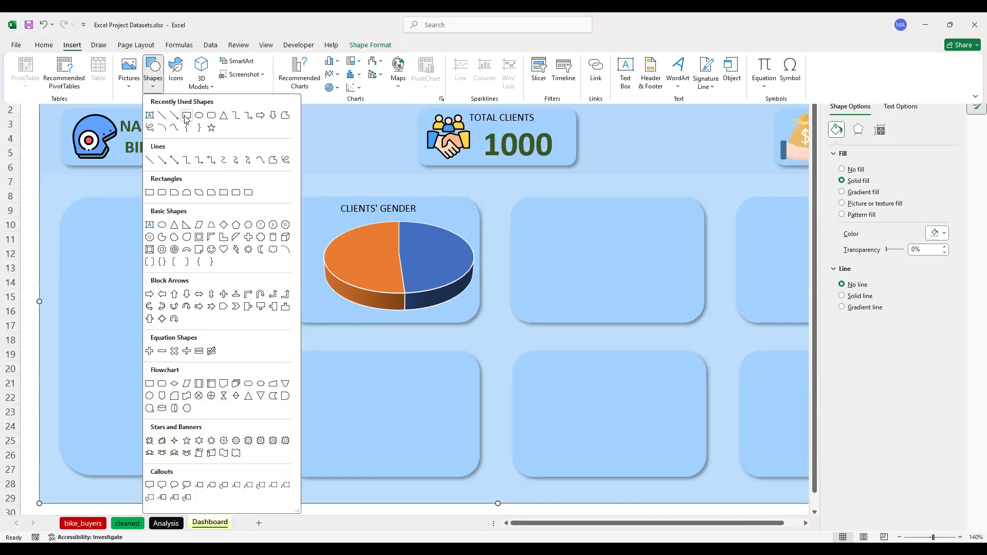
pyautogui.click(187, 115)
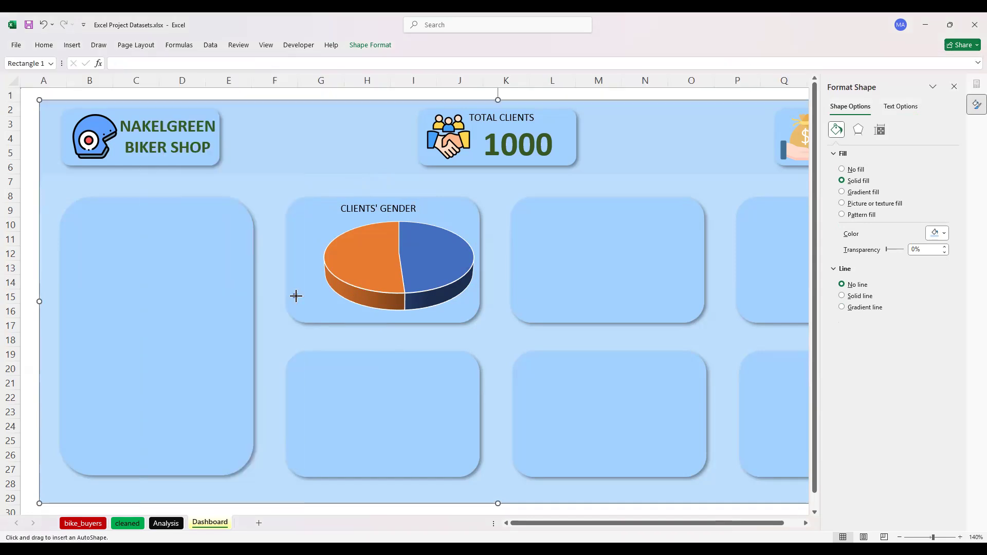
pyautogui.moveTo(300, 297); pyautogui.dragTo(300, 299)
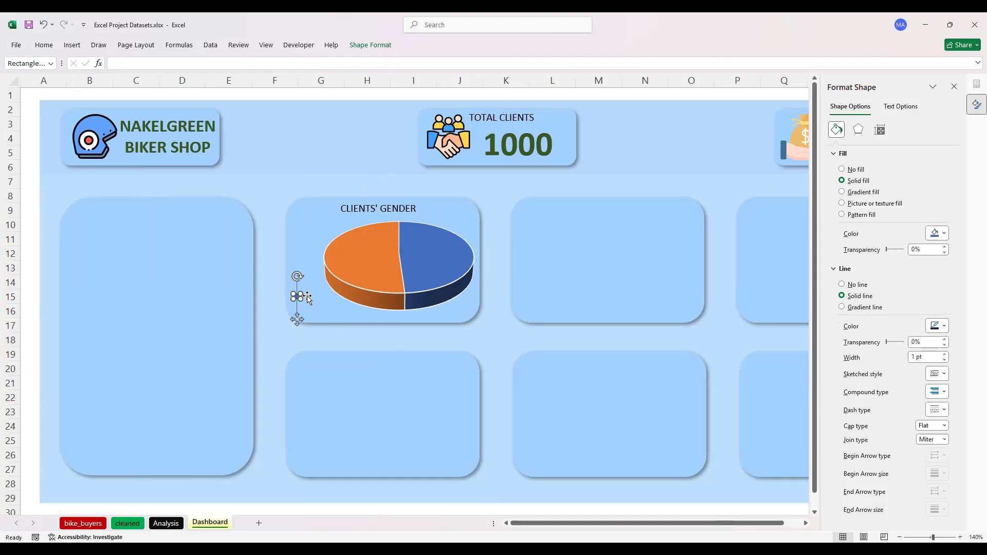
pyautogui.click(937, 233)
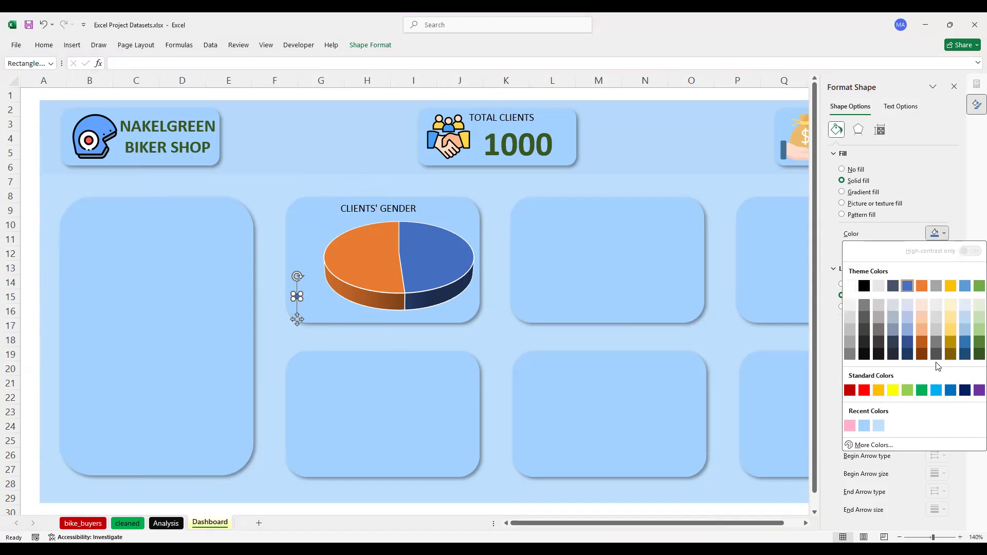
pyautogui.click(921, 286)
pyautogui.moveTo(390, 255)
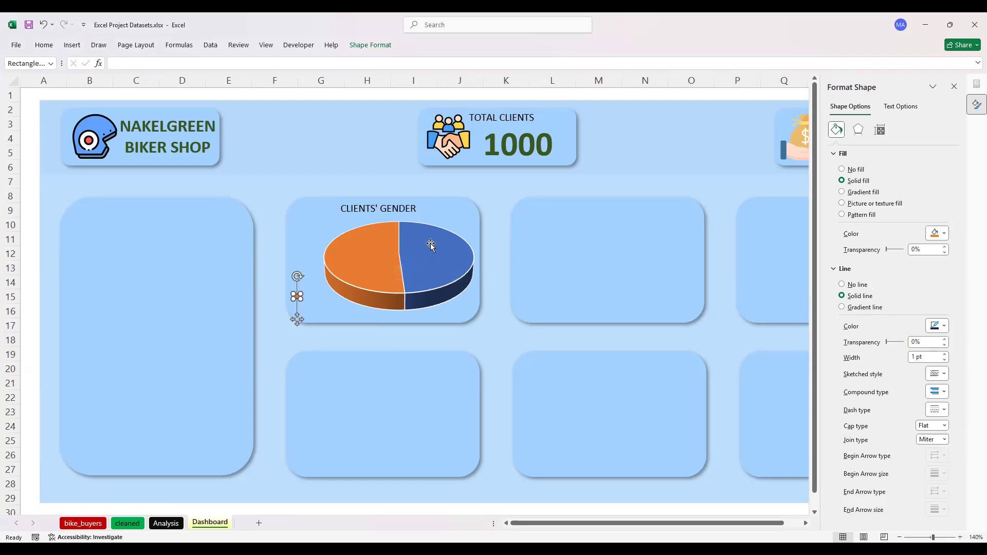
pyautogui.moveTo(431, 246)
# Try to place a copy of the orange legend marker directly below the original.
pyautogui.moveTo(296, 304); pyautogui.dragTo(296, 313)
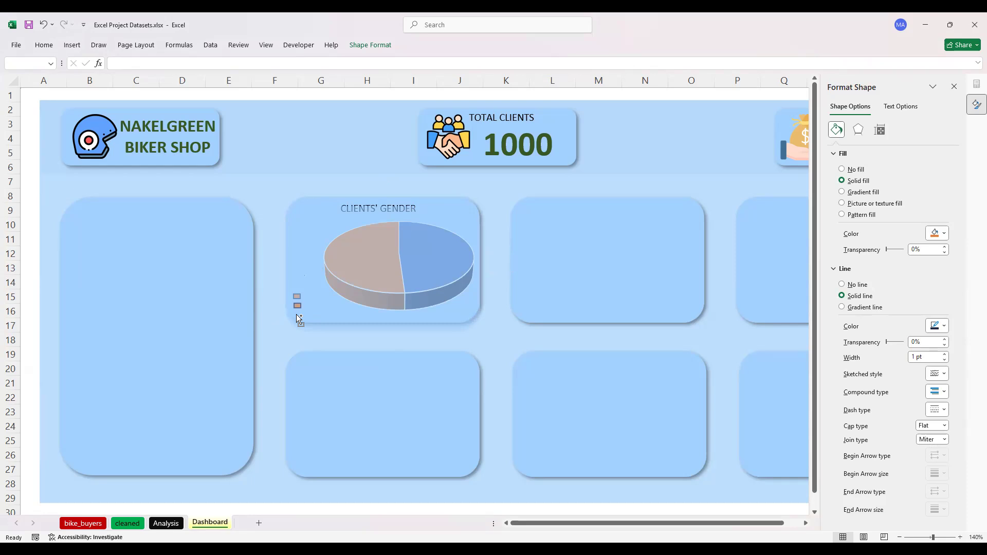
pyautogui.moveTo(295, 313); pyautogui.dragTo(295, 313)
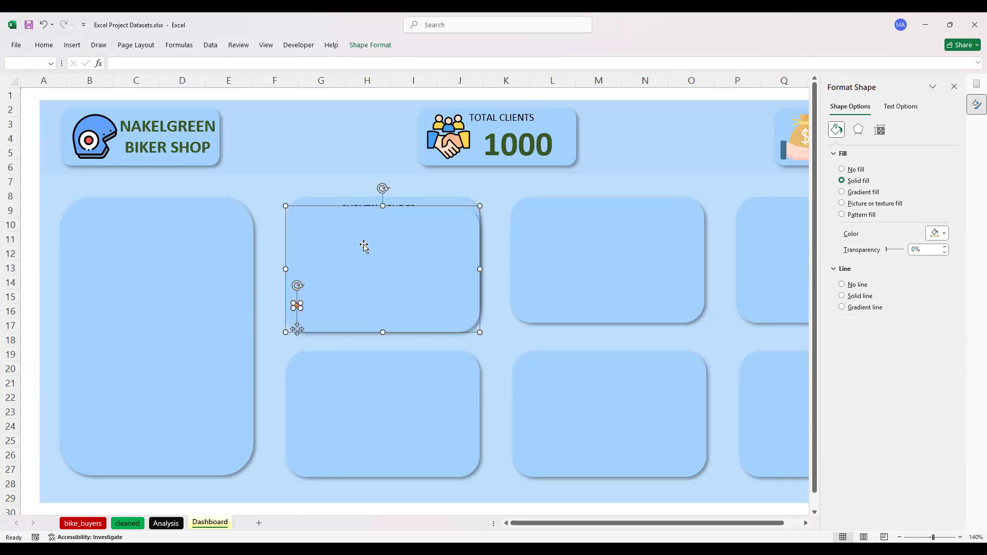
pyautogui.click(368, 193)
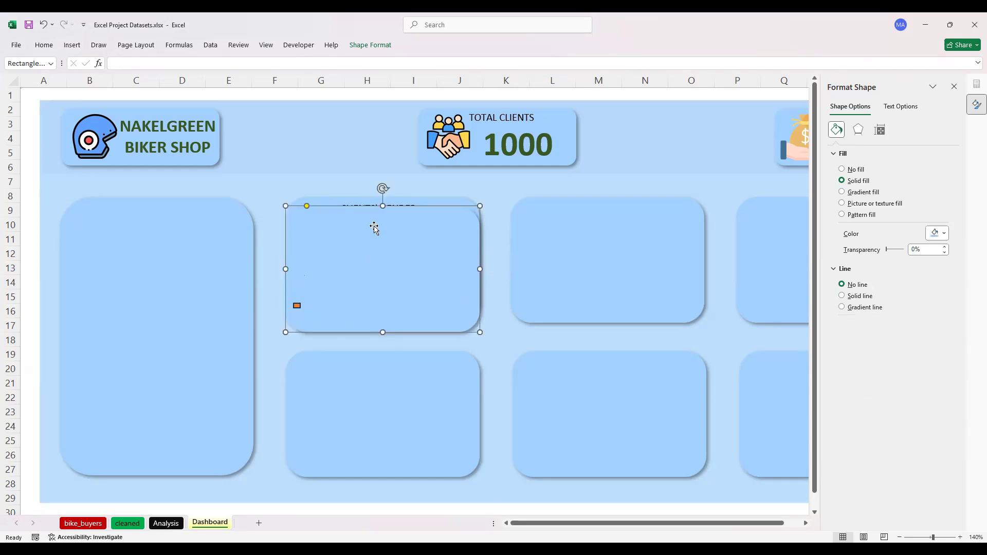
pyautogui.hotkey('ctrl', 'z')
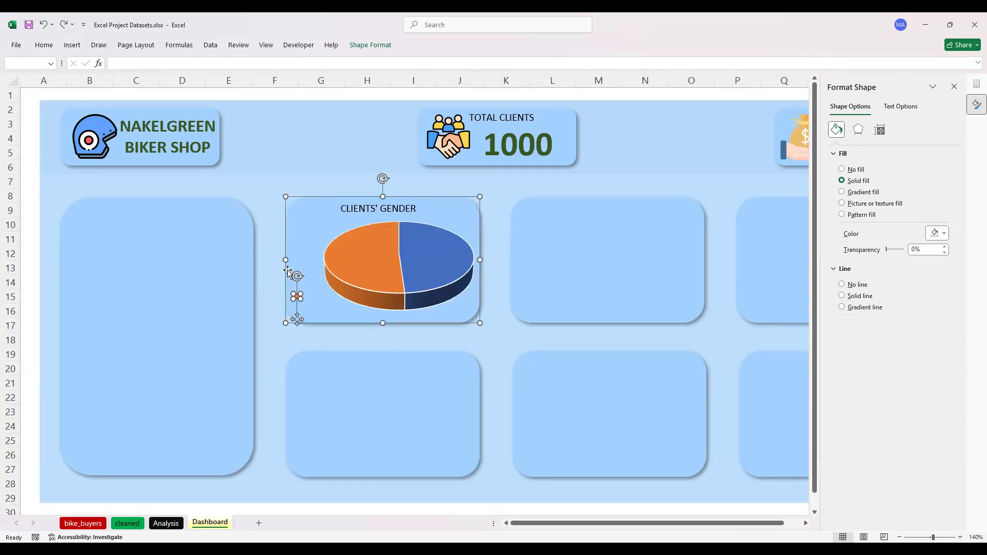
# Reselect the orange legend marker and retry duplicating it, undoing each copy that includes the card.
pyautogui.click(301, 285)
pyautogui.click(297, 295)
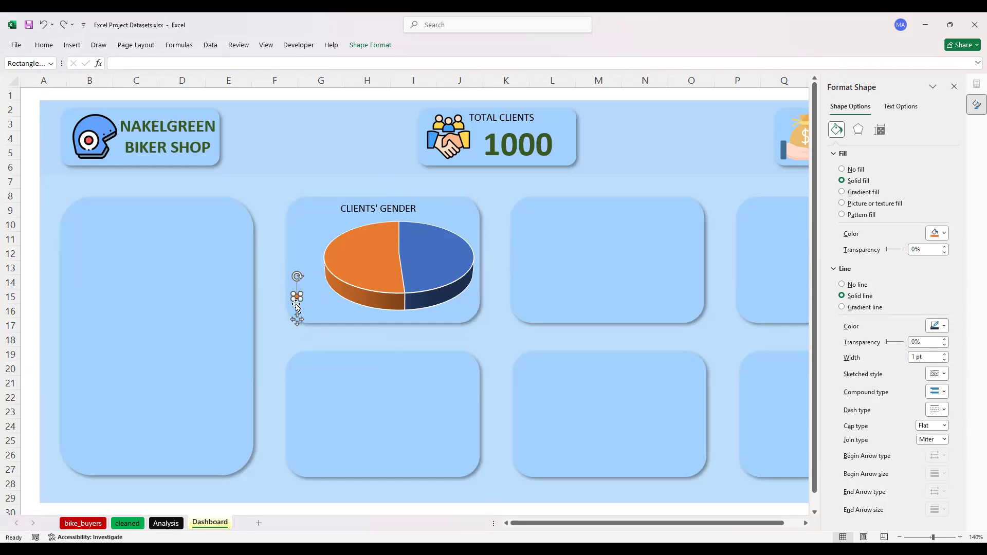
pyautogui.moveTo(297, 304); pyautogui.dragTo(295, 310)
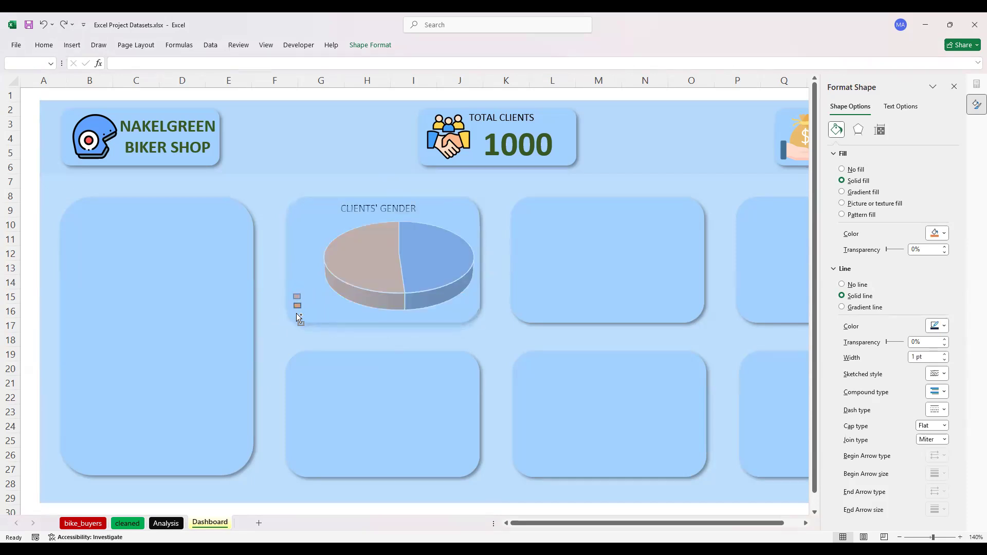
pyautogui.moveTo(296, 313); pyautogui.dragTo(296, 313)
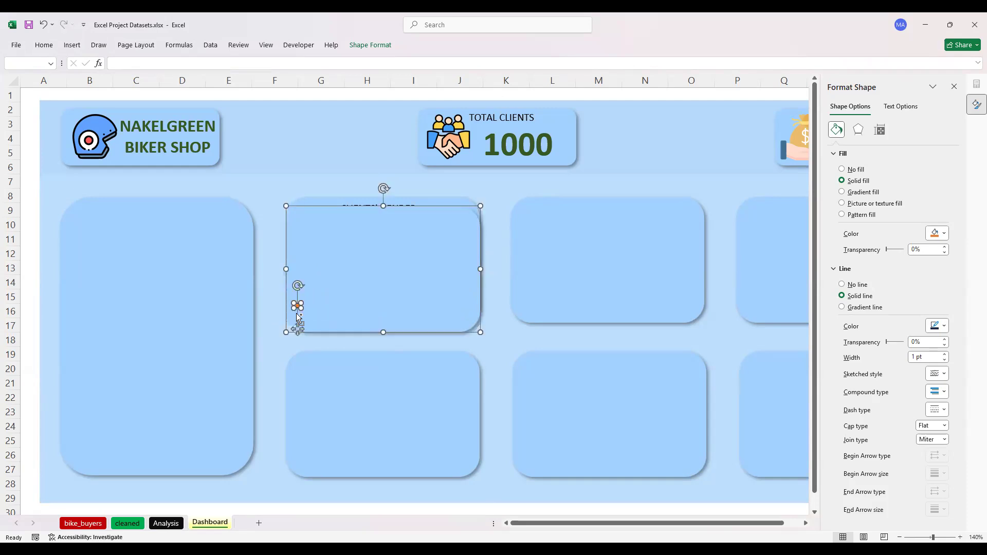
pyautogui.click(337, 139)
pyautogui.click(335, 243)
pyautogui.hotkey('ctrl', 'z')
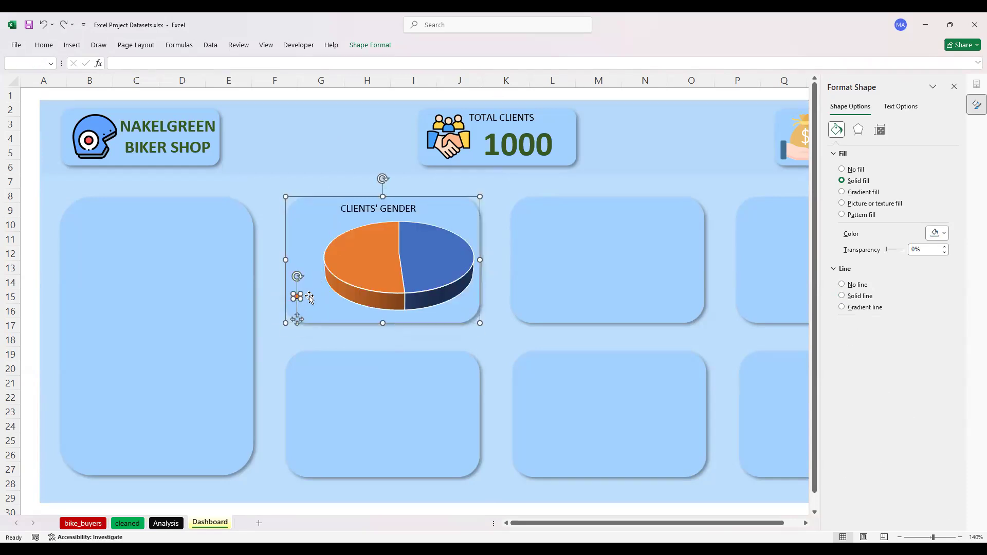
pyautogui.hotkey('ctrl', 'y')
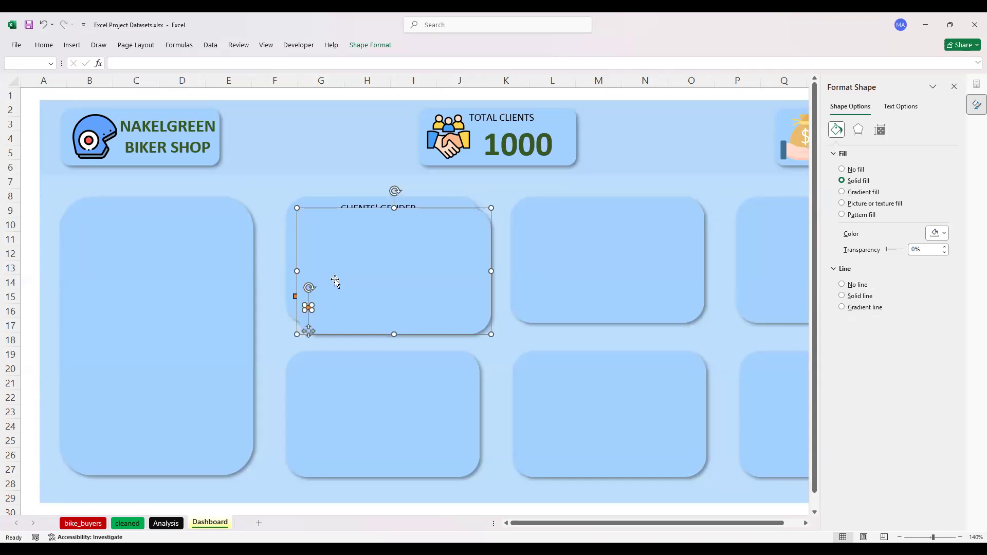
pyautogui.hotkey('ctrl', 'z')
pyautogui.click(317, 169)
# Select only the orange legend marker and duplicate it just below the original beside the pie chart.
pyautogui.click(298, 296)
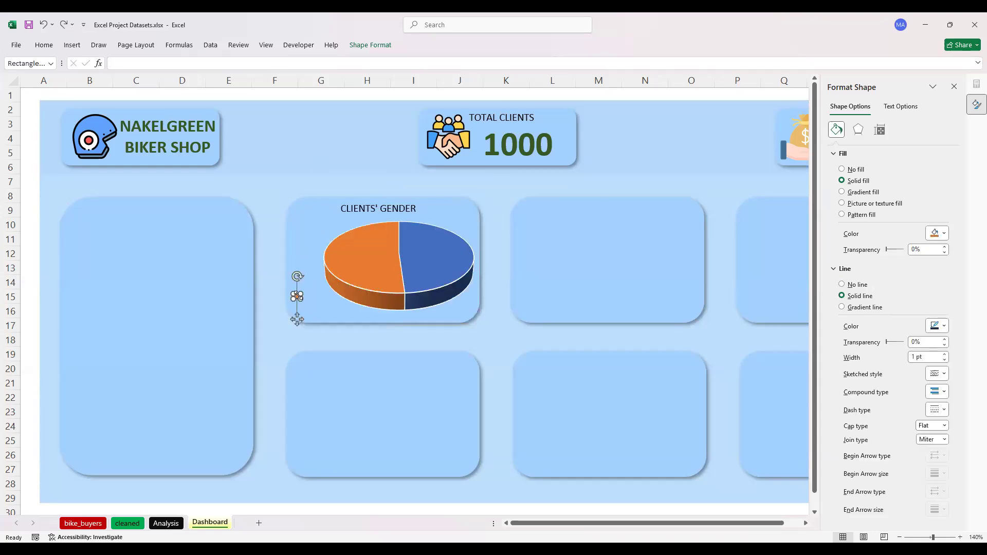
pyautogui.moveTo(306, 305); pyautogui.dragTo(301, 302)
pyautogui.hotkey('ctrl', 'z')
pyautogui.click(307, 308)
pyautogui.click(307, 320)
pyautogui.hotkey('ctrl', 'z')
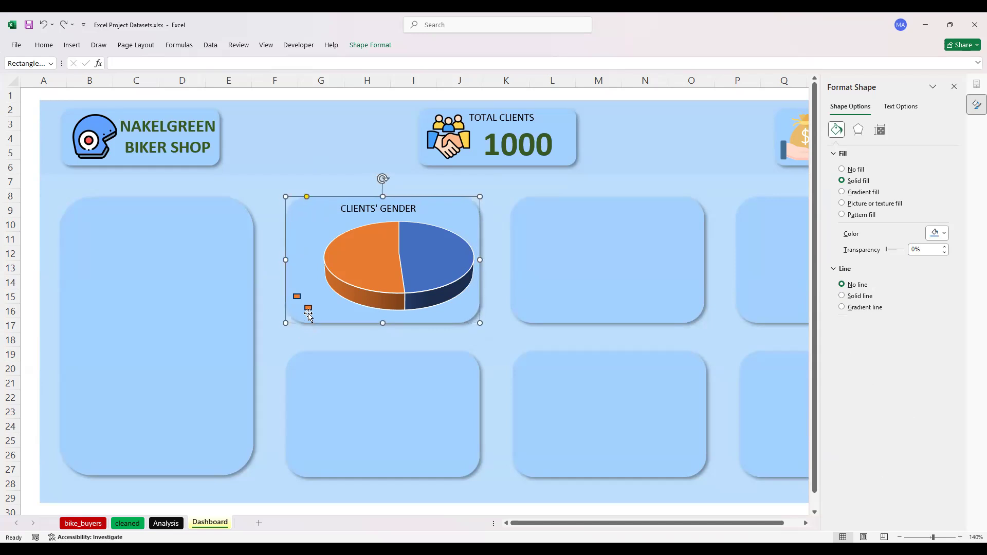
# Align the duplicated legend marker directly below the orange one and fill the duplicate with the blue of the other pie slice.
pyautogui.click(307, 308)
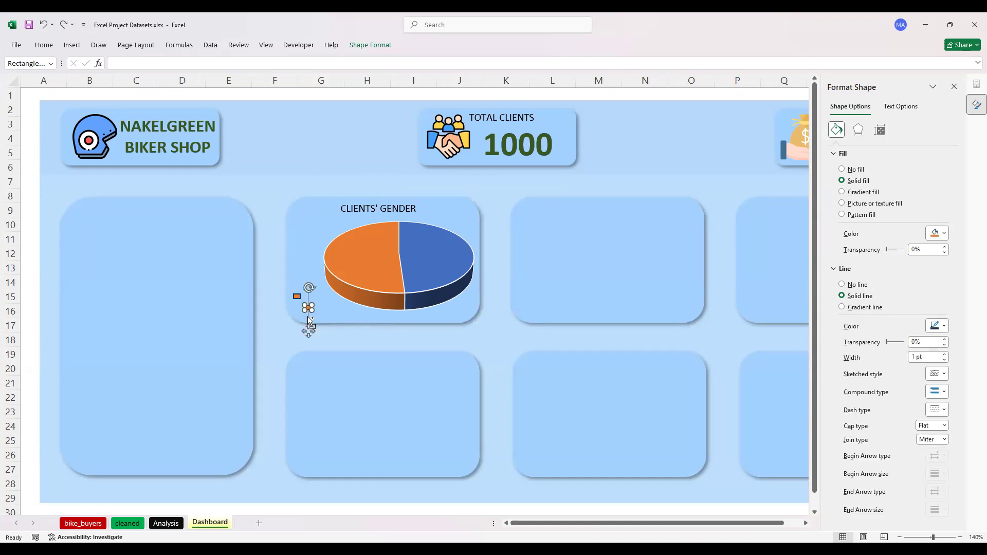
pyautogui.click(310, 321)
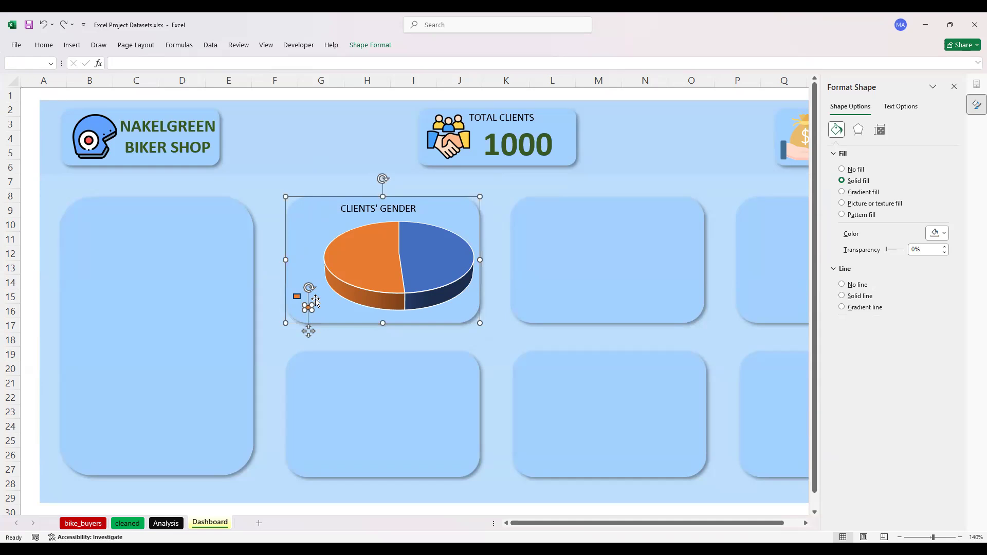
pyautogui.click(325, 332)
pyautogui.click(312, 312)
pyautogui.click(307, 308)
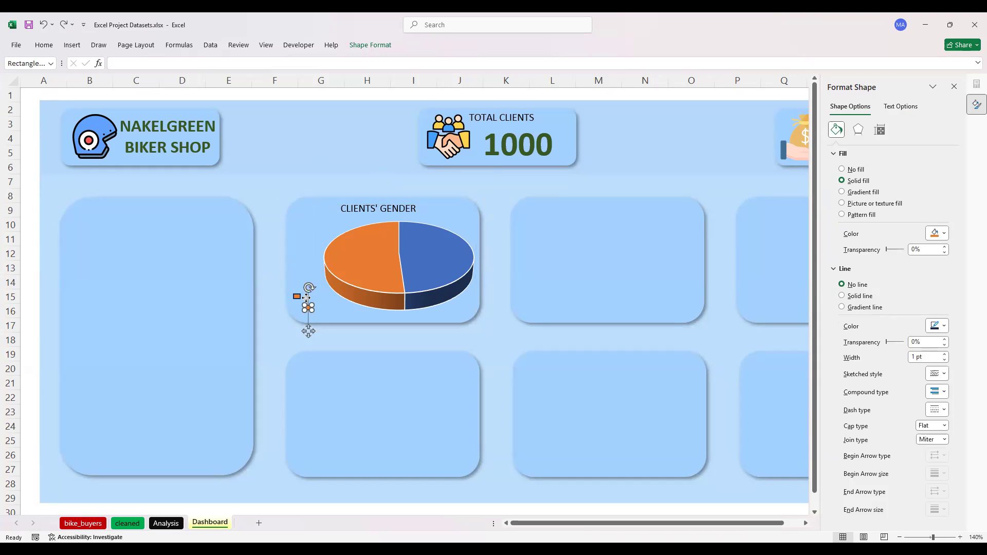
pyautogui.click(307, 305)
pyautogui.click(308, 308)
pyautogui.moveTo(306, 327); pyautogui.dragTo(297, 325)
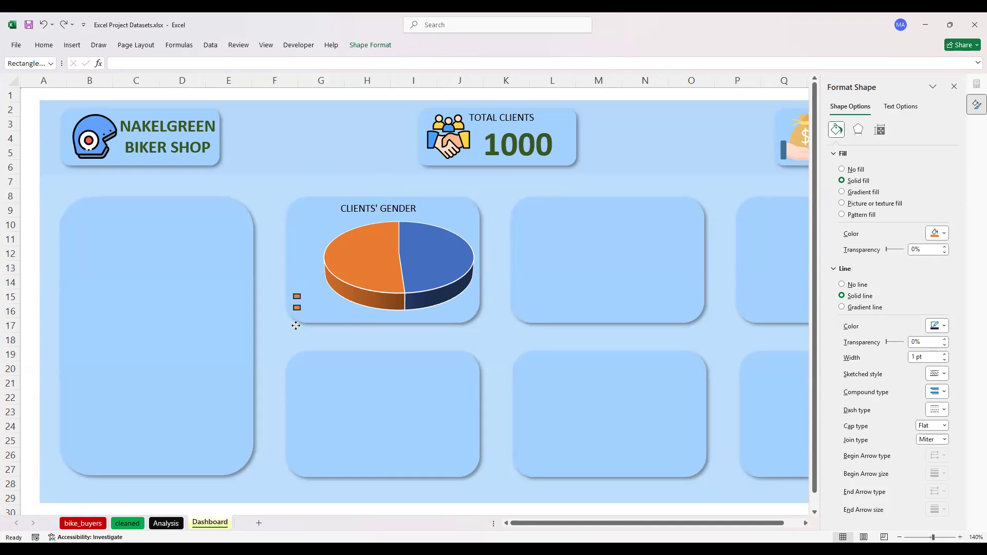
pyautogui.moveTo(297, 324); pyautogui.dragTo(297, 325)
pyautogui.click(935, 233)
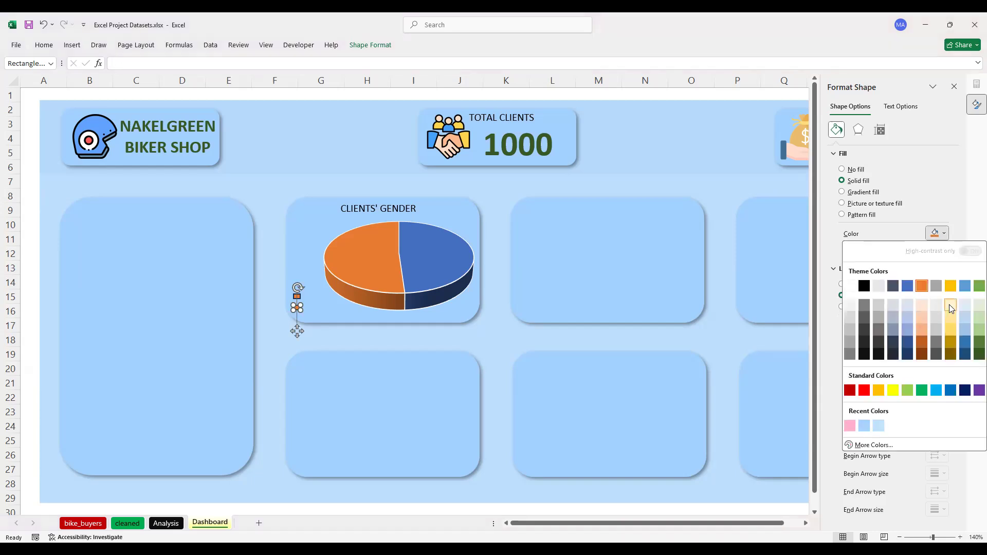
pyautogui.click(907, 286)
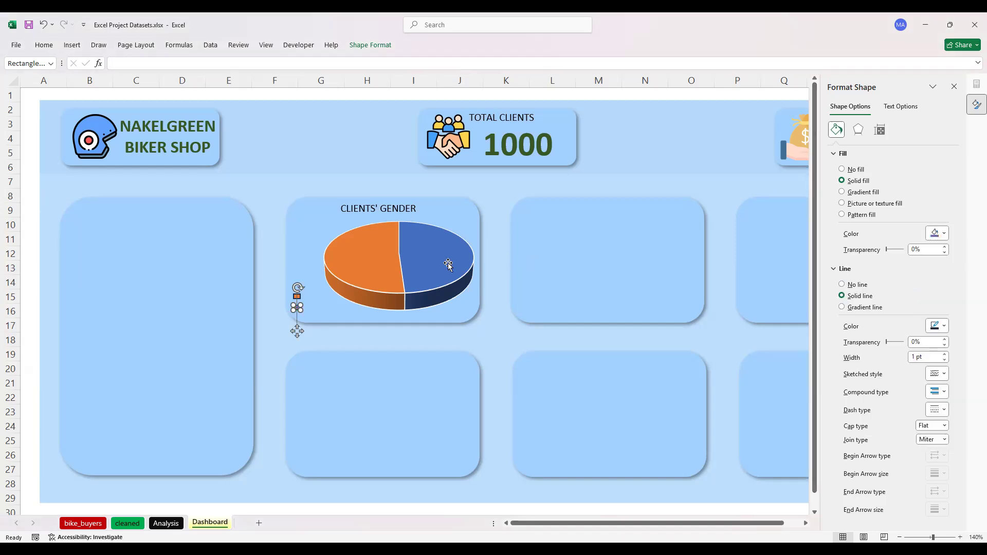
# Duplicate the CLIENTS' GENDER title beside the orange legend marker, narrow the copy and replace its text with MALE.
pyautogui.click(384, 209)
pyautogui.moveTo(370, 197); pyautogui.dragTo(337, 283)
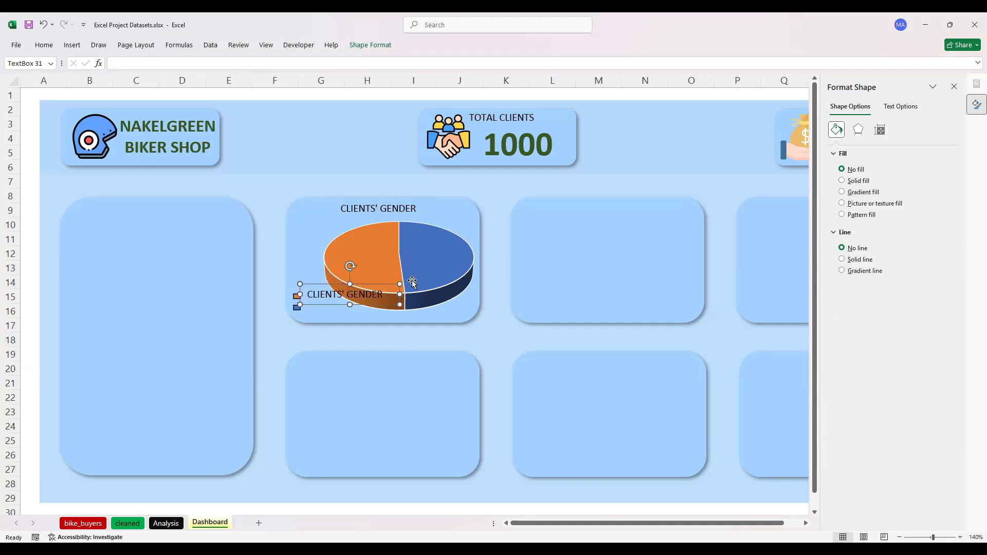
pyautogui.moveTo(400, 284); pyautogui.dragTo(324, 294)
pyautogui.click(324, 294)
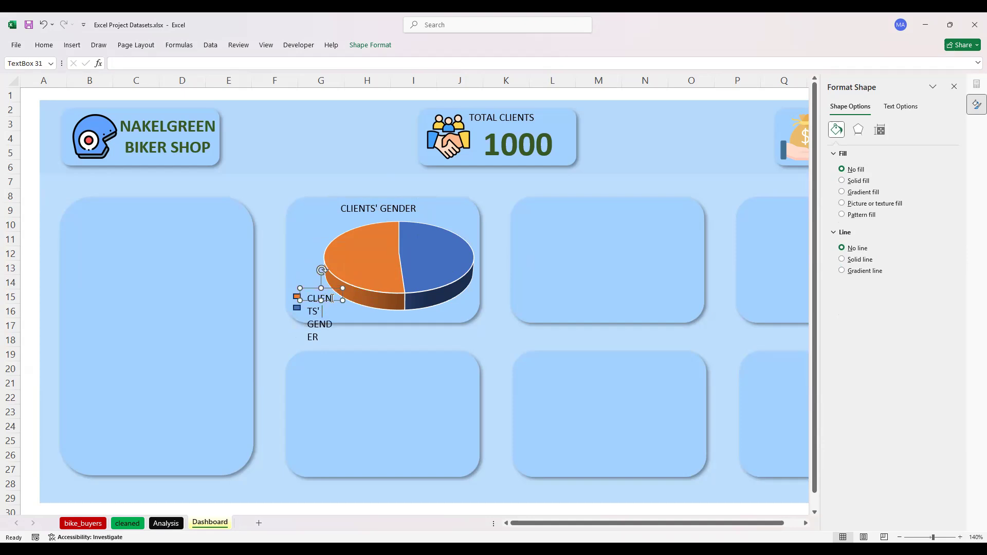
pyautogui.tripleClick(331, 298)
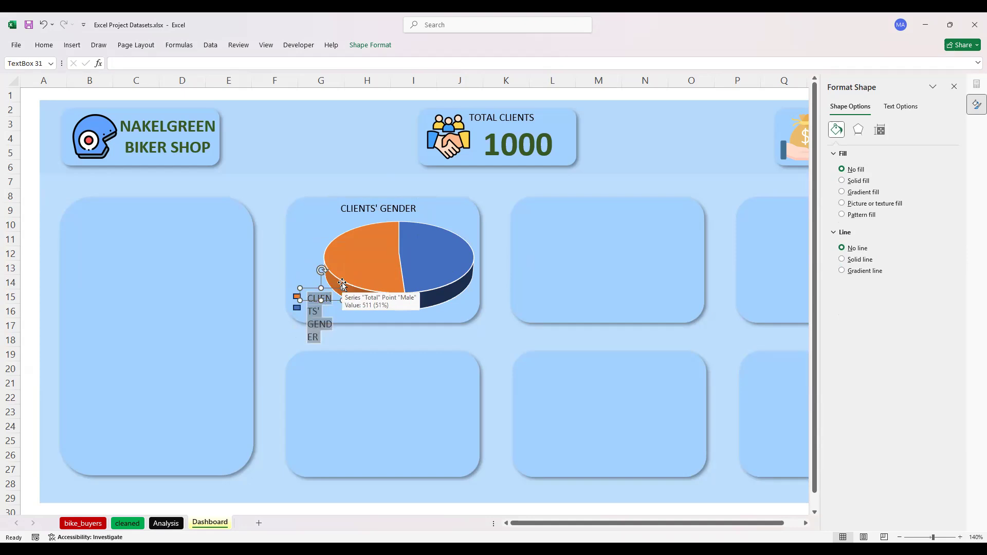
pyautogui.write('MALE')
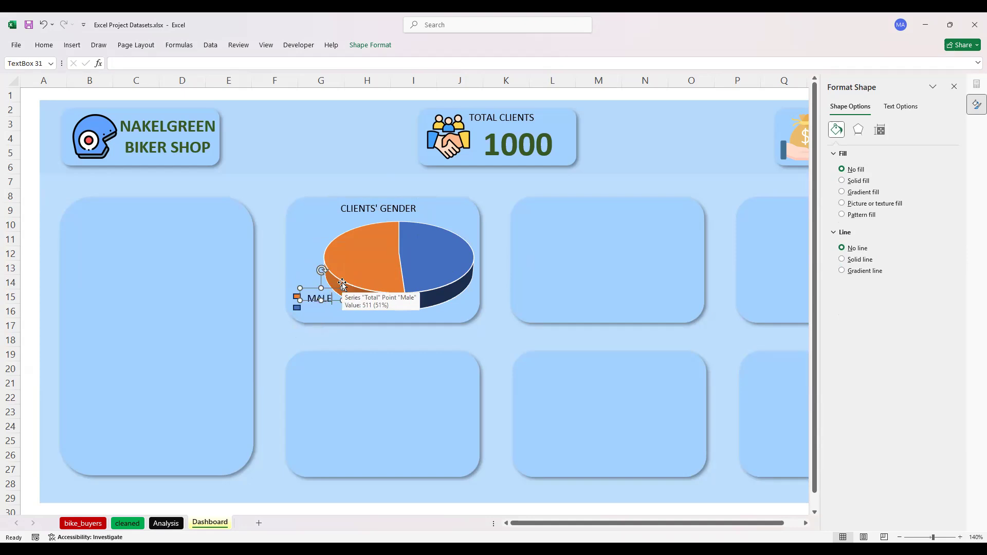
# Format the MALE legend label as bold with font size 8.
pyautogui.hotkey('ctrl', 'a')
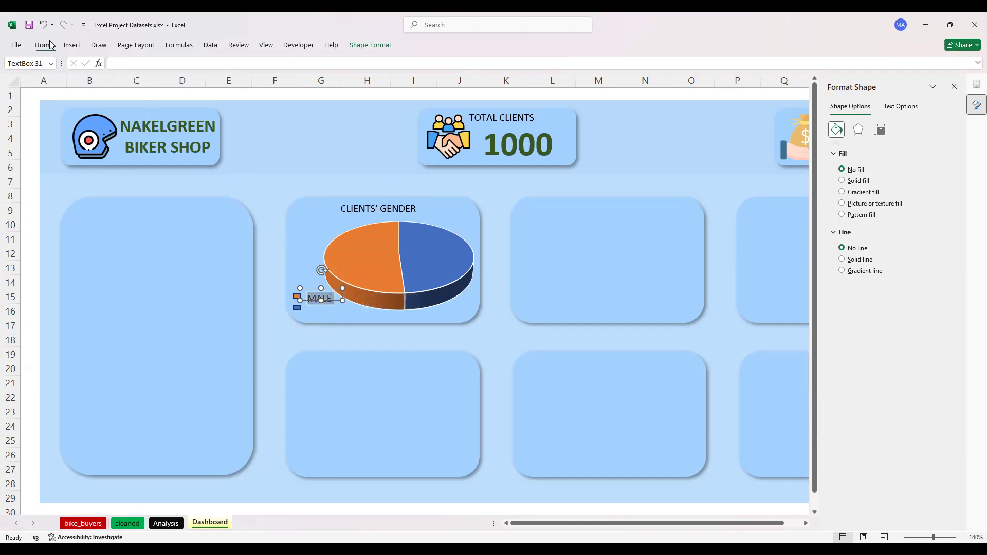
pyautogui.click(73, 46)
pyautogui.click(49, 46)
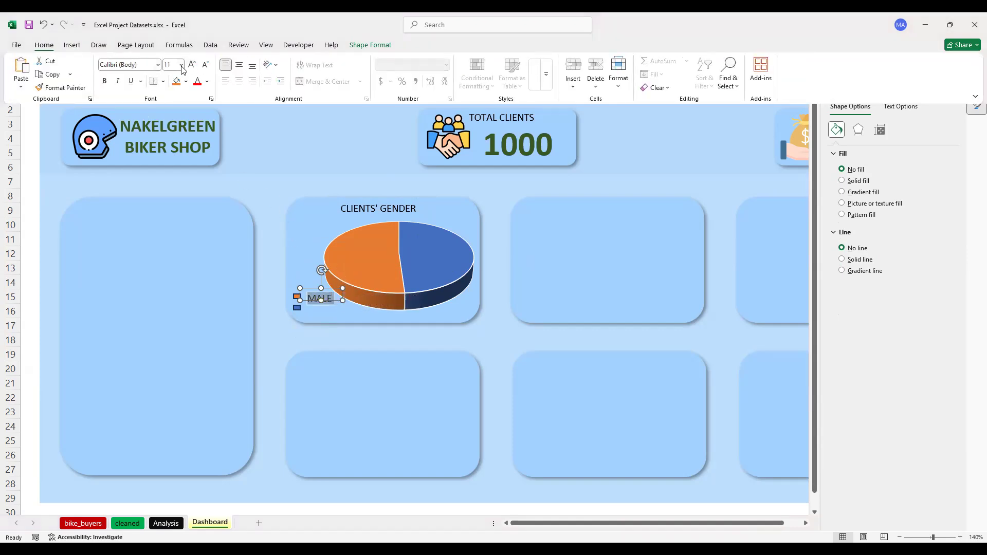
pyautogui.click(105, 81)
pyautogui.click(180, 64)
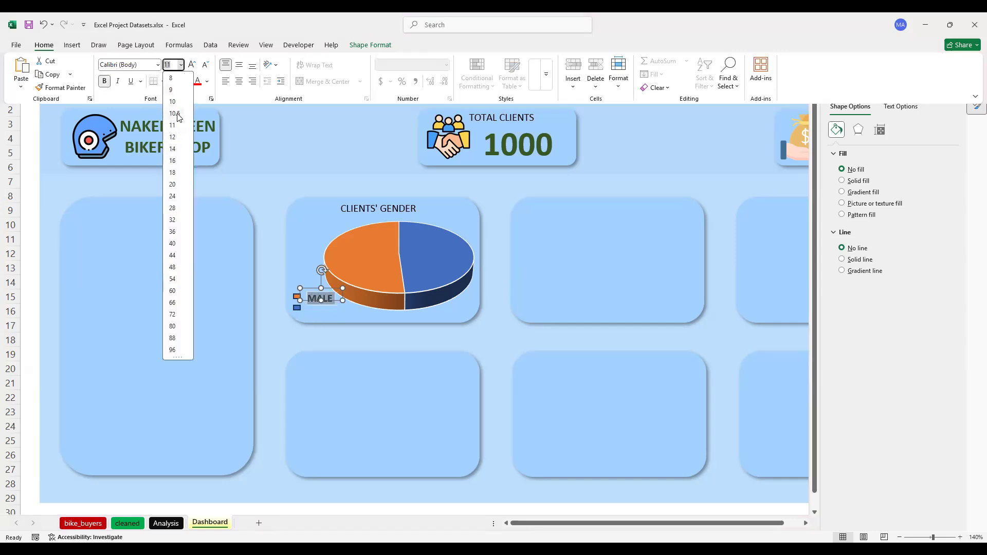
pyautogui.click(173, 78)
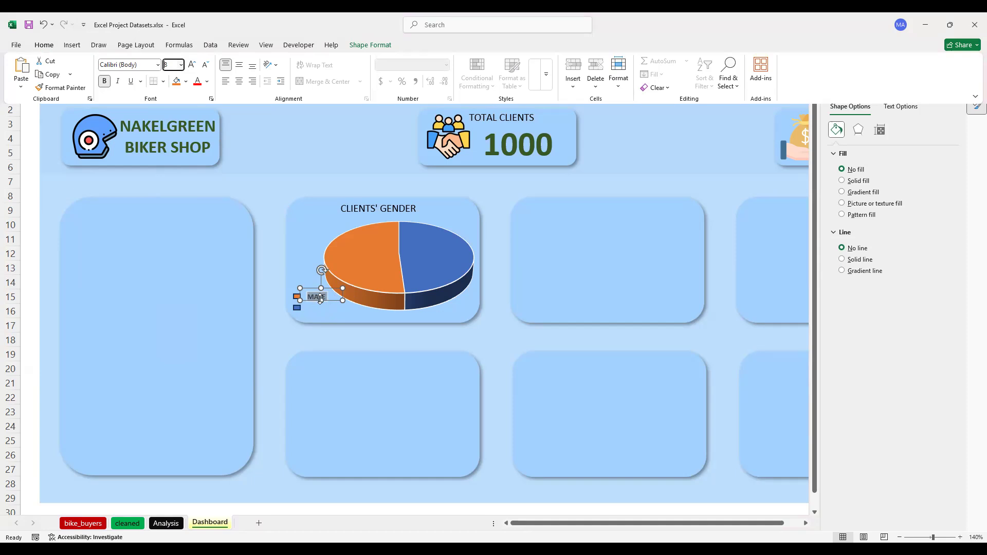
pyautogui.click(319, 298)
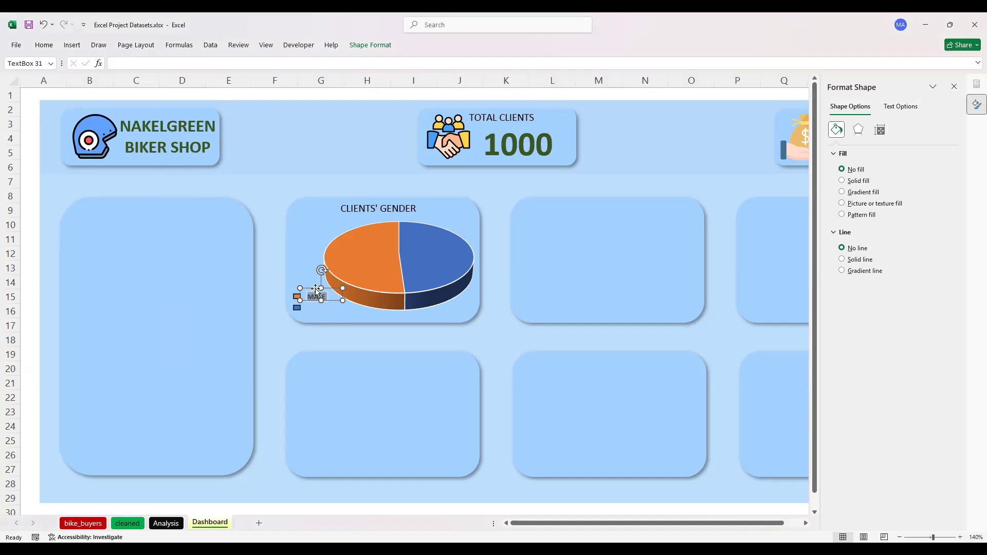
# Duplicate the MALE label beside the blue legend marker and change the copy's text to FEMALE.
pyautogui.moveTo(315, 289); pyautogui.dragTo(318, 306)
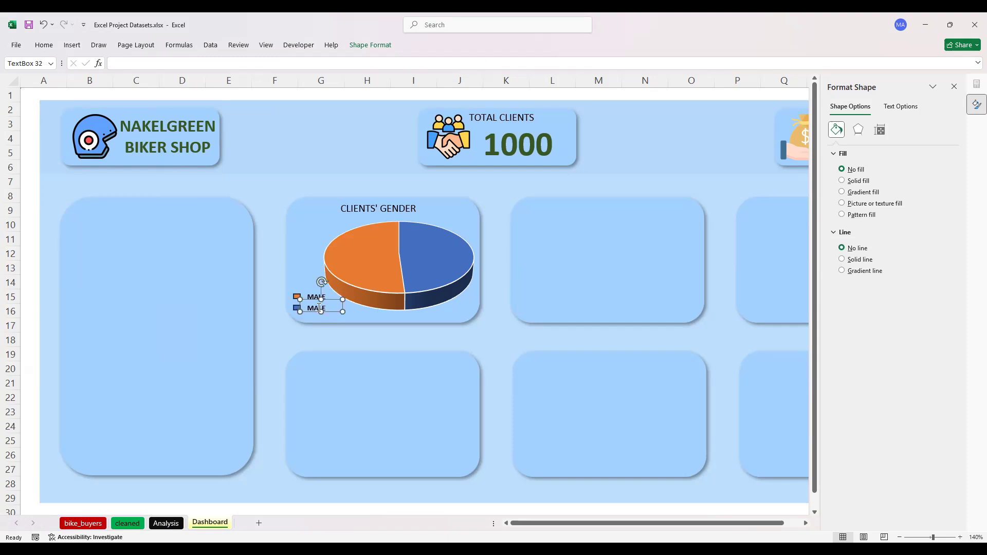
pyautogui.doubleClick(318, 308)
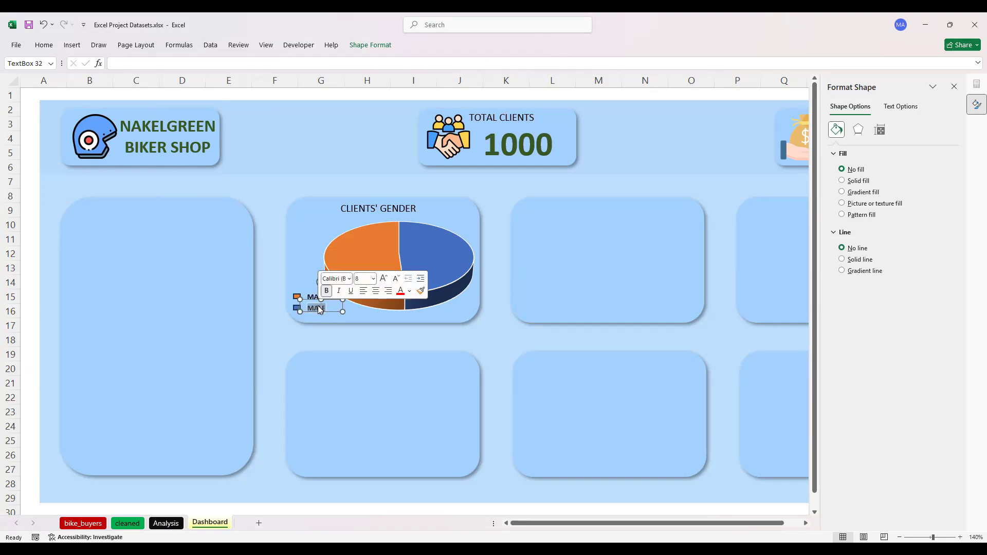
pyautogui.write('FE')
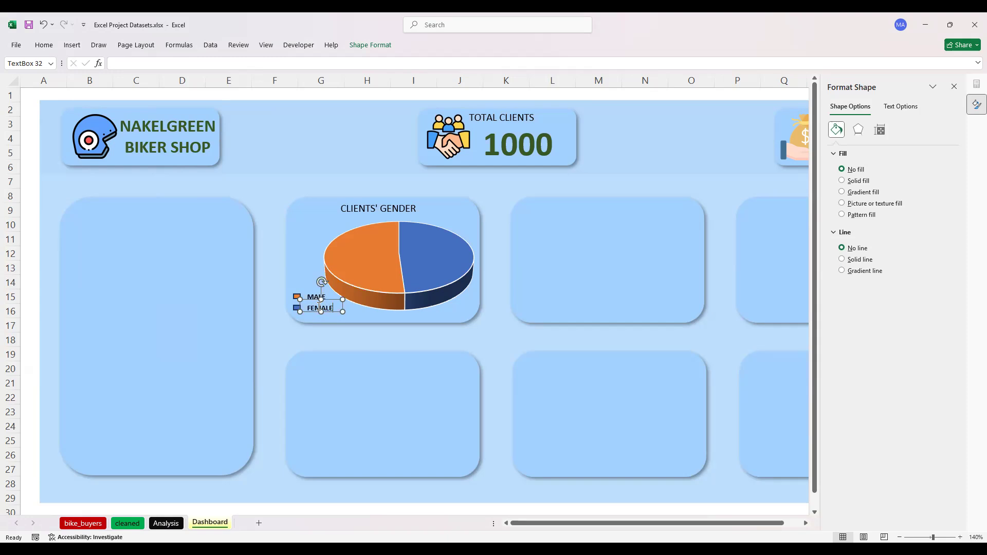
pyautogui.click(331, 336)
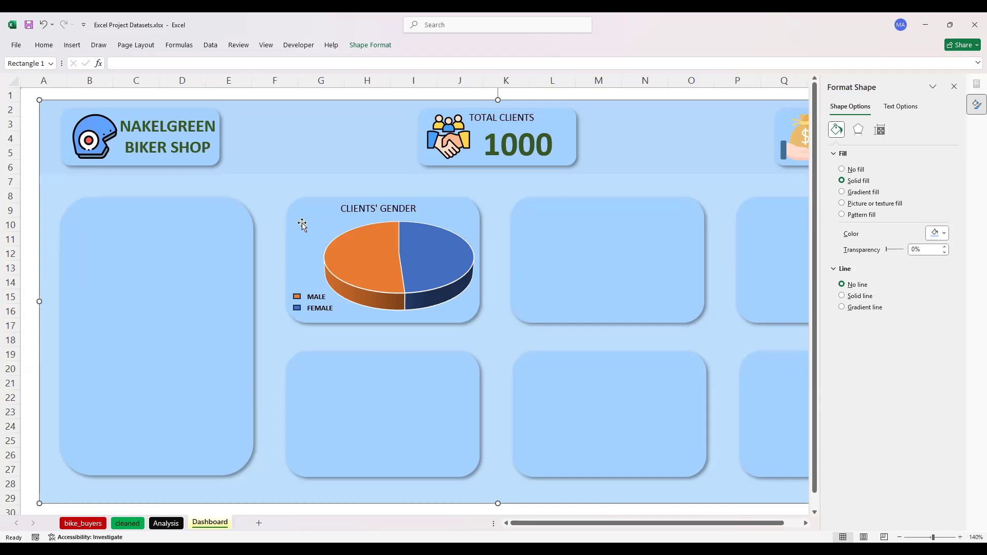
# Switch to Chrome, search Google for FLATICONS and open the Flaticon website.
pyautogui.moveTo(354, 242)
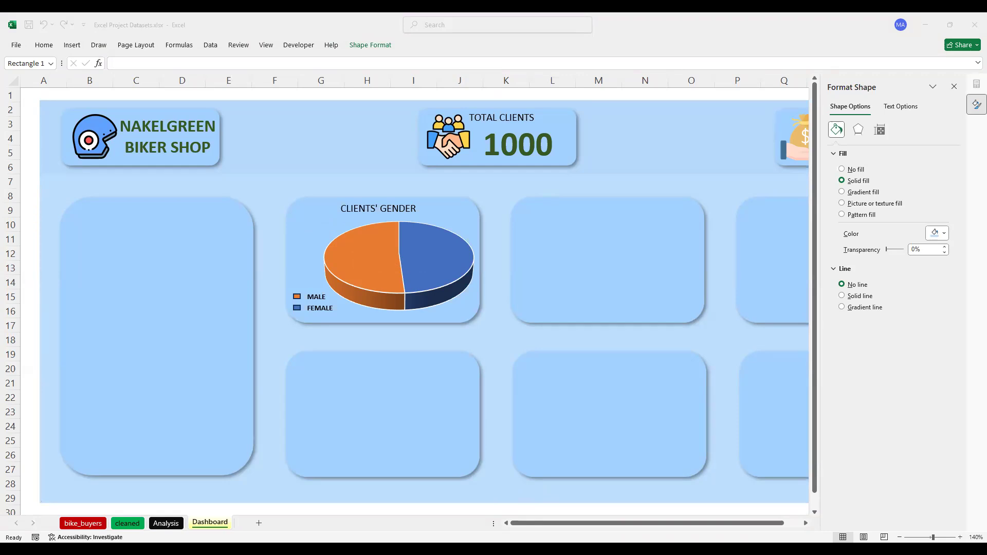
pyautogui.hotkey('alt', 'Tab')
pyautogui.click(337, 33)
pyautogui.write('FLA')
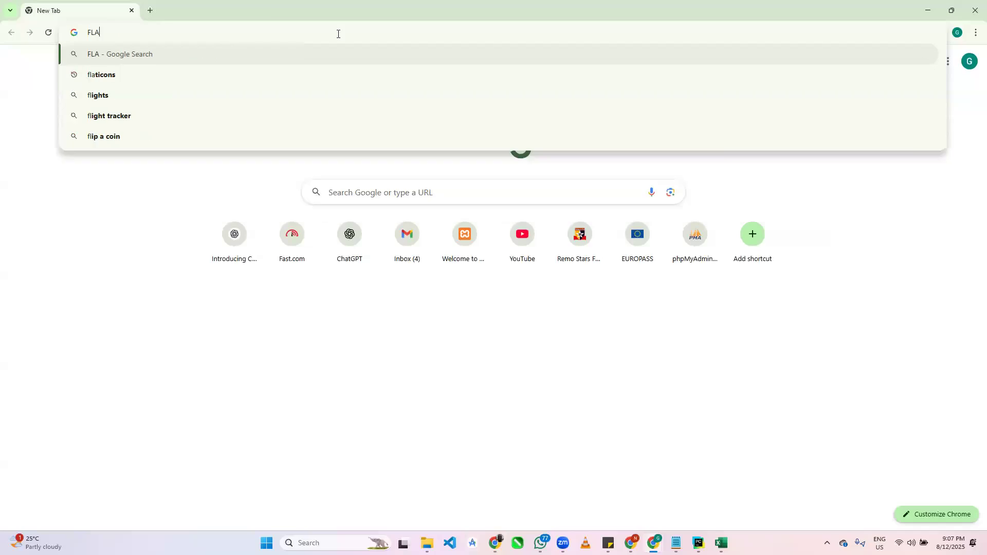
pyautogui.write('TICONS')
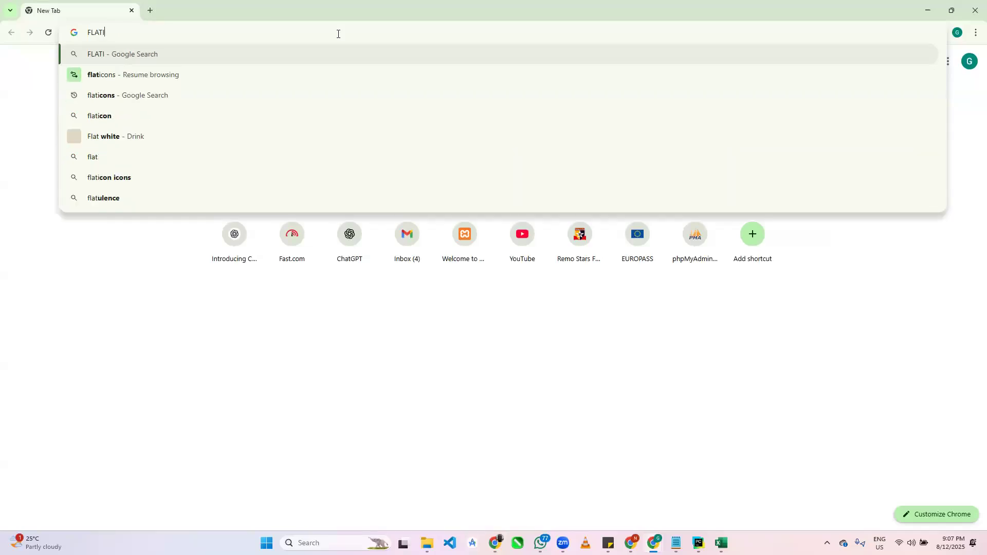
pyautogui.press('Return')
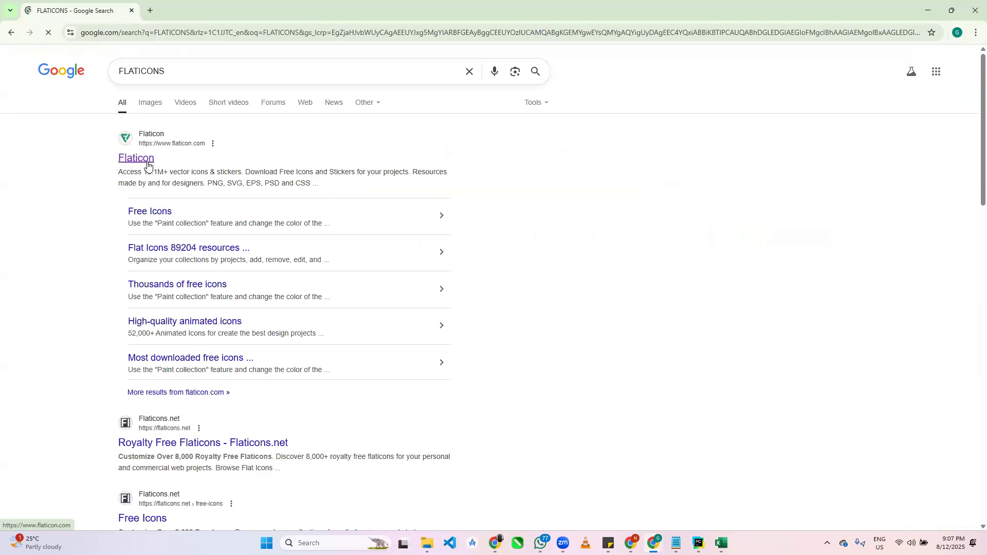
pyautogui.click(148, 164)
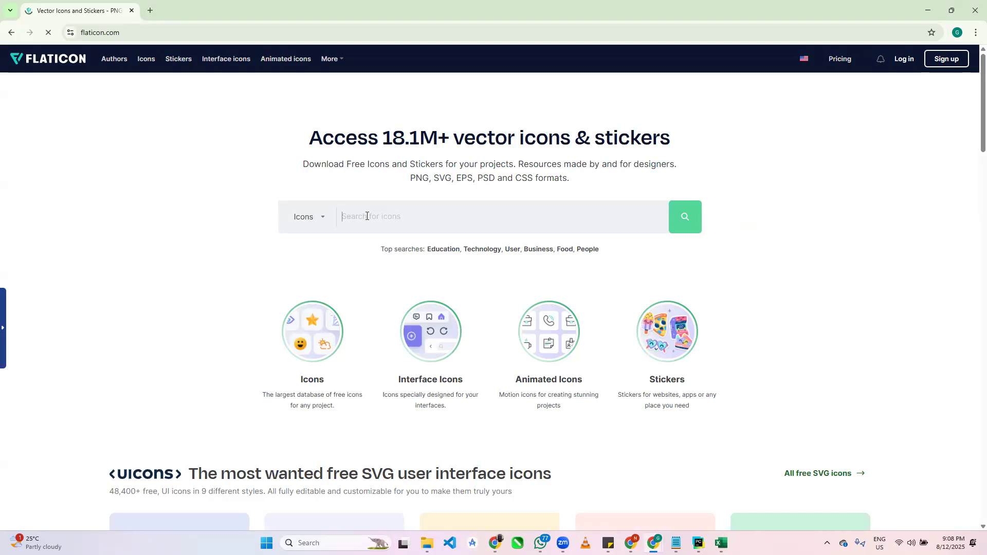
# Search Flaticon for GENDER icons, open the pink and blue Equality icon and copy its black-outlined colour version as PNG.
pyautogui.write('GENDER')
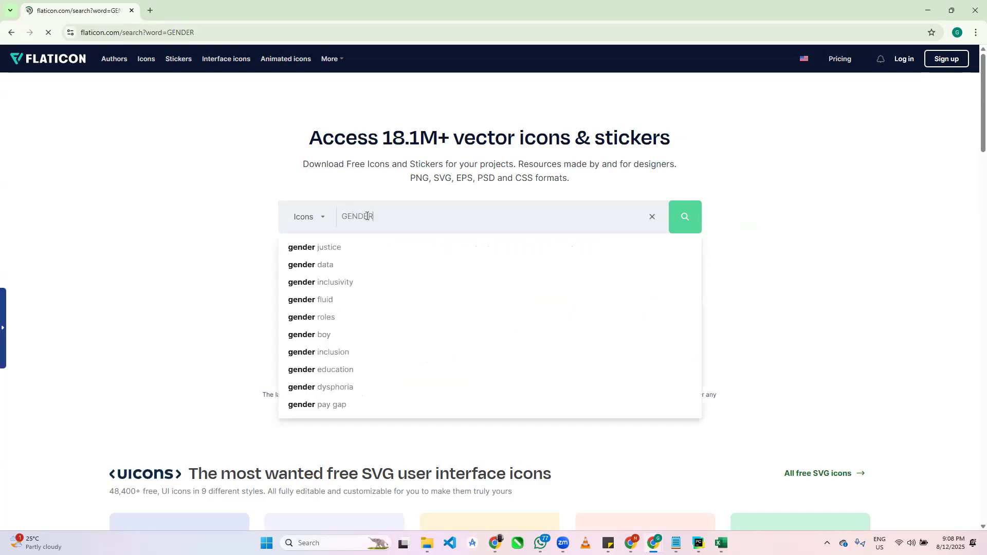
pyautogui.press('Return')
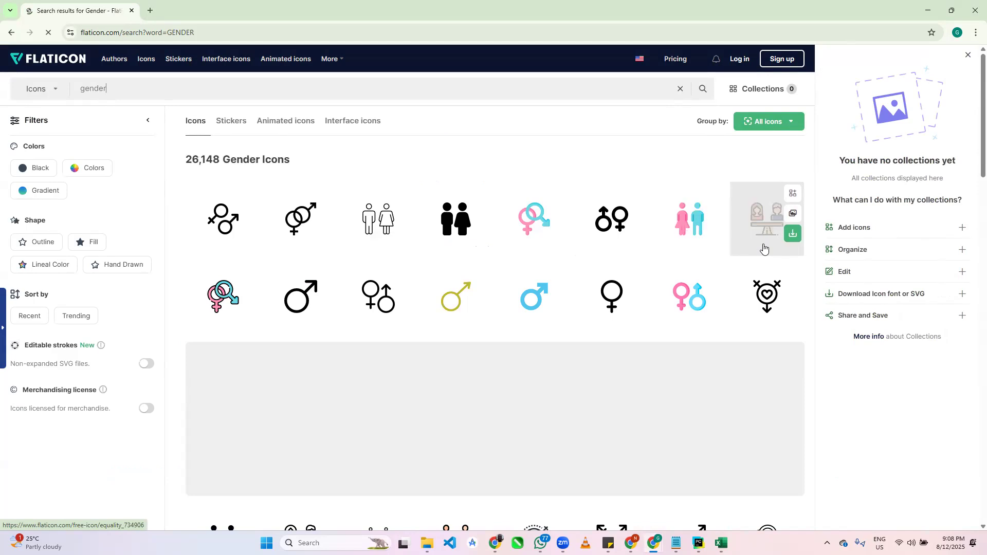
pyautogui.click(698, 226)
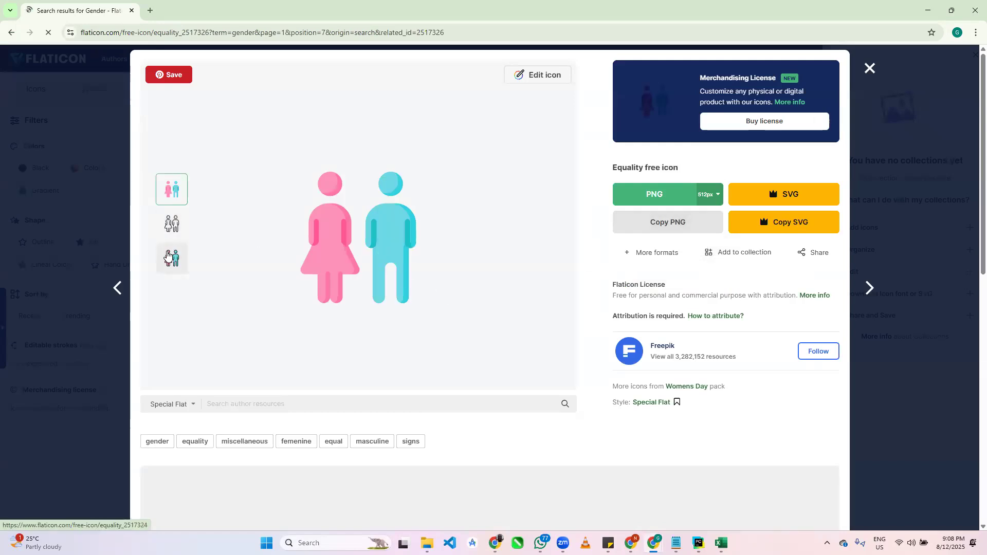
pyautogui.click(167, 256)
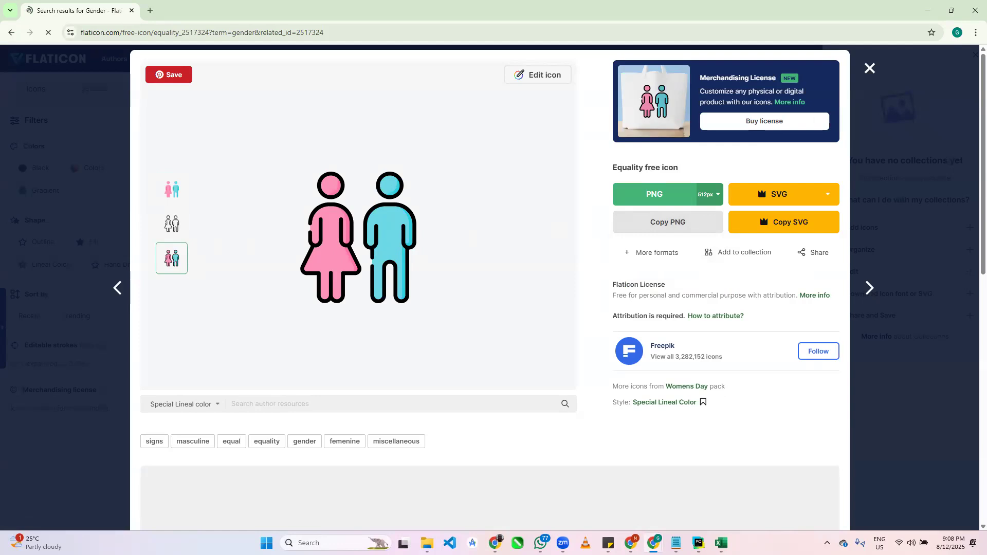
# Switch back to the Excel Project Datasets workbook, paste the gender icon and shrink it into the gender card's upper-left corner beside the title.
pyautogui.moveTo(721, 541)
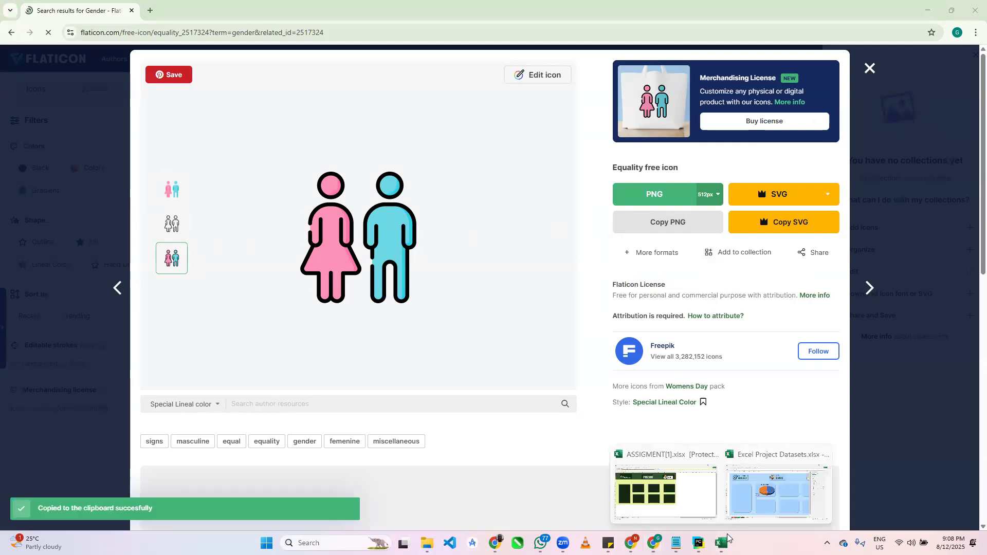
pyautogui.click(758, 486)
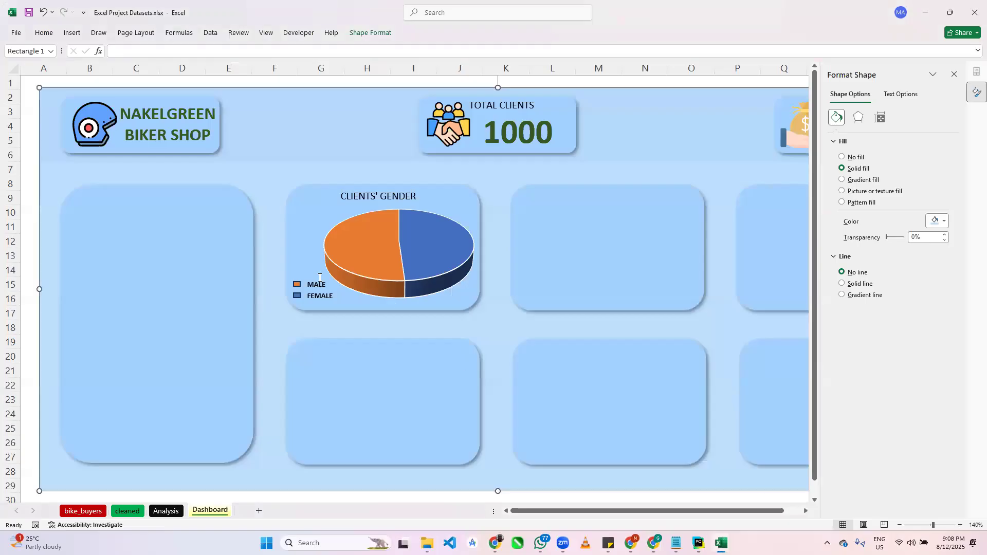
pyautogui.hotkey('ctrl', 'v')
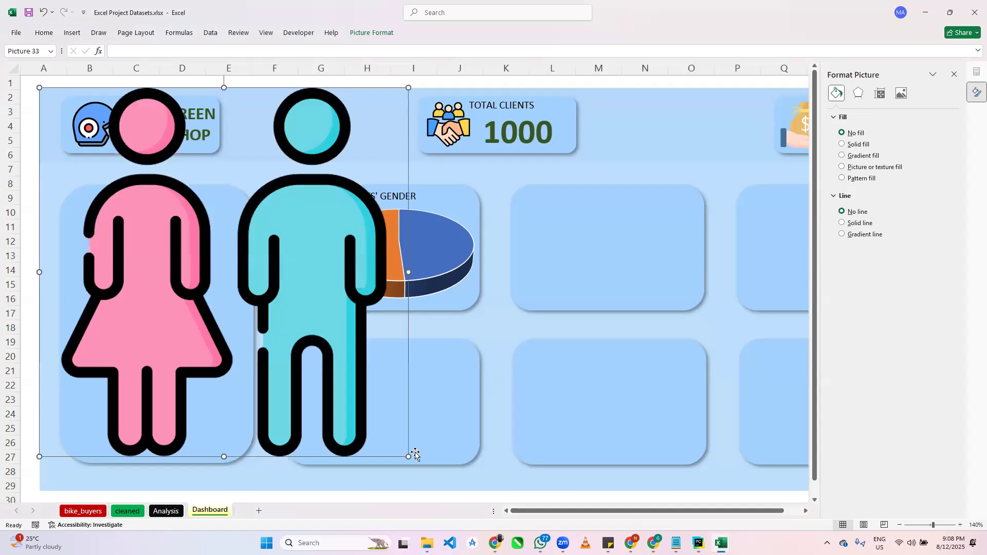
pyautogui.moveTo(408, 456); pyautogui.dragTo(222, 206)
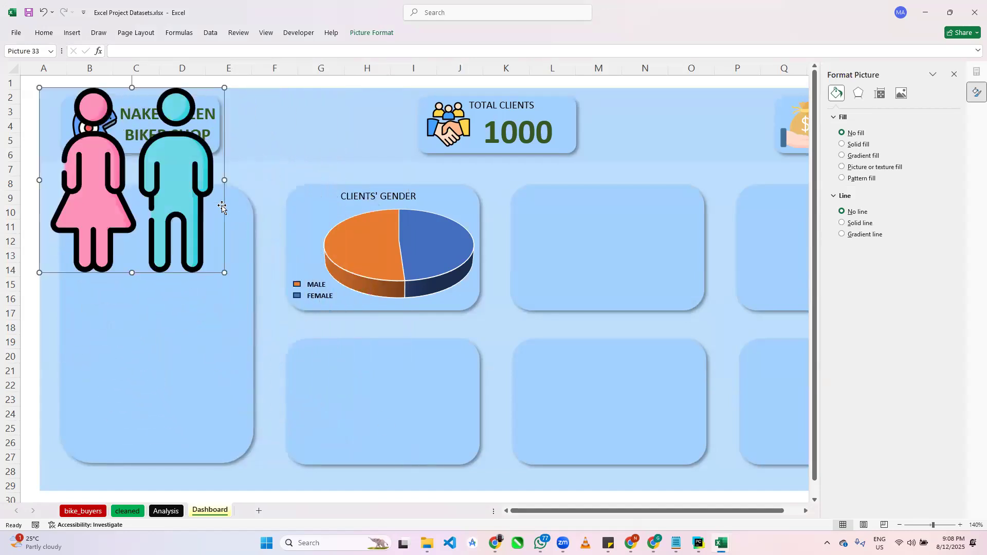
pyautogui.moveTo(225, 273); pyautogui.dragTo(105, 153)
pyautogui.moveTo(71, 119); pyautogui.dragTo(310, 225)
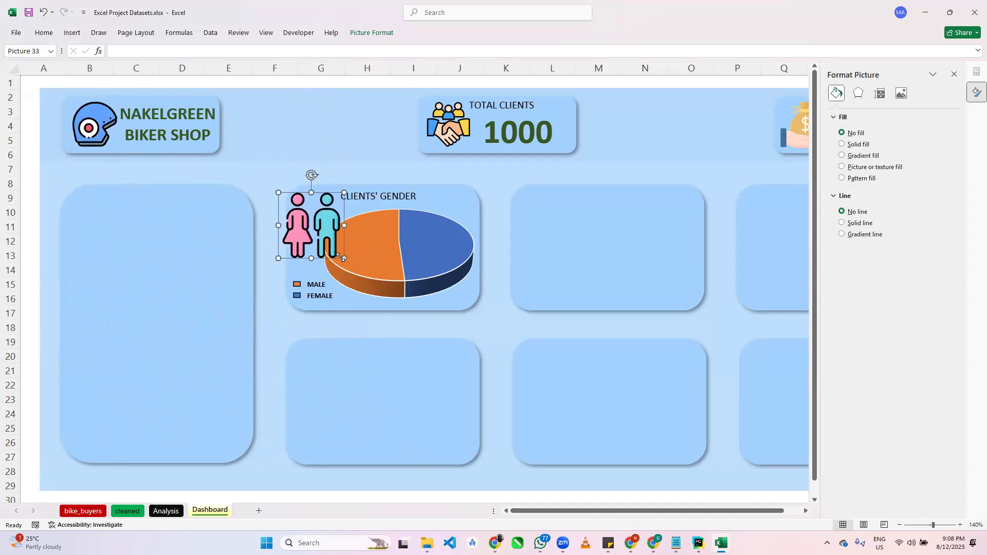
pyautogui.moveTo(343, 258); pyautogui.dragTo(314, 210)
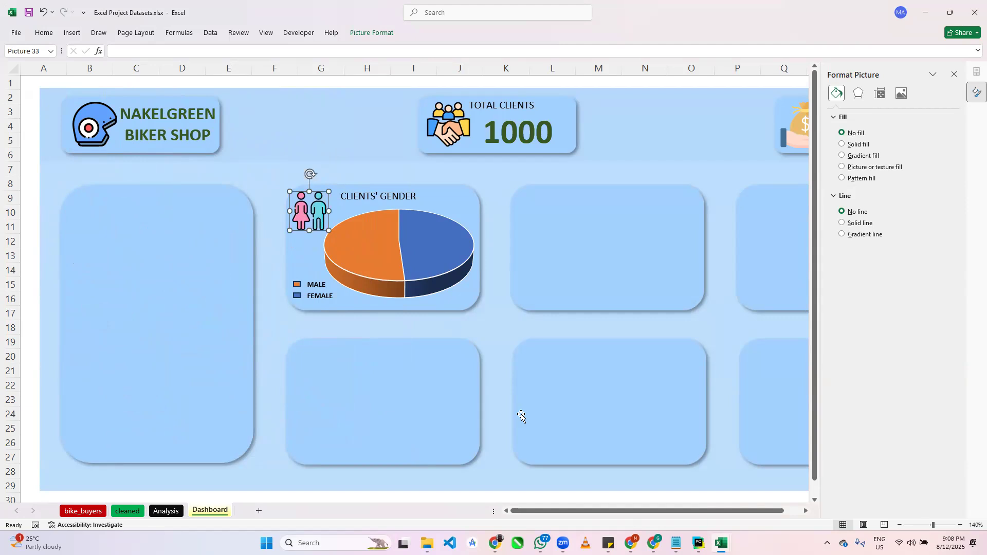
# Add data labels to the gender pie chart's slices and show the label placement options.
pyautogui.click(375, 260)
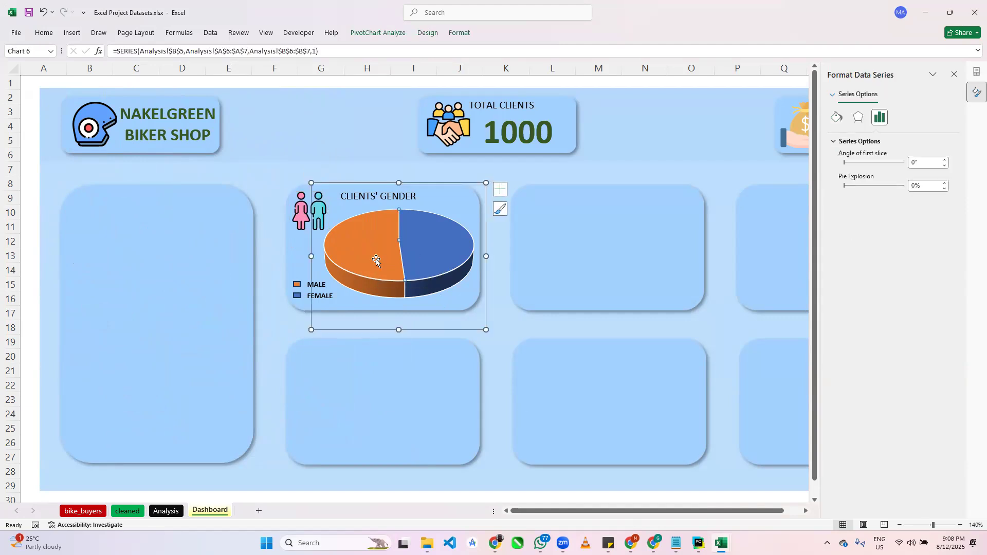
pyautogui.click(500, 191)
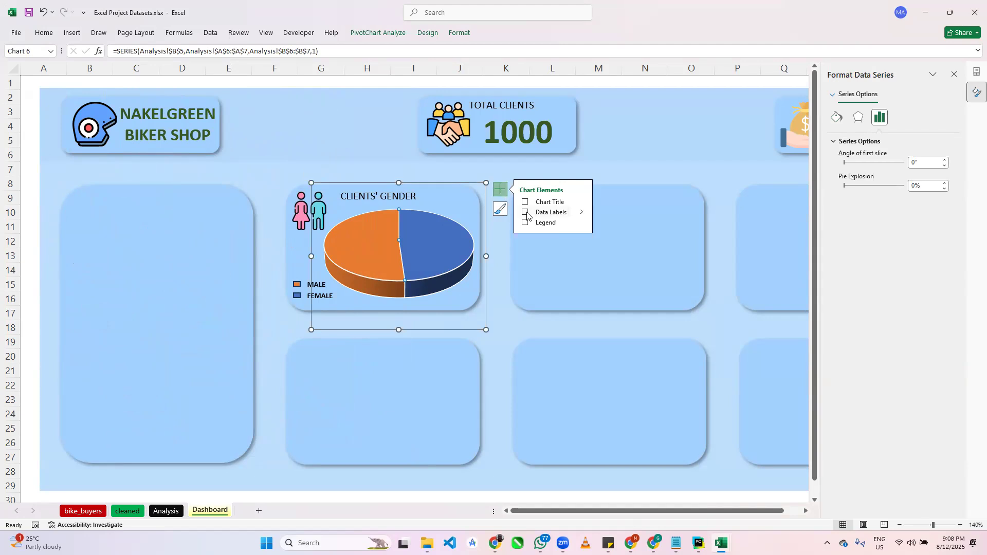
pyautogui.click(550, 215)
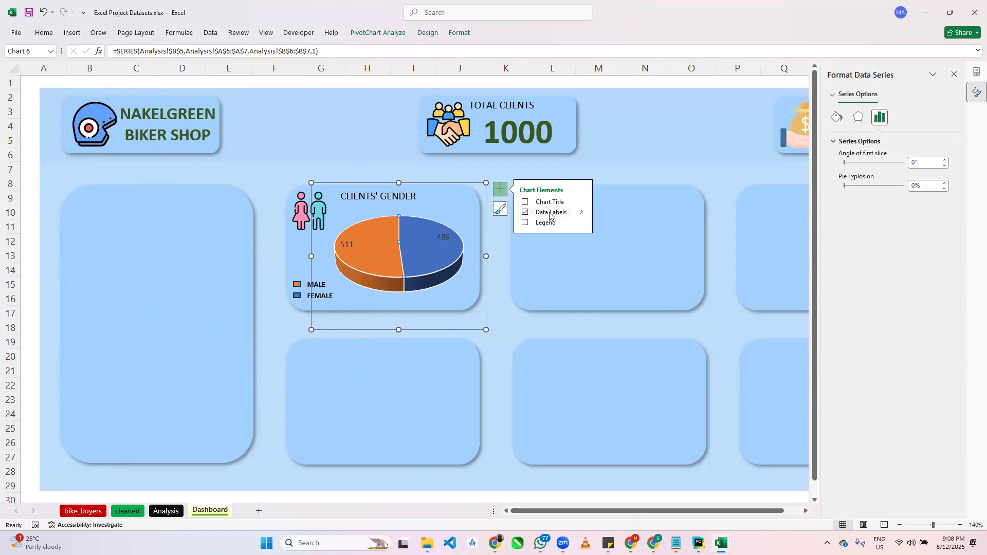
pyautogui.click(581, 213)
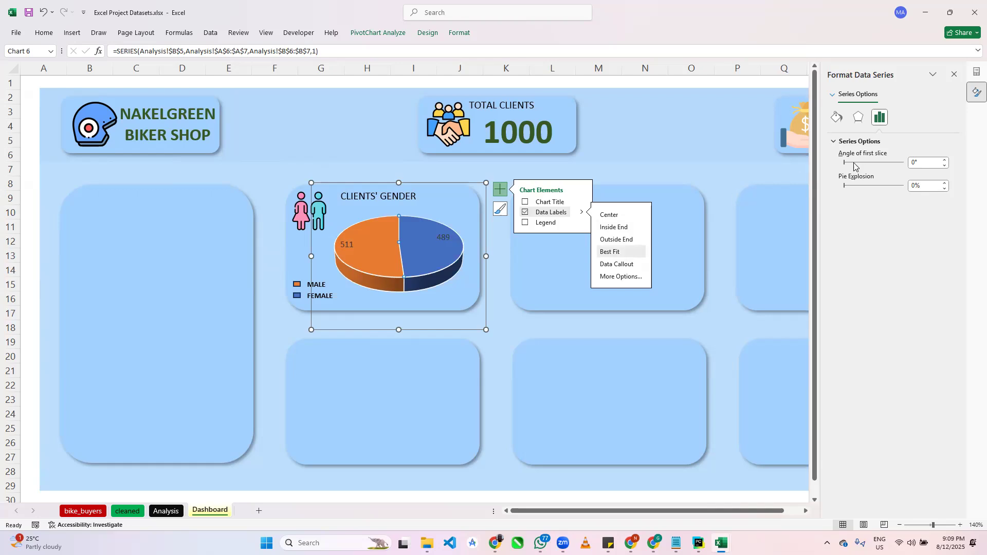
# Set the gender pie's data label text to the darkest near-black shade of the black theme colour.
pyautogui.click(838, 117)
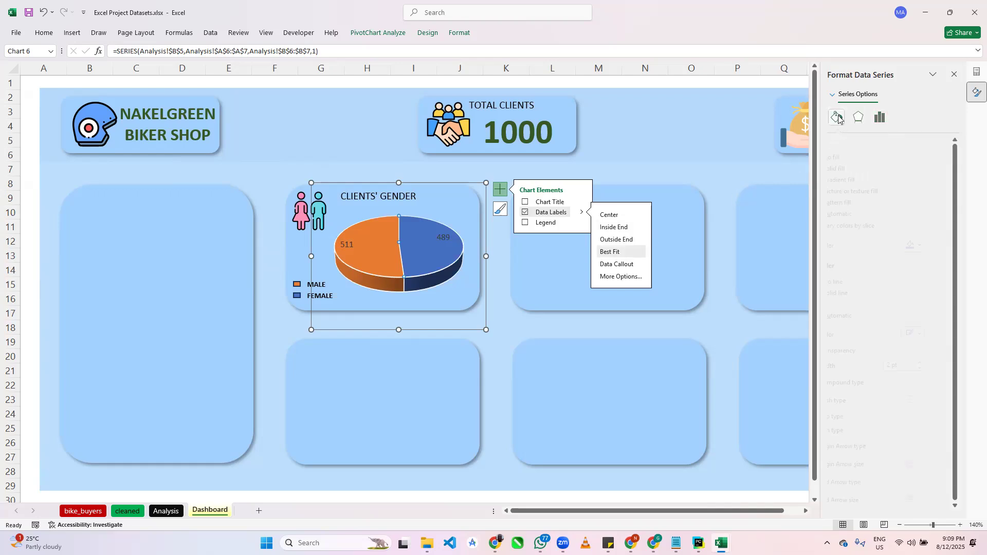
pyautogui.click(879, 118)
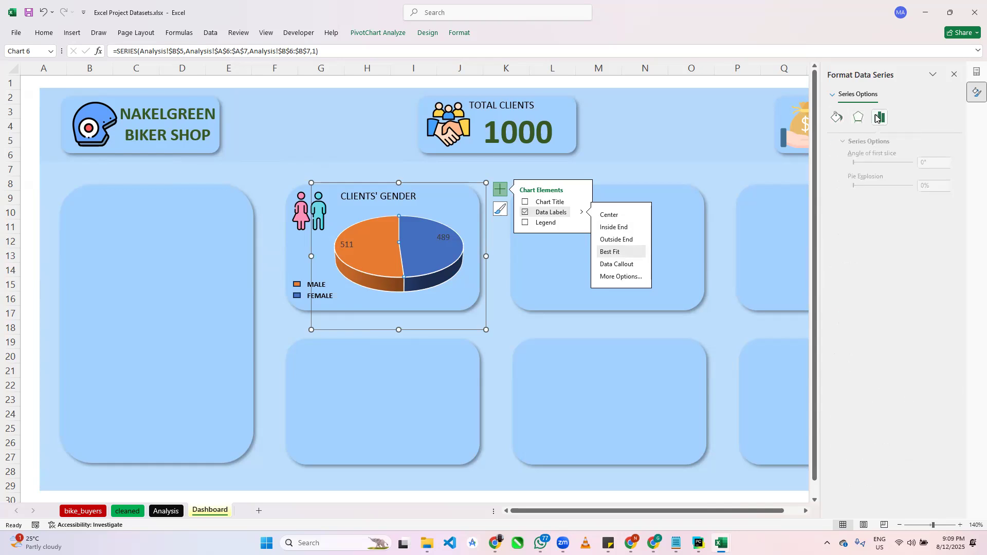
pyautogui.click(858, 119)
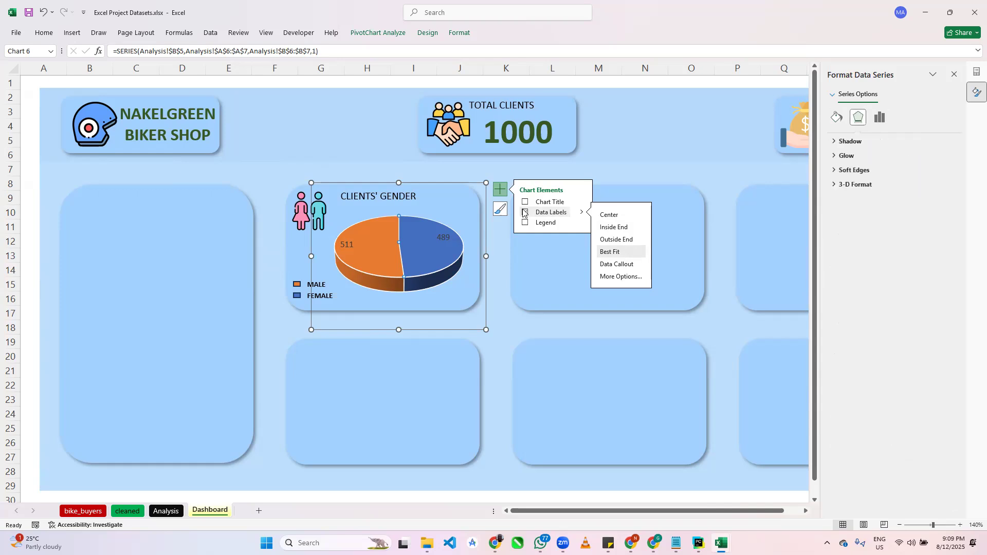
pyautogui.click(436, 235)
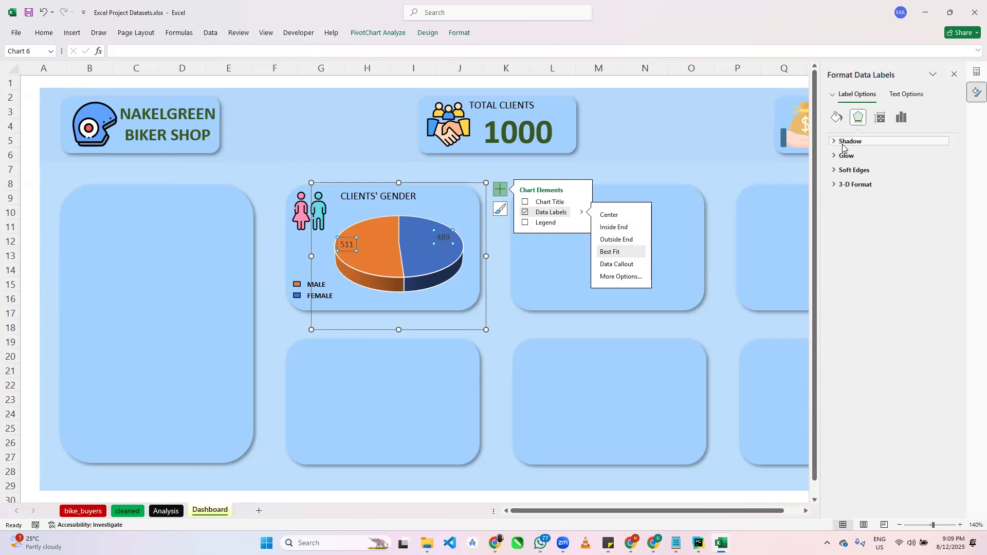
pyautogui.click(905, 95)
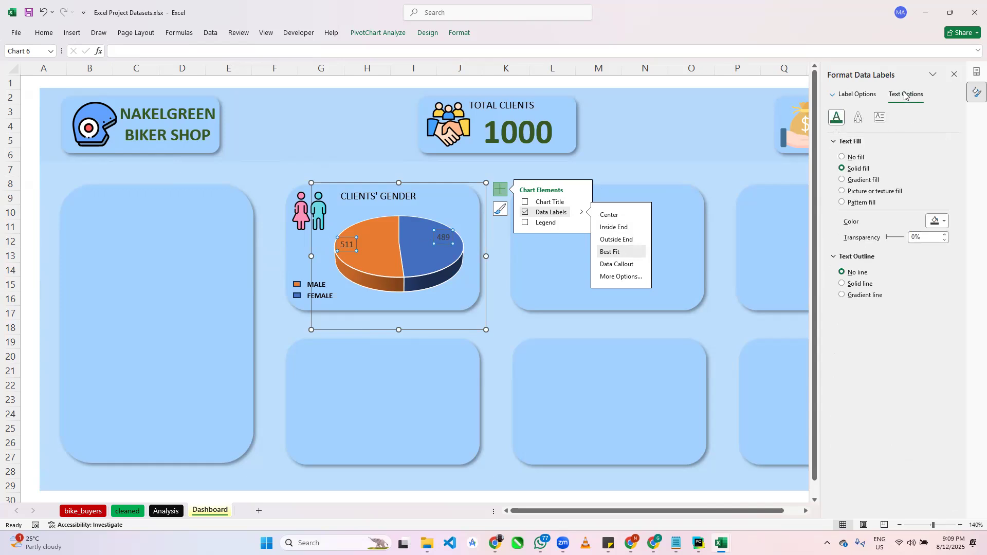
pyautogui.click(927, 222)
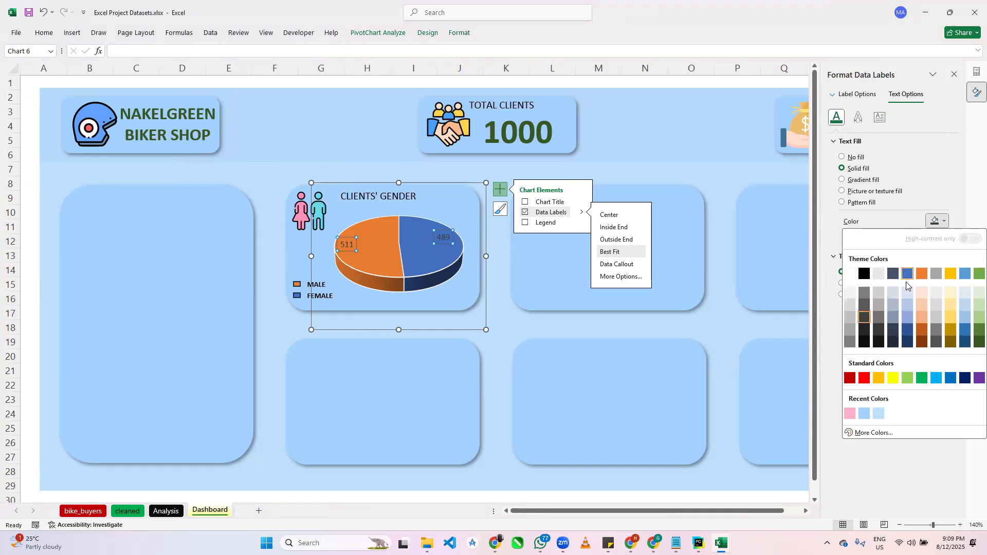
pyautogui.click(863, 342)
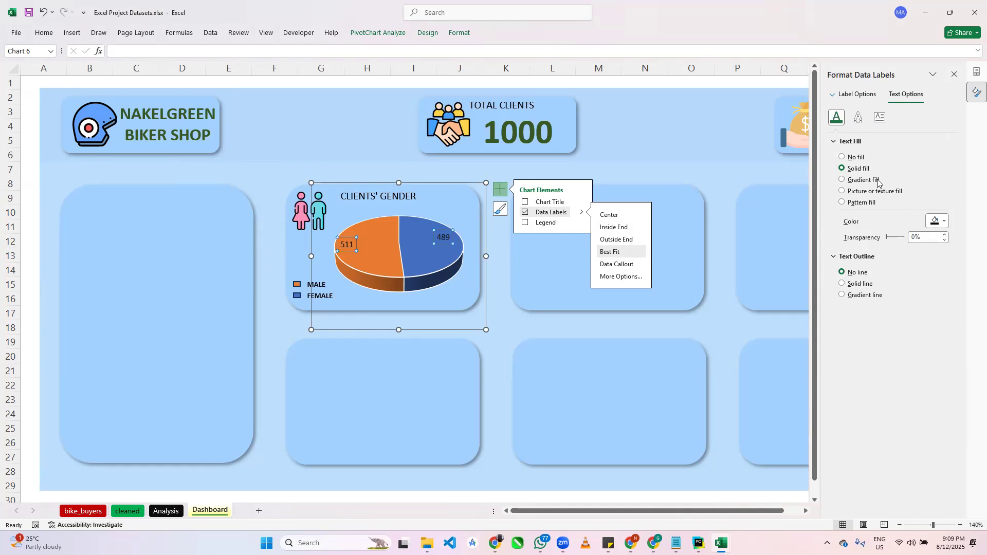
# Apply the first Outer shadow preset, with a 45° angle and 4 pt blur, to the gender pie's data label text.
pyautogui.click(862, 119)
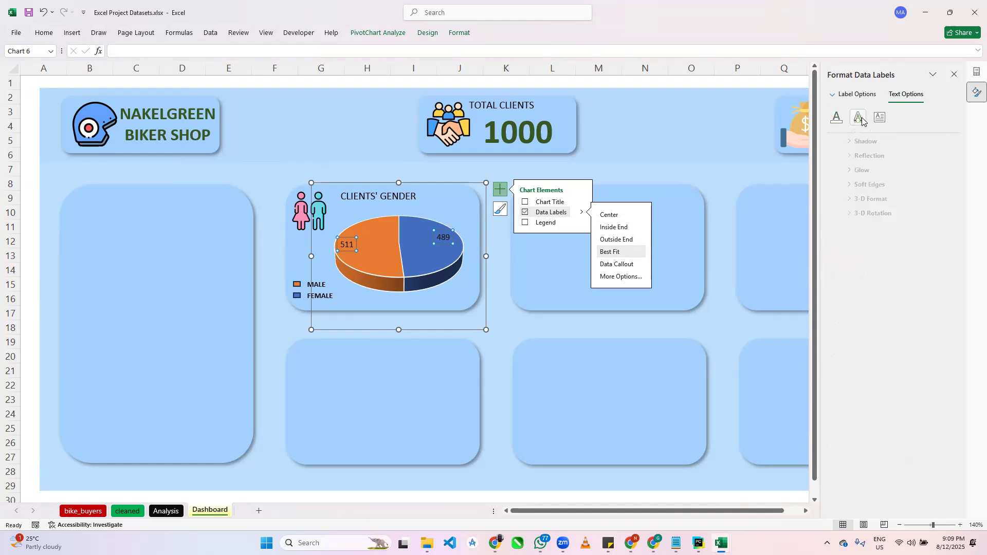
pyautogui.click(849, 141)
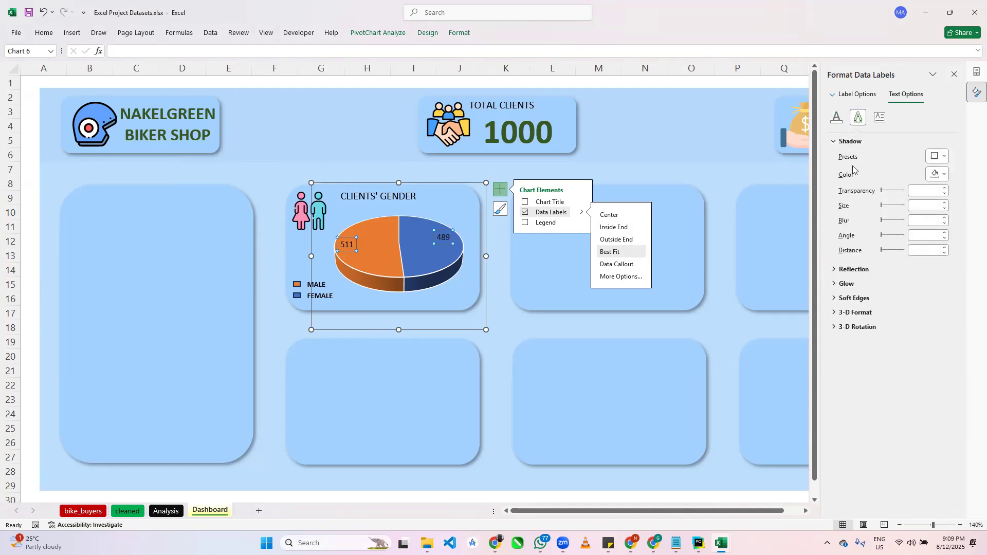
pyautogui.click(936, 156)
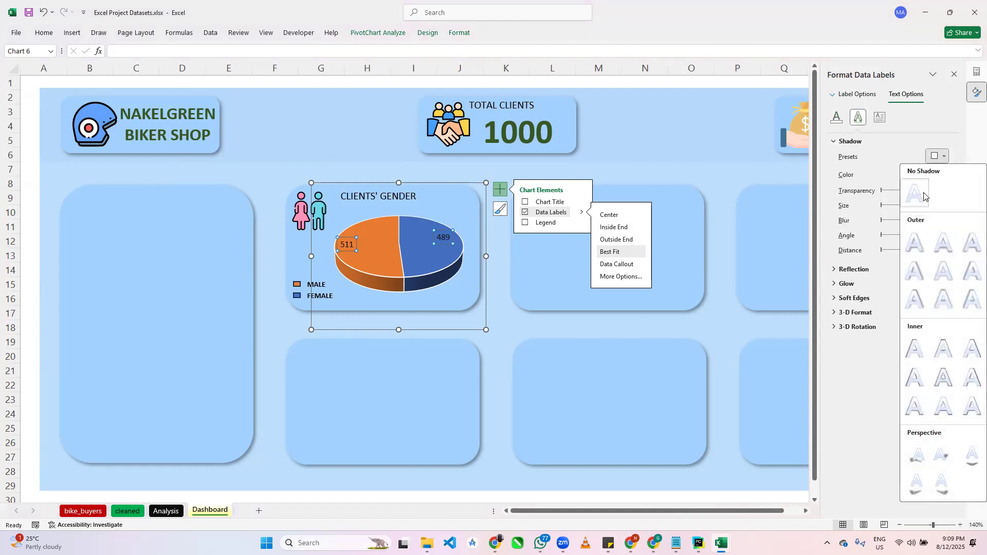
pyautogui.click(914, 243)
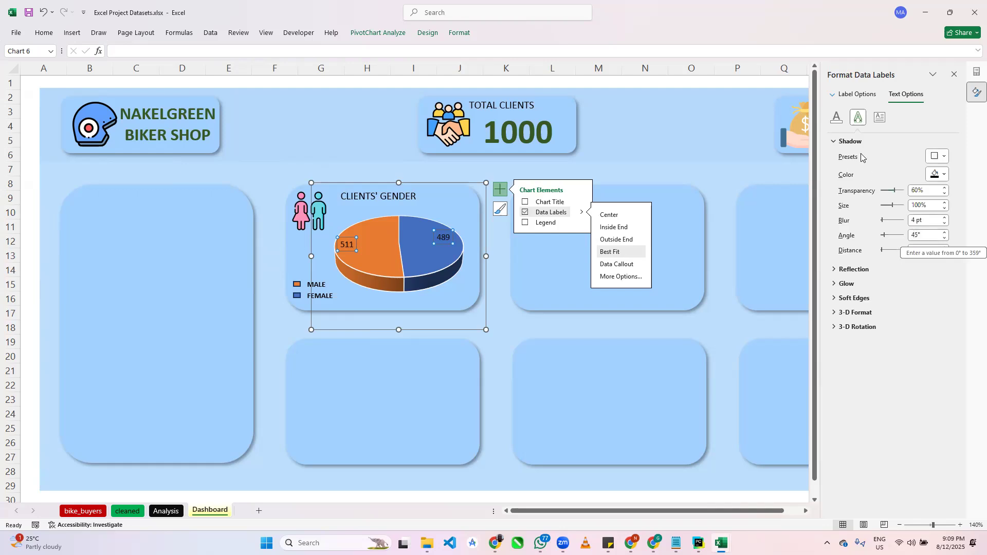
pyautogui.click(837, 118)
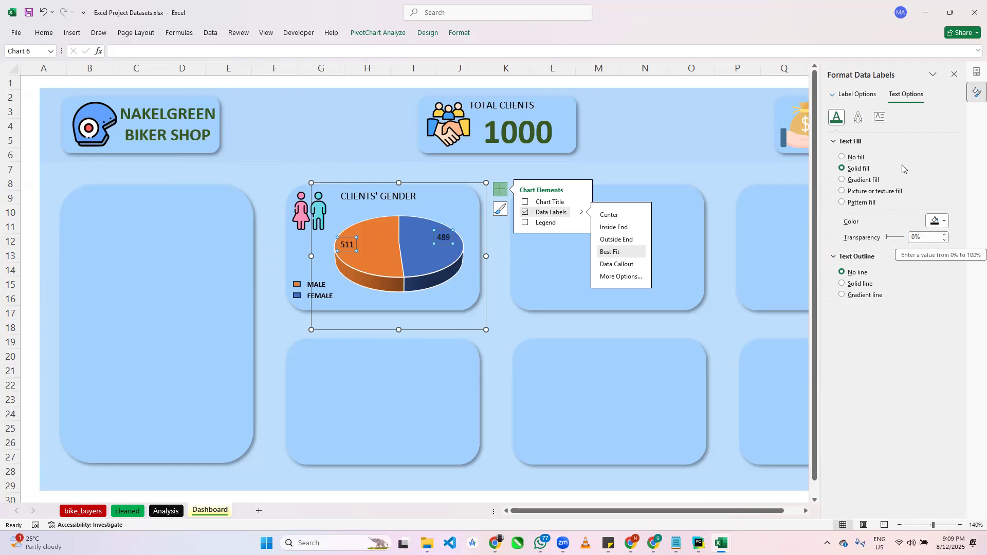
pyautogui.click(874, 122)
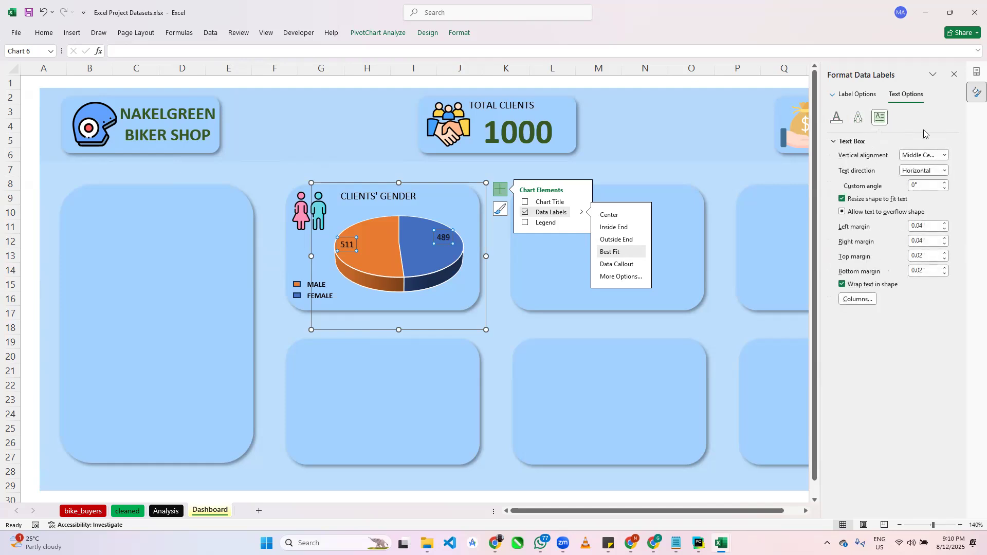
# Deselect the gender chart and close the formatting pane so the whole dashboard is in view.
pyautogui.click(619, 161)
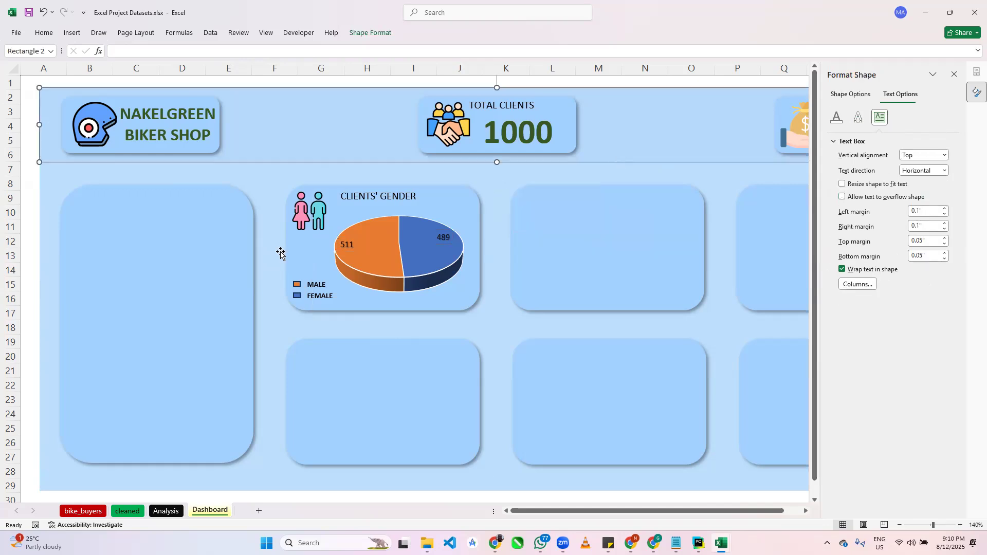
pyautogui.click(29, 224)
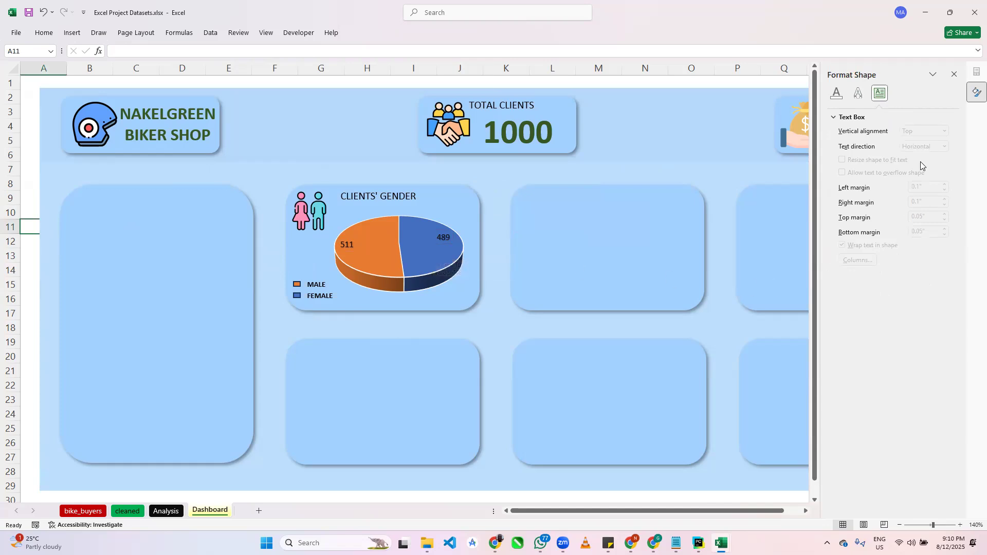
pyautogui.click(954, 74)
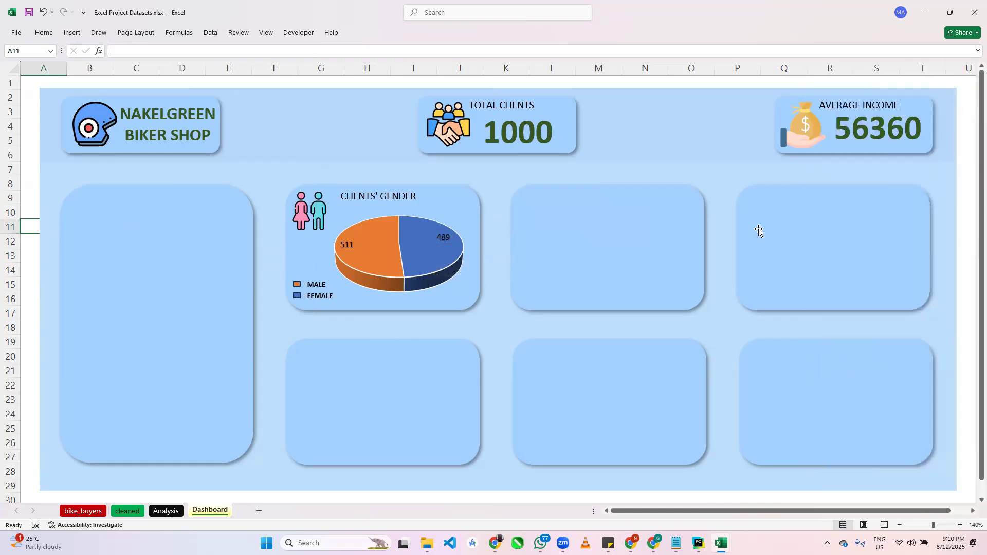
pyautogui.click(390, 350)
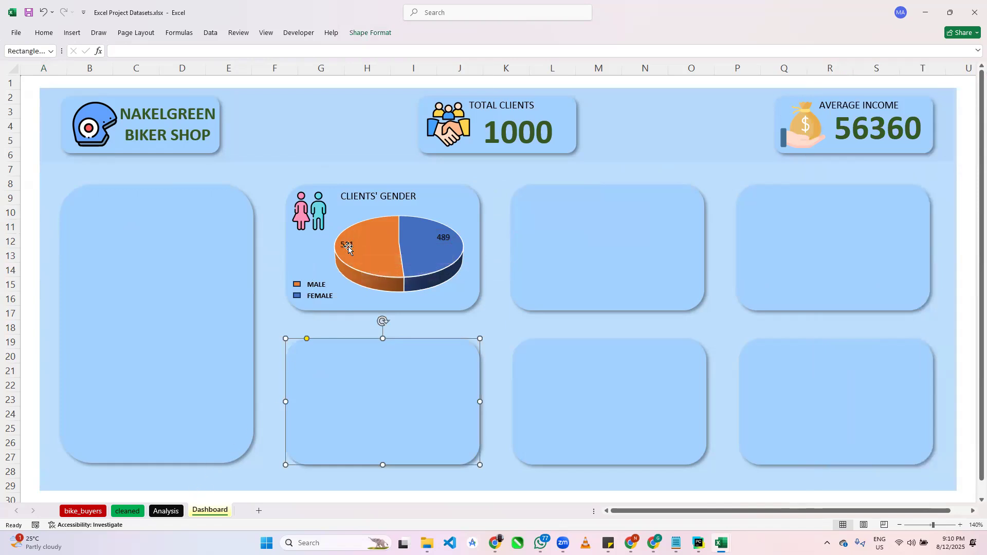
pyautogui.moveTo(437, 245)
# On the Analysis sheet, remove both the row and column grand totals from the marital status pivot table.
pyautogui.click(164, 510)
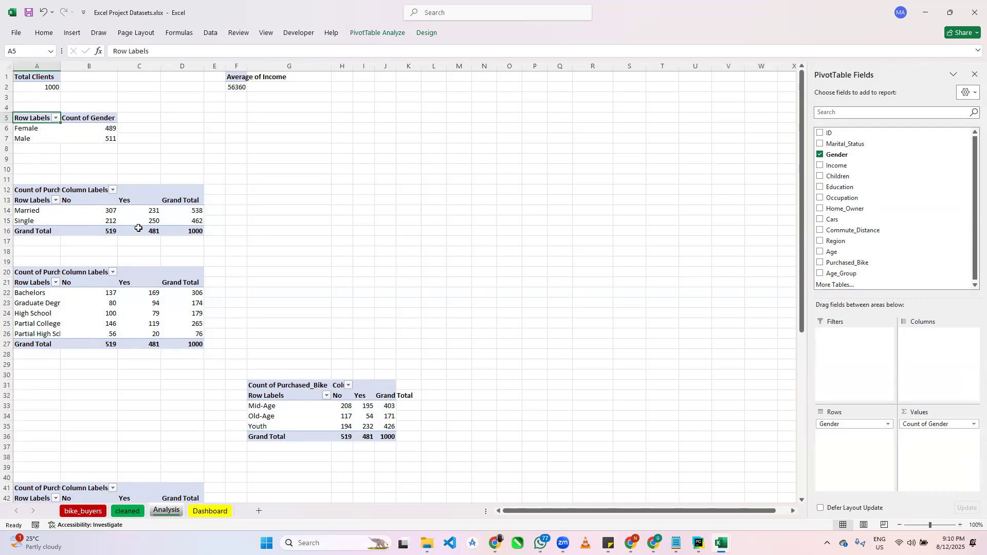
pyautogui.moveTo(138, 228)
pyautogui.click(179, 193)
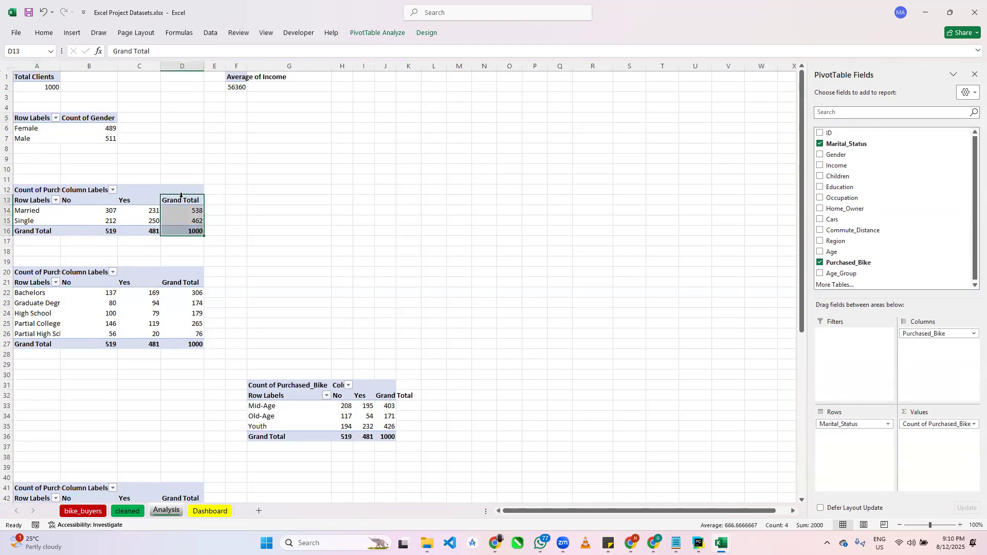
pyautogui.rightClick(188, 201)
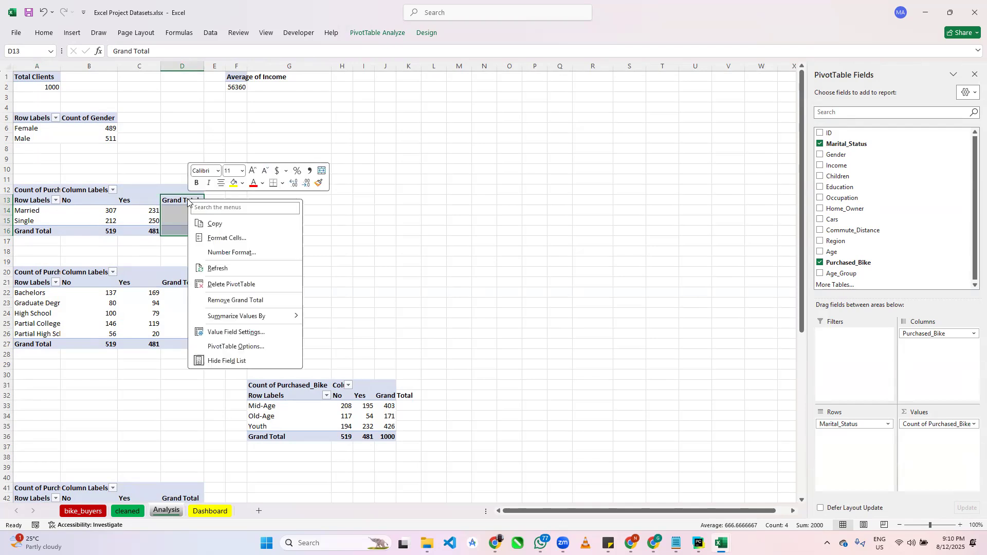
pyautogui.click(237, 301)
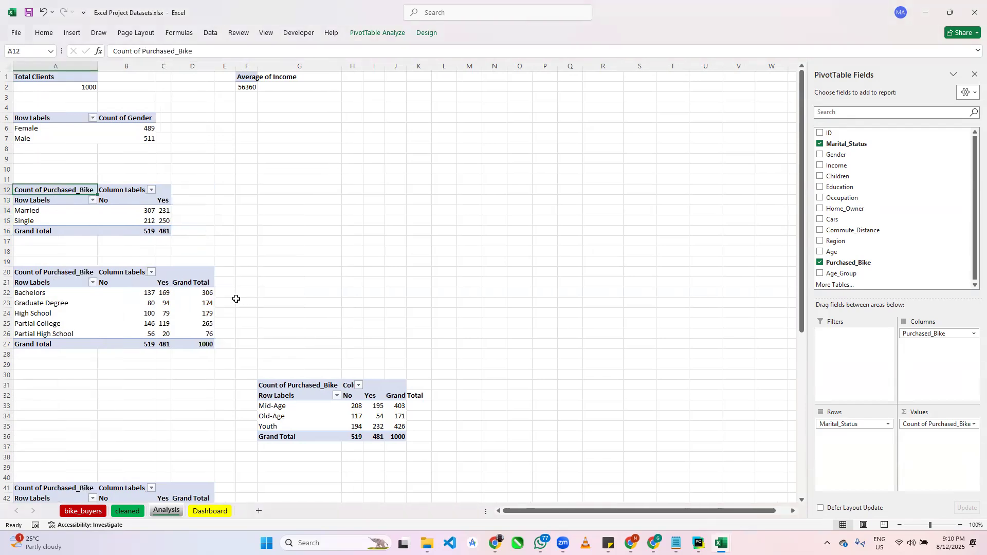
pyautogui.click(31, 231)
pyautogui.rightClick(31, 231)
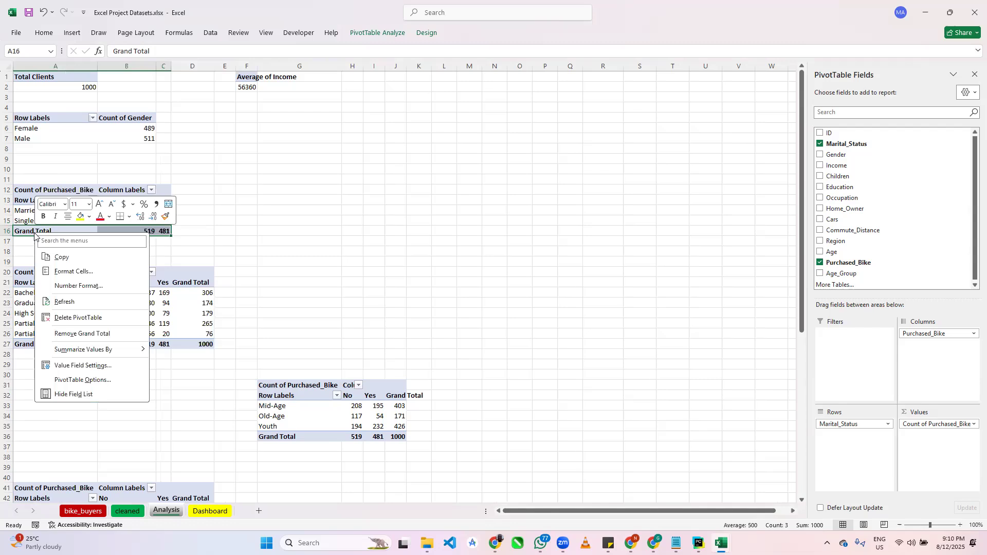
pyautogui.click(84, 329)
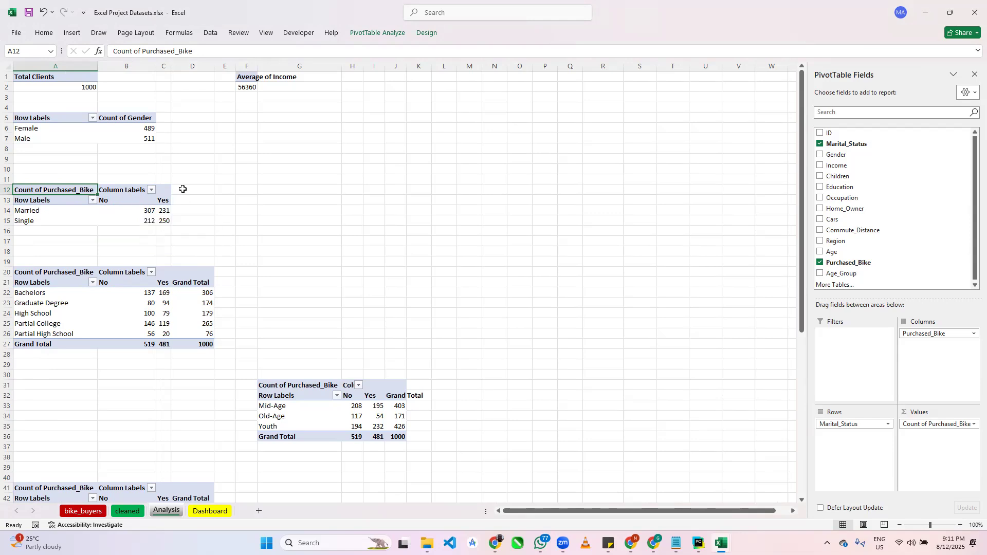
# Insert a Clustered Column PivotChart from the marital status pivot table and move it into the empty area beside that table.
pyautogui.click(73, 33)
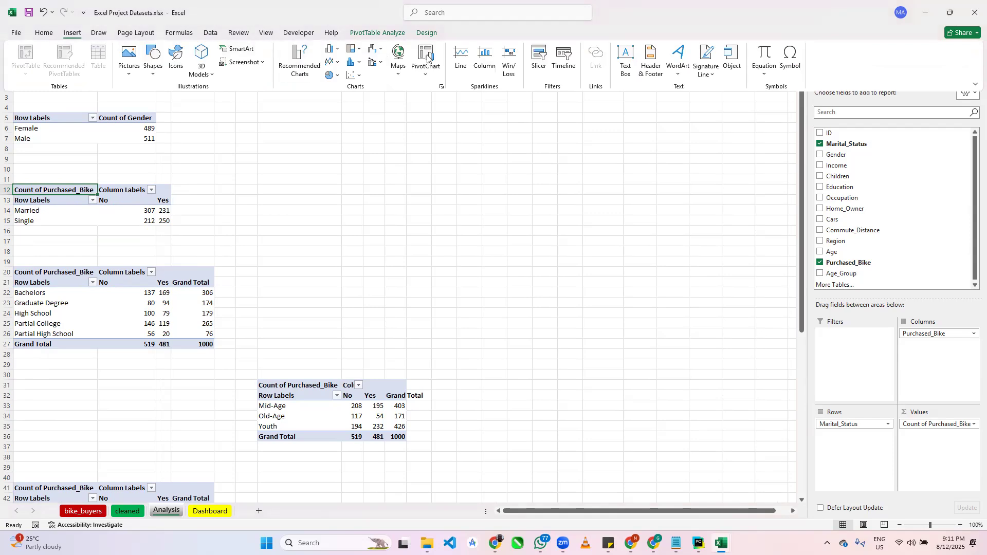
pyautogui.click(426, 57)
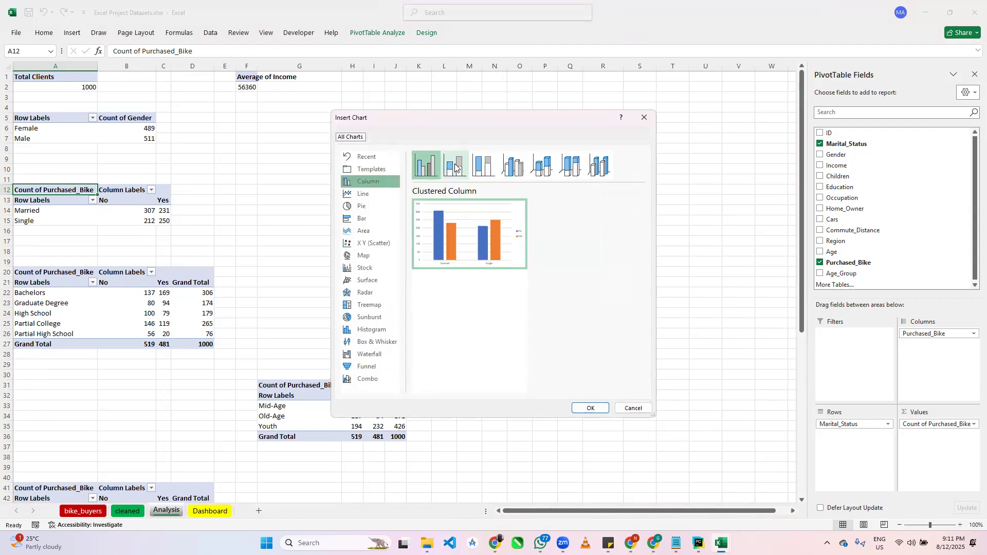
pyautogui.moveTo(439, 237)
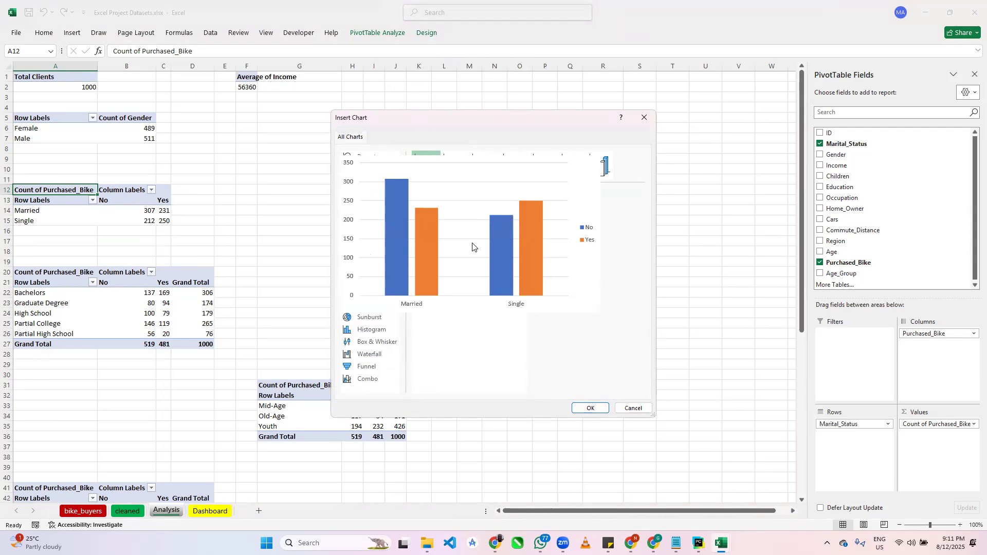
pyautogui.click(590, 409)
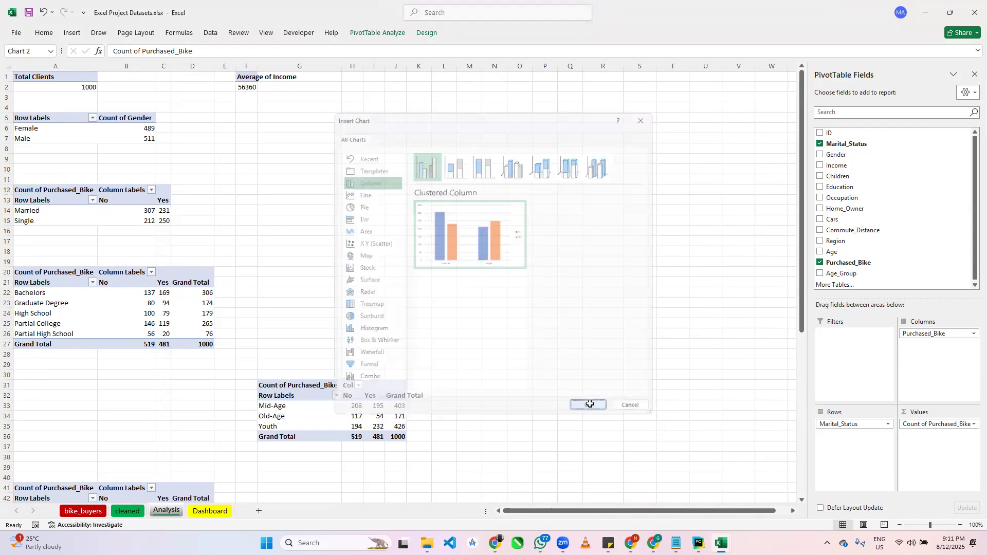
pyautogui.moveTo(470, 212); pyautogui.dragTo(457, 133)
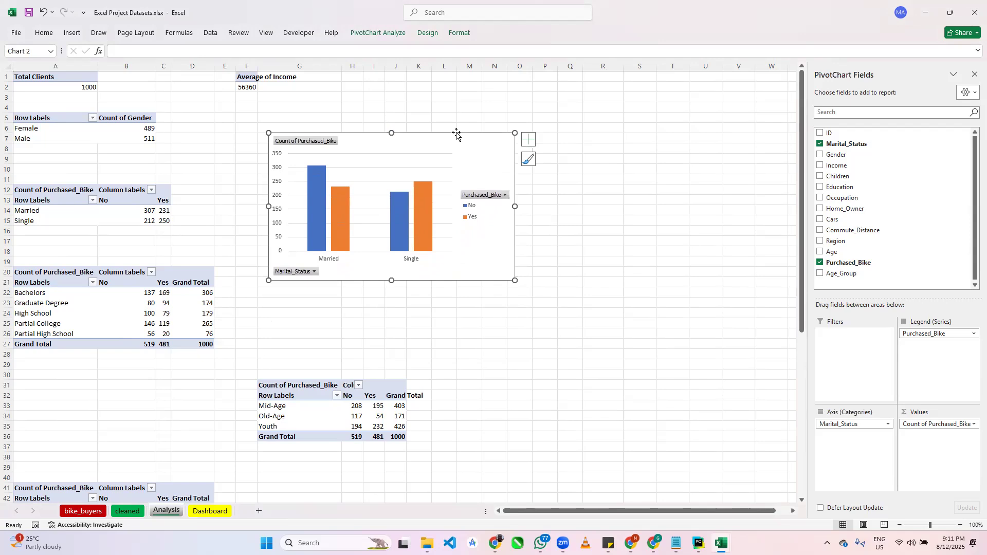
# Hide all field buttons on the marital status chart and remove its primary vertical axis, gridlines and legend.
pyautogui.rightClick(328, 140)
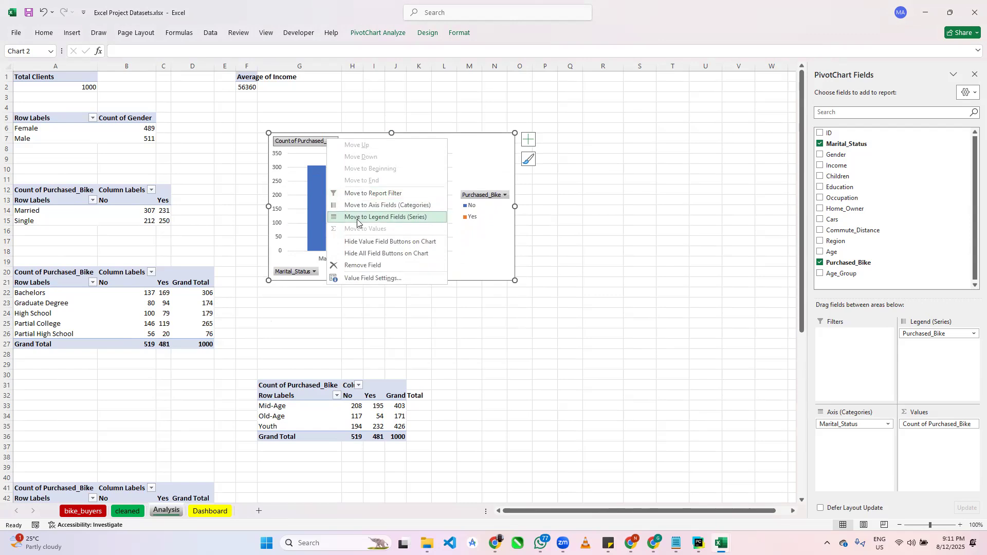
pyautogui.click(360, 254)
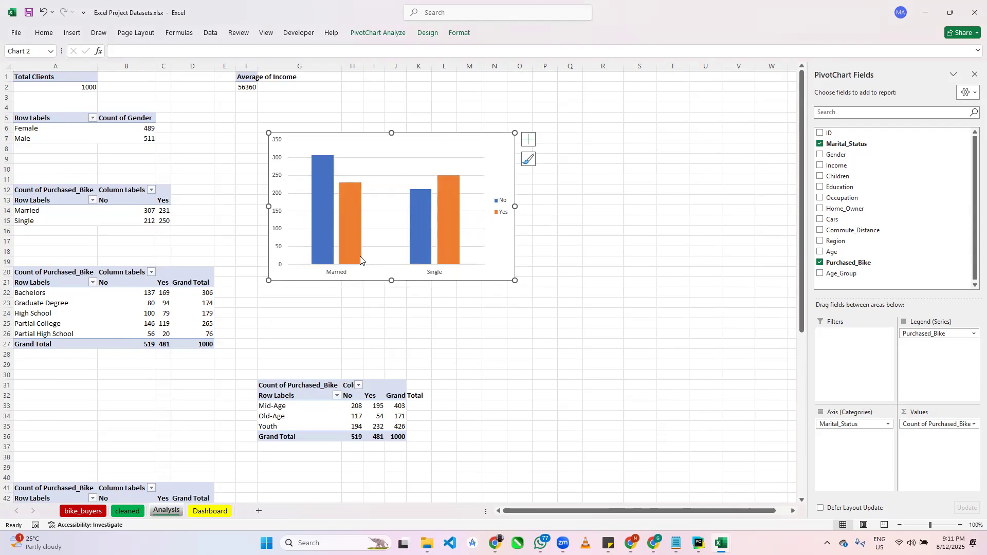
pyautogui.click(527, 141)
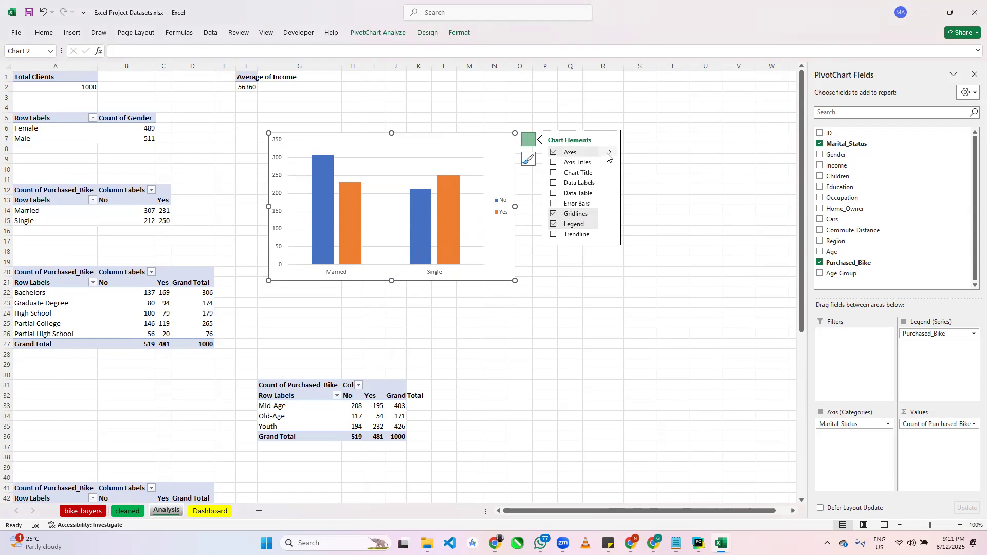
pyautogui.moveTo(607, 157)
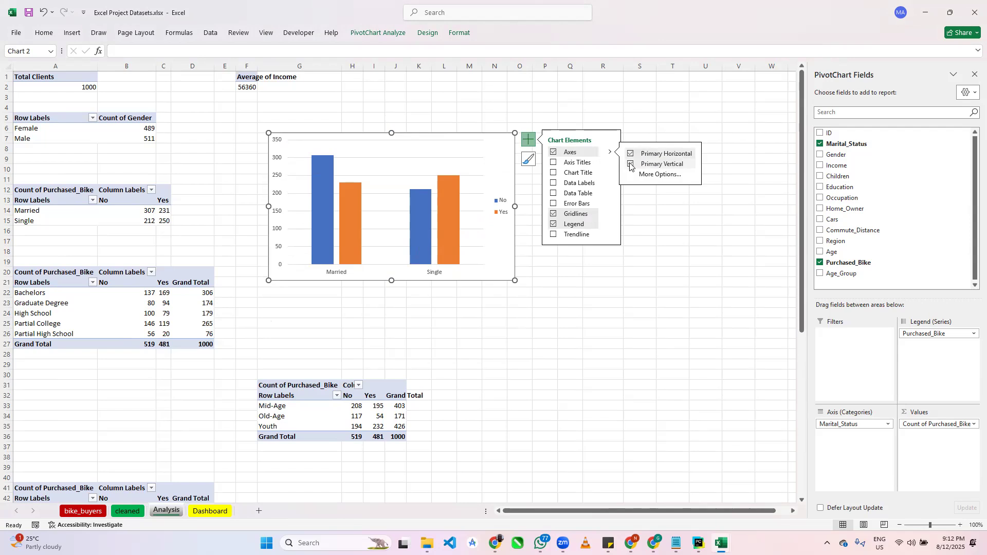
pyautogui.click(630, 165)
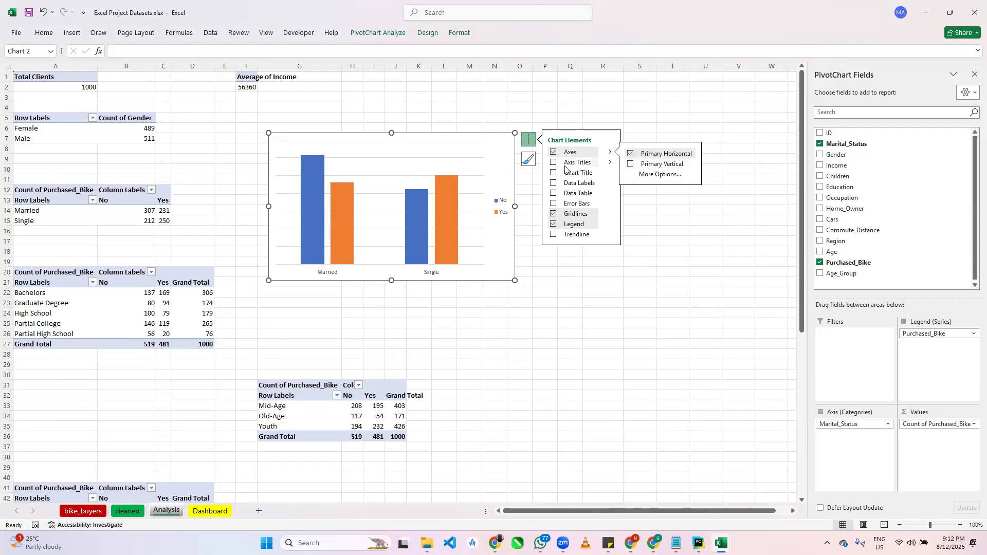
pyautogui.click(553, 214)
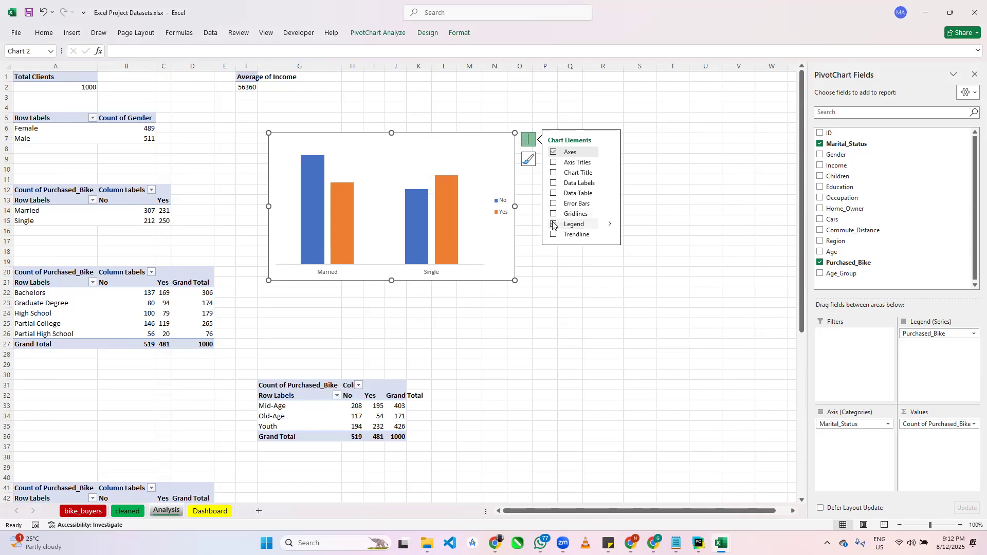
pyautogui.click(553, 224)
# Add data labels at Inside End to the marital status columns, and try out a data table without keeping it.
pyautogui.click(553, 183)
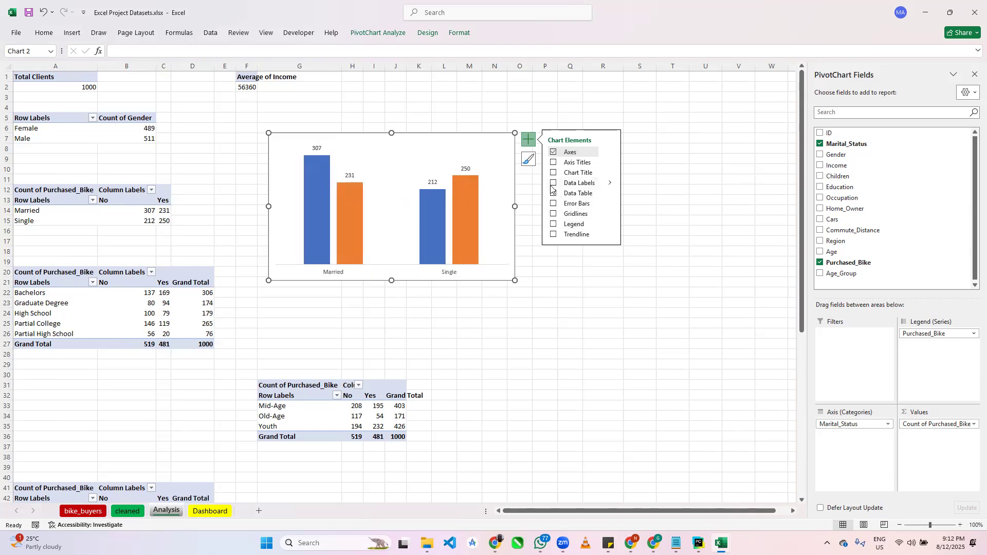
pyautogui.click(610, 183)
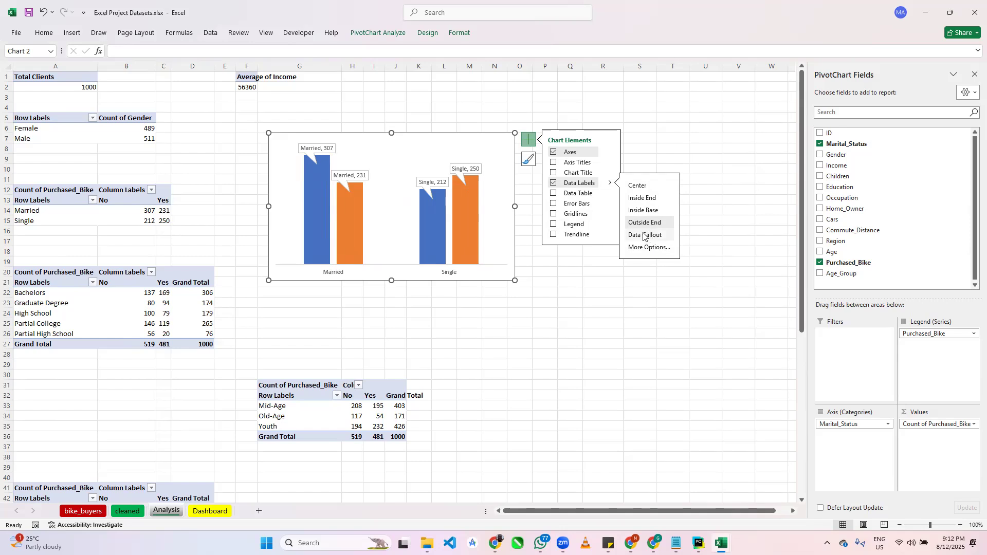
pyautogui.click(648, 199)
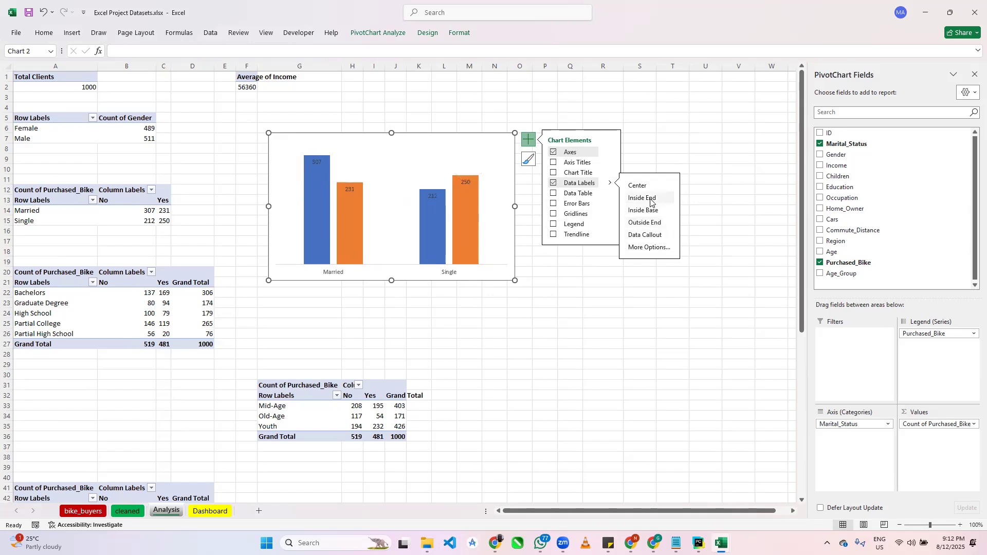
pyautogui.click(553, 193)
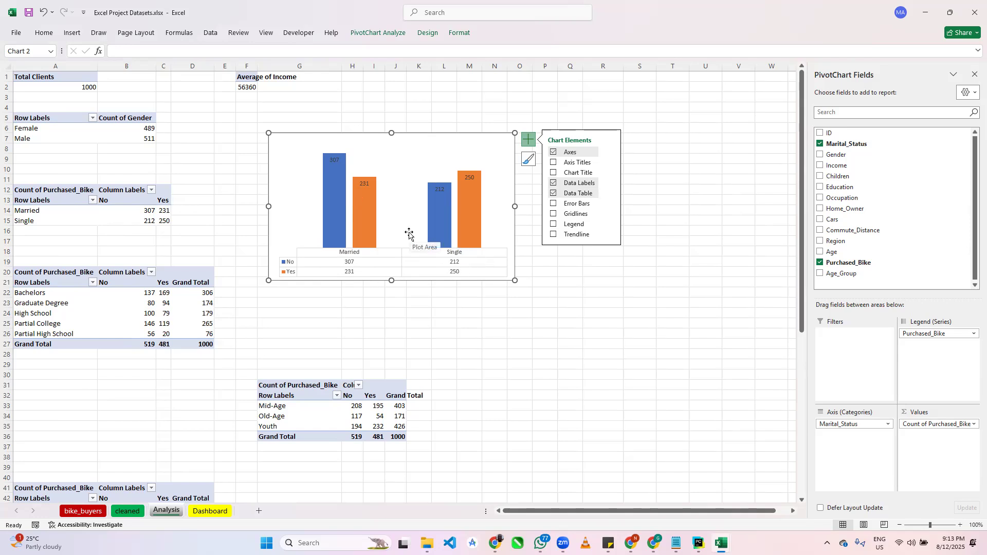
pyautogui.click(554, 193)
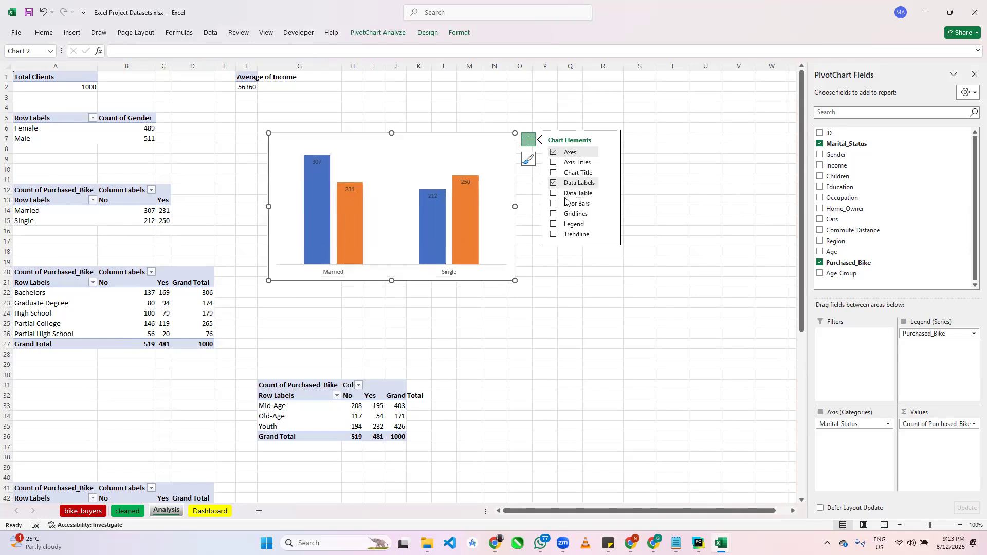
# Format the marital status chart area with no fill and no border line.
pyautogui.rightClick(419, 162)
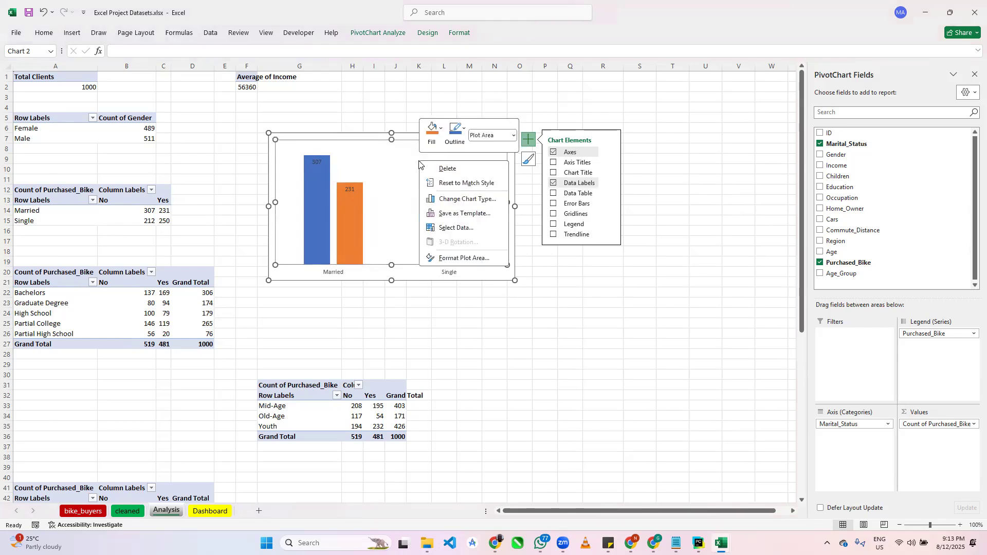
pyautogui.rightClick(371, 137)
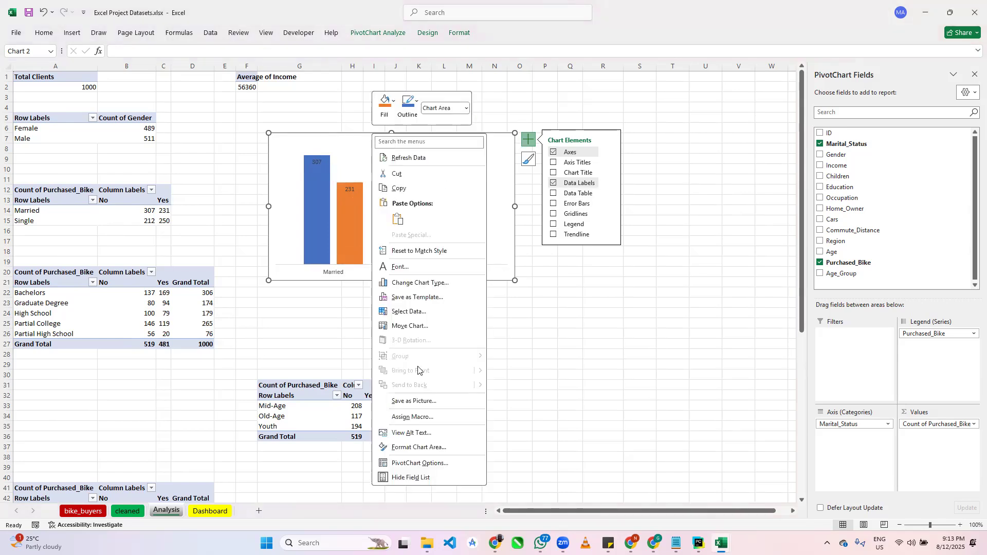
pyautogui.click(405, 447)
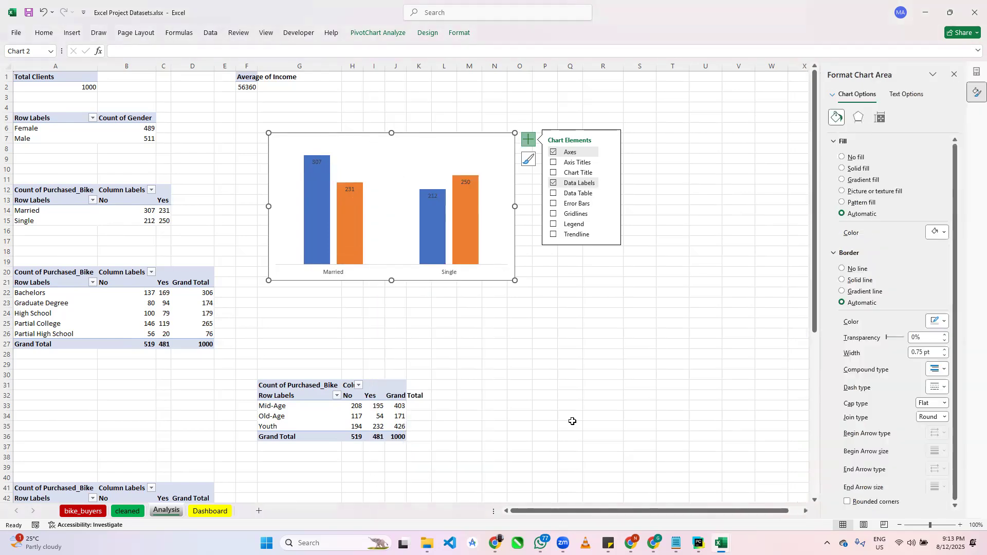
pyautogui.click(843, 158)
pyautogui.click(843, 248)
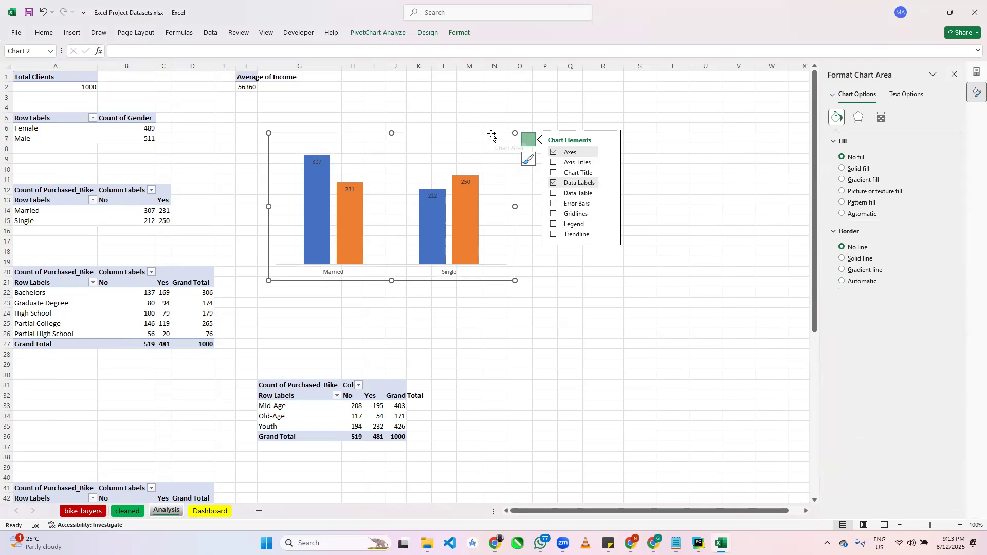
# Cut the marital status chart from the Analysis sheet and paste it onto the Dashboard sheet.
pyautogui.press('Delete')
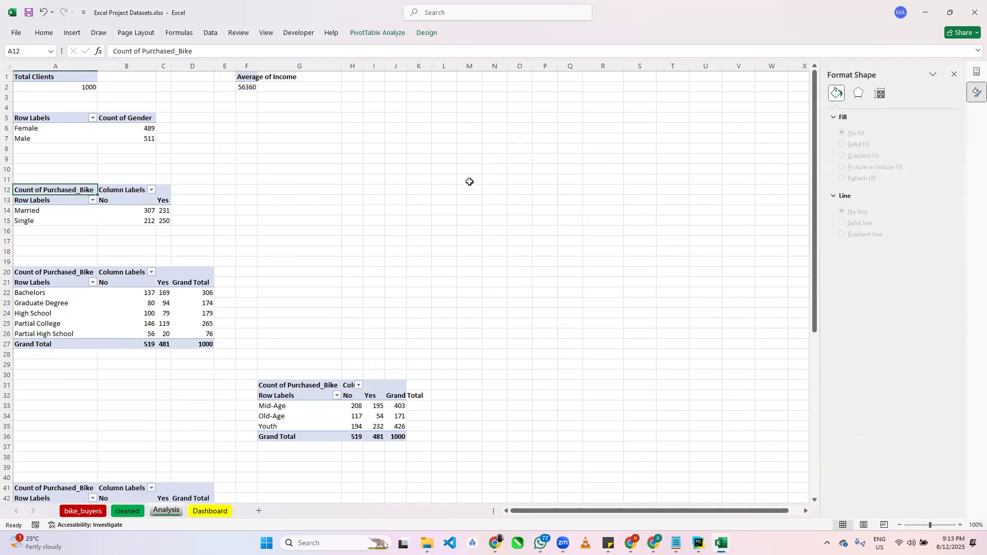
pyautogui.click(208, 512)
pyautogui.click(250, 288)
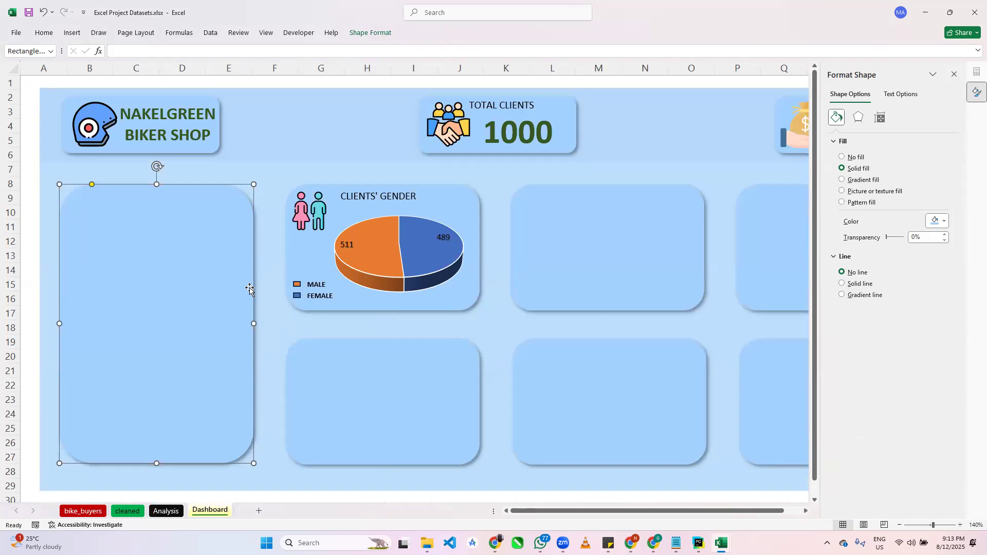
pyautogui.click(308, 188)
pyautogui.click(271, 138)
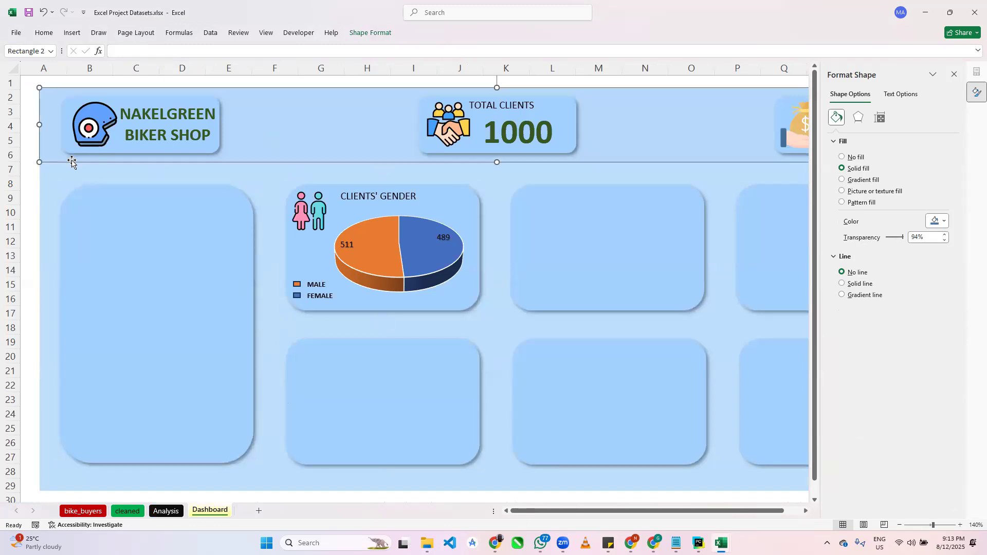
pyautogui.click(29, 183)
pyautogui.hotkey('ctrl', 'v')
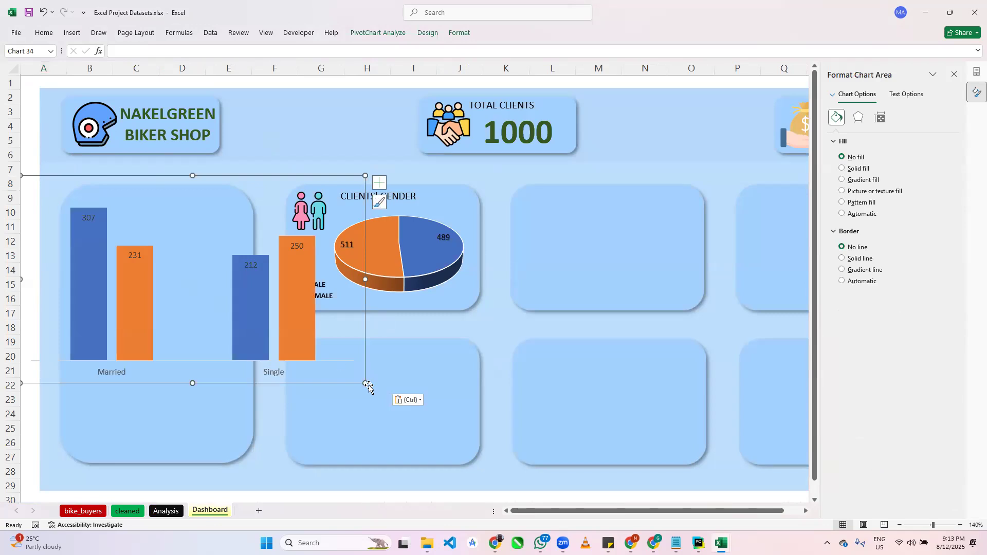
# Shrink the marital status chart, fit it into the empty card beside the clients' gender card, and deselect it.
pyautogui.moveTo(365, 383); pyautogui.dragTo(170, 299)
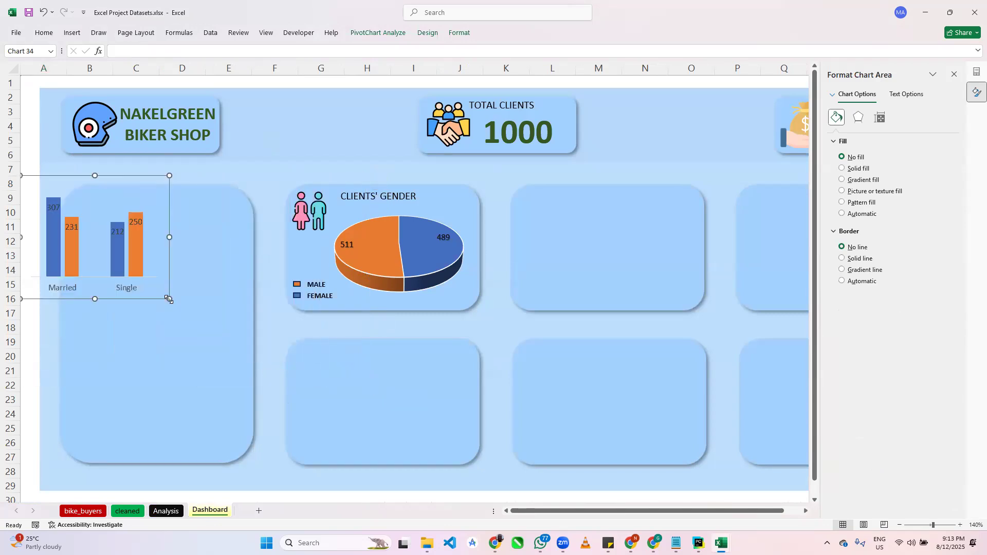
pyautogui.moveTo(177, 194); pyautogui.dragTo(627, 189)
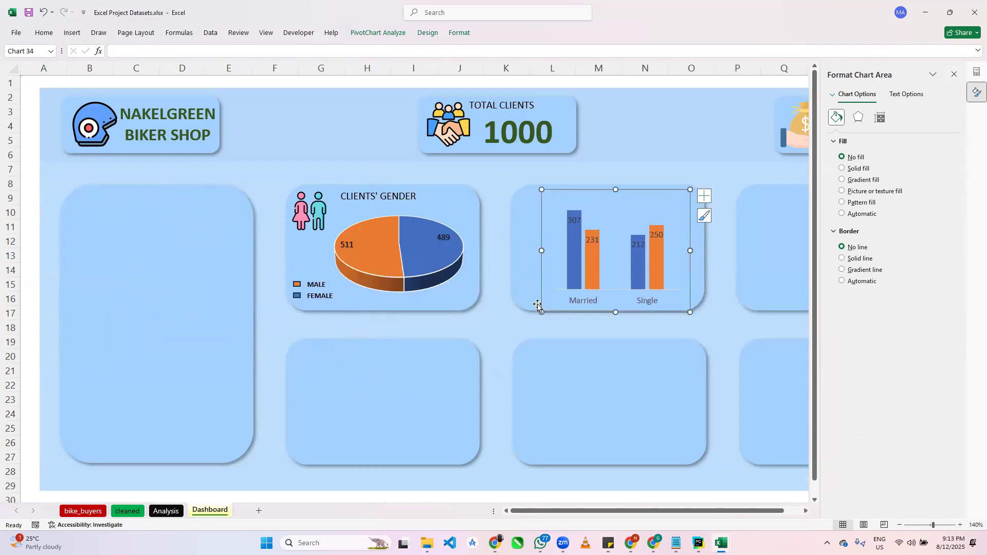
pyautogui.moveTo(541, 312); pyautogui.dragTo(552, 301)
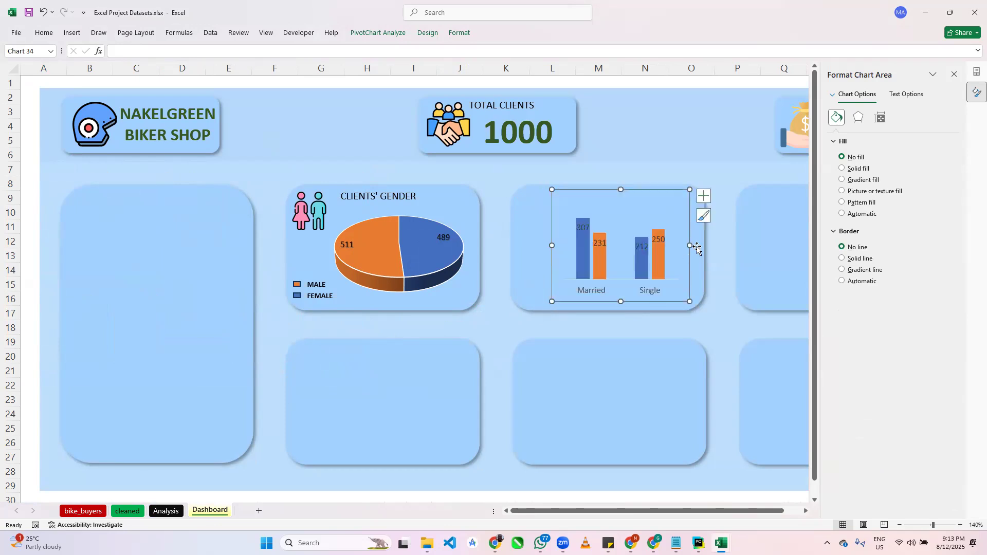
pyautogui.moveTo(690, 245); pyautogui.dragTo(717, 246)
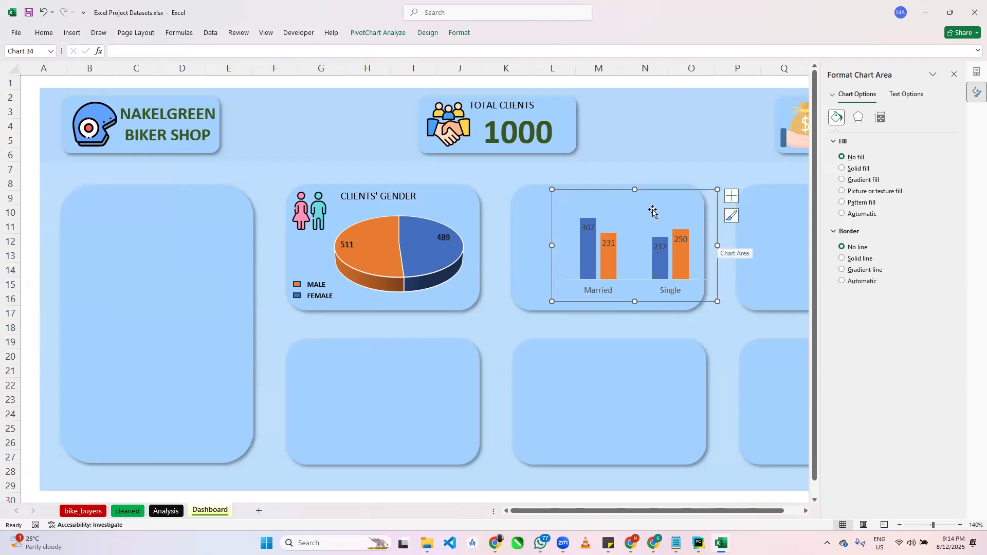
pyautogui.moveTo(634, 189); pyautogui.dragTo(632, 179)
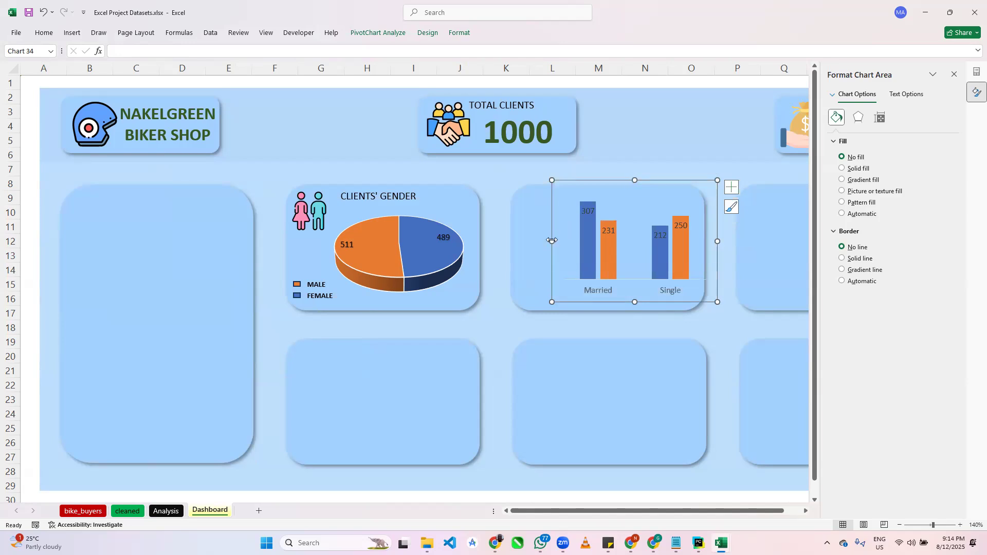
pyautogui.moveTo(552, 241)
pyautogui.mouseDown()
pyautogui.moveTo(562, 240)
pyautogui.moveTo(532, 257)
pyautogui.mouseUp()
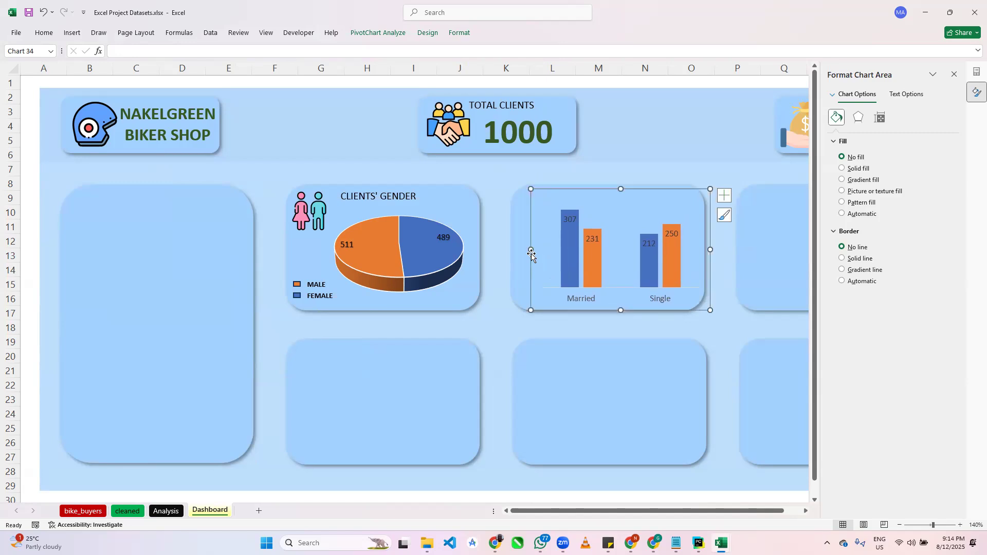
pyautogui.click(515, 199)
pyautogui.click(493, 171)
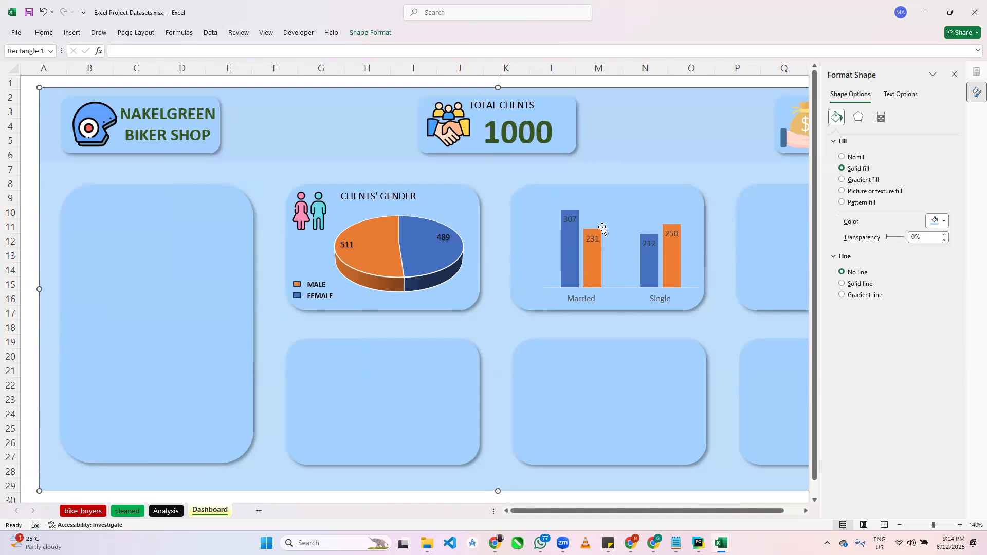
# Copy the CLIENTS' GENDER title box above the marital status columns and change its text to "Marital Status Based on Purchase".
pyautogui.click(383, 199)
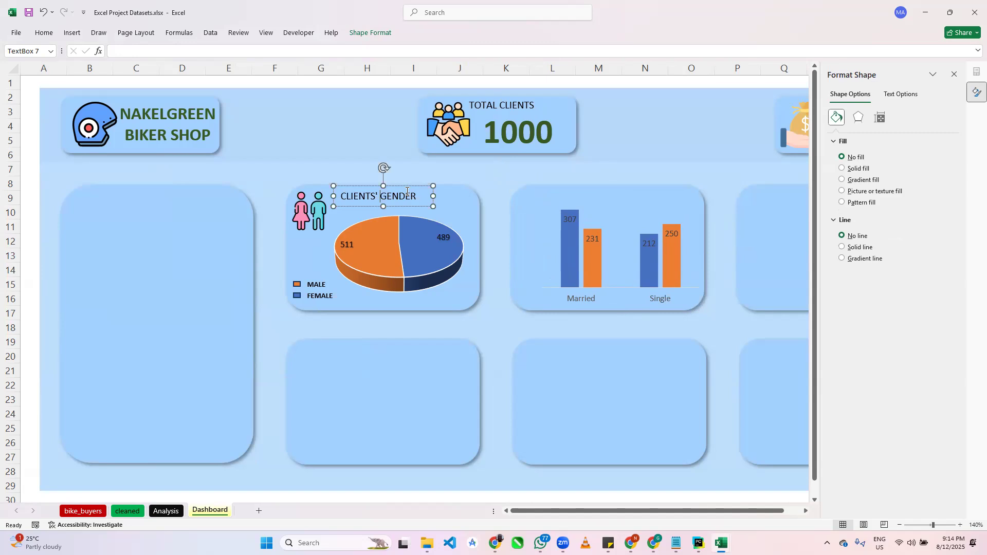
pyautogui.moveTo(408, 186); pyautogui.dragTo(650, 184)
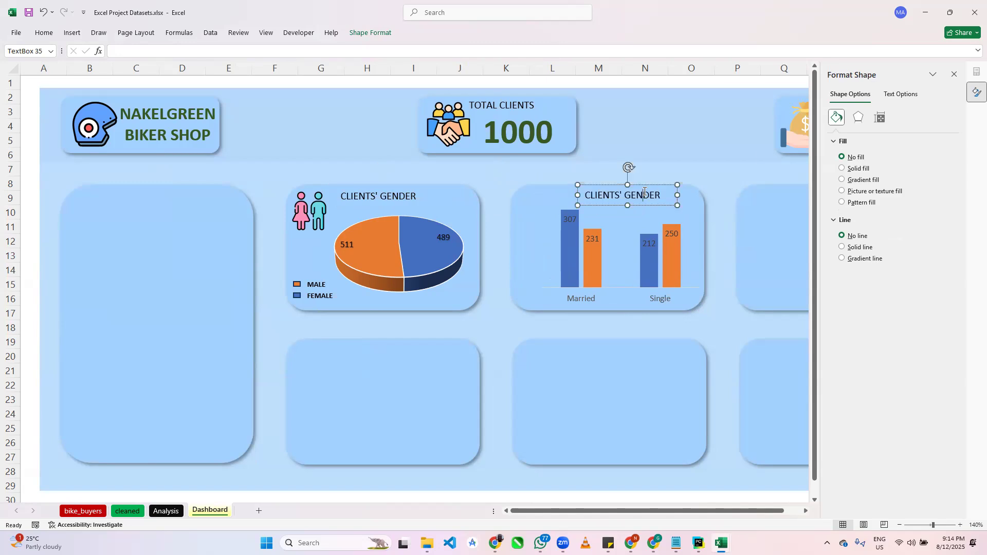
pyautogui.tripleClick(644, 195)
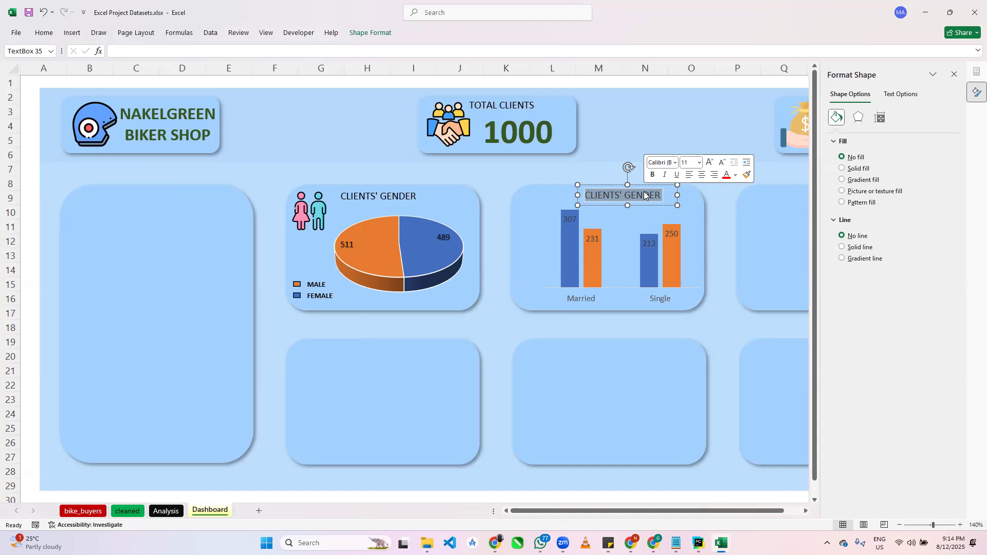
pyautogui.write('m')
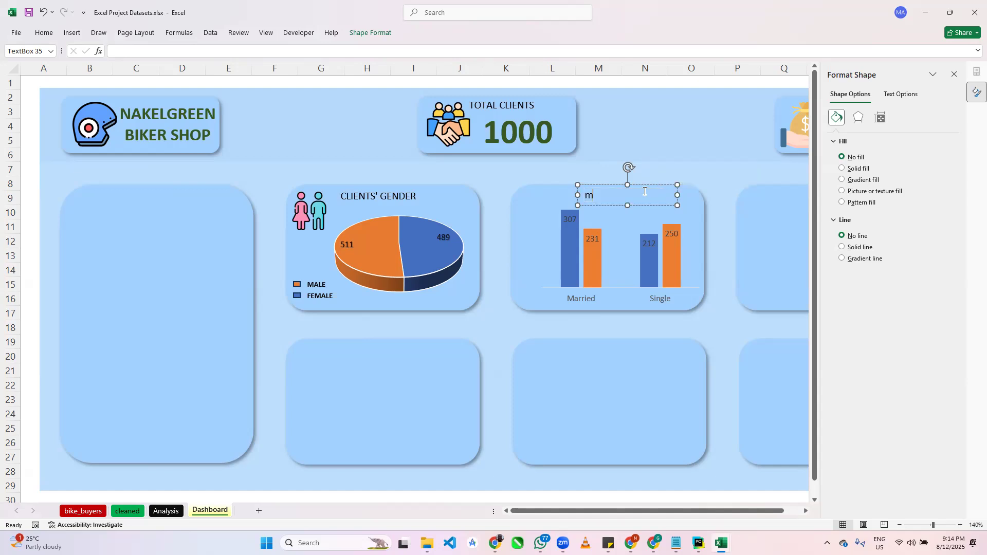
pyautogui.press('BackSpace')
pyautogui.write('Marita')
pyautogui.click(543, 23)
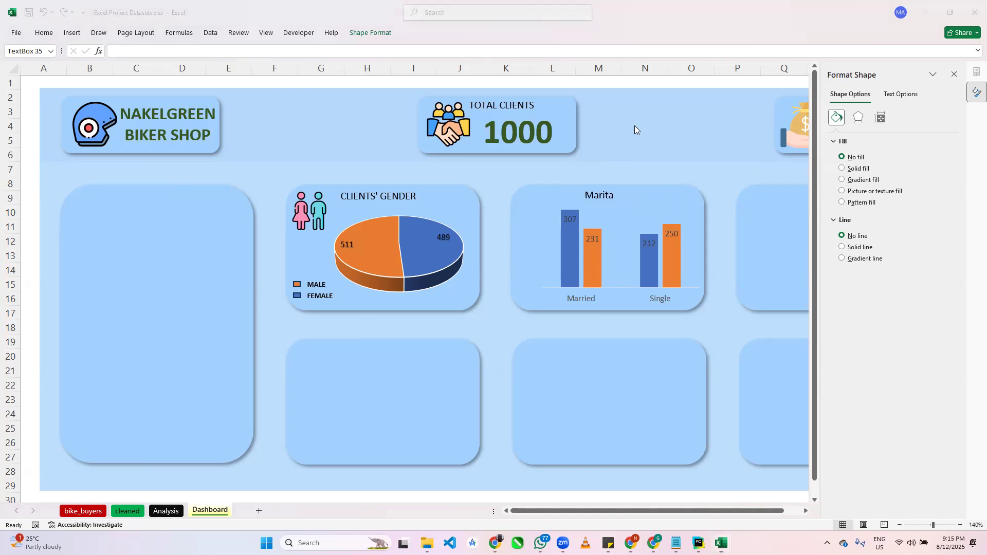
pyautogui.hotkey('alt', 'Tab')
pyautogui.write('l Stat')
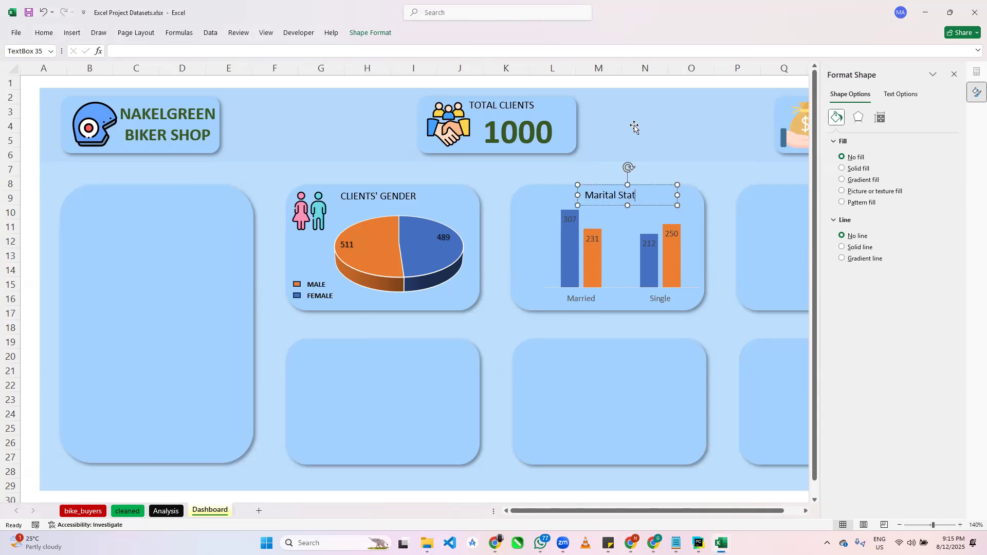
pyautogui.write('us BAsed on Purchase')
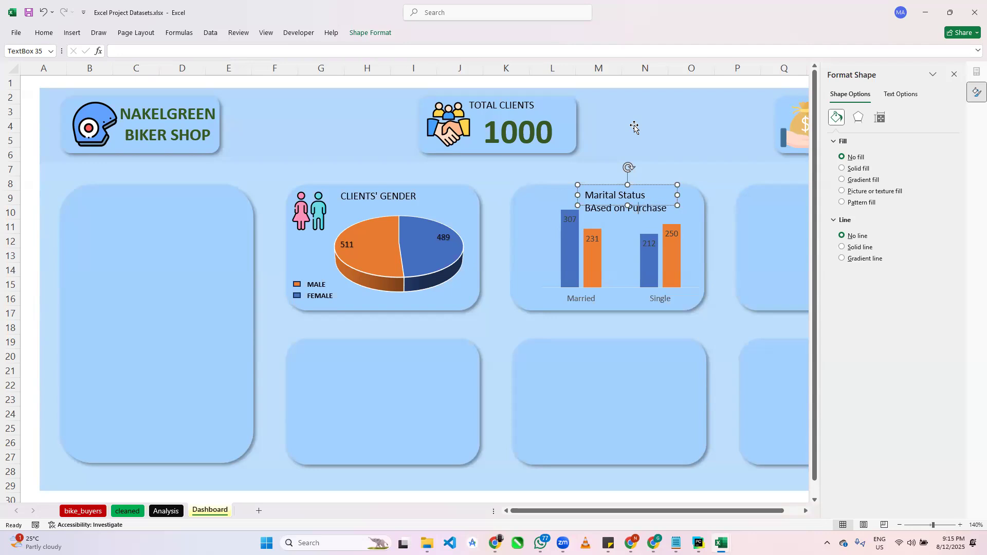
pyautogui.press('Left')
pyautogui.press('Delete')
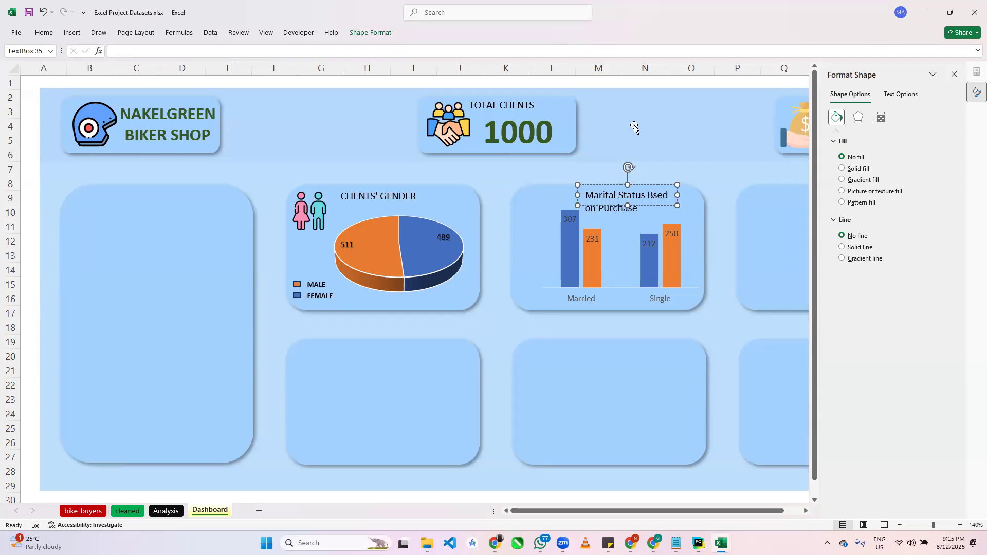
pyautogui.write('a')
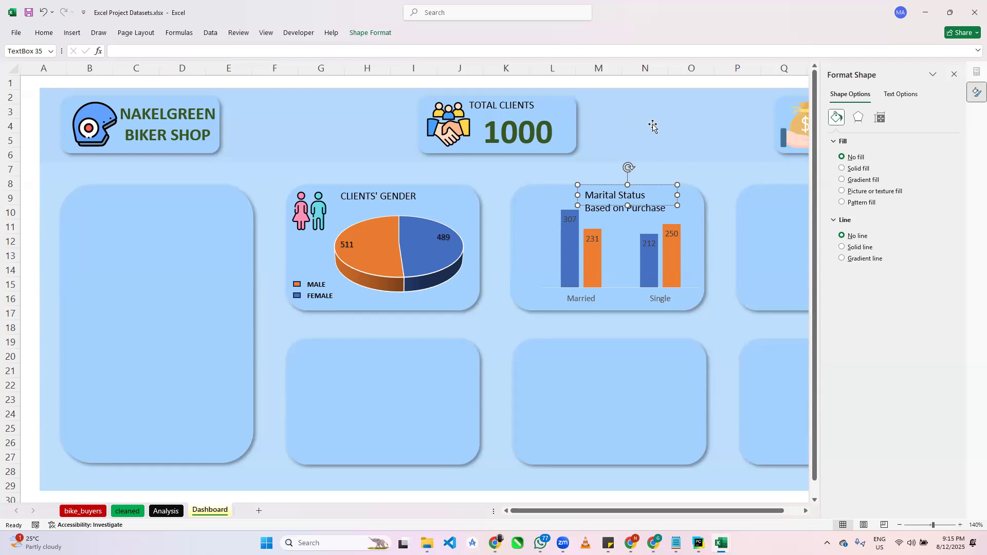
# Widen the marital status title box and set its text to 8 pt bold.
pyautogui.moveTo(578, 194); pyautogui.dragTo(555, 195)
pyautogui.doubleClick(570, 197)
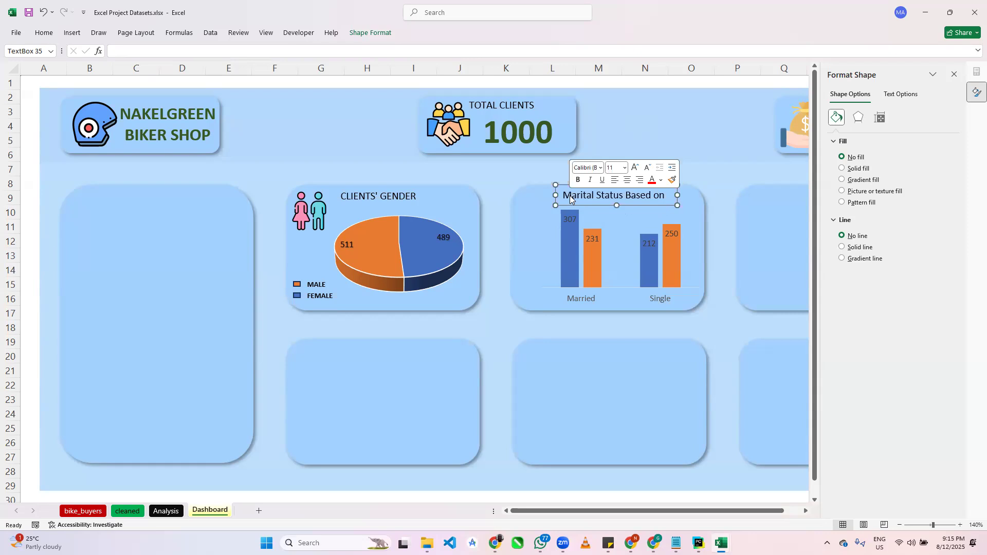
pyautogui.hotkey('ctrl', 'a')
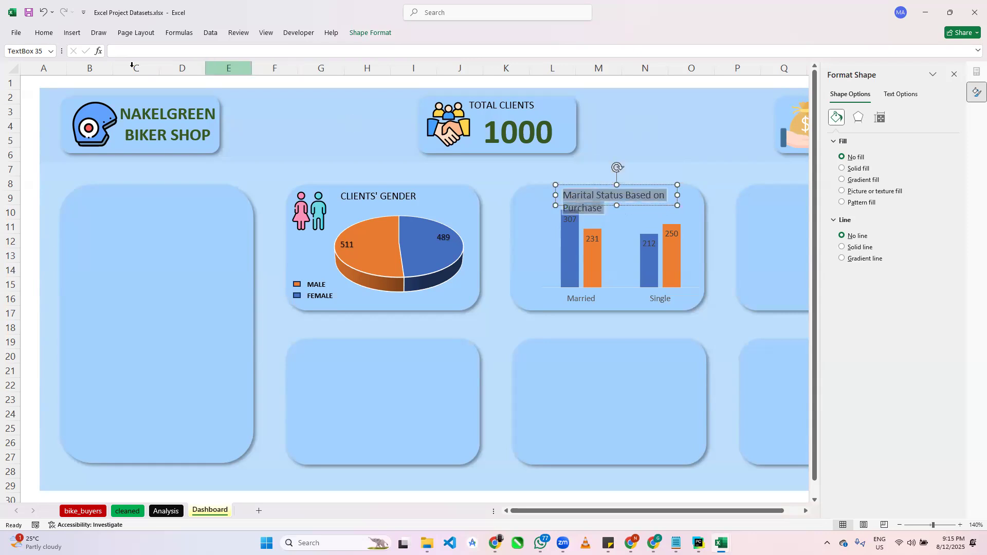
pyautogui.click(47, 34)
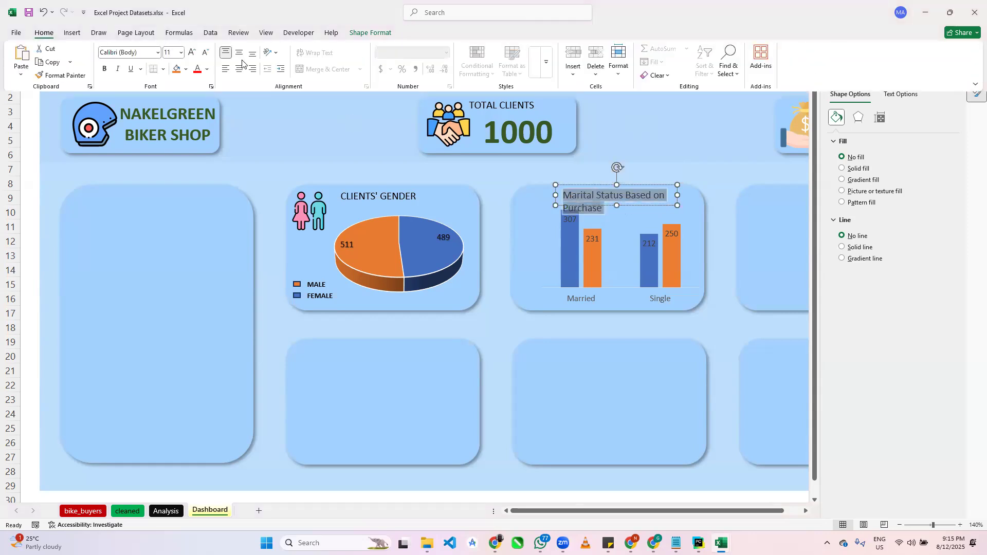
pyautogui.click(179, 52)
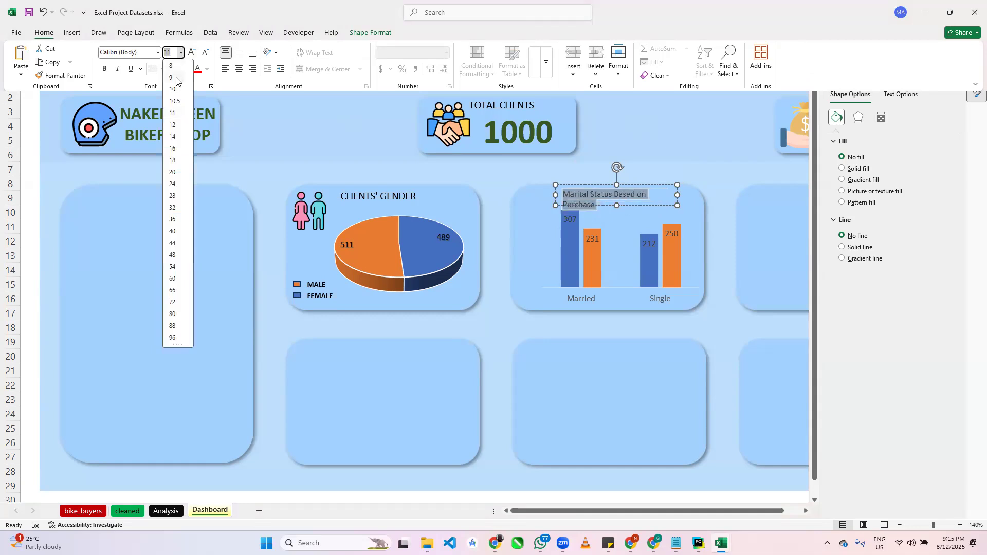
pyautogui.click(171, 65)
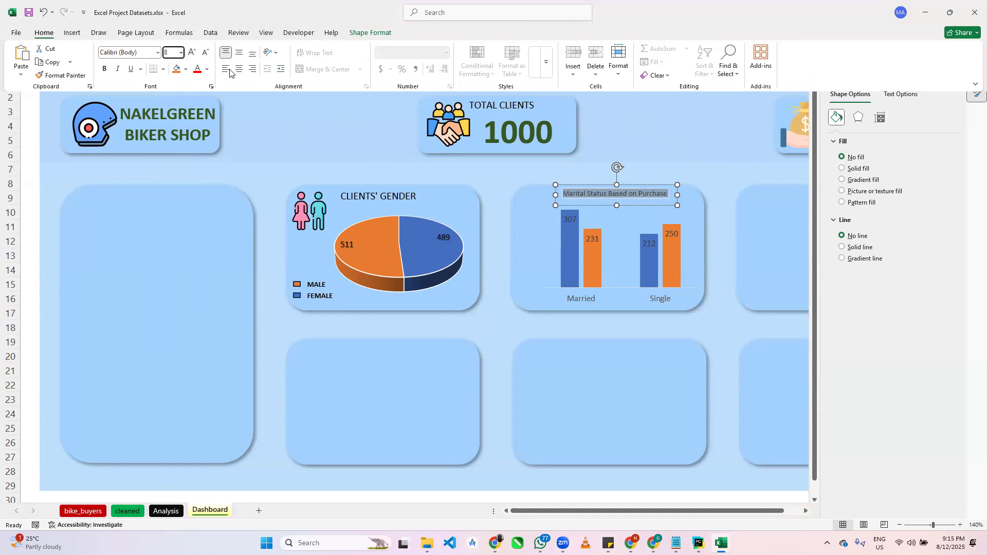
pyautogui.click(105, 69)
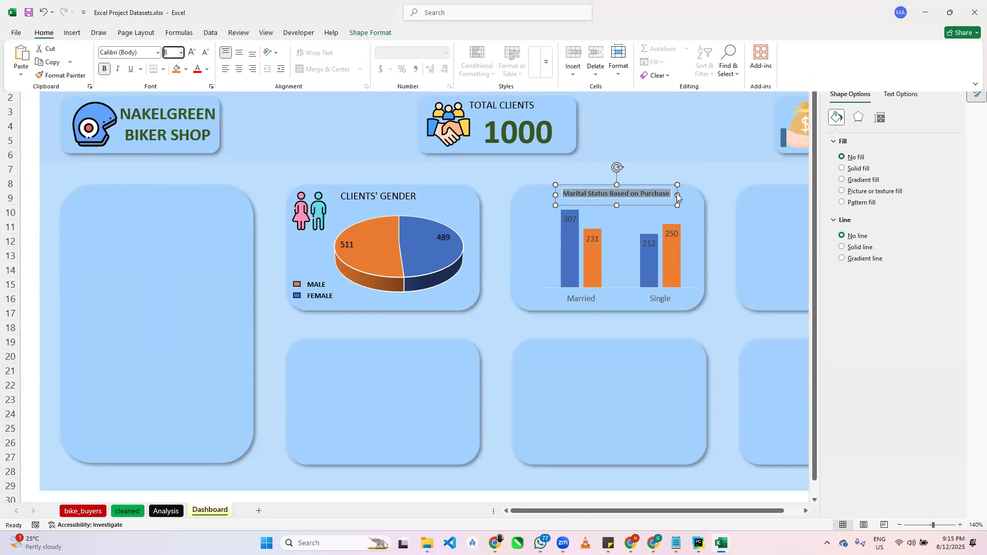
# Set the marital status title to font size 10 and widen its box on both sides so it fits one line.
pyautogui.moveTo(678, 193); pyautogui.dragTo(697, 195)
pyautogui.click(649, 192)
pyautogui.hotkey('ctrl', 'a')
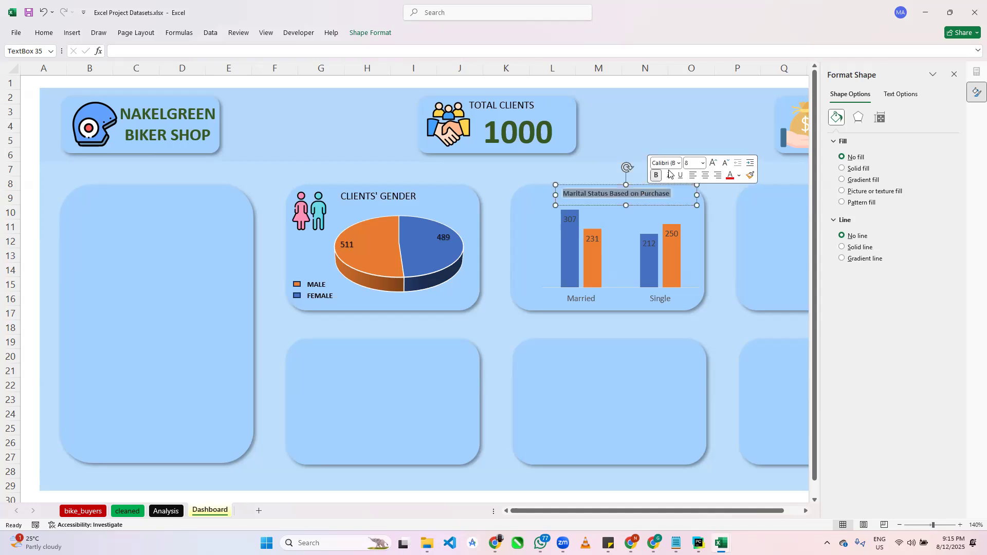
pyautogui.click(702, 163)
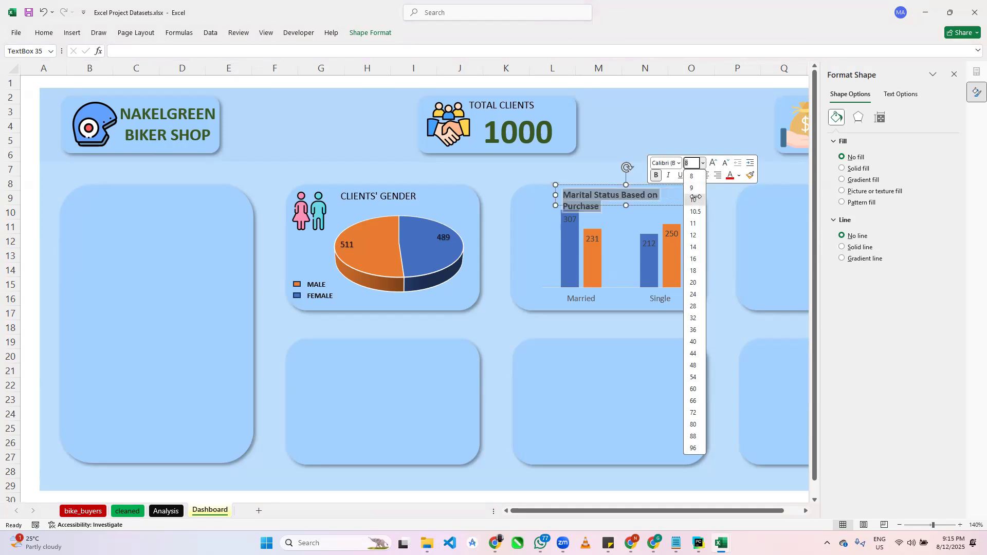
pyautogui.click(697, 201)
pyautogui.moveTo(553, 195); pyautogui.dragTo(543, 195)
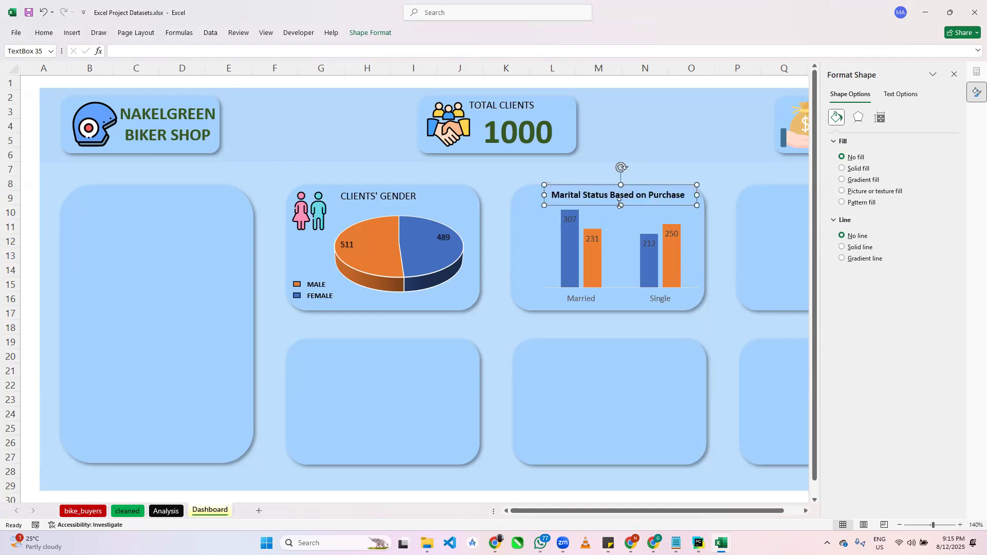
# Remove the bold from the "Marital Status Based on Purchase" title and deselect its text box.
pyautogui.moveTo(622, 204); pyautogui.dragTo(619, 206)
pyautogui.click(601, 195)
pyautogui.tripleClick(609, 198)
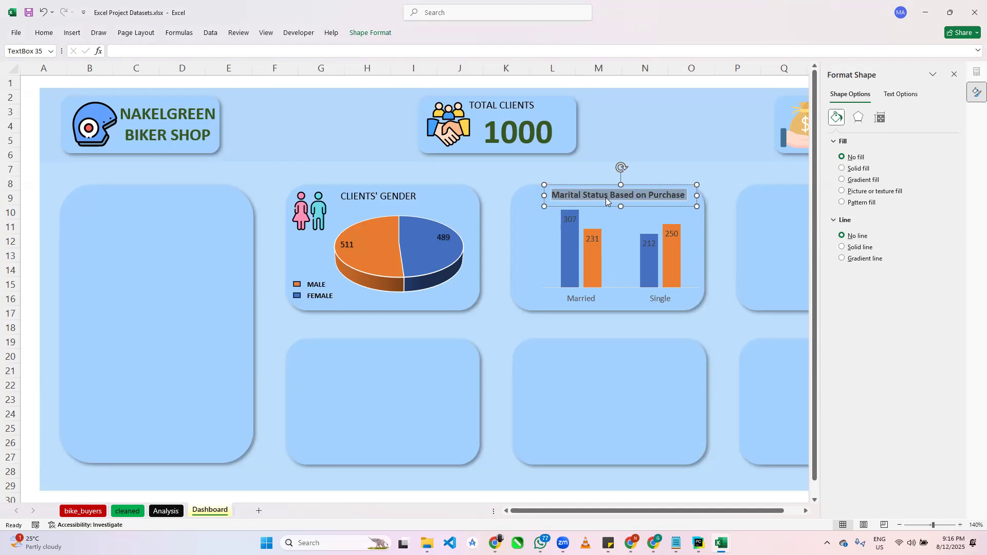
pyautogui.click(671, 195)
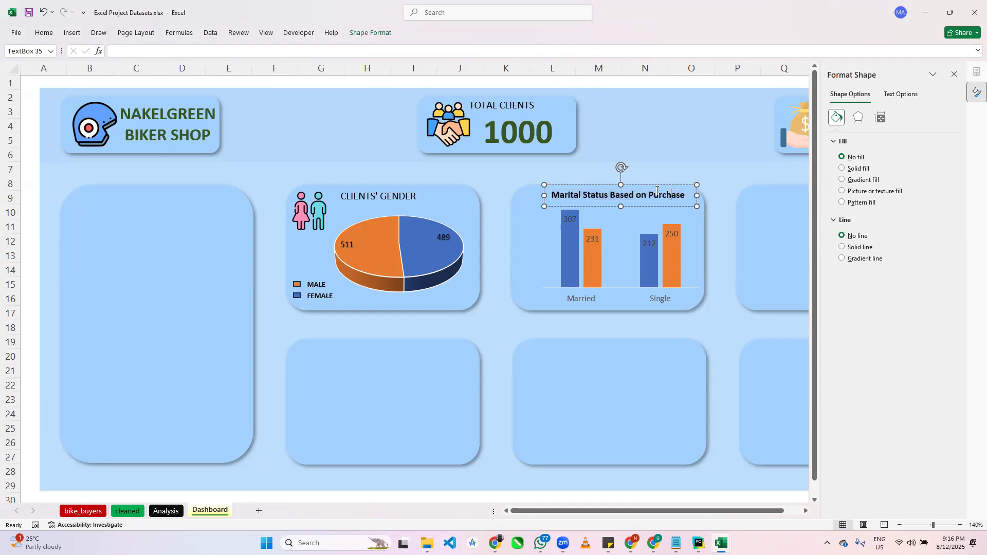
pyautogui.tripleClick(656, 191)
pyautogui.click(665, 174)
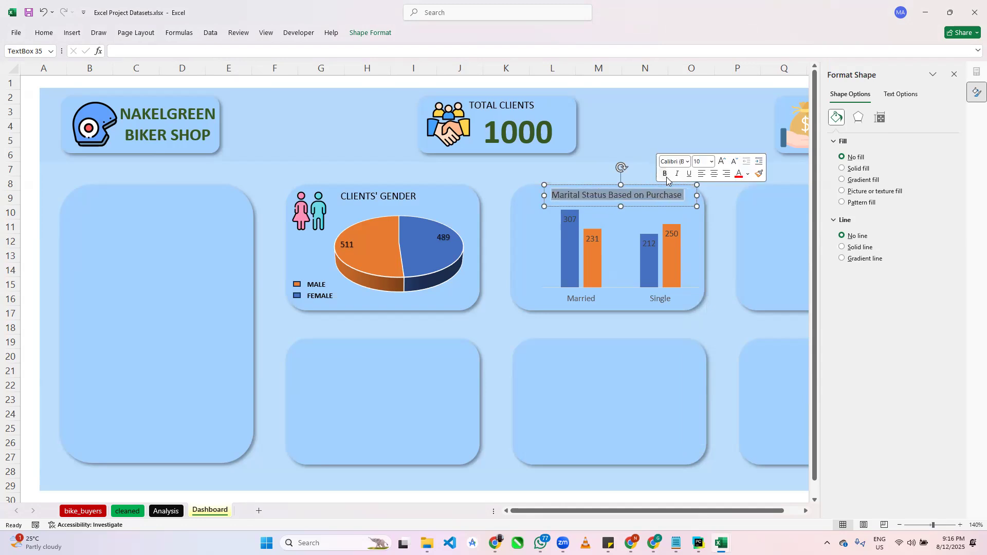
pyautogui.click(547, 214)
pyautogui.click(619, 195)
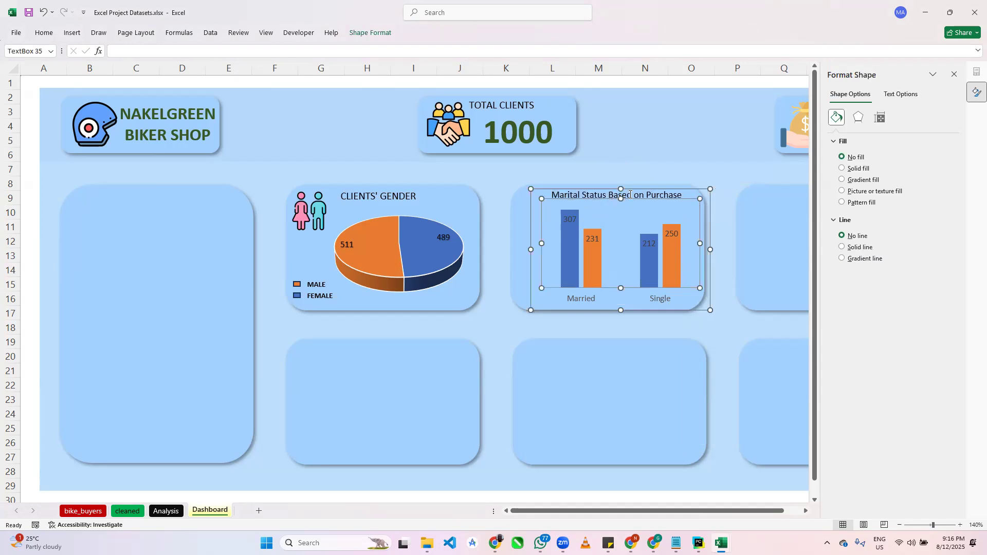
pyautogui.click(532, 220)
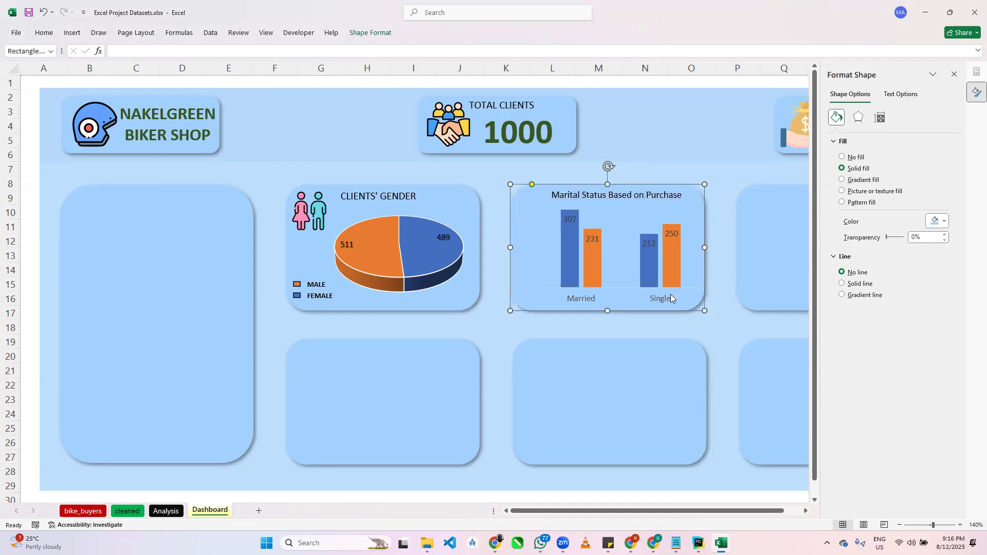
pyautogui.click(743, 279)
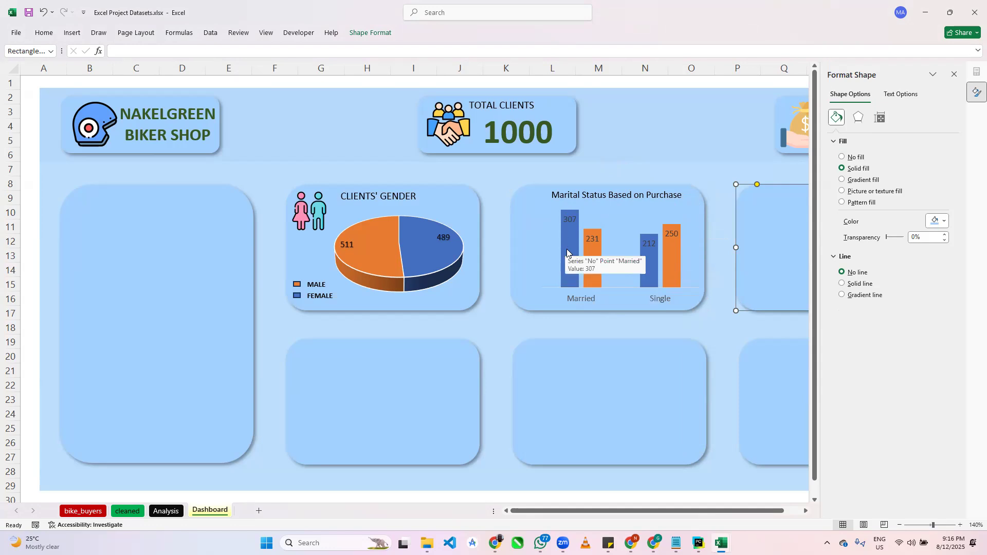
# Copy the gender card's orange and blue legend squares into the marital status card and delete the card shape copied with them.
pyautogui.click(297, 285)
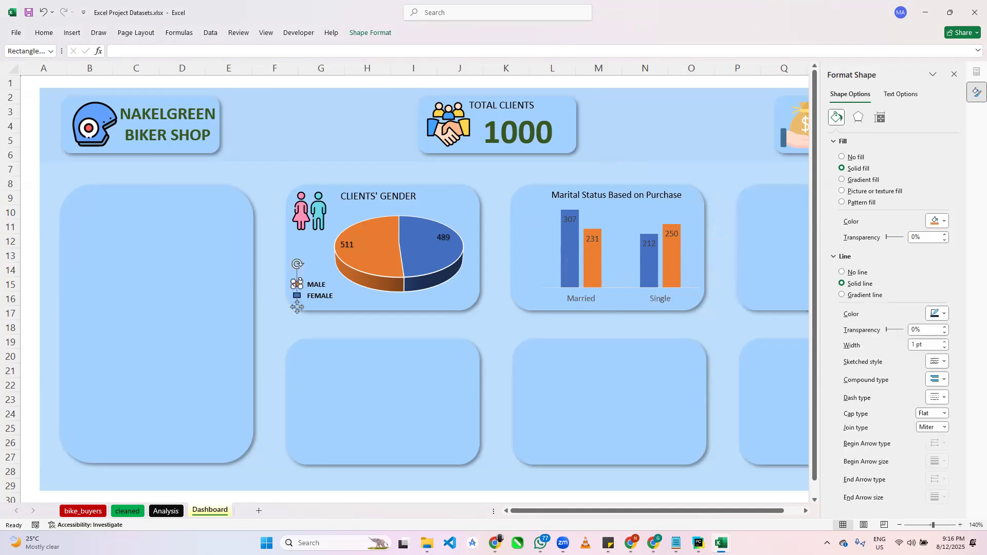
pyautogui.keyDown('shift'); pyautogui.click(297, 295); pyautogui.keyUp('shift')
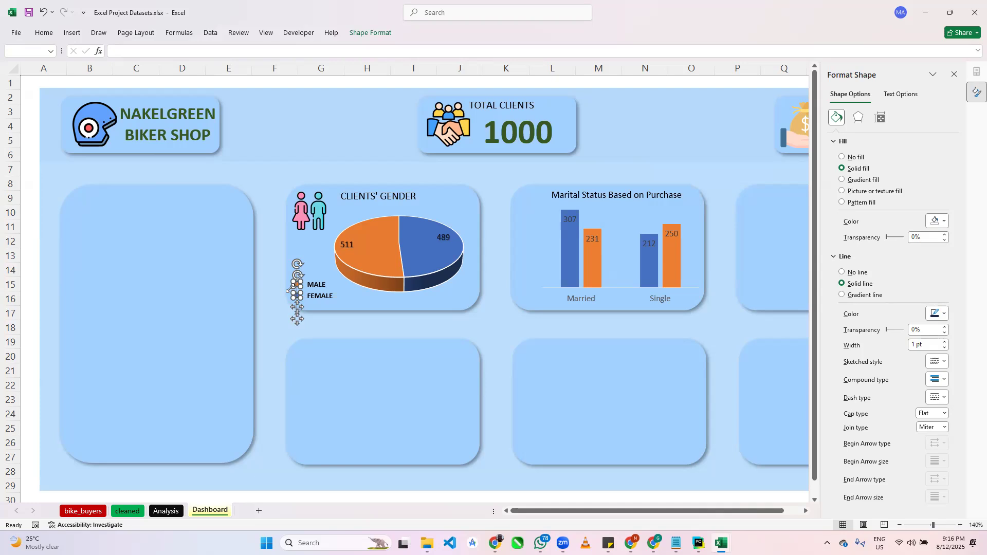
pyautogui.moveTo(302, 291)
pyautogui.mouseDown()
pyautogui.moveTo(462, 273)
pyautogui.moveTo(521, 285)
pyautogui.mouseUp()
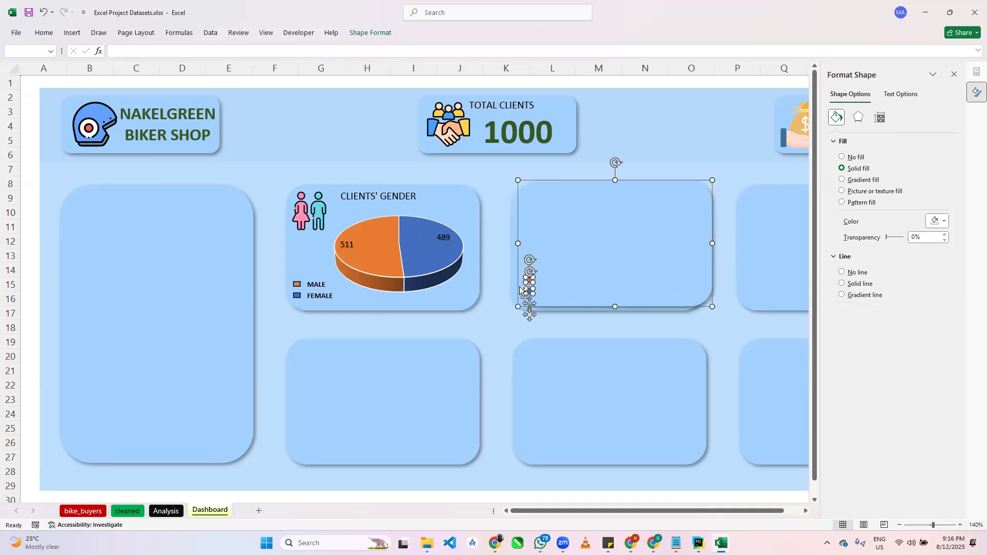
pyautogui.click(579, 182)
pyautogui.press('Delete')
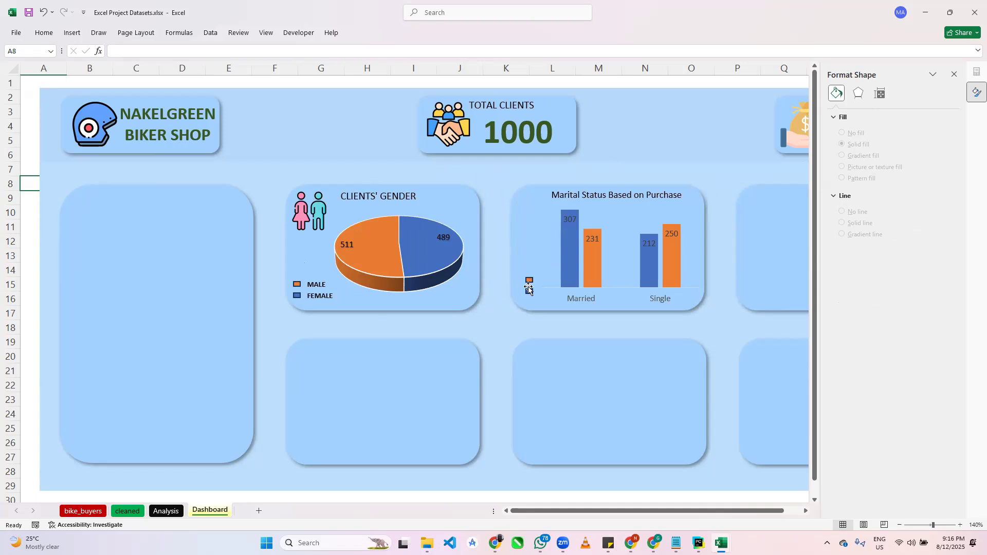
# Copy the MALE legend label beside the marital status card's orange square and change its text to "NO".
pyautogui.moveTo(569, 255)
pyautogui.moveTo(598, 265)
pyautogui.click(313, 286)
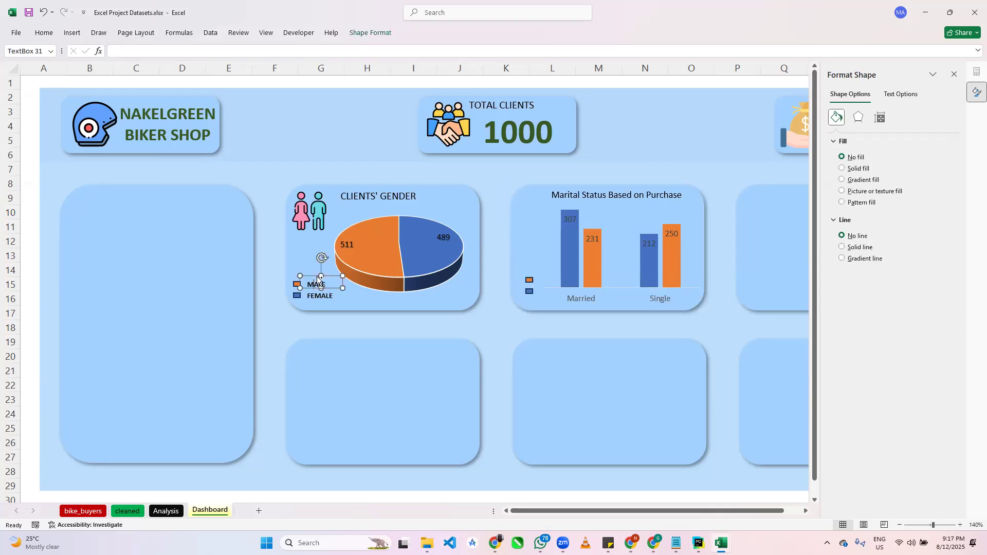
pyautogui.moveTo(324, 283); pyautogui.dragTo(548, 273)
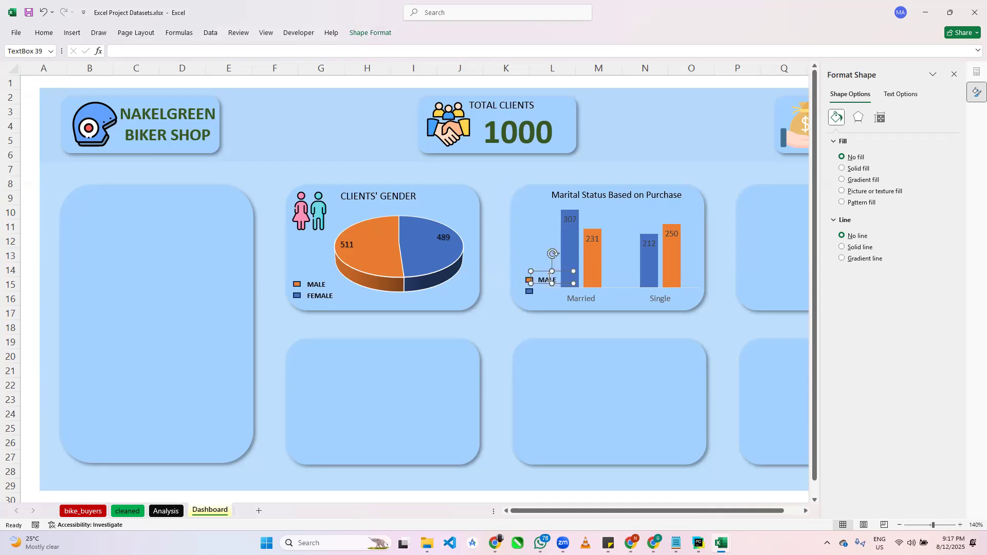
pyautogui.doubleClick(549, 278)
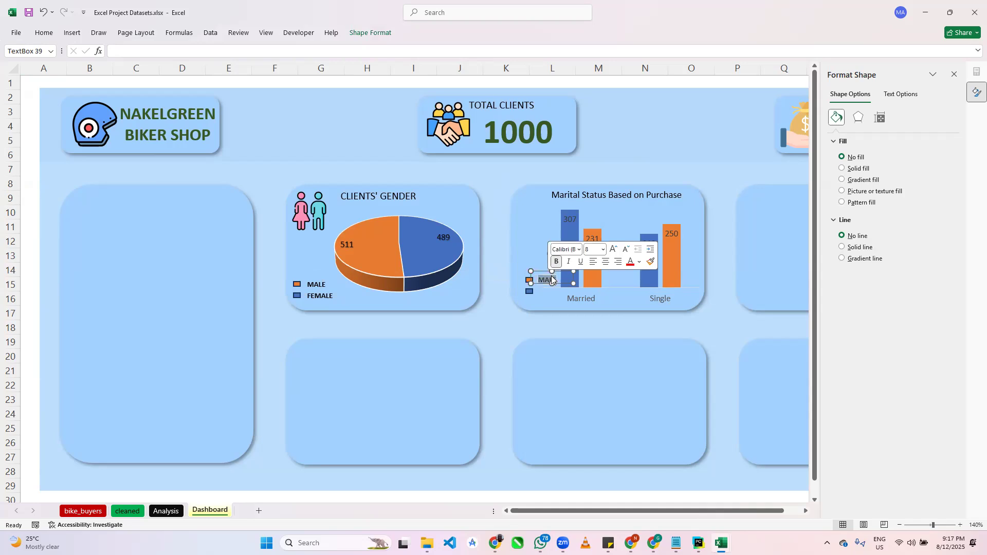
pyautogui.write('NO')
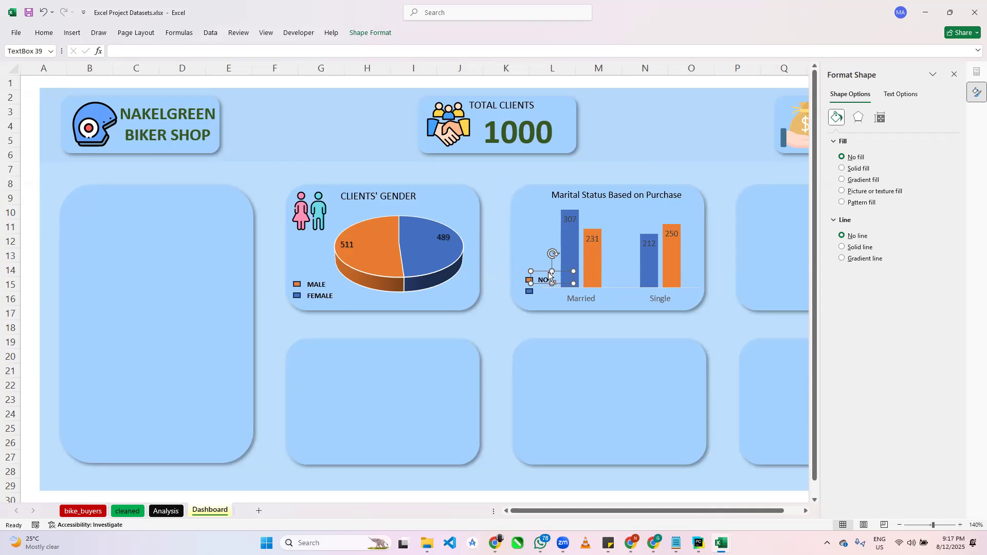
# Copy the NO label beside the blue legend square, change its text to "YES", and deselect it.
pyautogui.moveTo(550, 276); pyautogui.dragTo(546, 287)
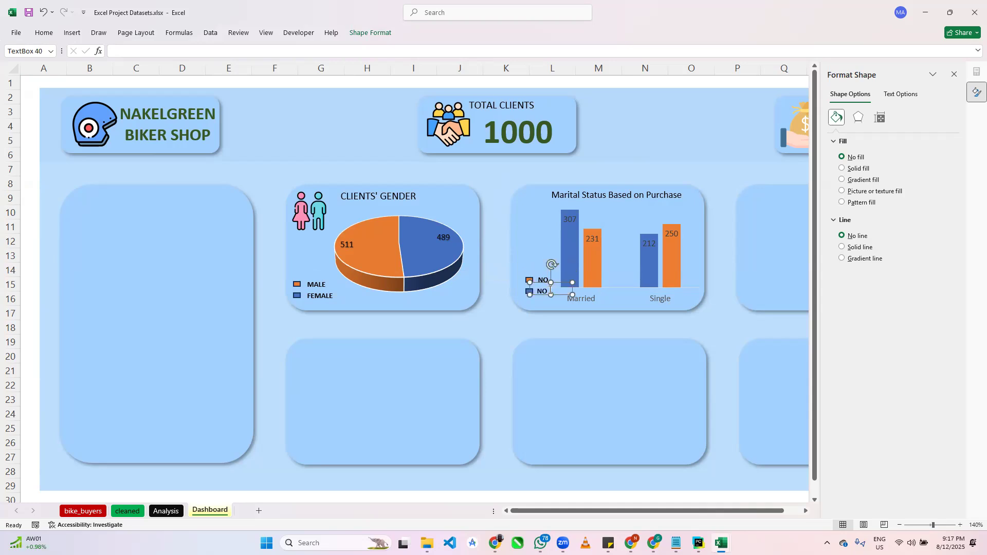
pyautogui.doubleClick(549, 290)
pyautogui.write('YES')
pyautogui.click(524, 315)
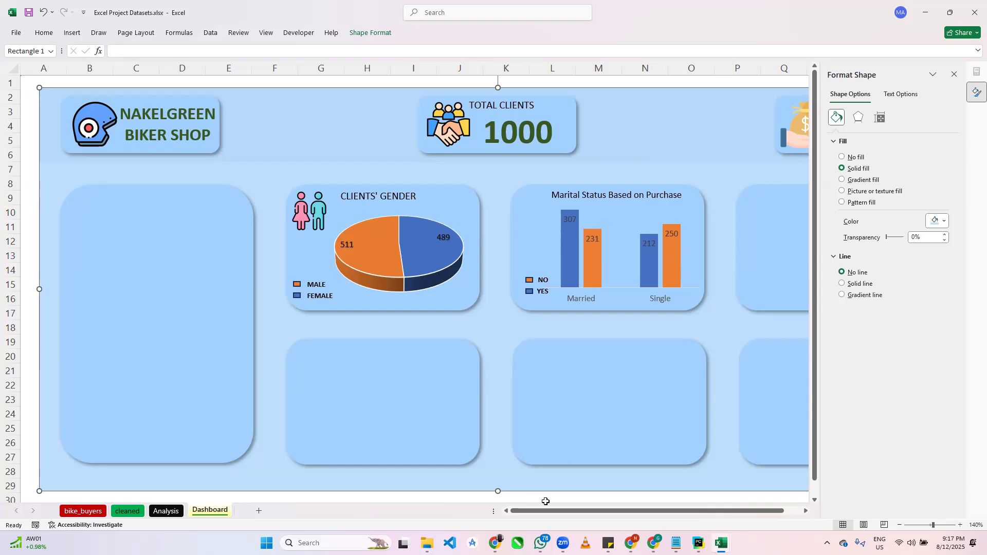
# Switch to the Flaticon page in Chrome, close the gender icon's details, and search for "marital status" icons.
pyautogui.moveTo(653, 543)
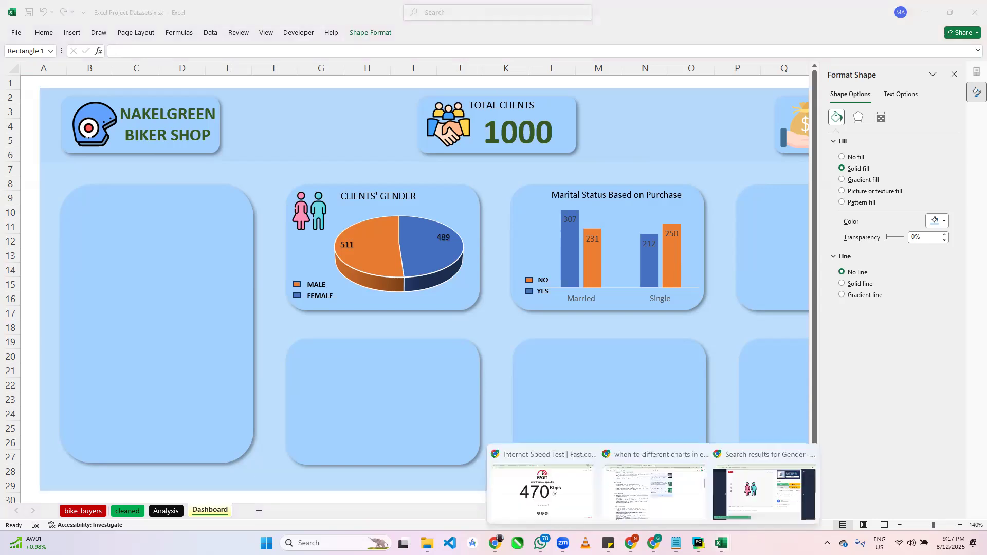
pyautogui.click(762, 501)
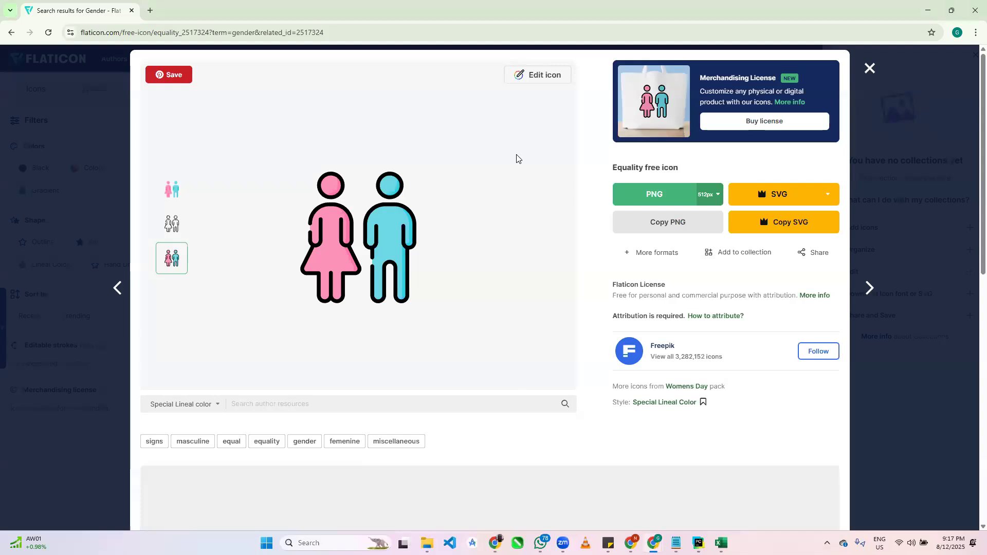
pyautogui.click(878, 66)
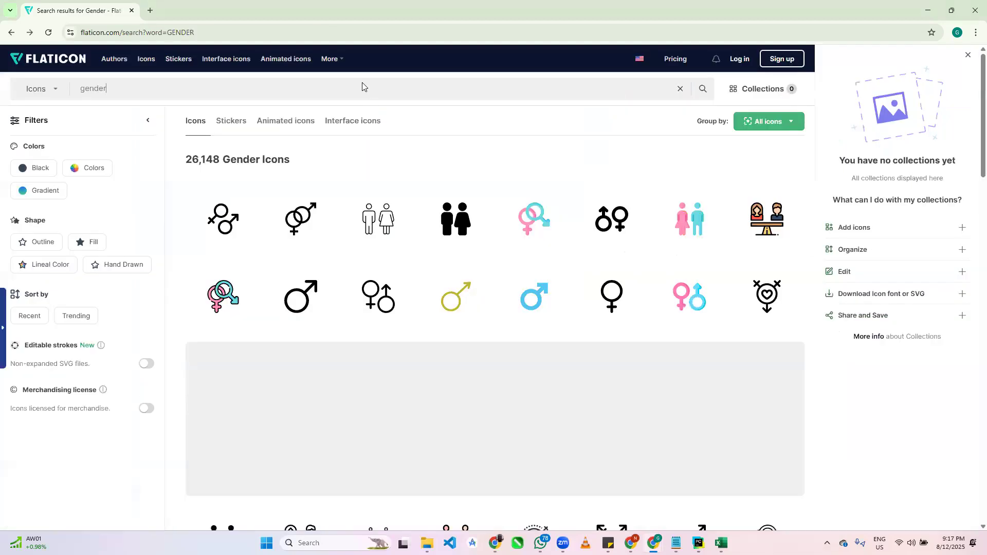
pyautogui.click(362, 82)
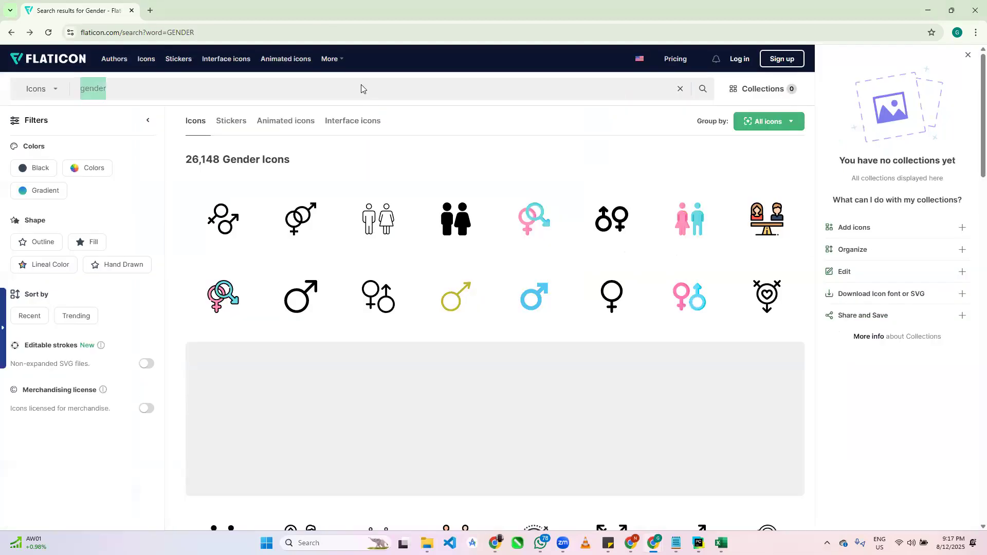
pyautogui.write('MARITAL')
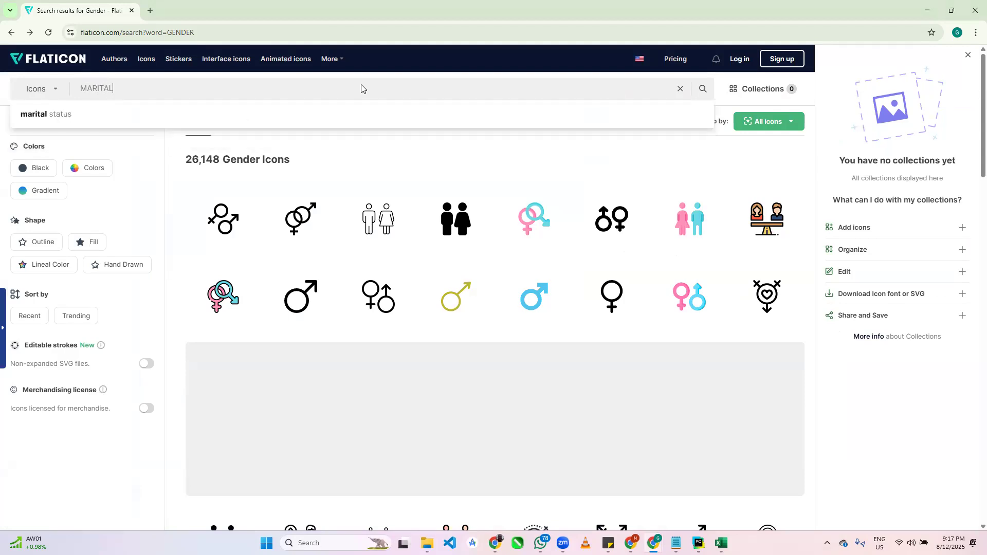
pyautogui.click(236, 115)
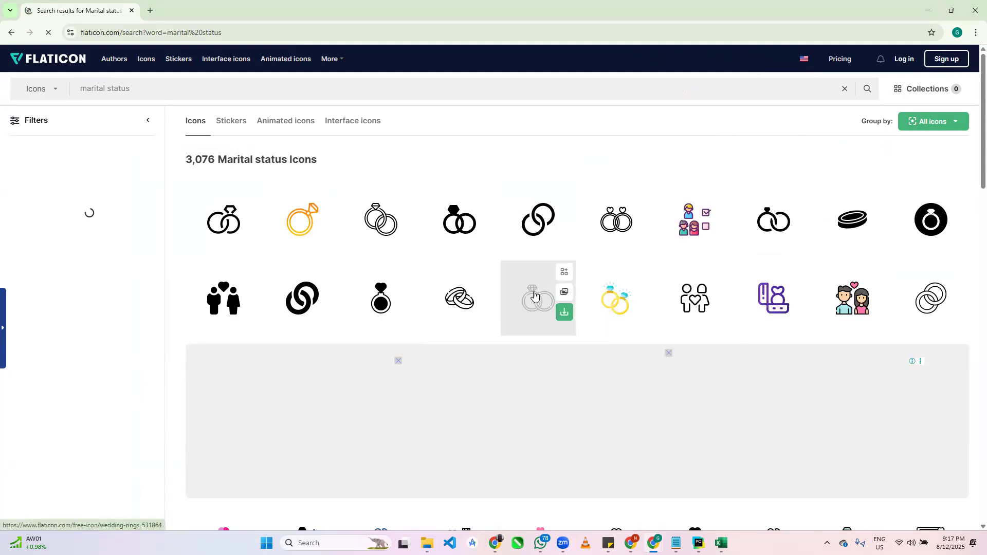
# Browse the marital status icons and open the blue and pink couple icon with a heart.
pyautogui.scroll(-5, 607, 275)
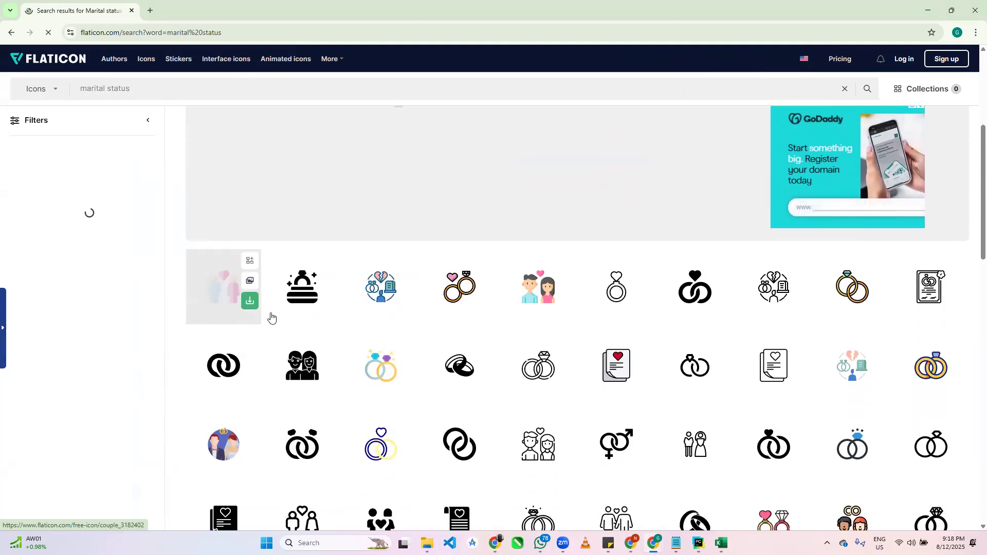
pyautogui.scroll(-1, 578, 307)
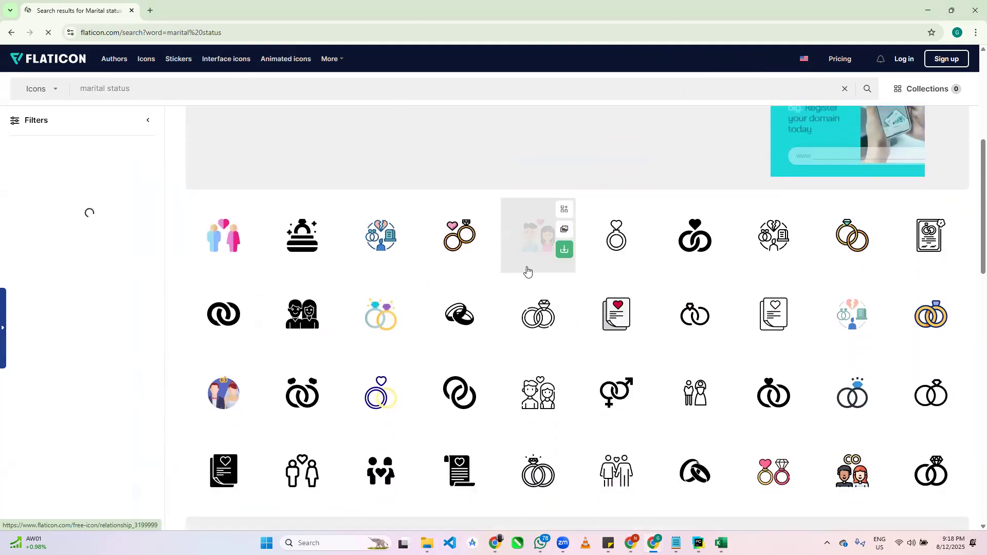
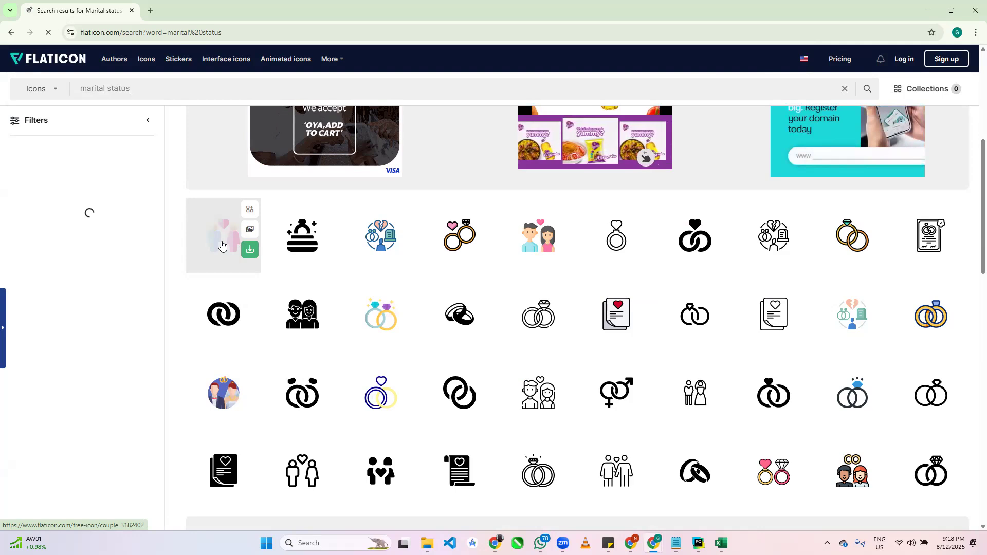
pyautogui.click(222, 245)
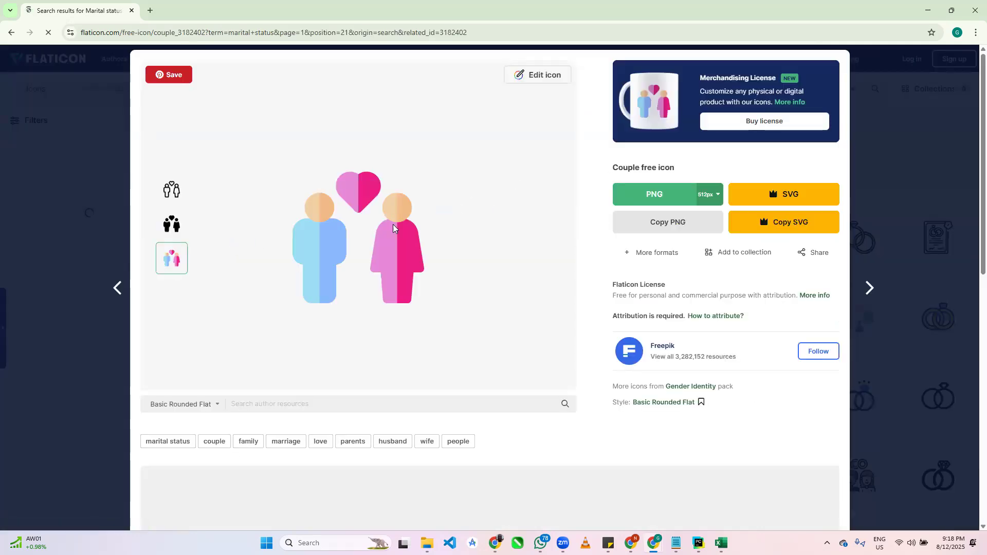
# Copy the couple icon as PNG, switch to Excel, paste it on the dashboard, and shrink it into the marital status card's upper corner.
pyautogui.click(663, 224)
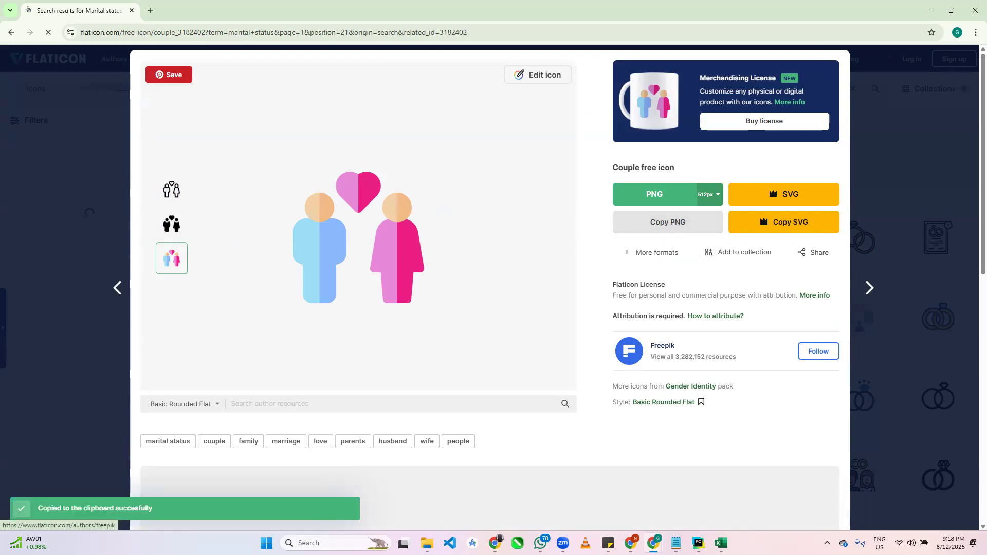
pyautogui.moveTo(721, 543)
pyautogui.click(781, 491)
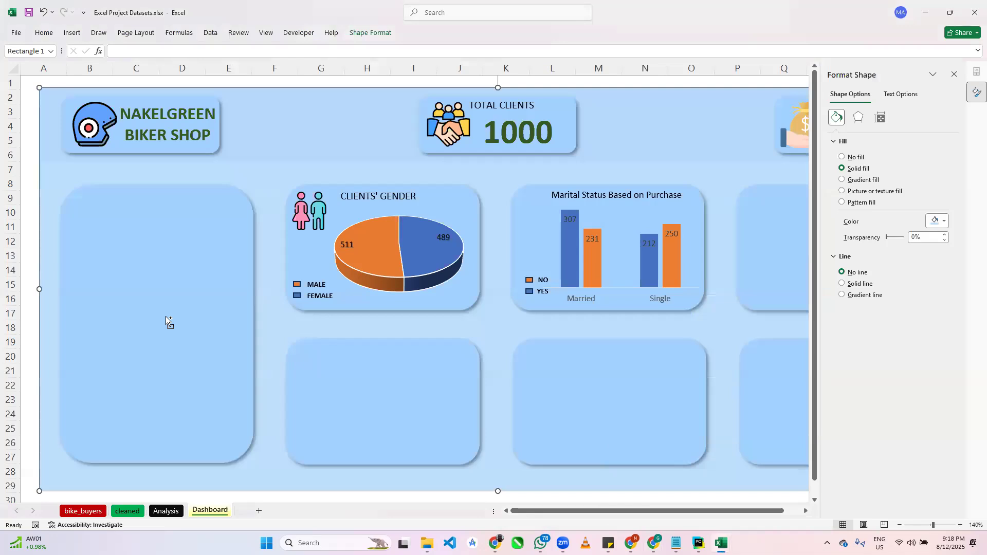
pyautogui.hotkey('ctrl', 'v')
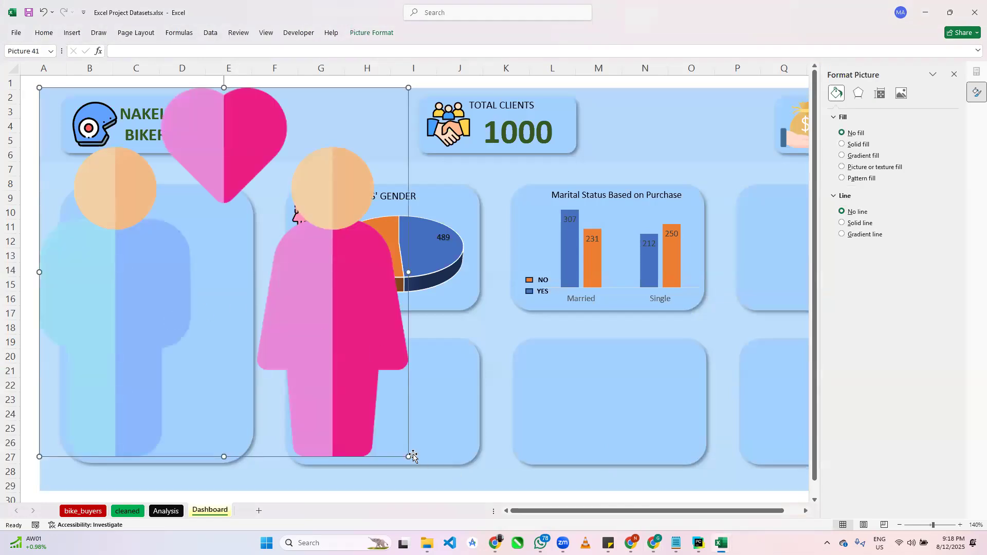
pyautogui.moveTo(371, 419); pyautogui.dragTo(539, 226)
pyautogui.click(500, 280)
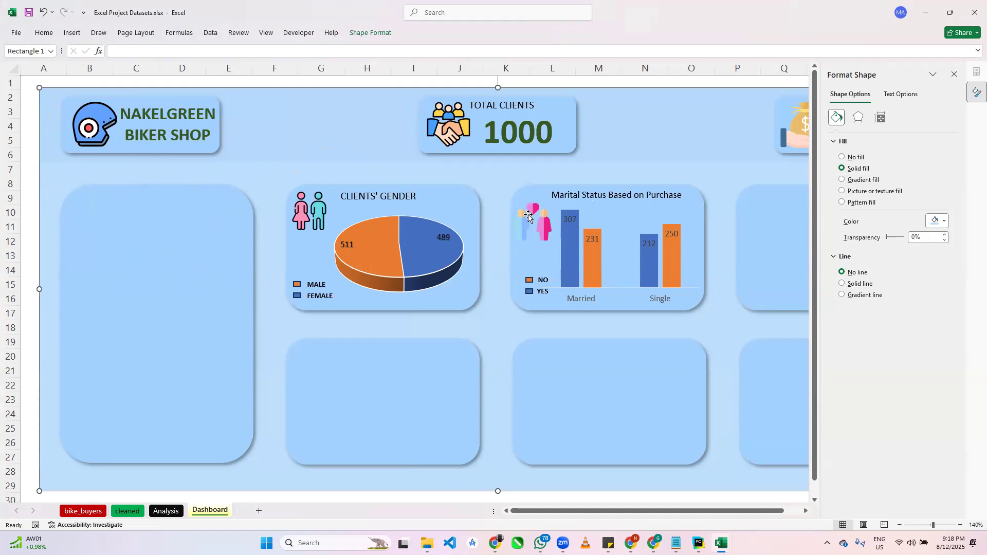
# Narrow the marital status chart slightly to clear the couple icon, deselect it, and close the formatting pane.
pyautogui.click(564, 244)
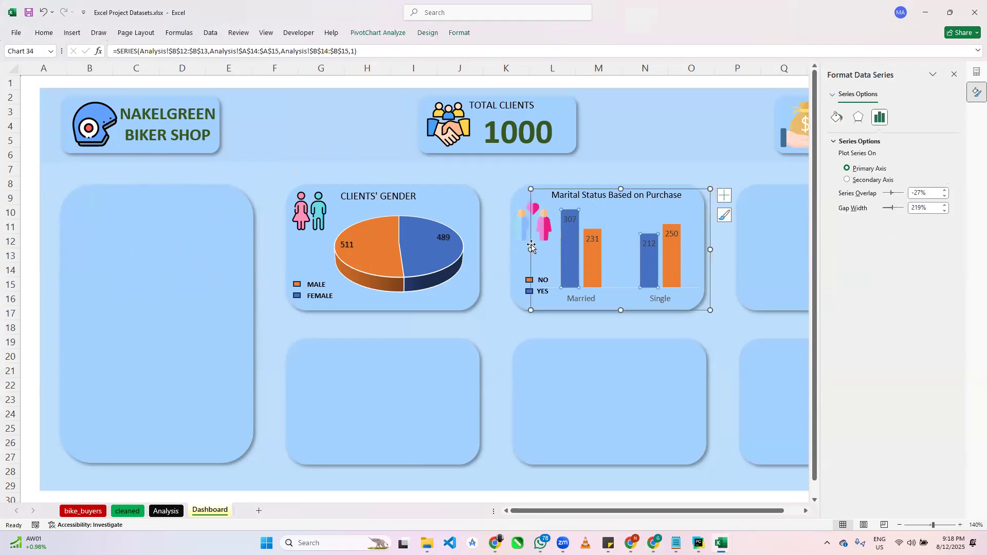
pyautogui.moveTo(531, 249); pyautogui.dragTo(539, 249)
pyautogui.click(447, 256)
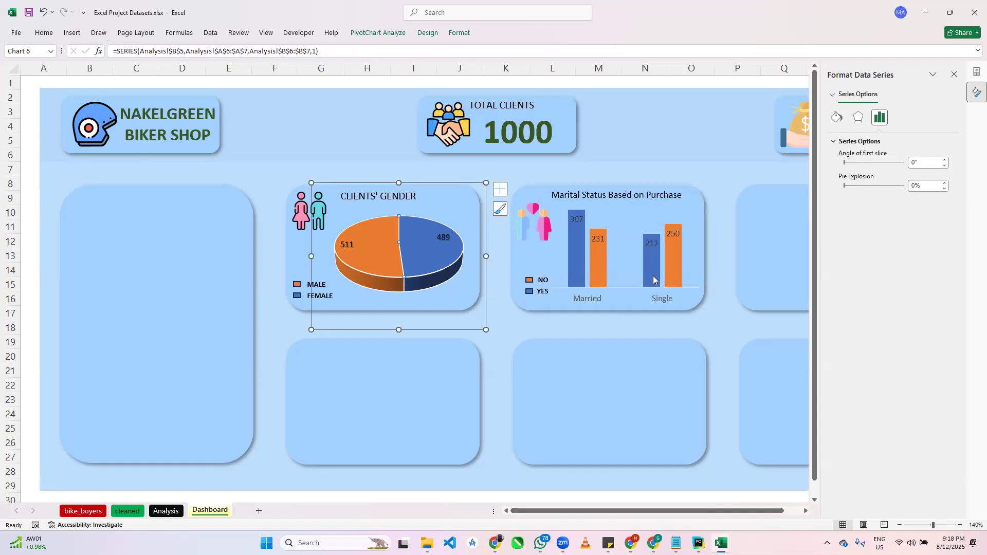
pyautogui.click(628, 337)
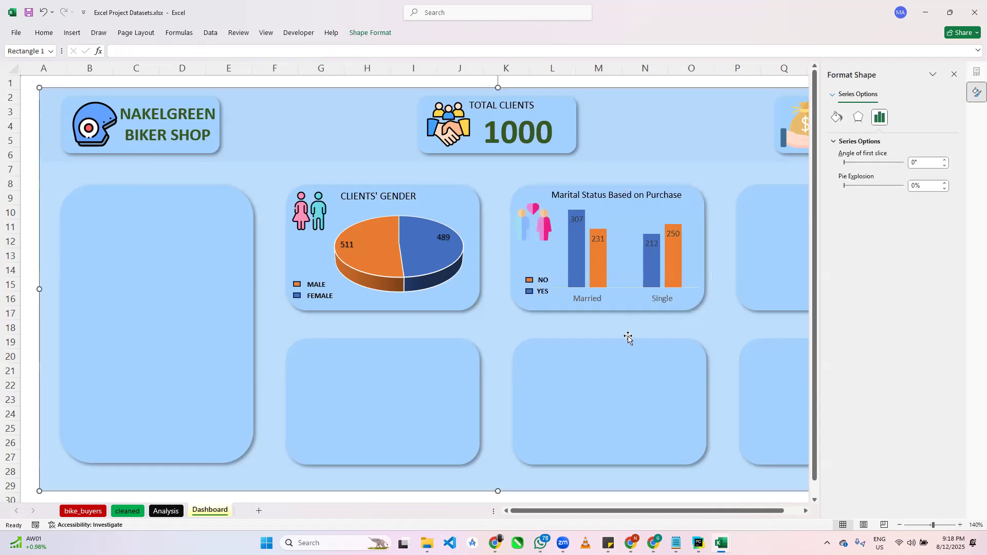
pyautogui.click(955, 75)
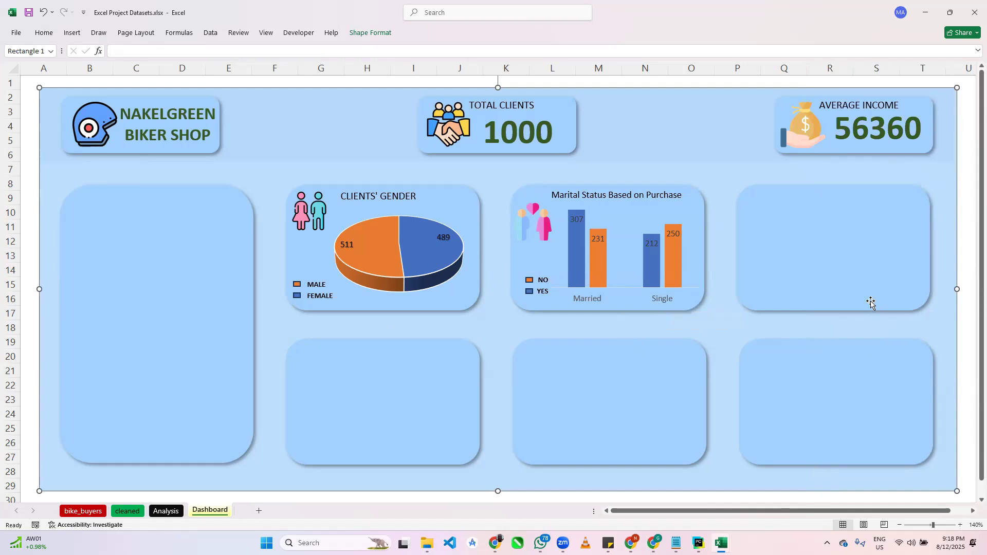
# On the Analysis sheet, remove the Grand Total column from the education pivot table.
pyautogui.click(170, 512)
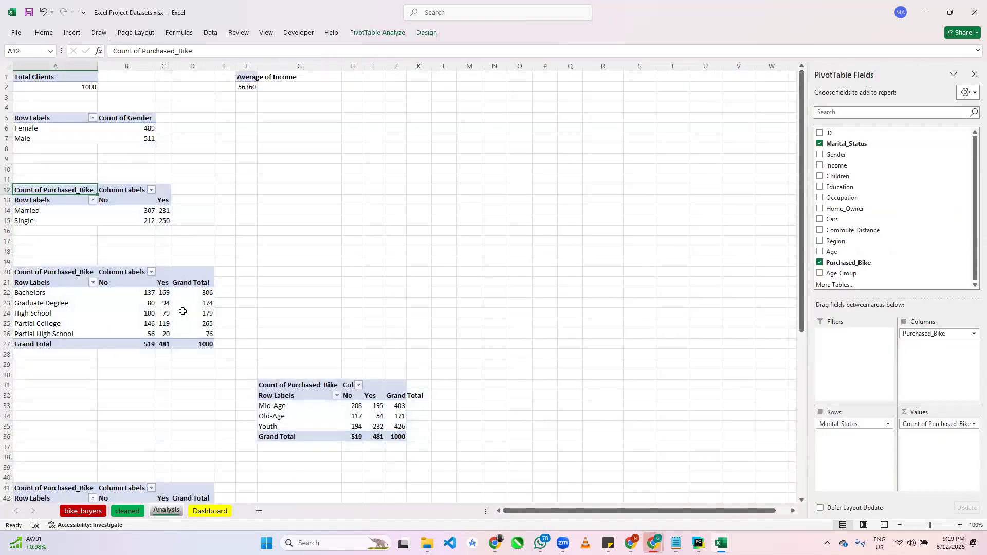
pyautogui.moveTo(191, 313)
pyautogui.scroll(-2, 274, 300)
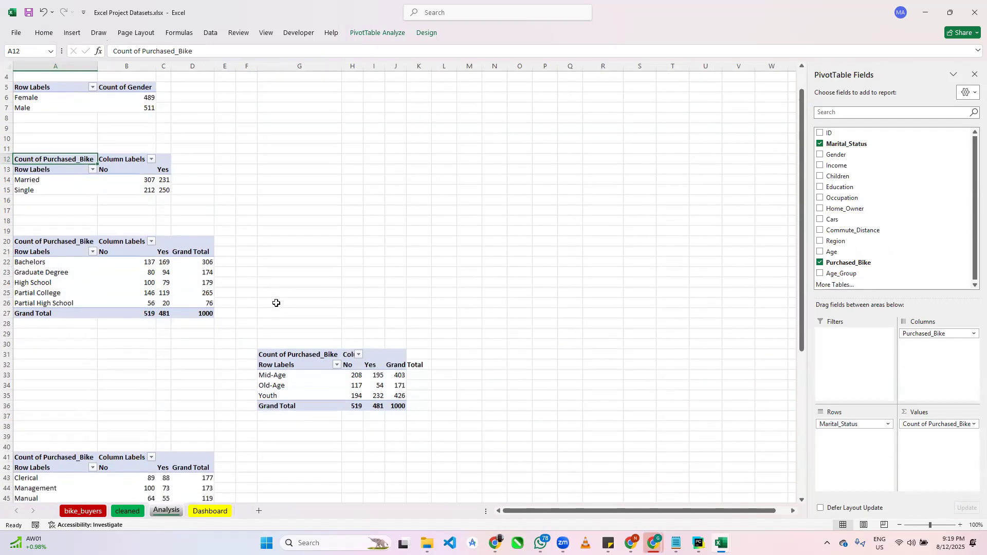
pyautogui.scroll(2, 276, 308)
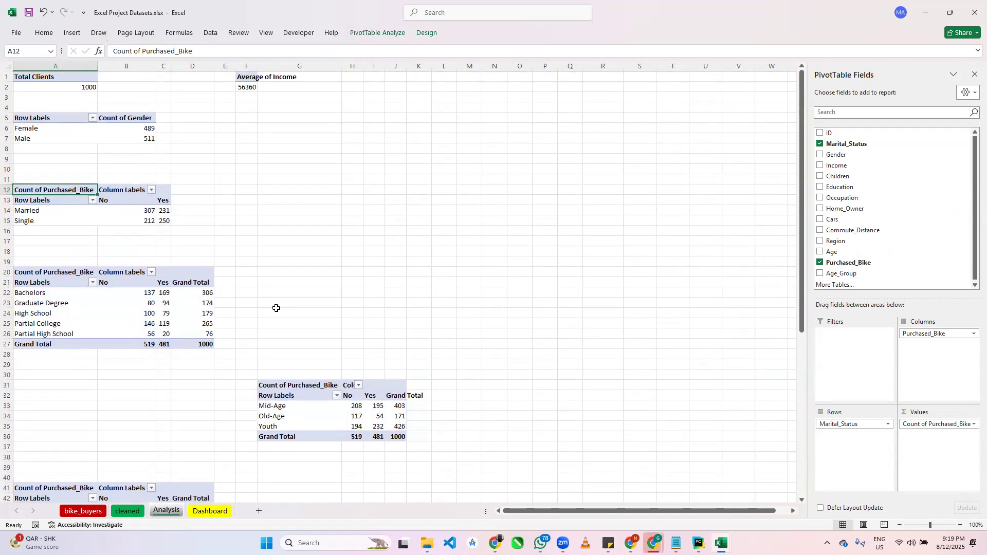
pyautogui.click(277, 305)
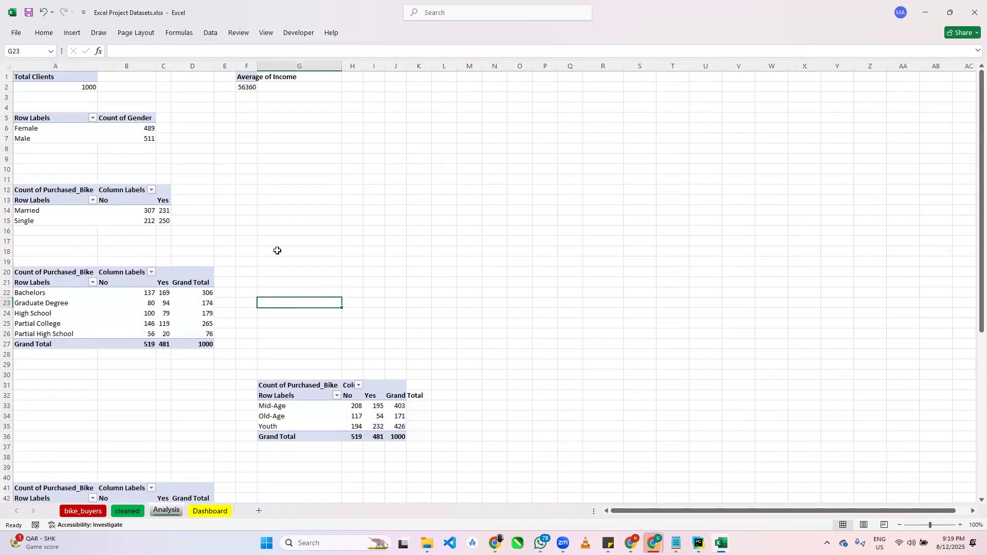
pyautogui.click(155, 277)
pyautogui.click(42, 282)
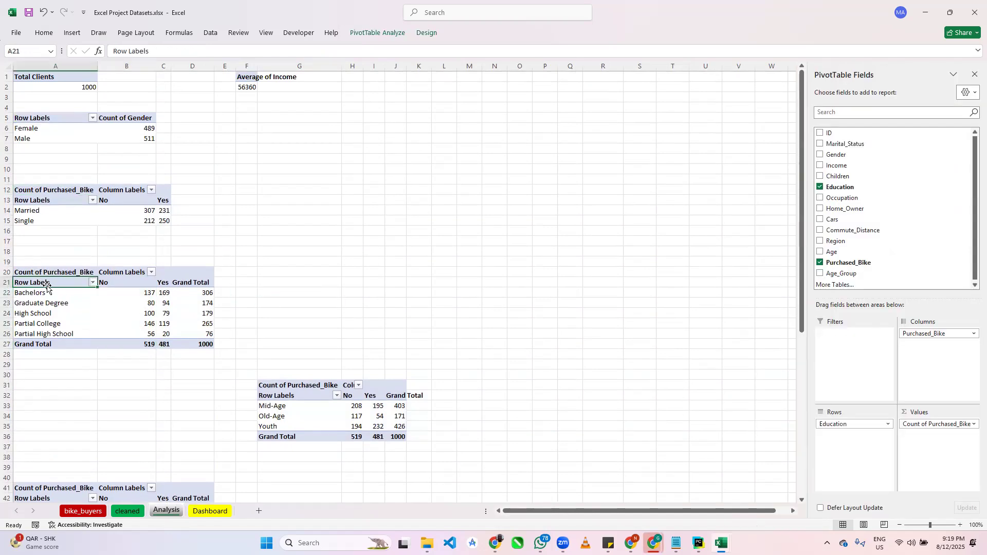
pyautogui.click(181, 283)
pyautogui.click(185, 276)
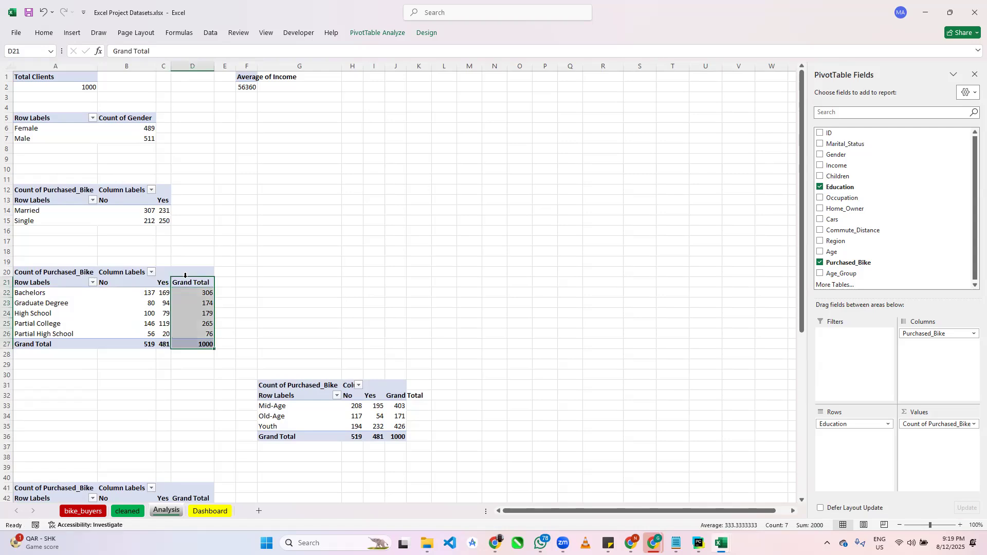
pyautogui.rightClick(197, 288)
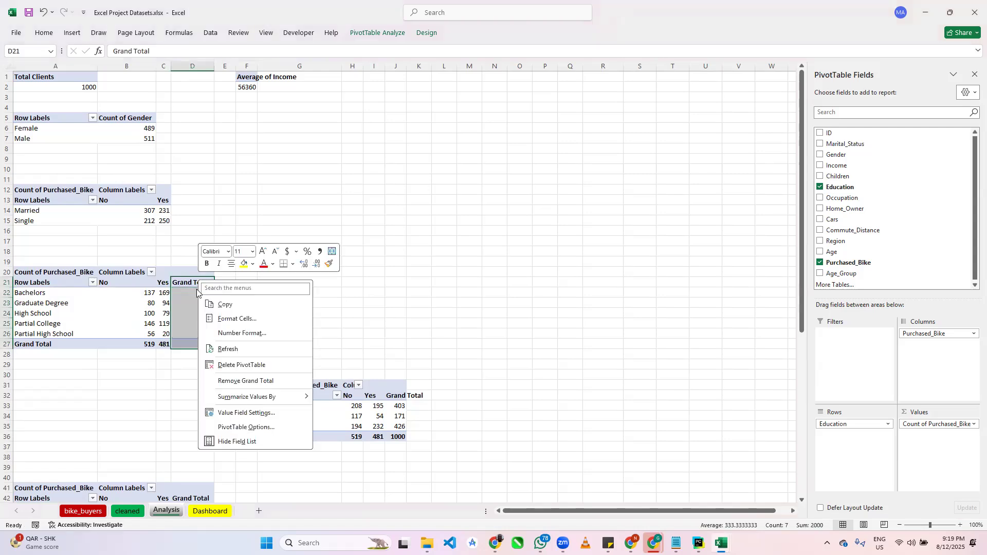
pyautogui.click(257, 381)
# Remove the Grand Total row from the bottom of the education pivot table.
pyautogui.click(39, 344)
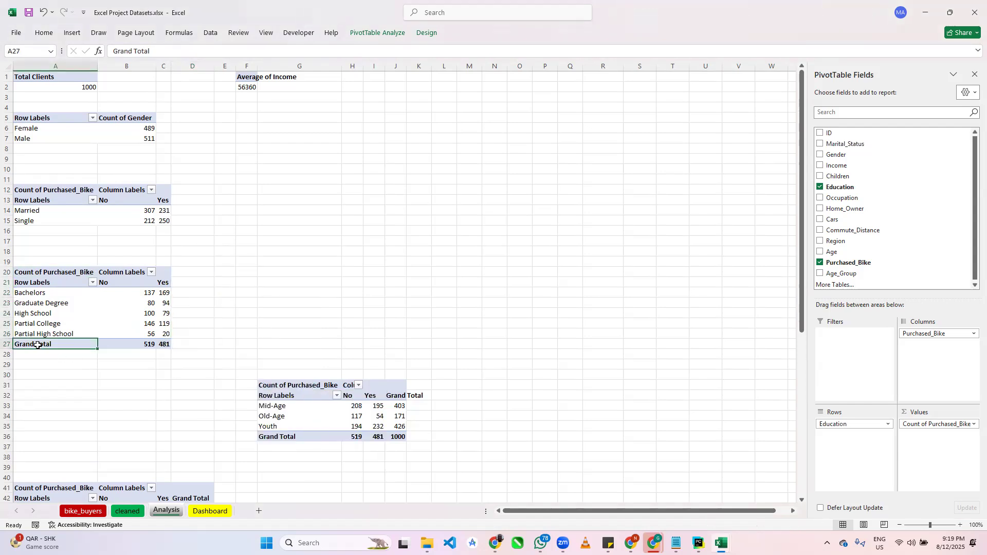
pyautogui.rightClick(40, 347)
pyautogui.click(93, 446)
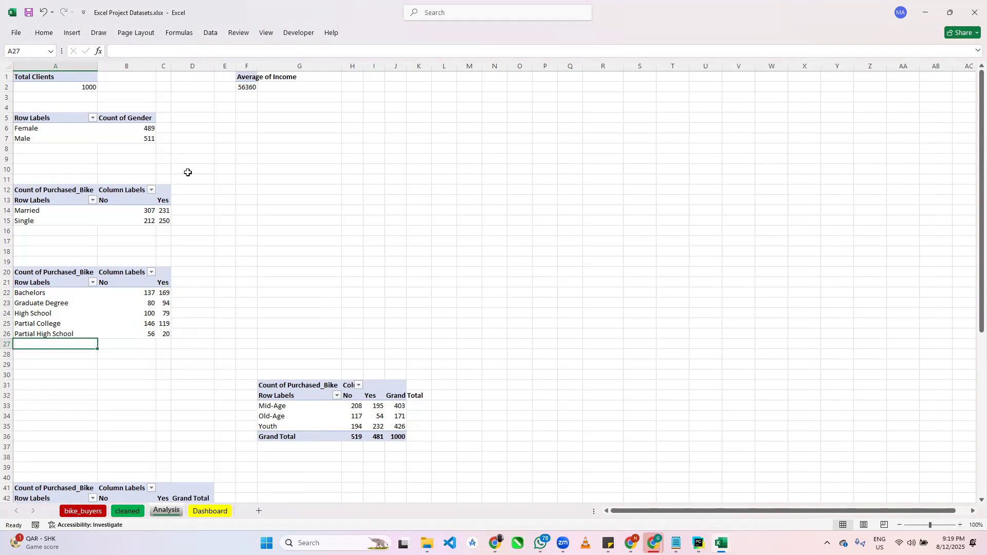
pyautogui.click(56, 284)
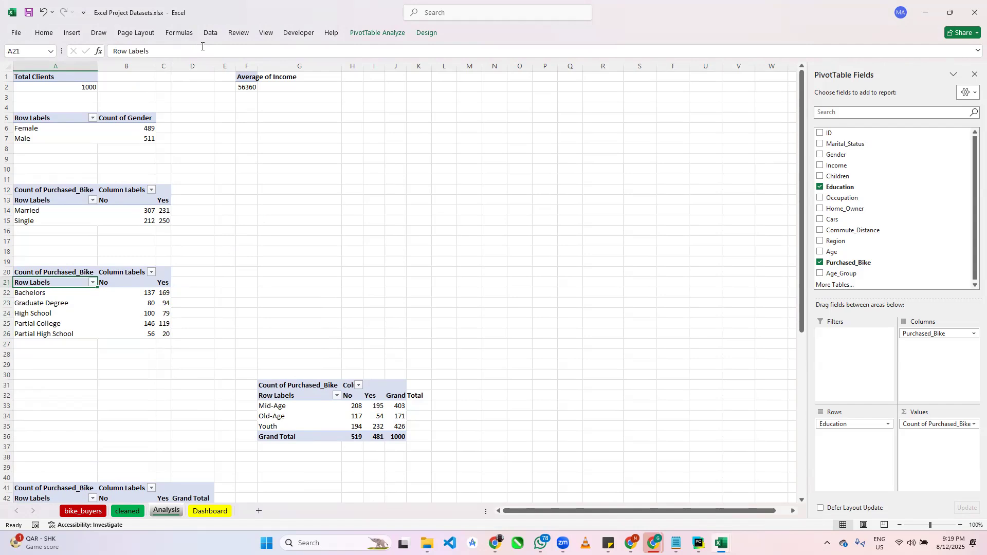
pyautogui.click(71, 33)
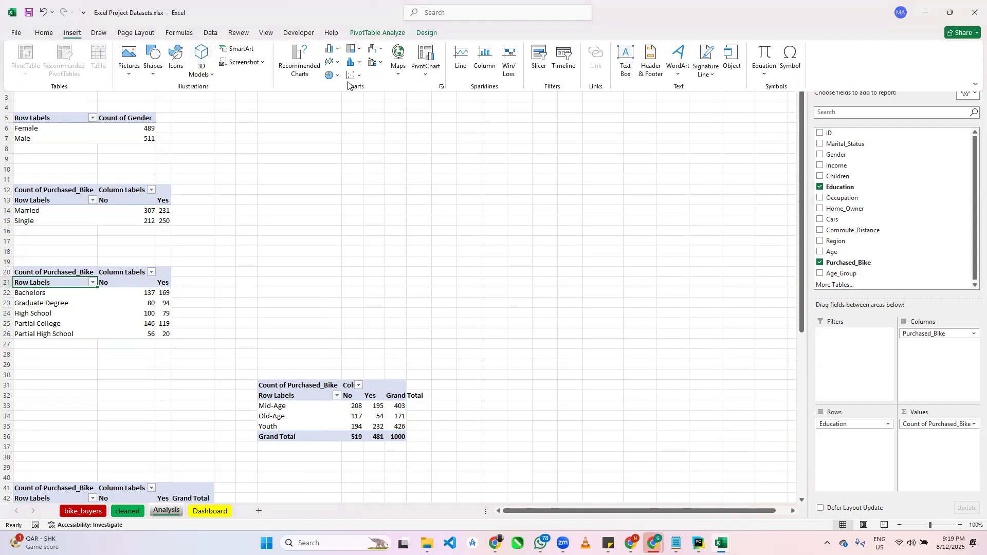
pyautogui.click(425, 59)
pyautogui.moveTo(441, 225)
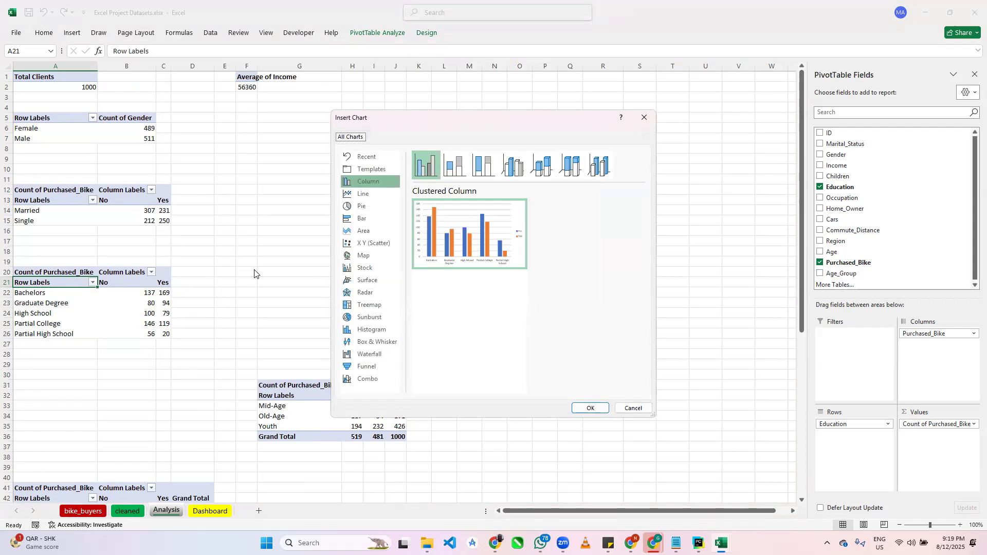
pyautogui.click(643, 117)
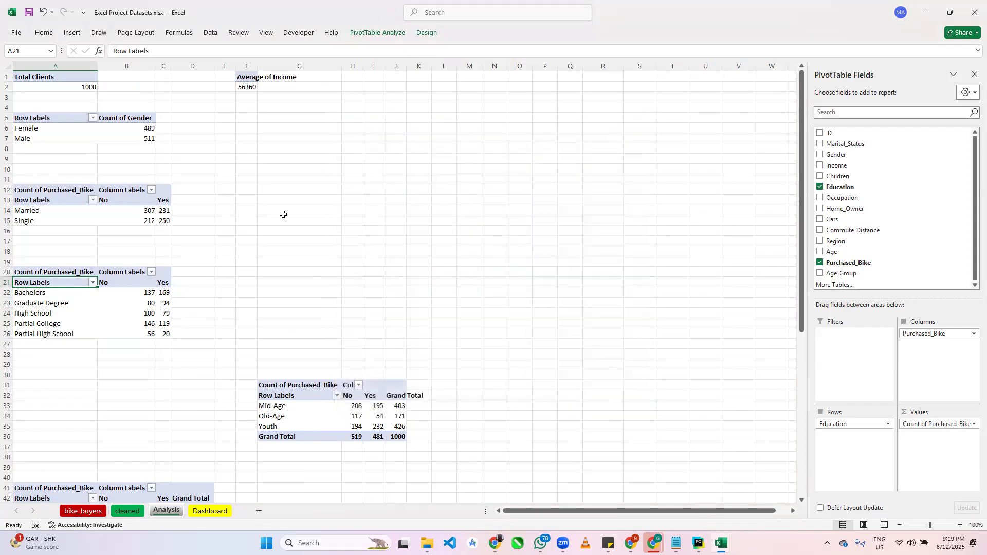
# Filter the education pivot table's column labels to exclude No and keep only Yes.
pyautogui.click(144, 277)
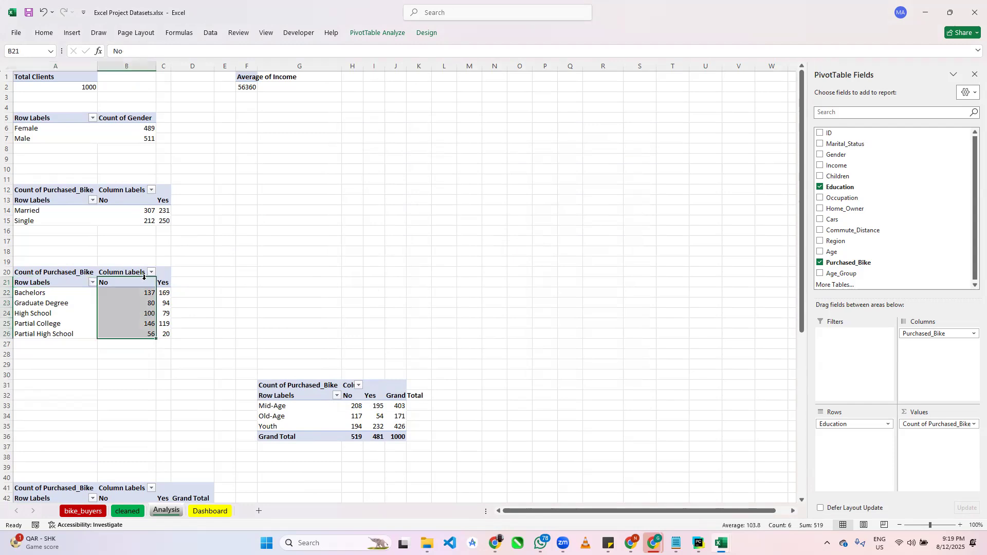
pyautogui.rightClick(145, 280)
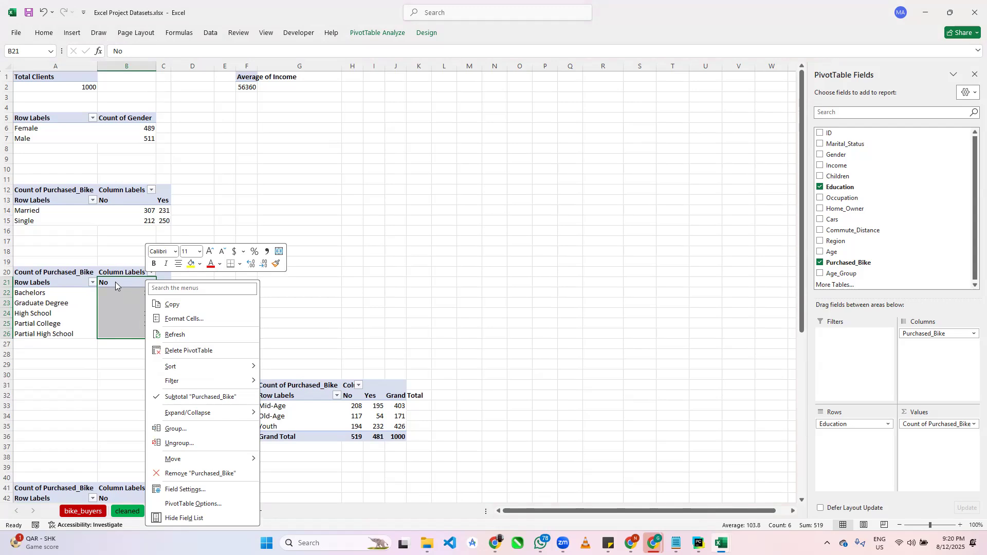
pyautogui.press('Escape')
pyautogui.click(151, 272)
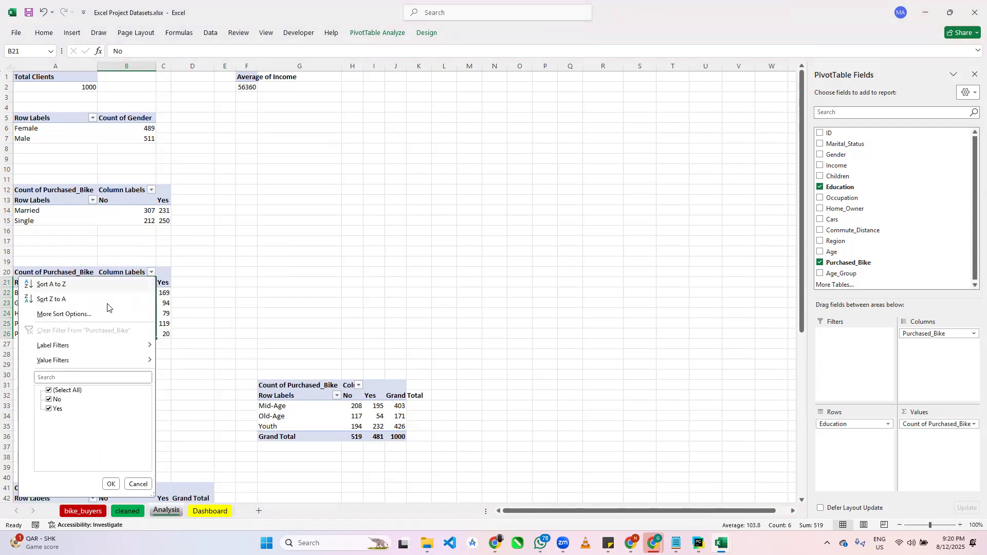
pyautogui.click(49, 399)
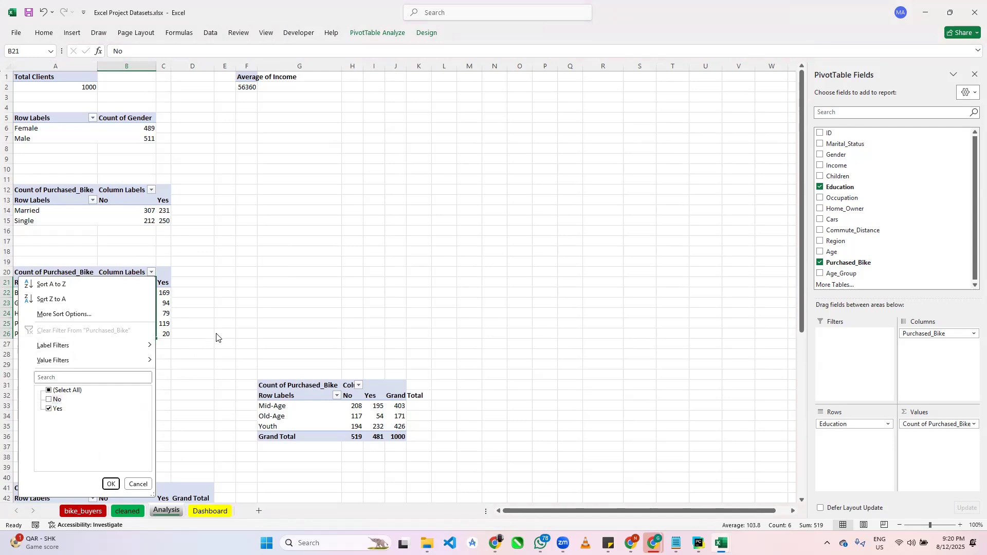
pyautogui.click(108, 484)
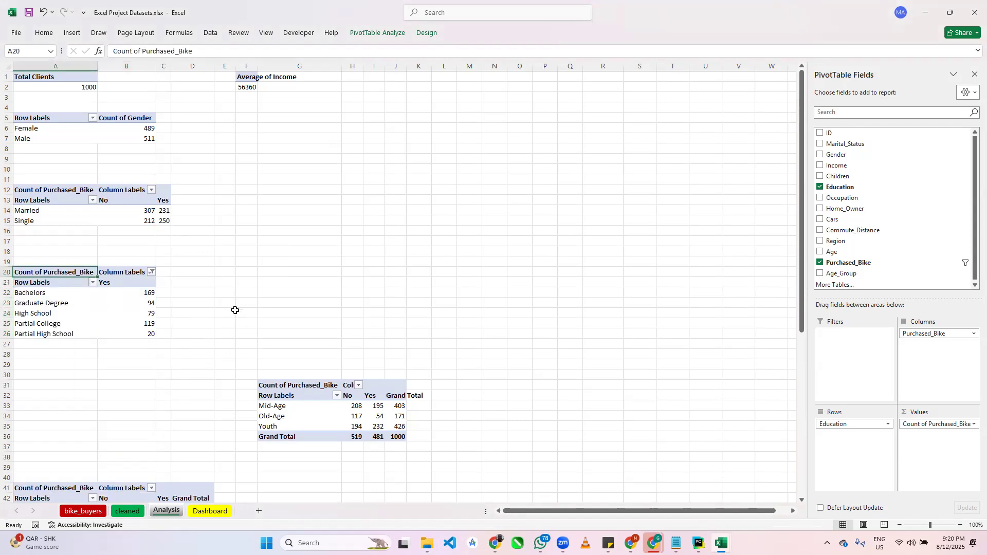
pyautogui.click(118, 284)
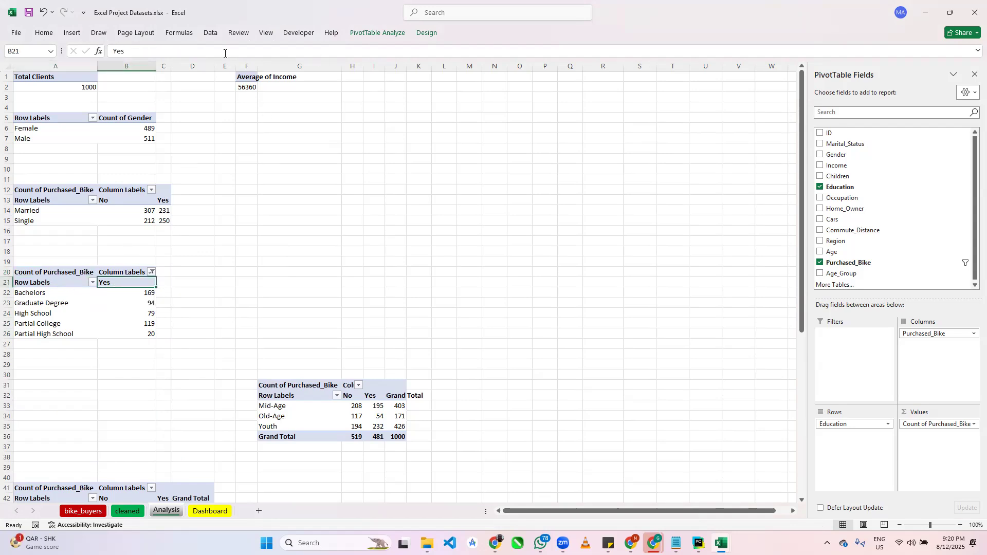
pyautogui.click(71, 33)
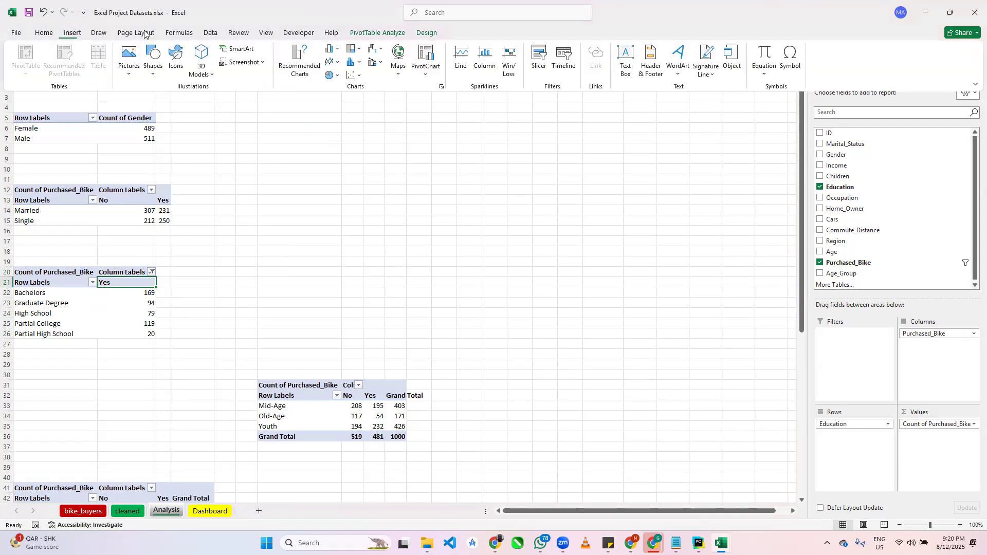
pyautogui.click(426, 56)
pyautogui.moveTo(518, 259)
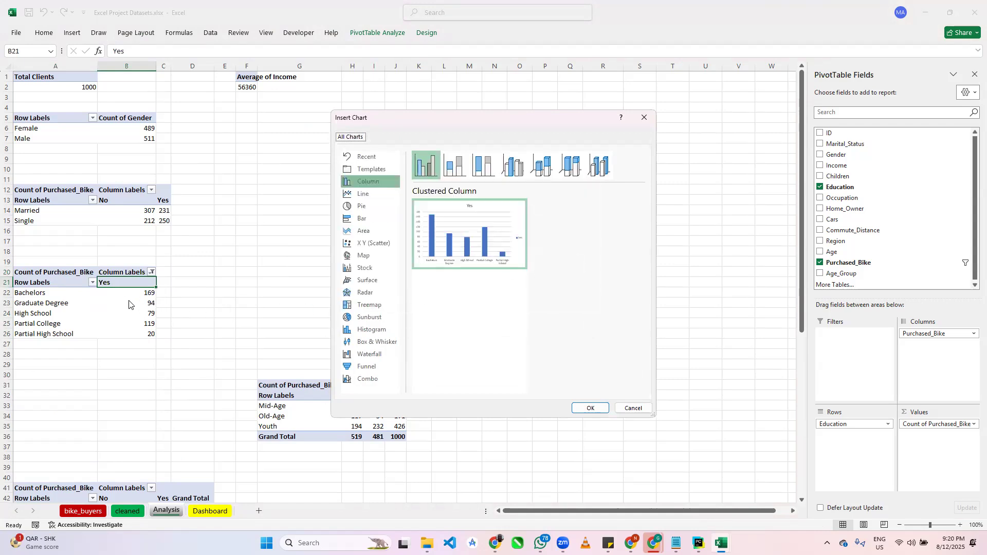
pyautogui.click(641, 114)
# Sort the education pivot table by its Yes counts from smallest to largest.
pyautogui.click(152, 272)
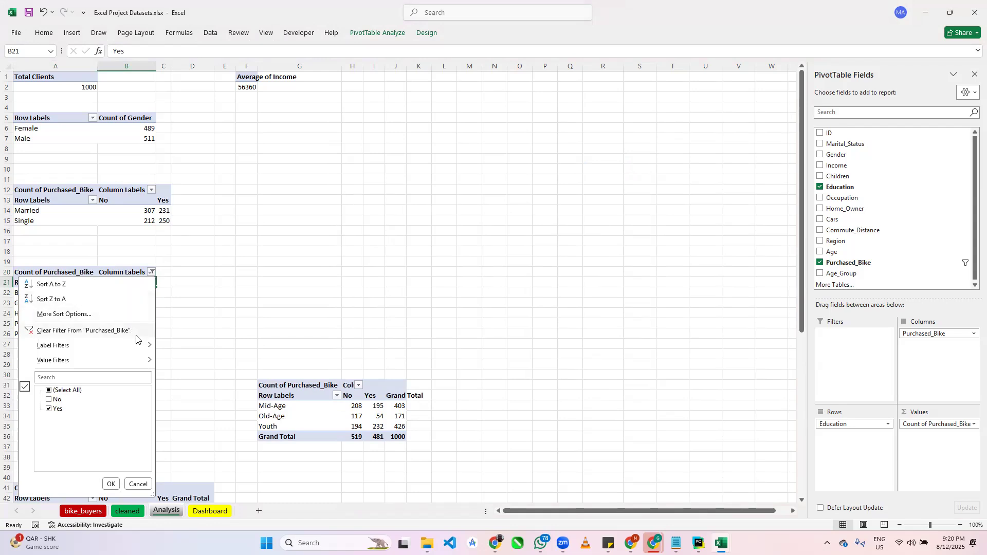
pyautogui.click(208, 291)
pyautogui.click(150, 293)
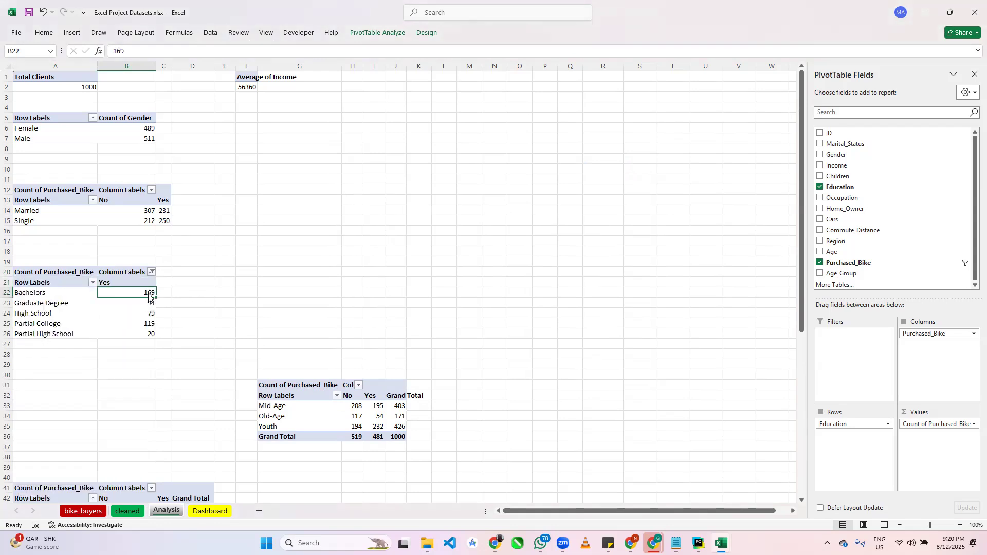
pyautogui.rightClick(149, 293)
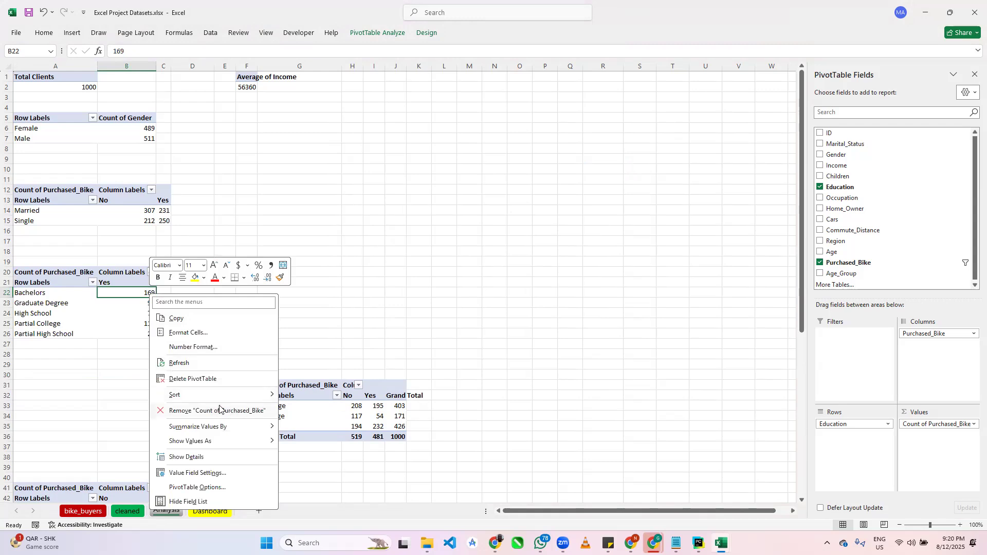
pyautogui.moveTo(242, 396)
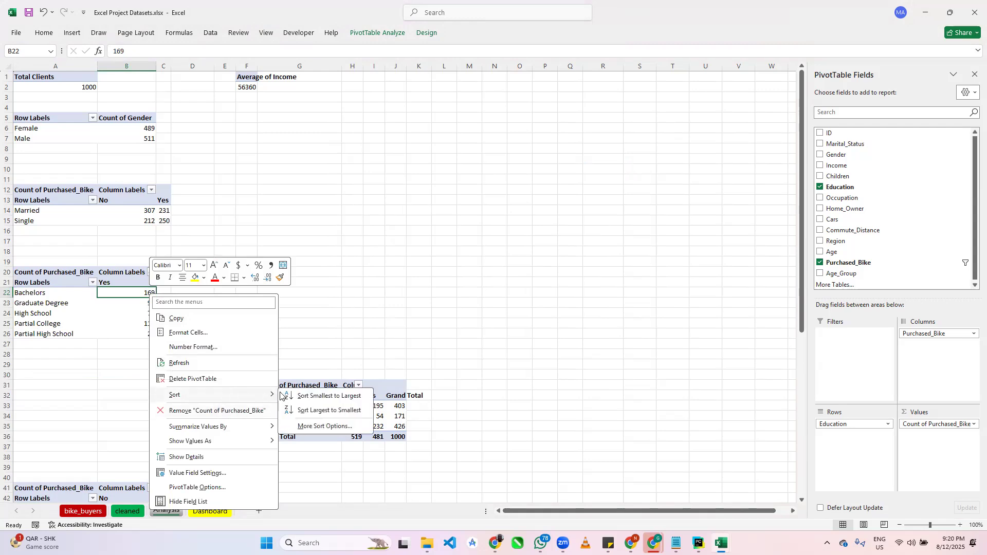
pyautogui.click(329, 396)
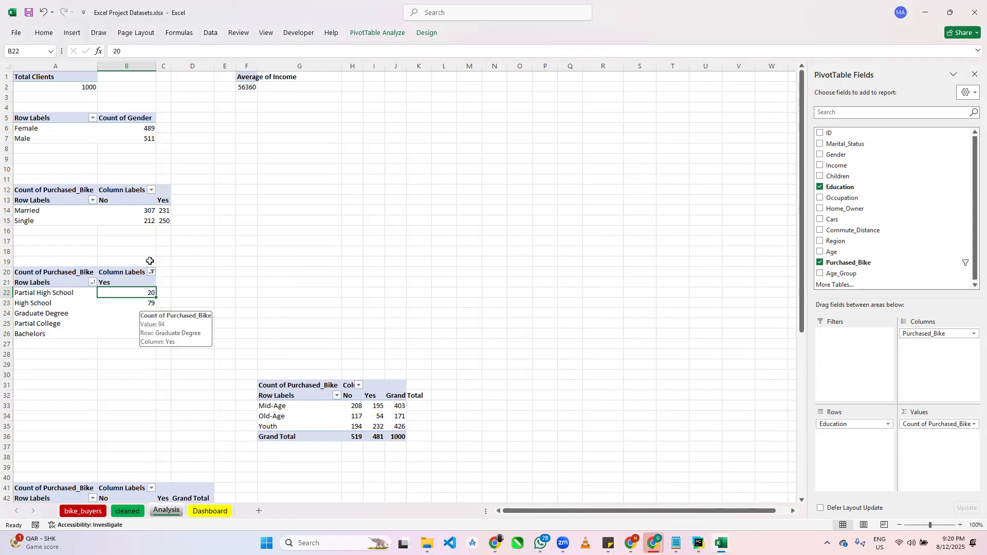
pyautogui.click(62, 282)
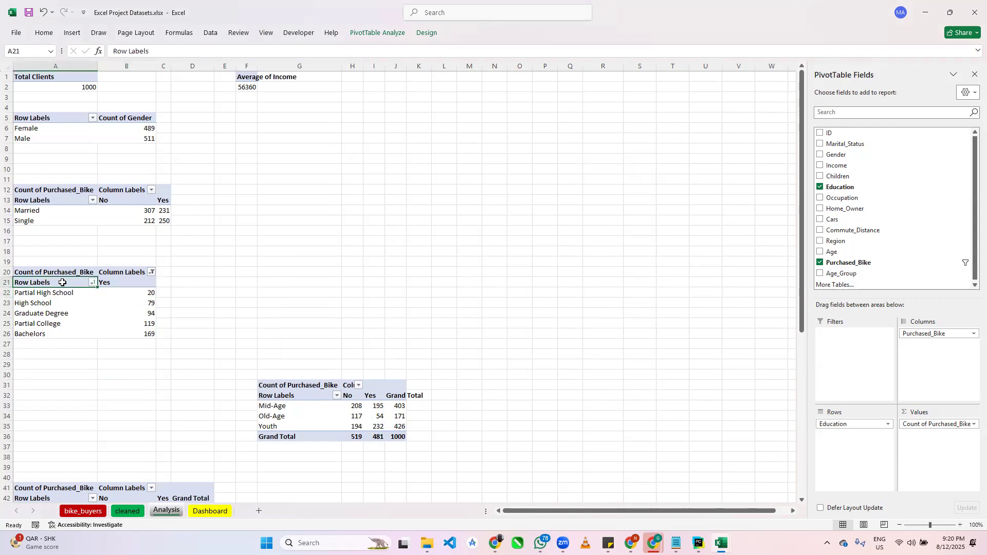
# Insert a 3-D Clustered Column PivotChart from the education pivot table.
pyautogui.click(72, 35)
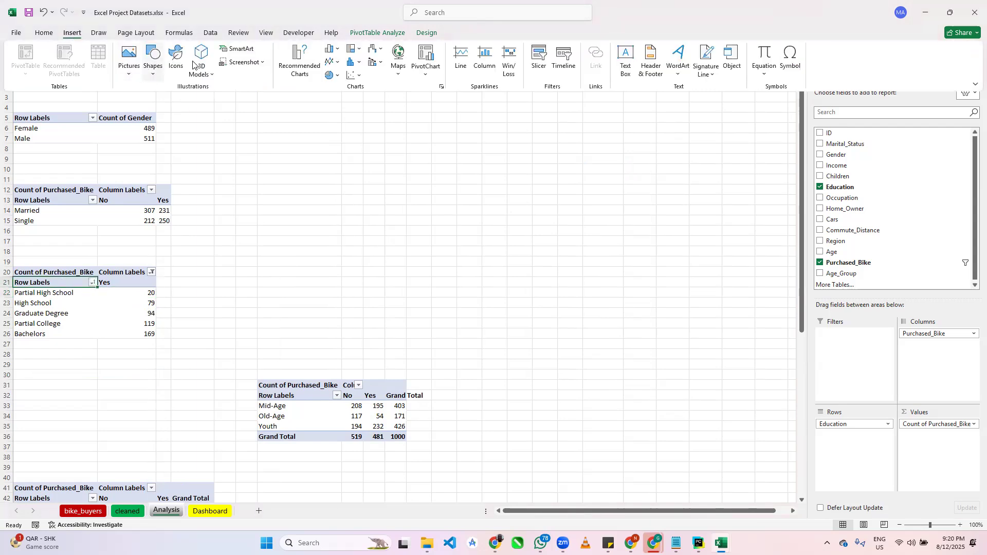
pyautogui.click(427, 55)
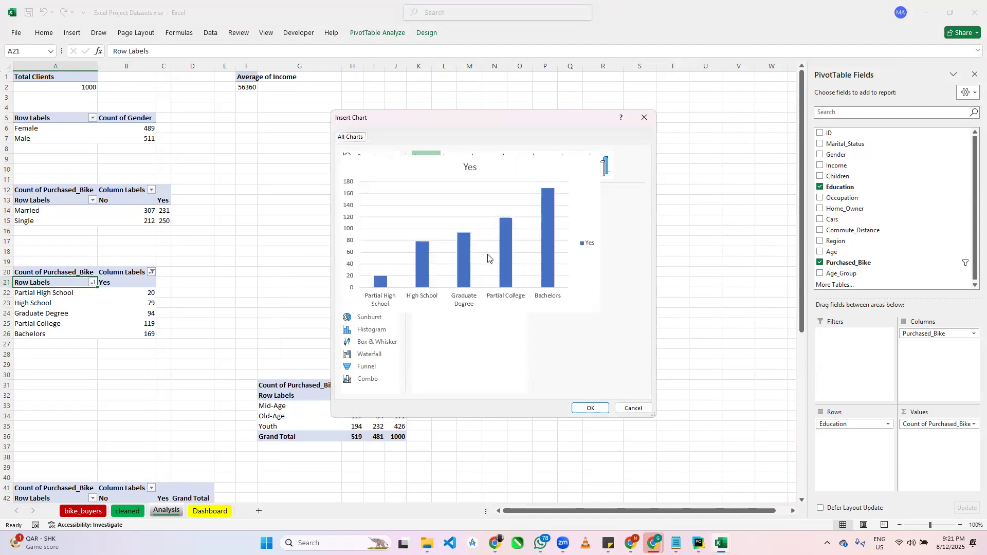
pyautogui.click(453, 159)
pyautogui.click(483, 165)
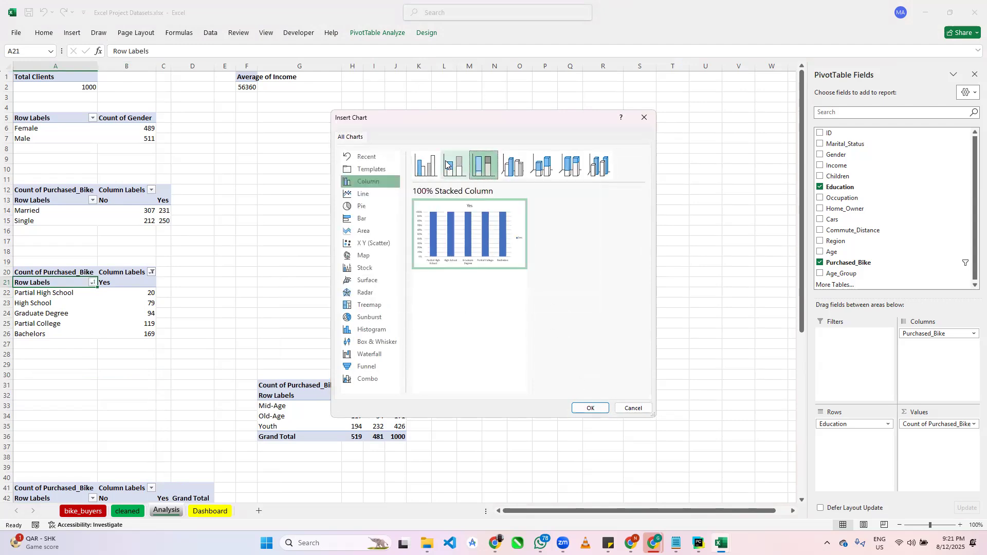
pyautogui.click(512, 164)
pyautogui.moveTo(468, 260)
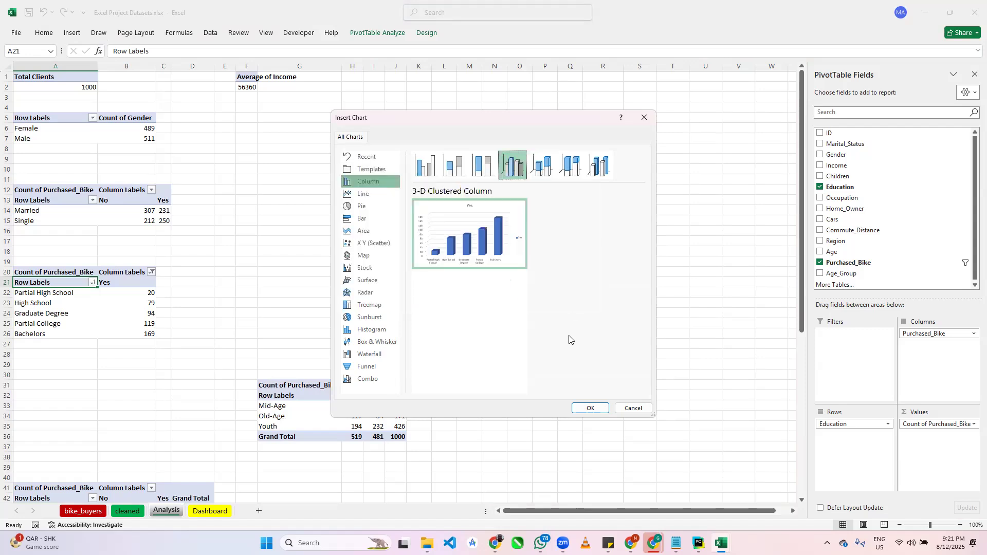
pyautogui.click(591, 408)
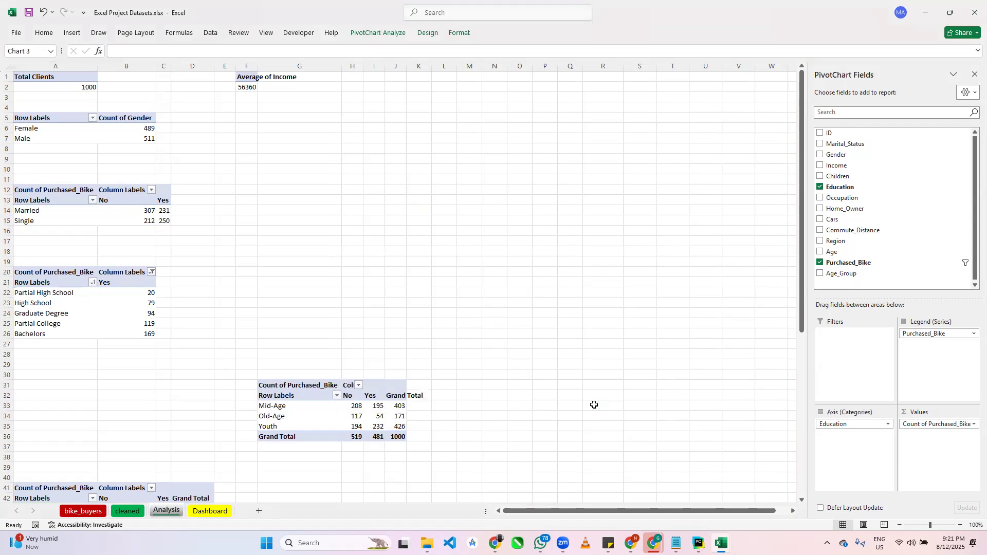
# Place the education chart above the age group pivot table and hide all of its field buttons.
pyautogui.moveTo(424, 199); pyautogui.dragTo(403, 192)
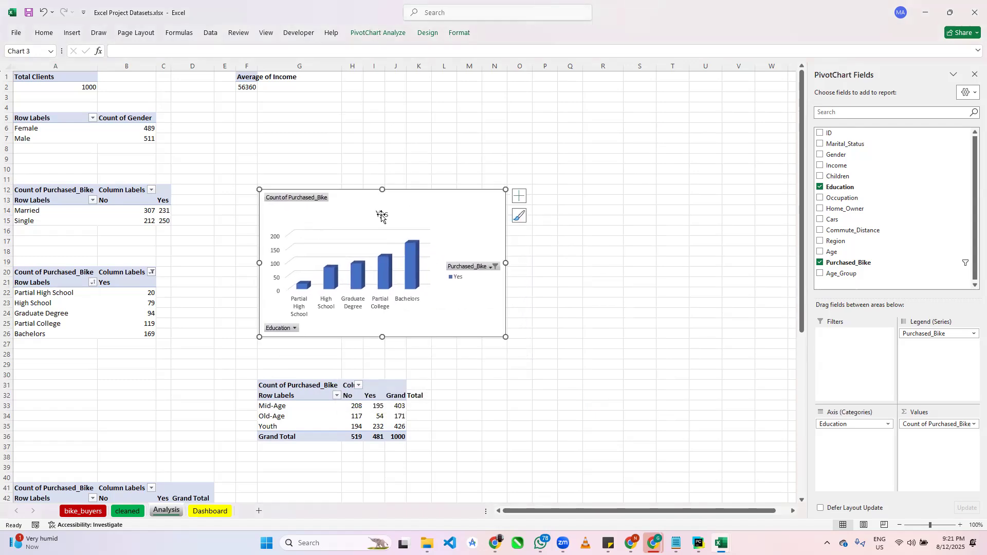
pyautogui.rightClick(305, 202)
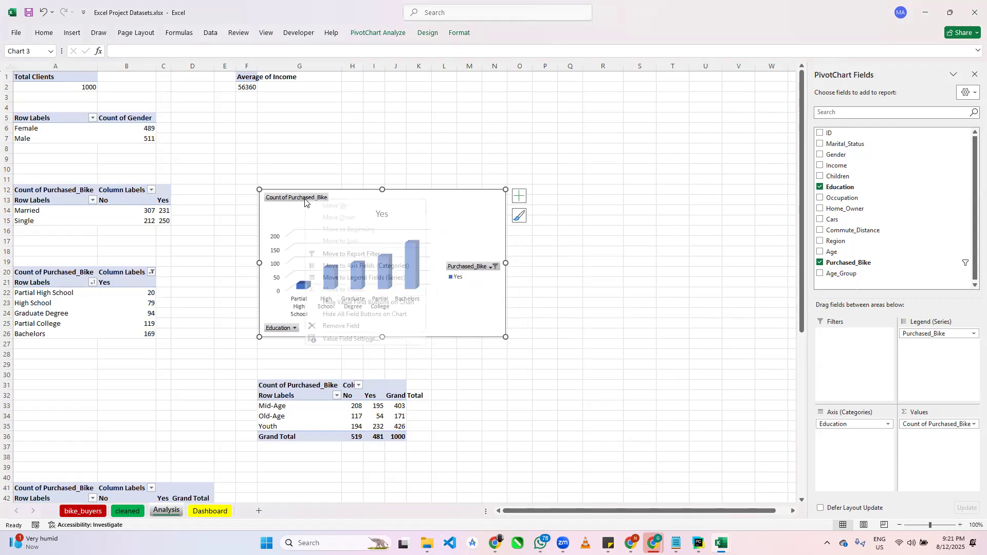
pyautogui.click(365, 314)
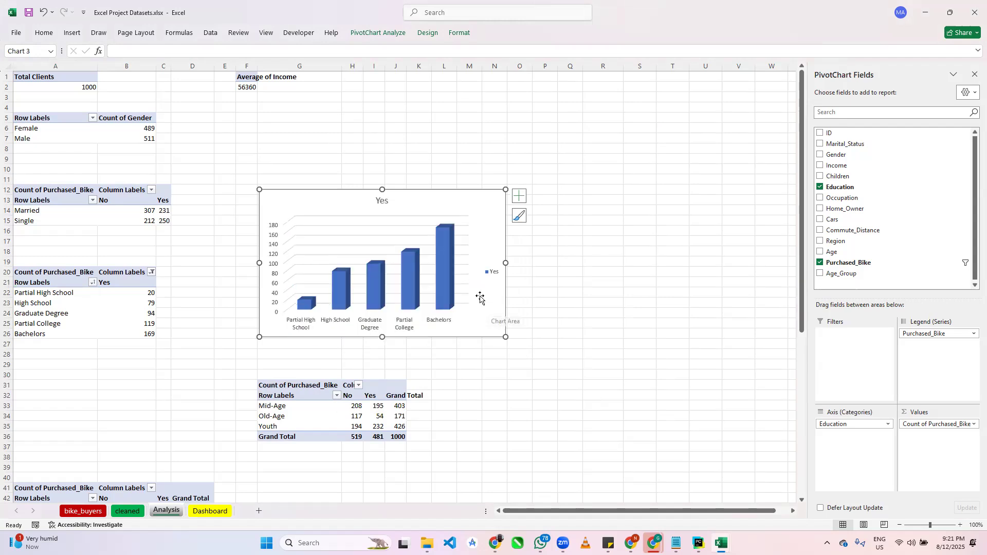
# Remove the primary vertical axis, the chart title and the legend from the education chart, leaving the gridlines on.
pyautogui.click(523, 195)
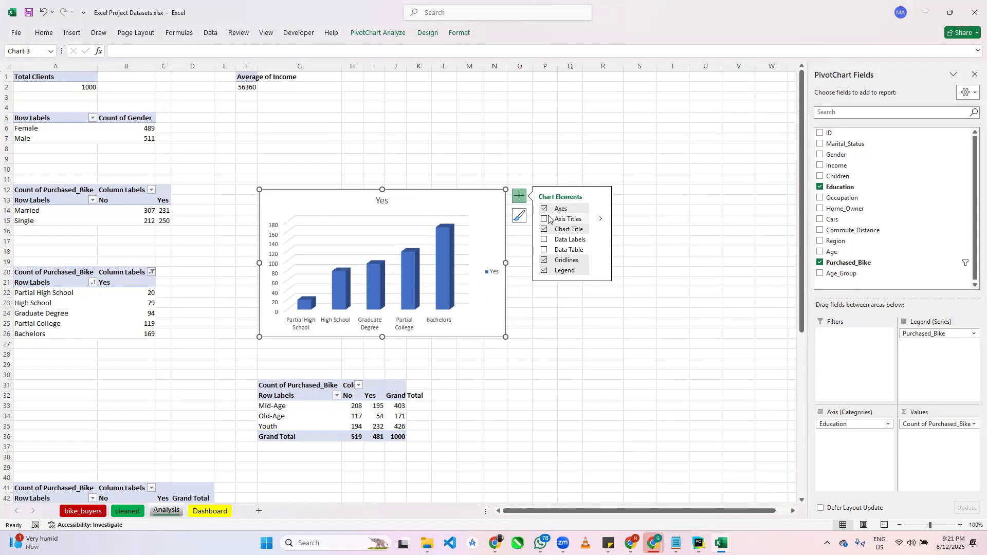
pyautogui.click(601, 208)
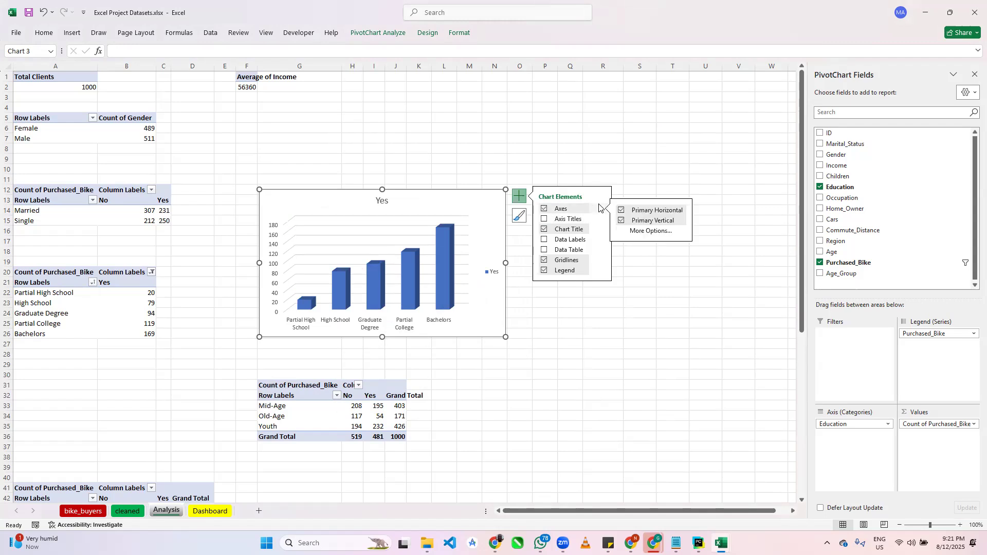
pyautogui.click(629, 221)
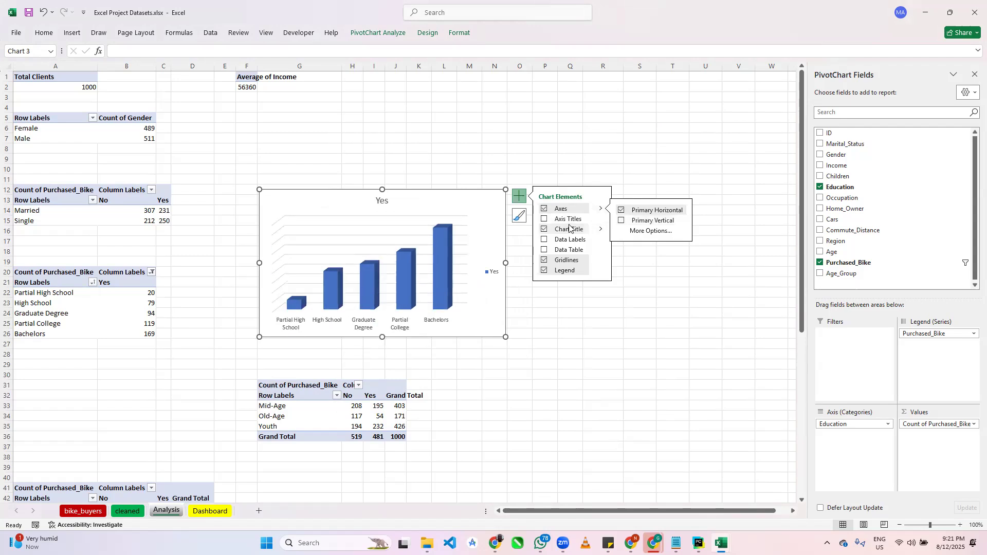
pyautogui.click(544, 221)
pyautogui.click(544, 229)
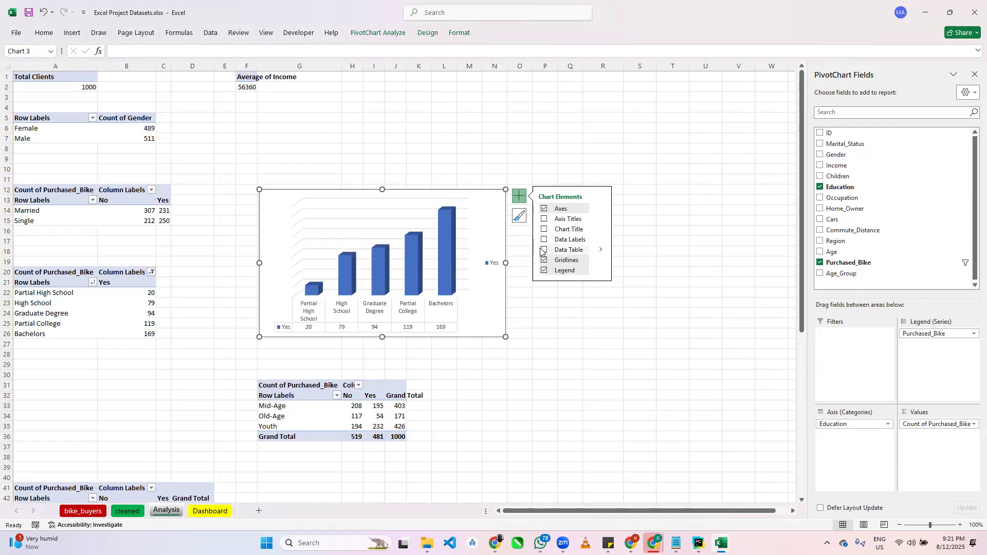
pyautogui.click(543, 260)
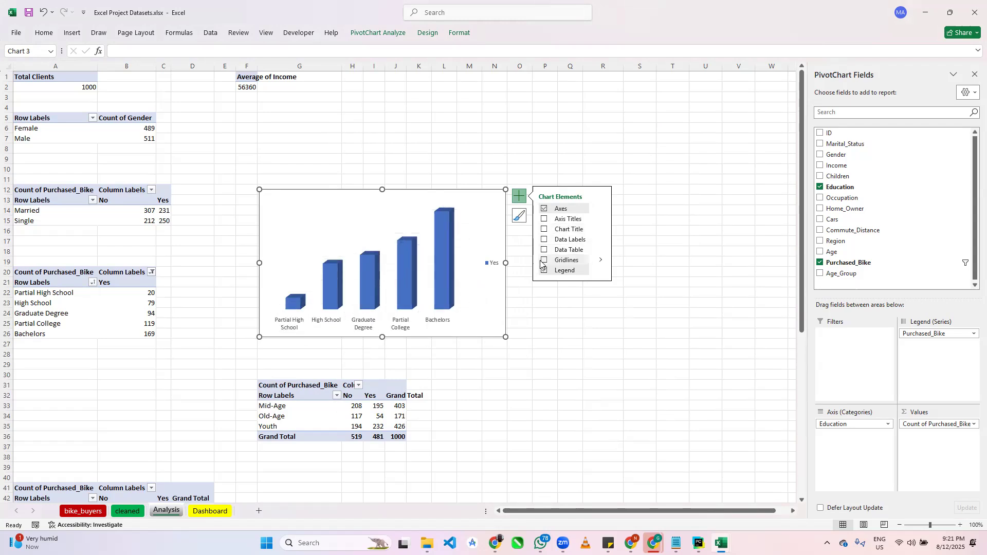
pyautogui.click(543, 261)
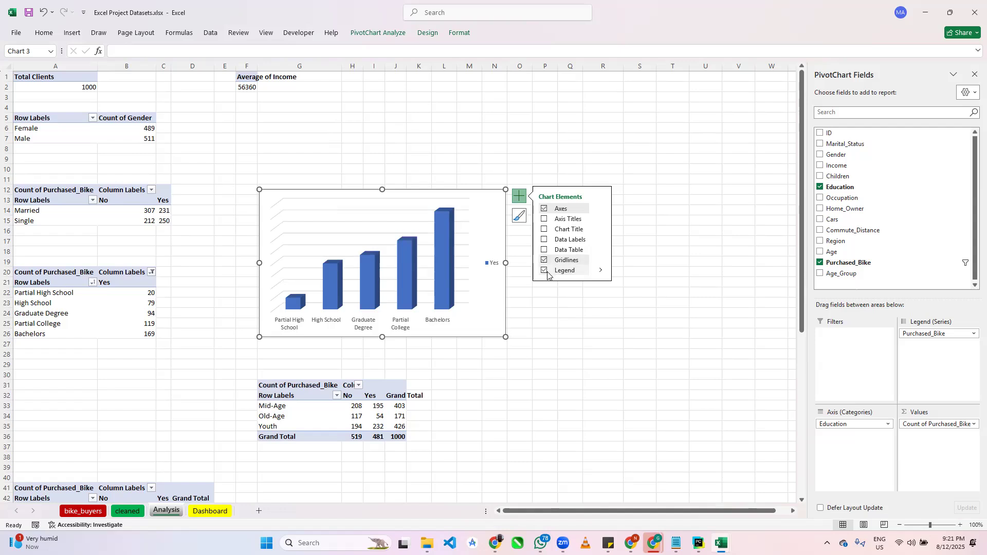
pyautogui.click(544, 271)
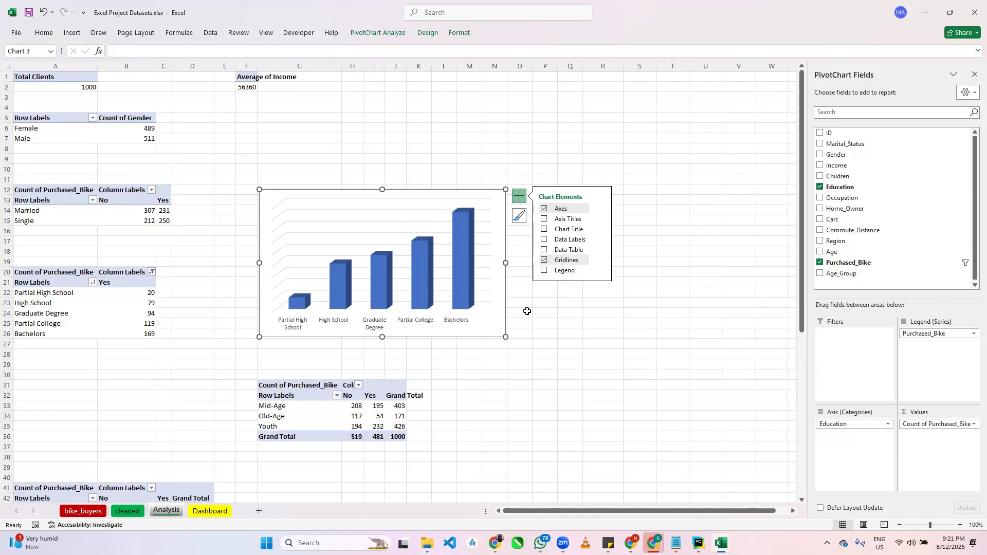
# Format the education chart's area with no fill and no border line.
pyautogui.rightClick(492, 198)
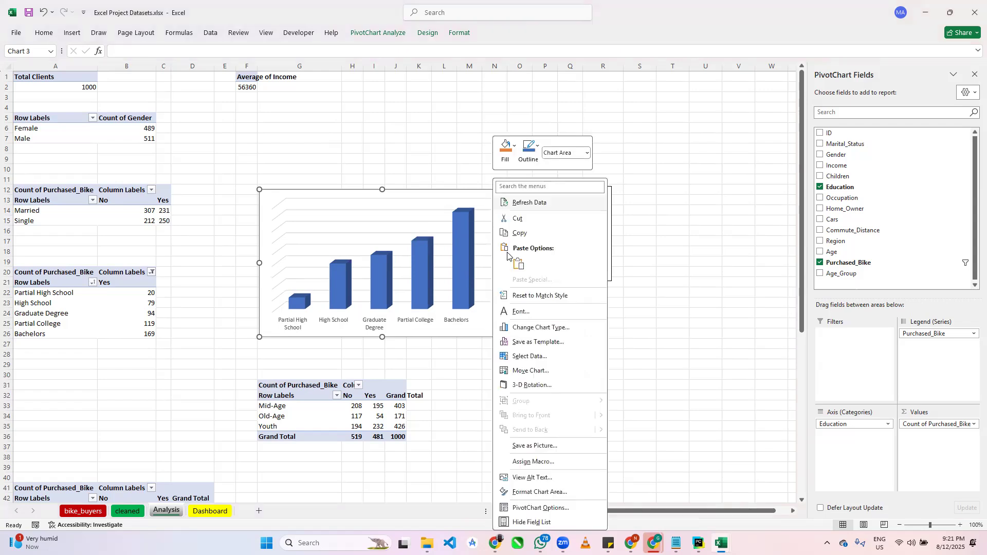
pyautogui.click(543, 493)
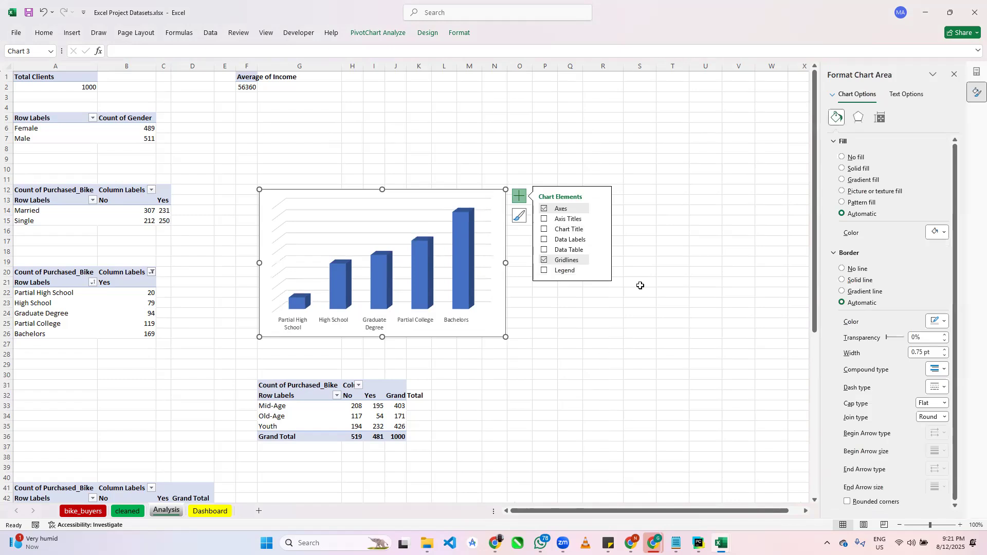
pyautogui.click(841, 157)
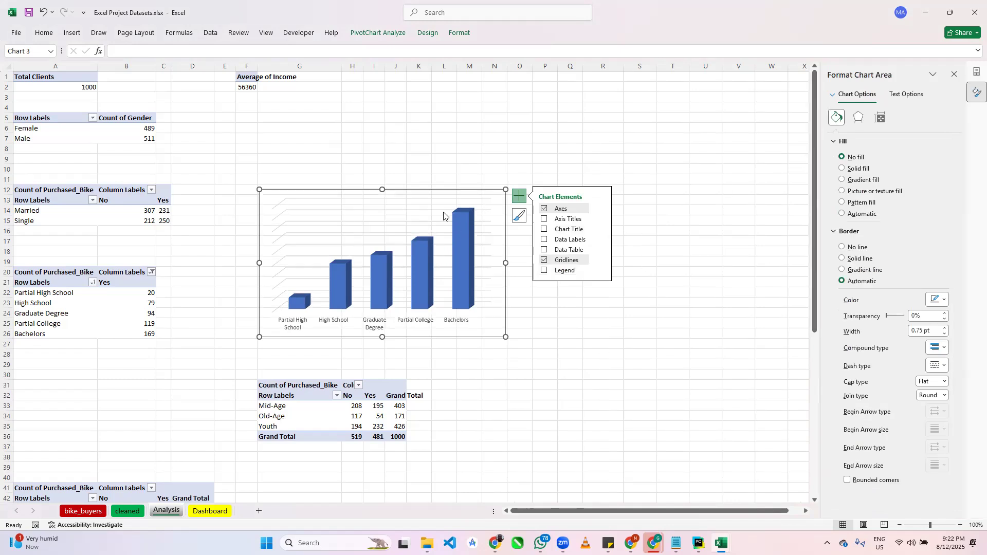
pyautogui.click(842, 248)
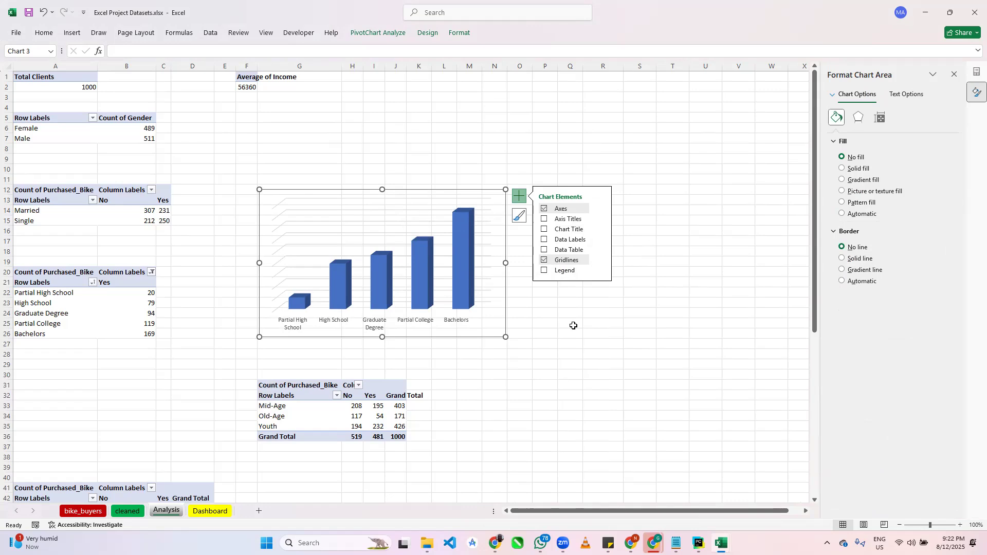
# Fill only the Partial High School column of the education chart with the lightest orange theme shade.
pyautogui.click(301, 306)
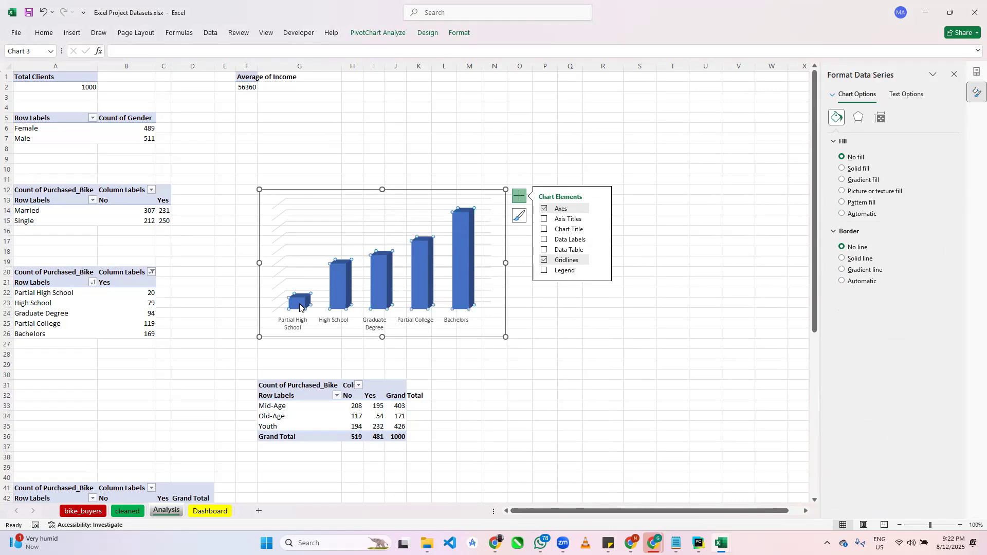
pyautogui.click(332, 299)
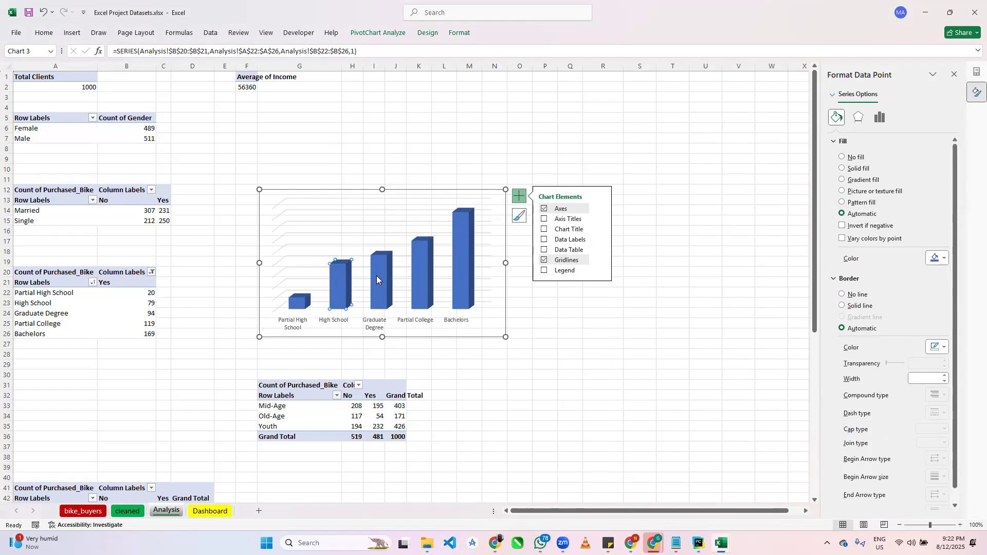
pyautogui.click(376, 276)
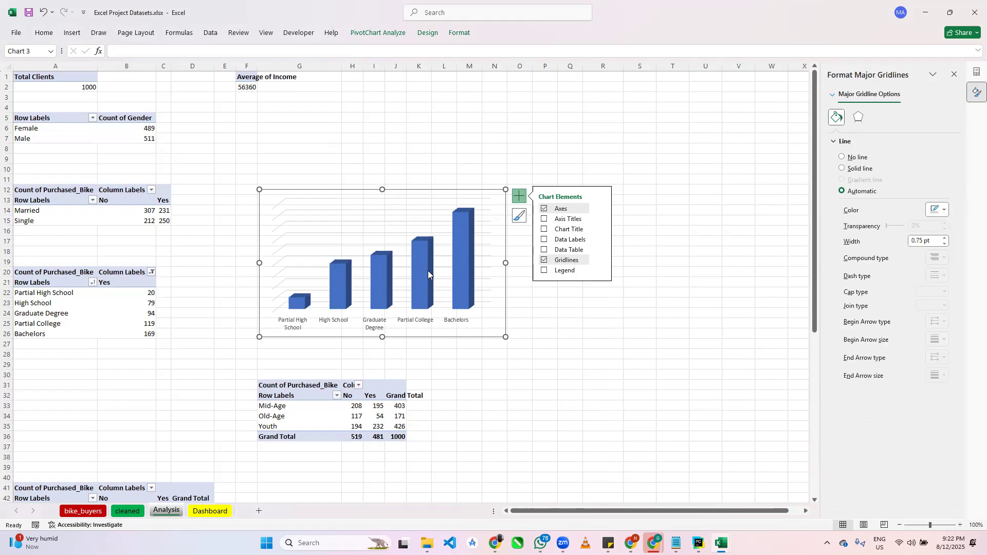
pyautogui.click(462, 258)
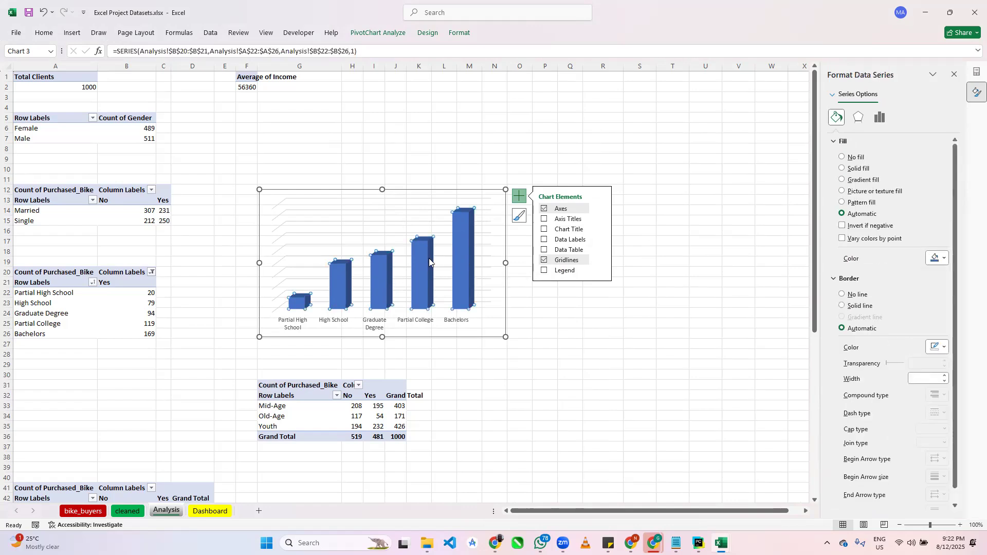
pyautogui.doubleClick(294, 296)
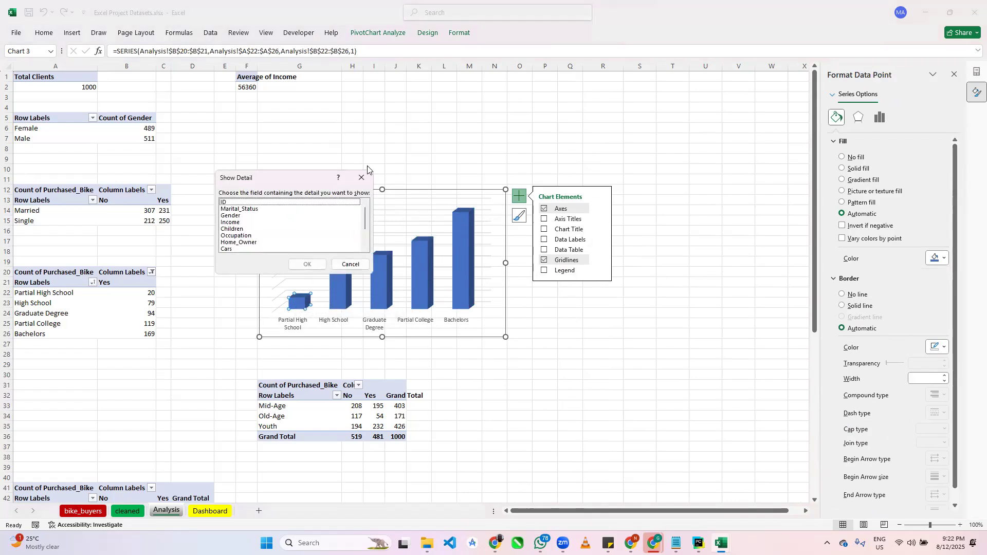
pyautogui.click(361, 177)
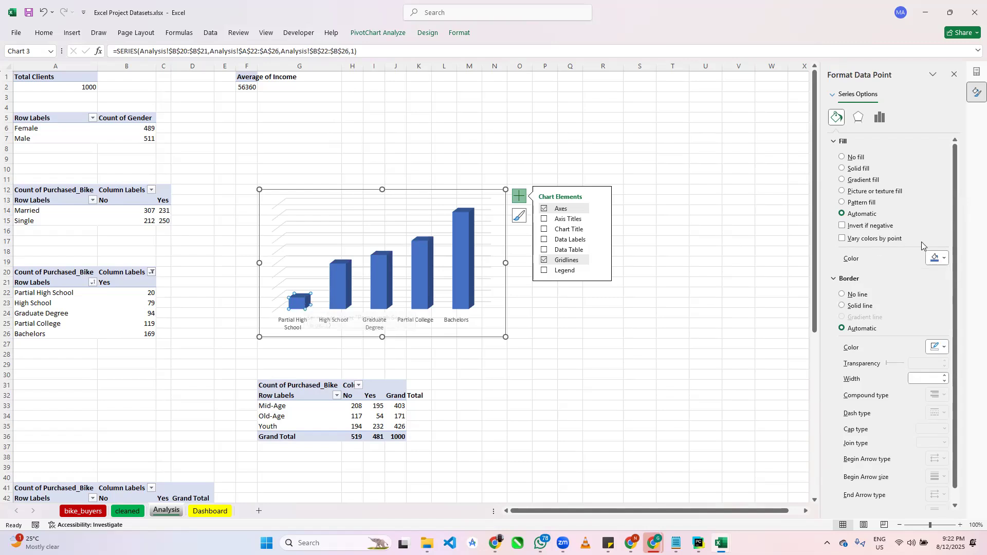
pyautogui.click(938, 258)
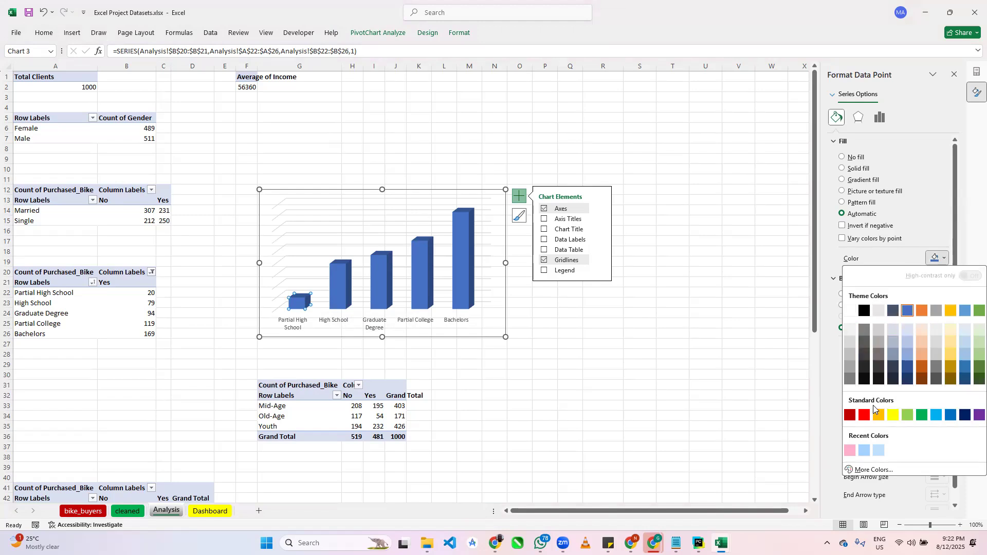
pyautogui.click(921, 329)
# Fill the High School column with the second-lightest orange theme shade and the Graduate Degree column with the third-lightest.
pyautogui.click(335, 289)
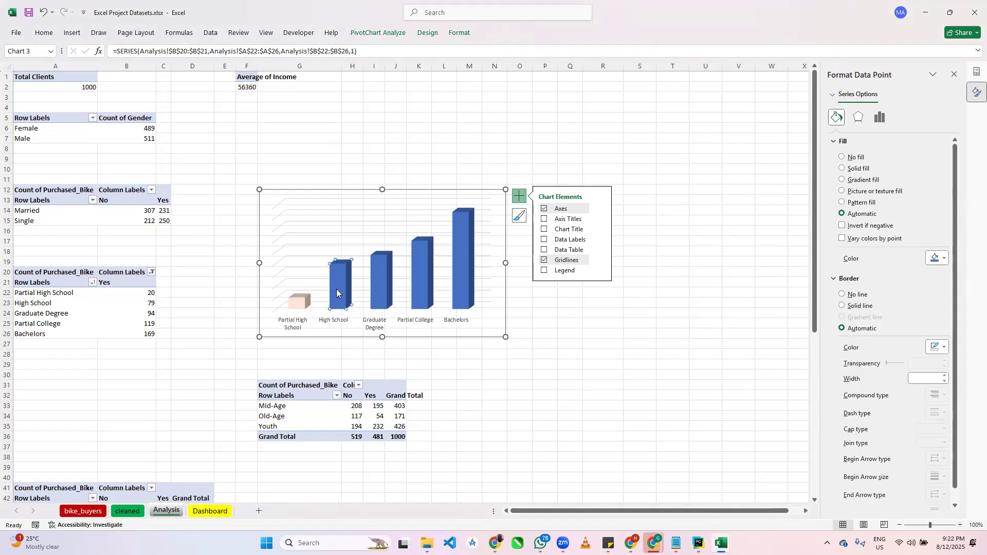
pyautogui.click(935, 259)
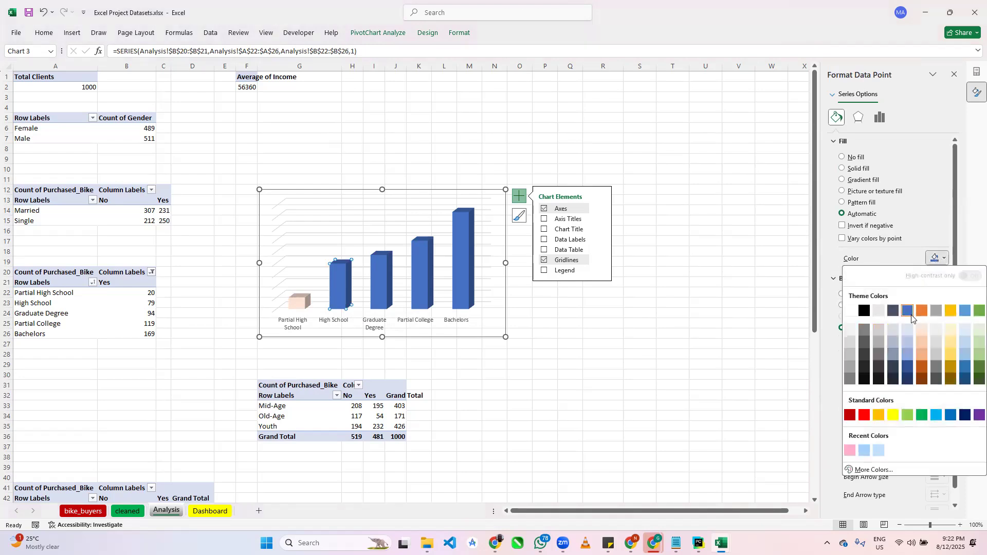
pyautogui.click(922, 340)
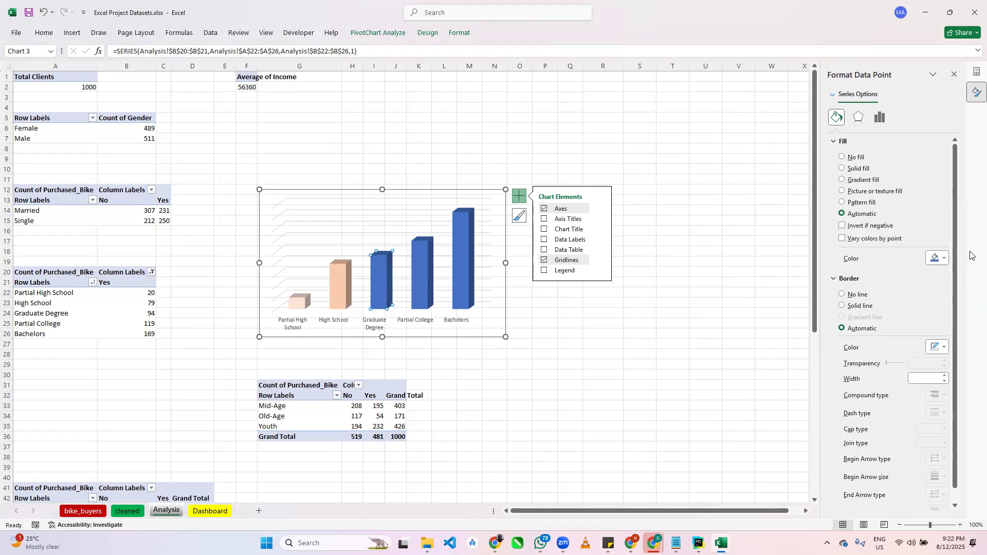
pyautogui.click(944, 259)
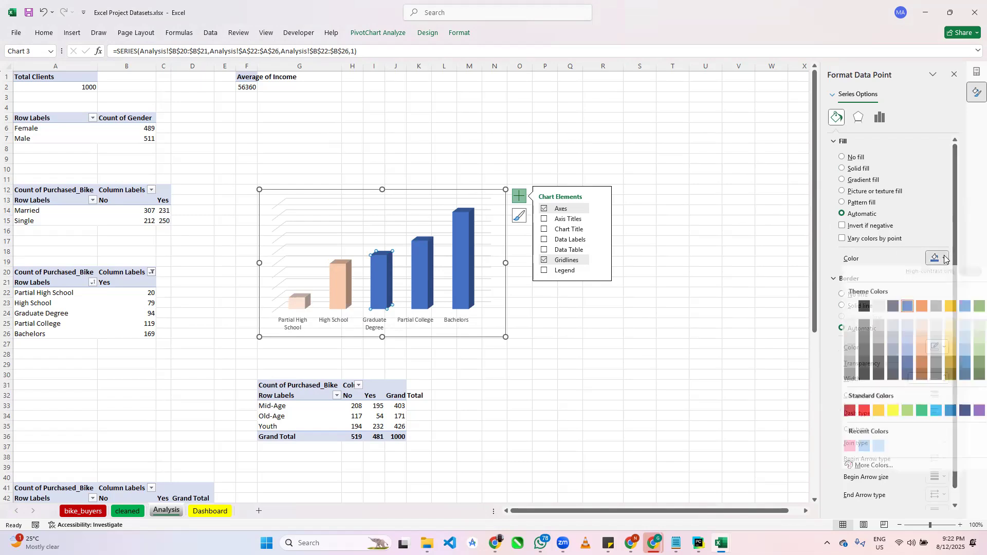
pyautogui.click(922, 356)
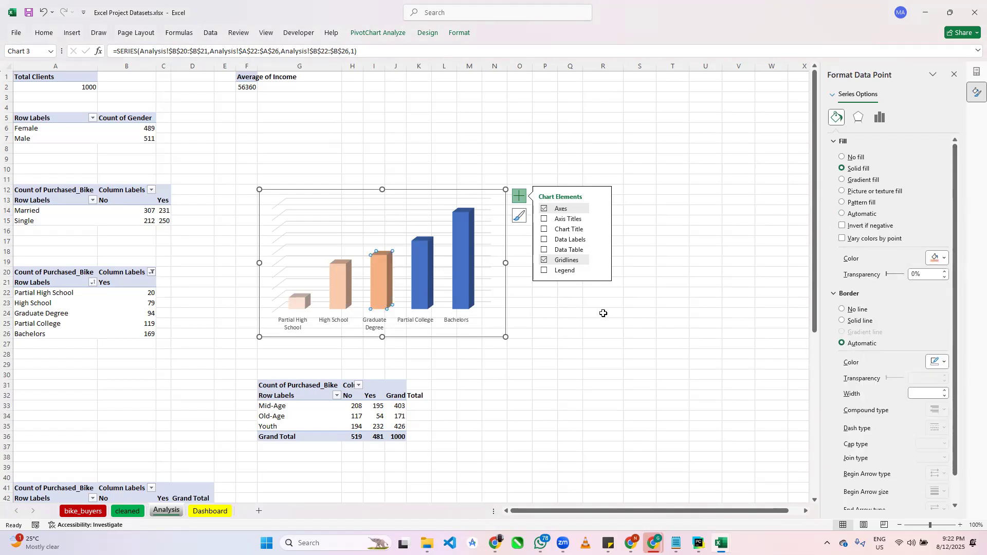
# Select only the Partial College column in the education chart.
pyautogui.click(416, 274)
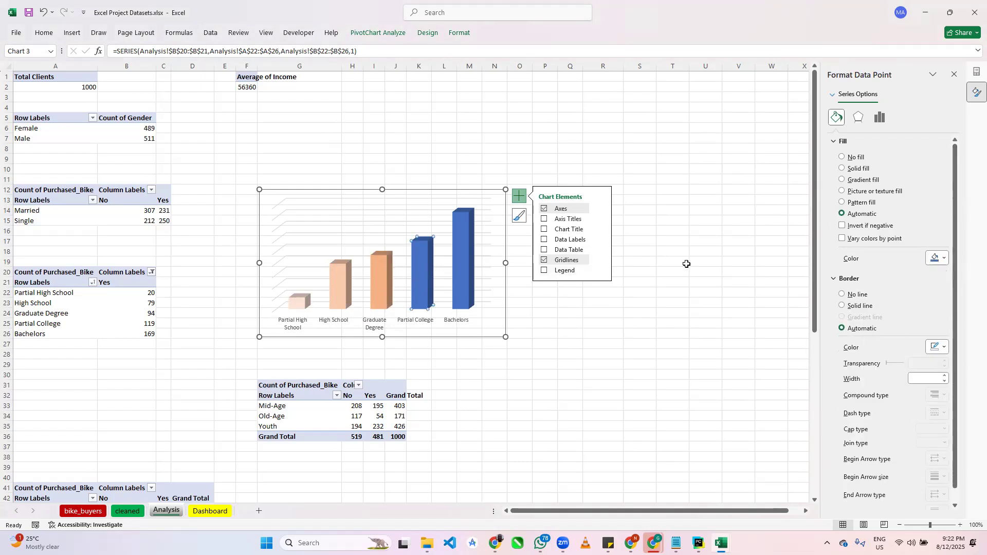
# Fill the Partial College column with dark orange and the Bachelors column with the darkest orange shade.
pyautogui.click(945, 257)
pyautogui.click(922, 362)
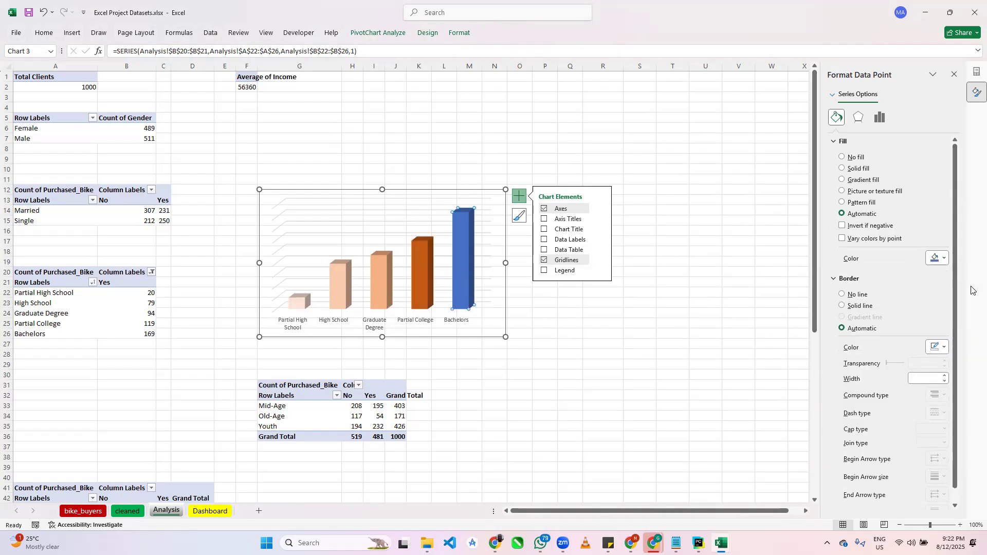
pyautogui.click(944, 258)
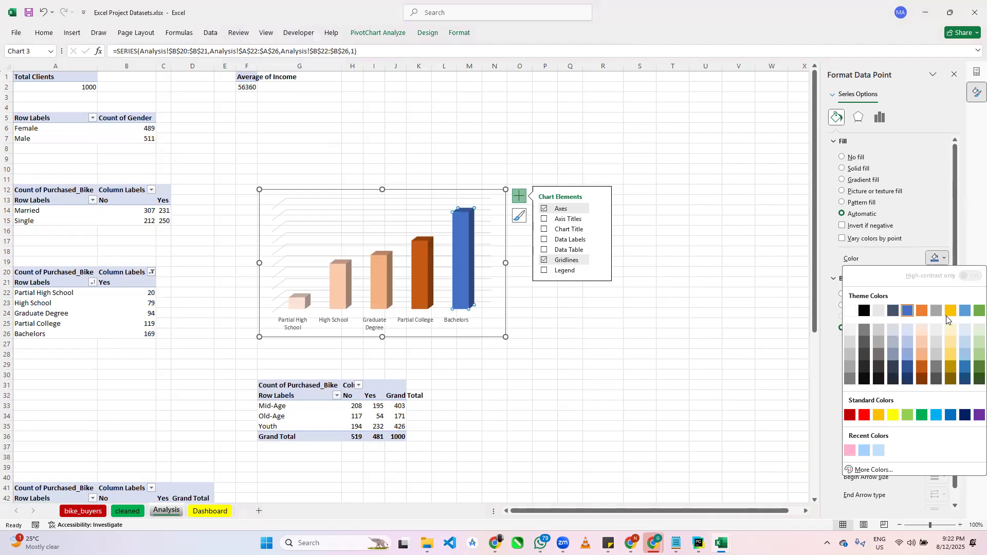
pyautogui.click(922, 379)
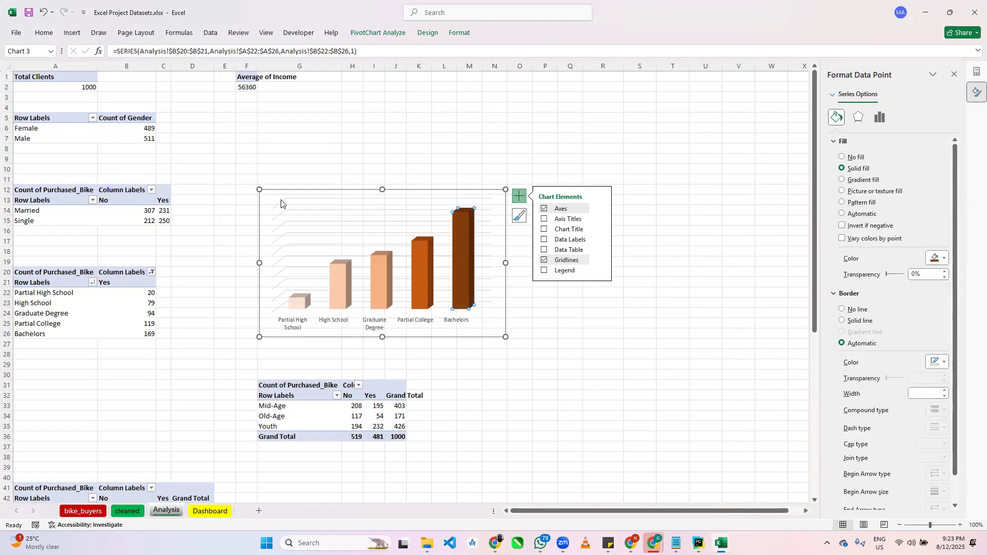
# Move the education column chart from the Analysis sheet to the Dashboard sheet.
pyautogui.click(302, 193)
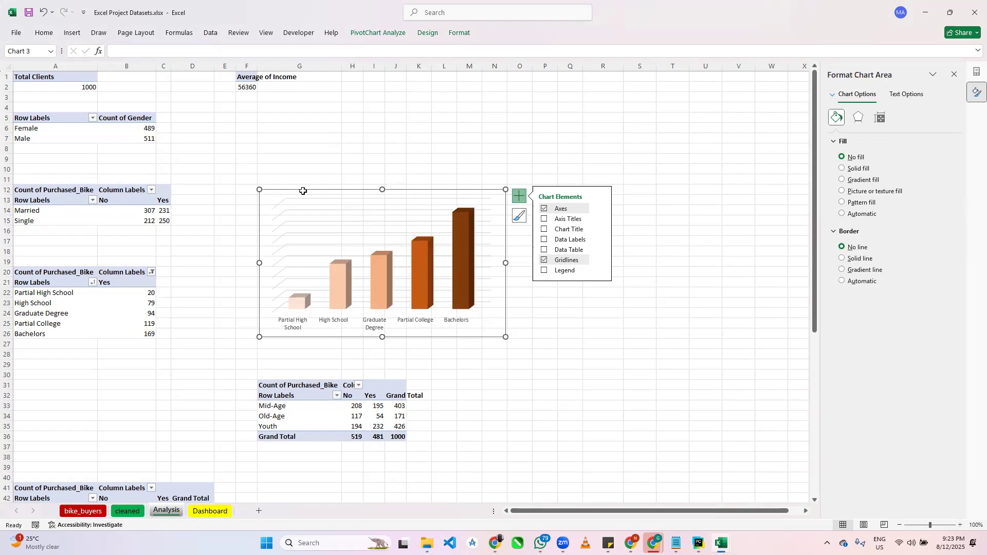
pyautogui.press('Delete')
pyautogui.click(204, 510)
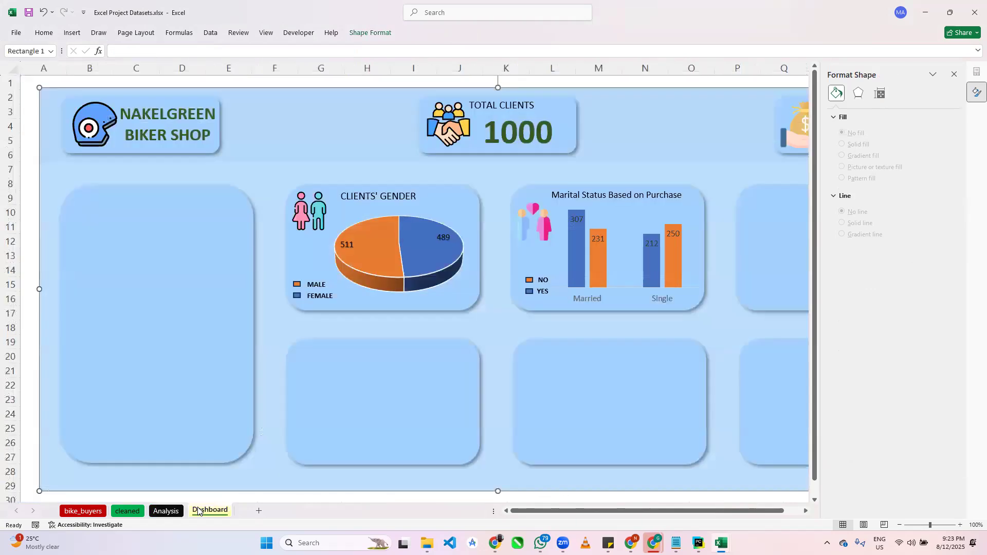
pyautogui.hotkey('ctrl', 'v')
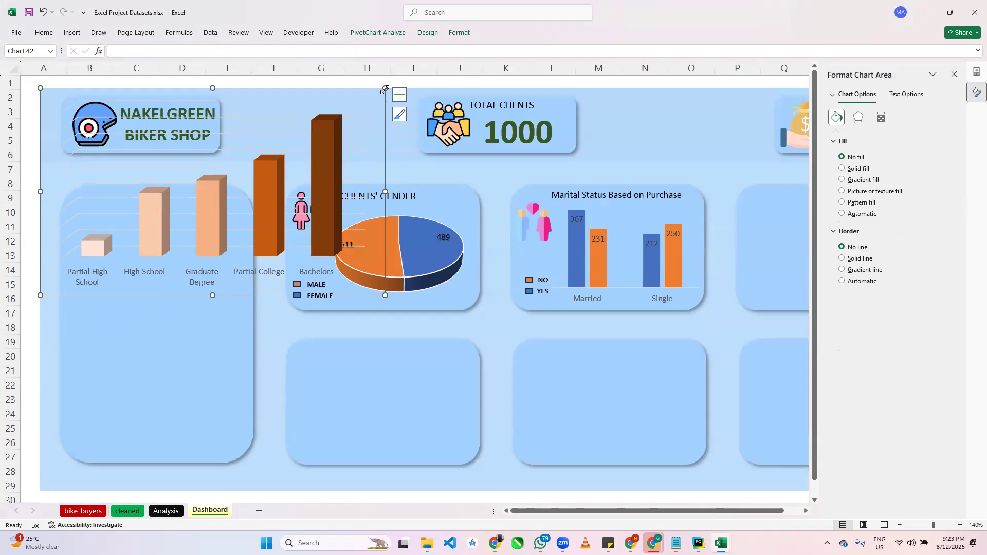
# Shrink the pasted education chart and position it over the empty card below the Clients' Gender chart.
pyautogui.moveTo(385, 88); pyautogui.dragTo(440, 340)
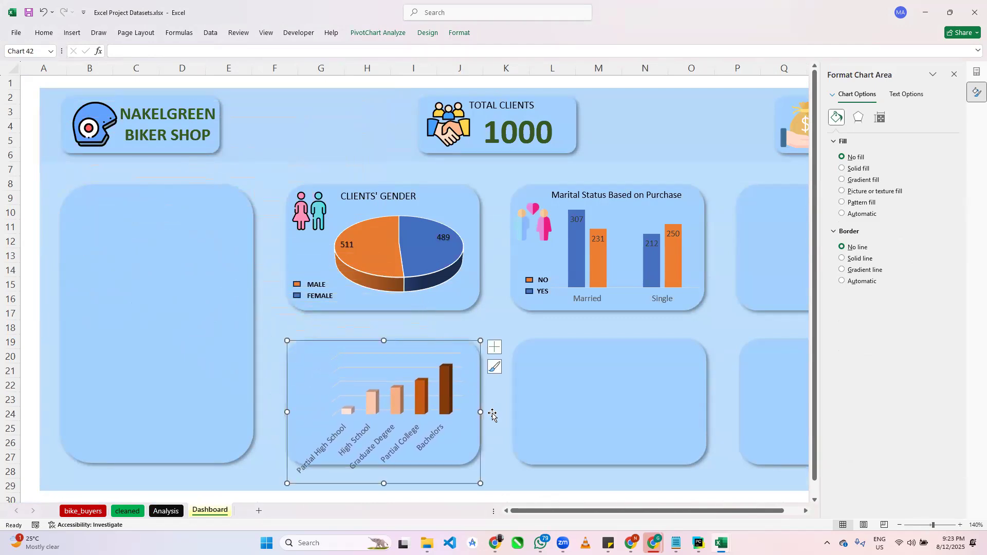
pyautogui.moveTo(481, 411); pyautogui.dragTo(530, 412)
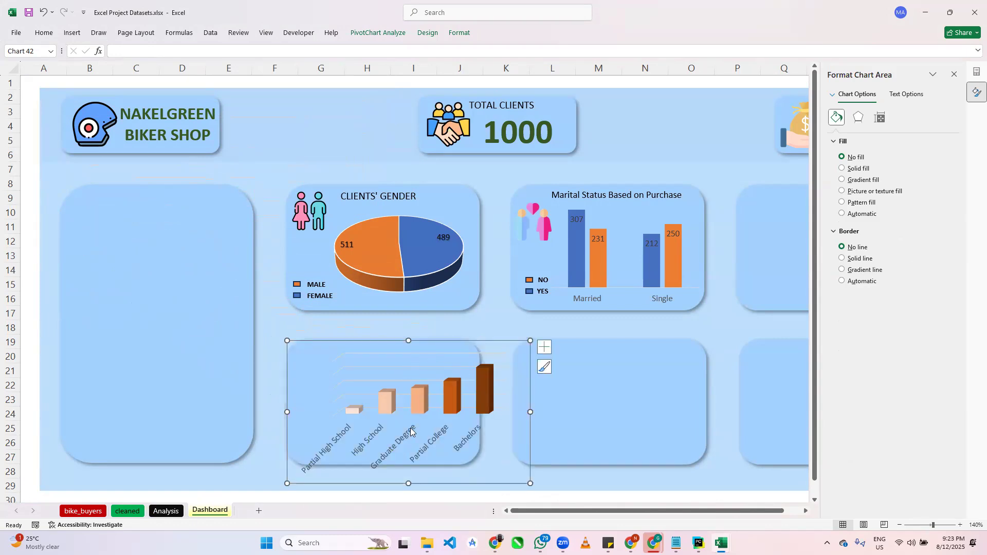
pyautogui.moveTo(408, 483); pyautogui.dragTo(412, 462)
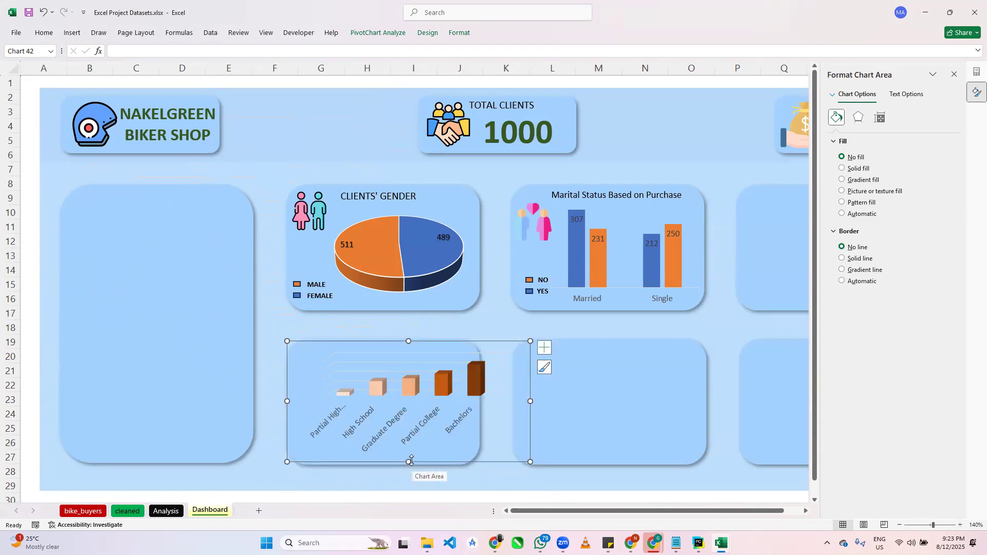
pyautogui.moveTo(408, 461); pyautogui.dragTo(408, 493)
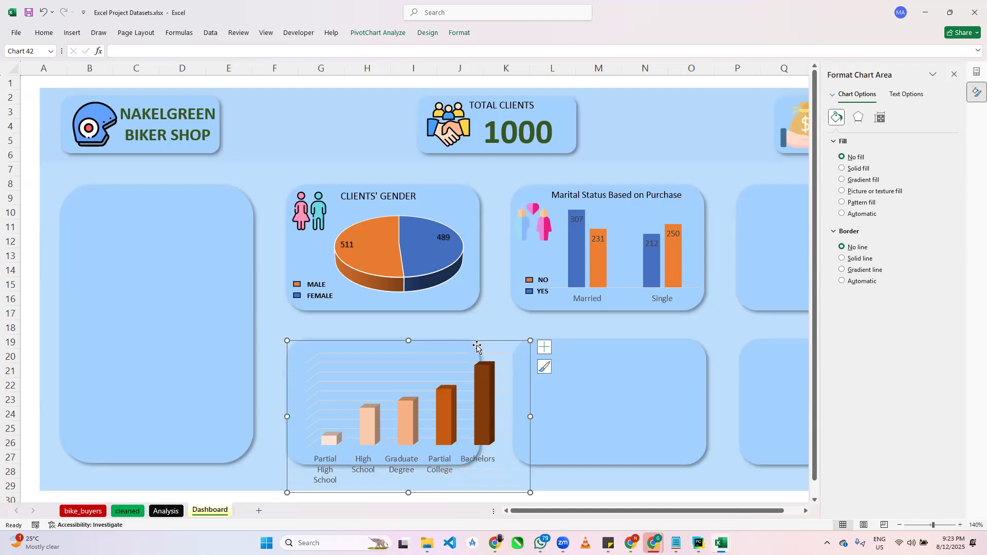
pyautogui.moveTo(475, 343); pyautogui.dragTo(474, 326)
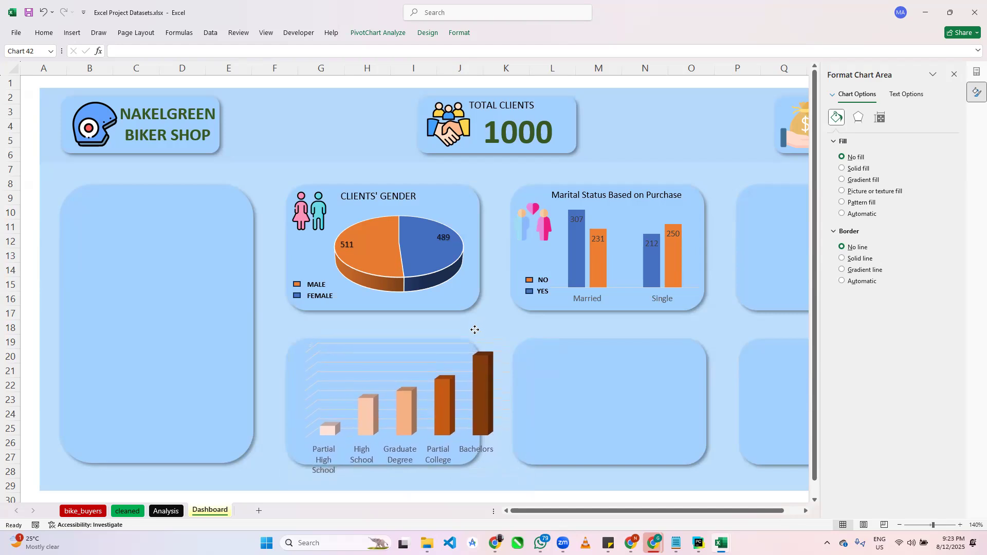
# Hide the education chart's axes and resize it to fit inside the card below Clients' Gender.
pyautogui.click(542, 338)
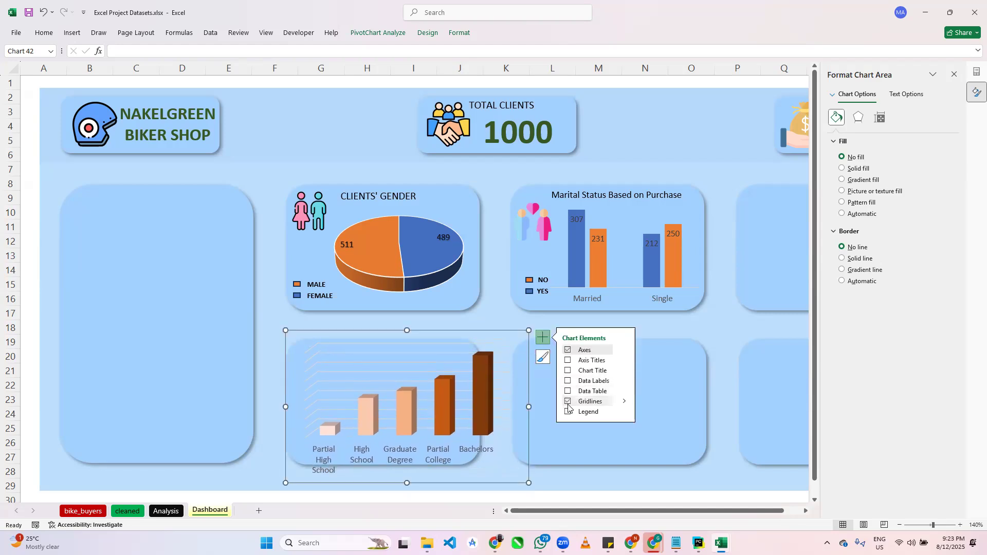
pyautogui.click(568, 350)
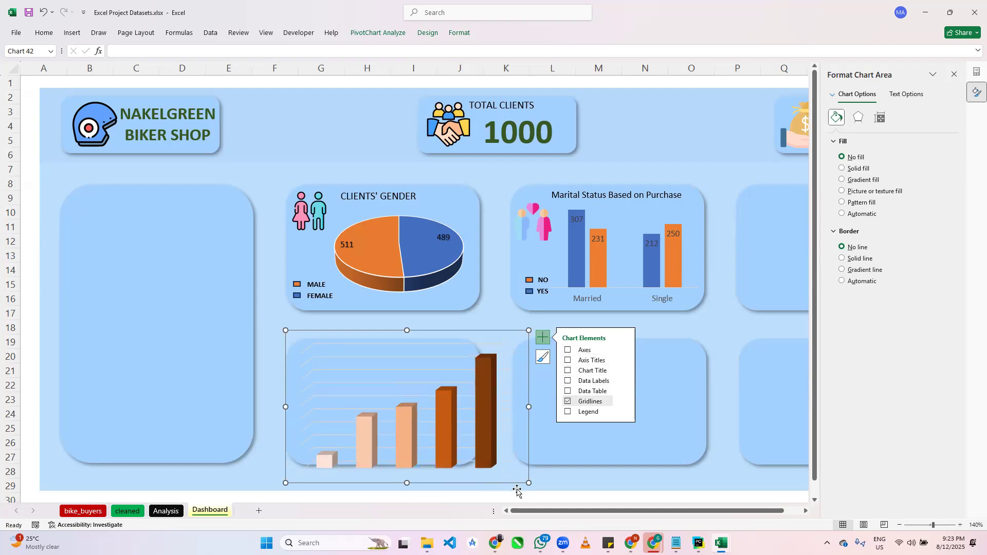
pyautogui.moveTo(527, 484); pyautogui.dragTo(493, 447)
pyautogui.moveTo(437, 329); pyautogui.dragTo(444, 341)
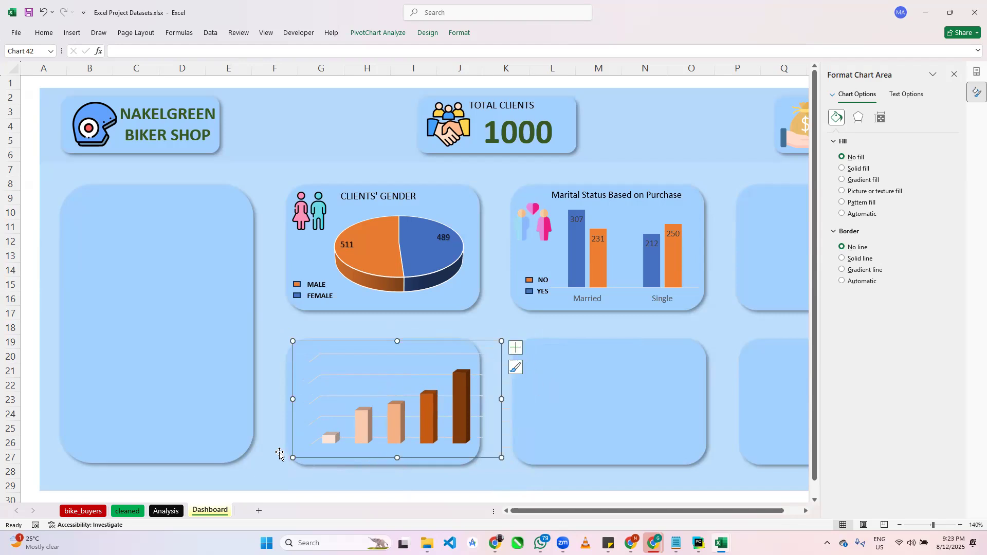
pyautogui.moveTo(293, 399); pyautogui.dragTo(314, 399)
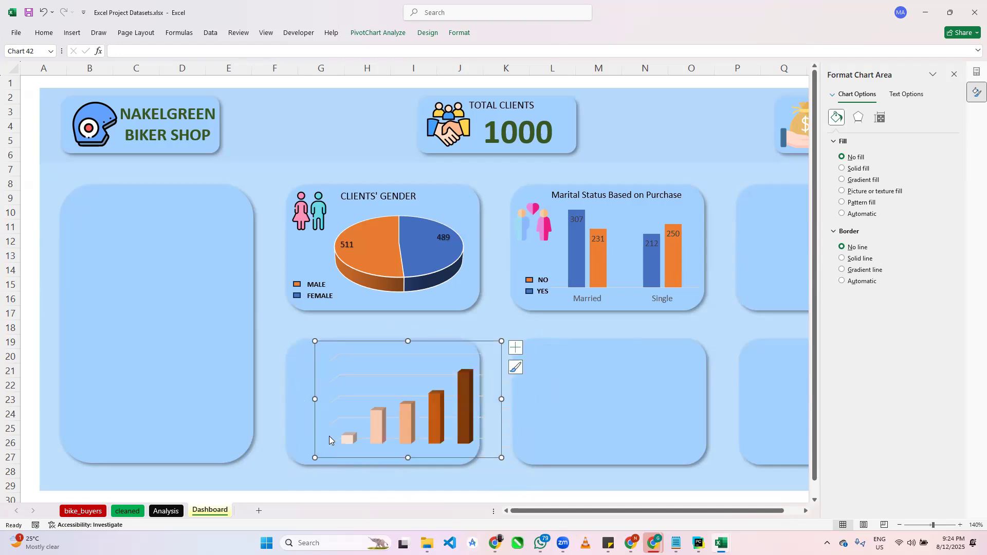
pyautogui.moveTo(501, 399); pyautogui.dragTo(479, 398)
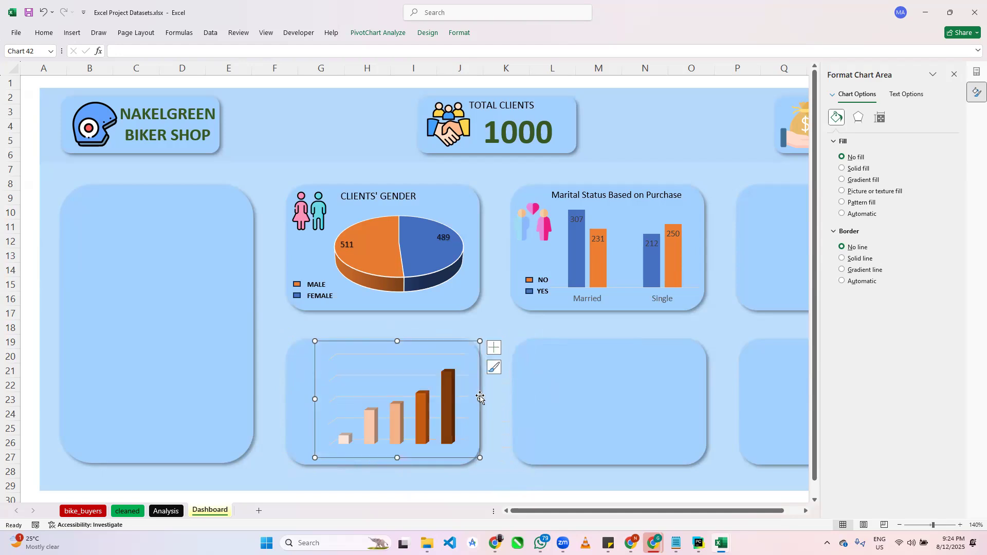
# Delete the empty card below the Marital Status chart and widen the education chart's card into the freed space.
pyautogui.click(571, 389)
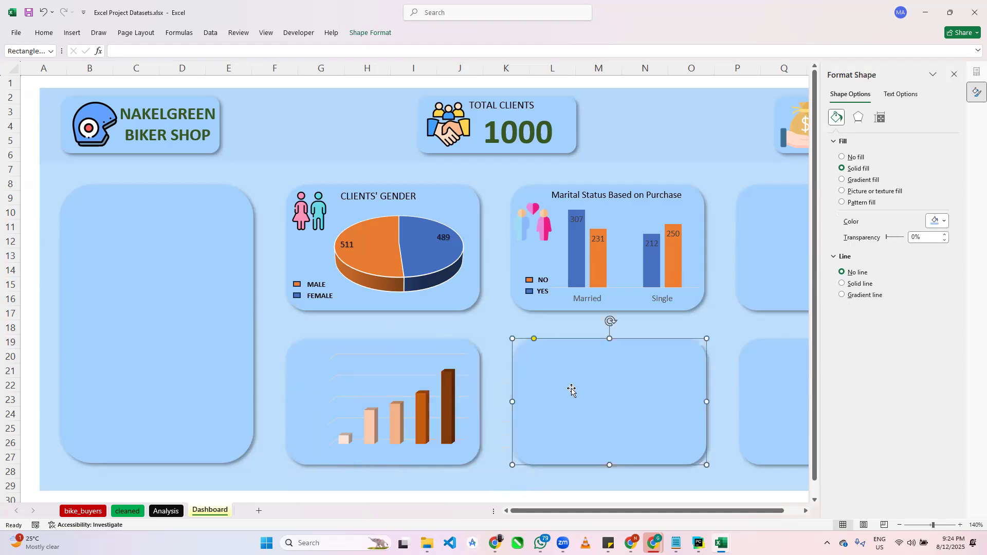
pyautogui.press('Delete')
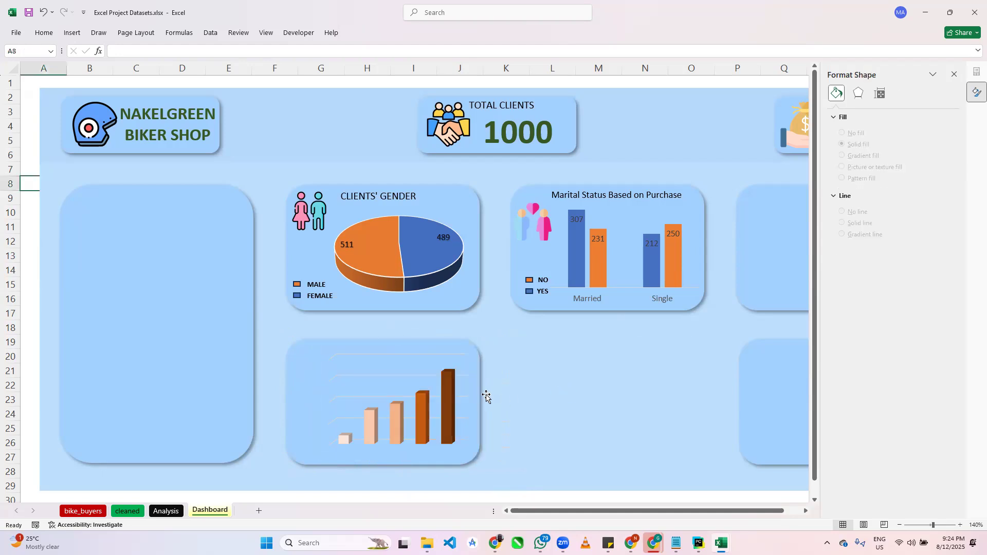
pyautogui.click(473, 392)
pyautogui.moveTo(482, 400); pyautogui.dragTo(657, 413)
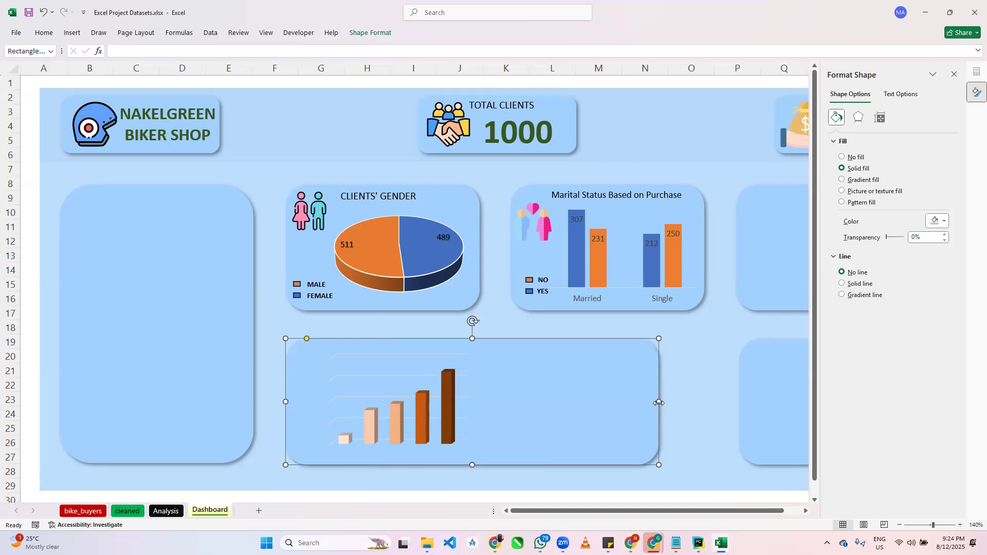
pyautogui.moveTo(657, 401); pyautogui.dragTo(615, 402)
# Widen the education column chart to reach the far edge of its enlarged card.
pyautogui.click(473, 400)
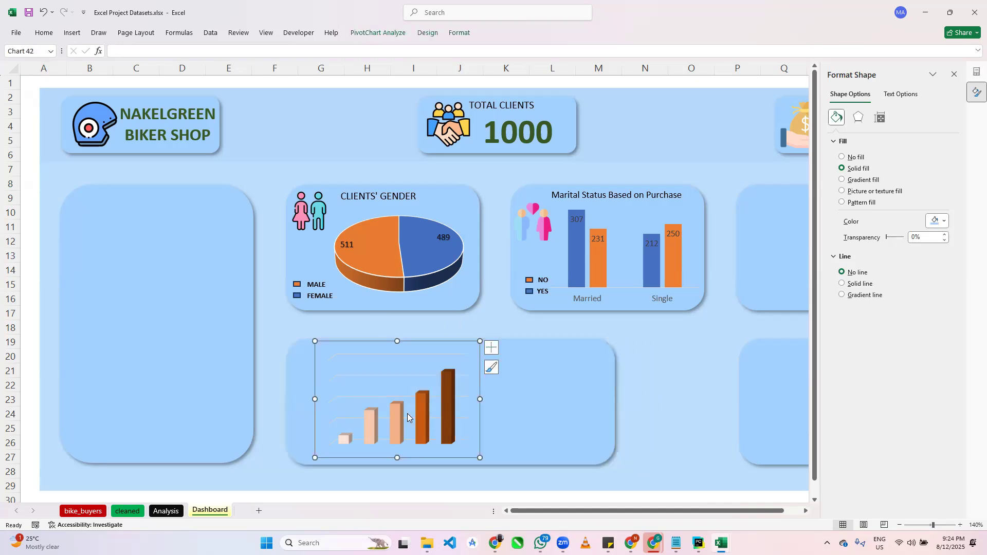
pyautogui.moveTo(479, 399); pyautogui.dragTo(616, 401)
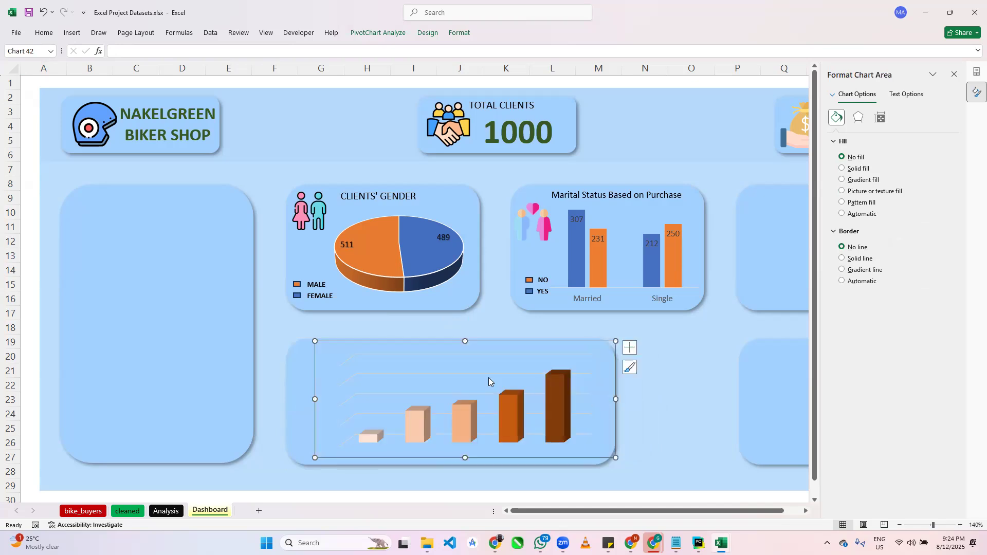
pyautogui.click(401, 347)
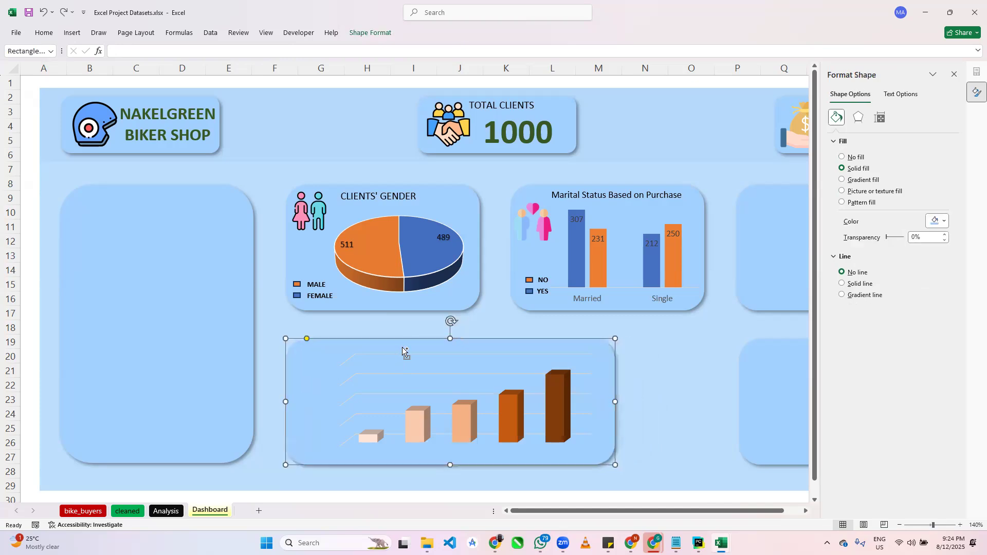
pyautogui.click(385, 370)
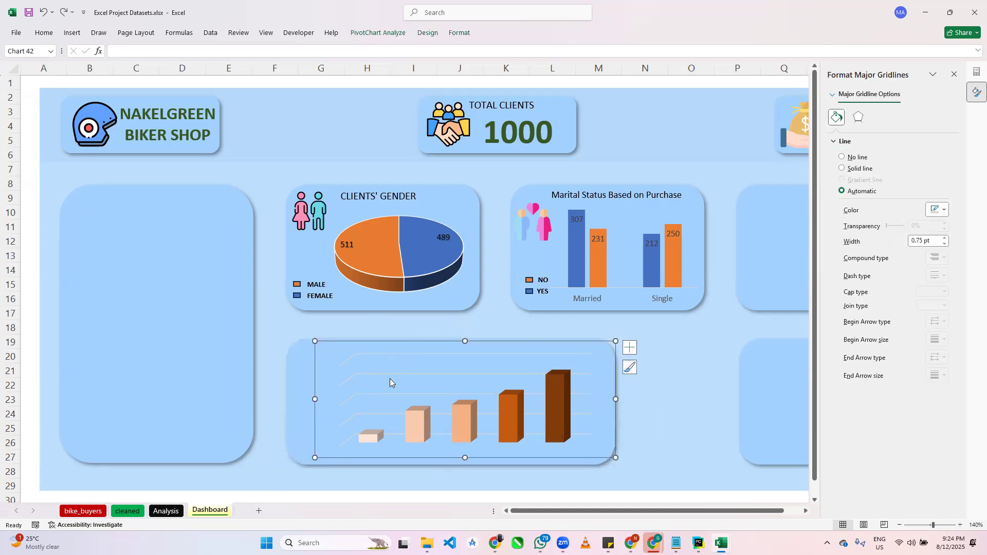
pyautogui.moveTo(405, 346); pyautogui.dragTo(422, 346)
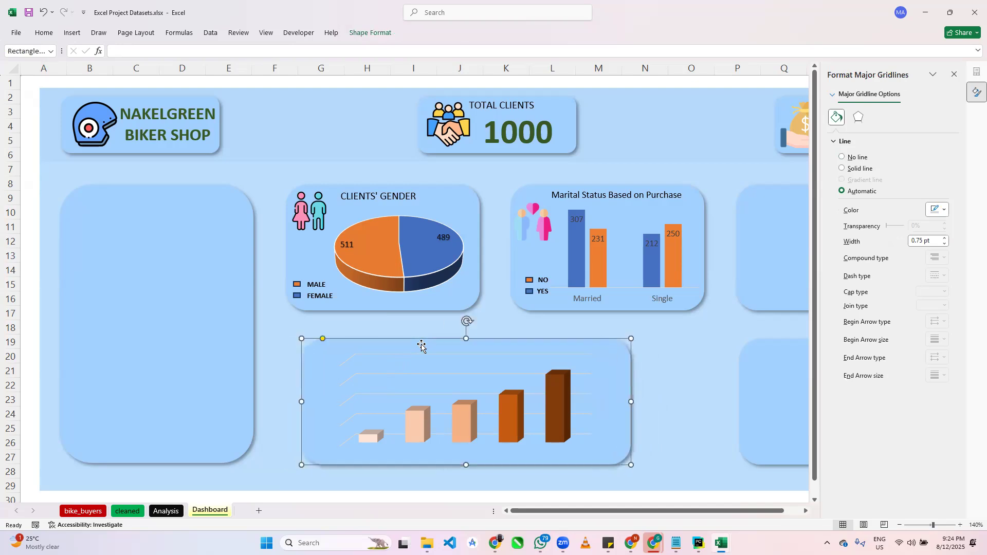
pyautogui.hotkey('ctrl', 'z')
# Shift the education column chart slightly to the right relative to its card.
pyautogui.click(411, 353)
pyautogui.click(430, 354)
pyautogui.moveTo(430, 353)
pyautogui.mouseDown()
pyautogui.moveTo(428, 341)
pyautogui.moveTo(438, 342)
pyautogui.mouseUp()
pyautogui.hotkey('ctrl', 'z')
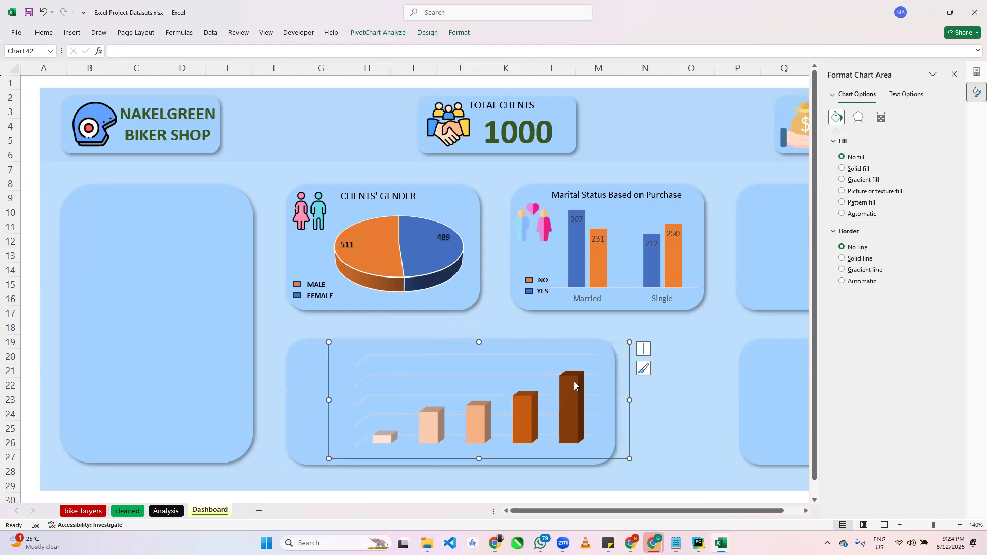
# Try showing the legend and then the axes on the education chart, hiding each again.
pyautogui.click(643, 349)
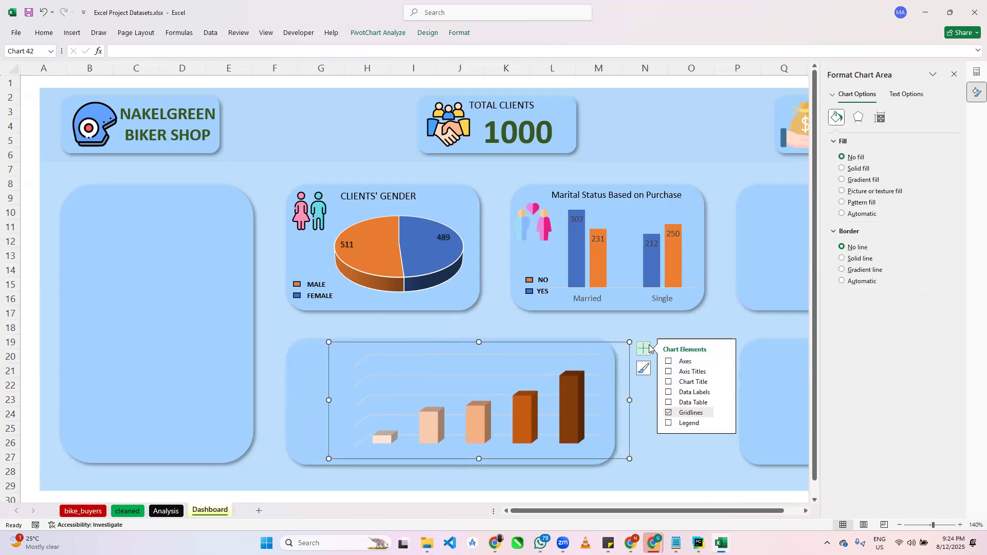
pyautogui.click(668, 423)
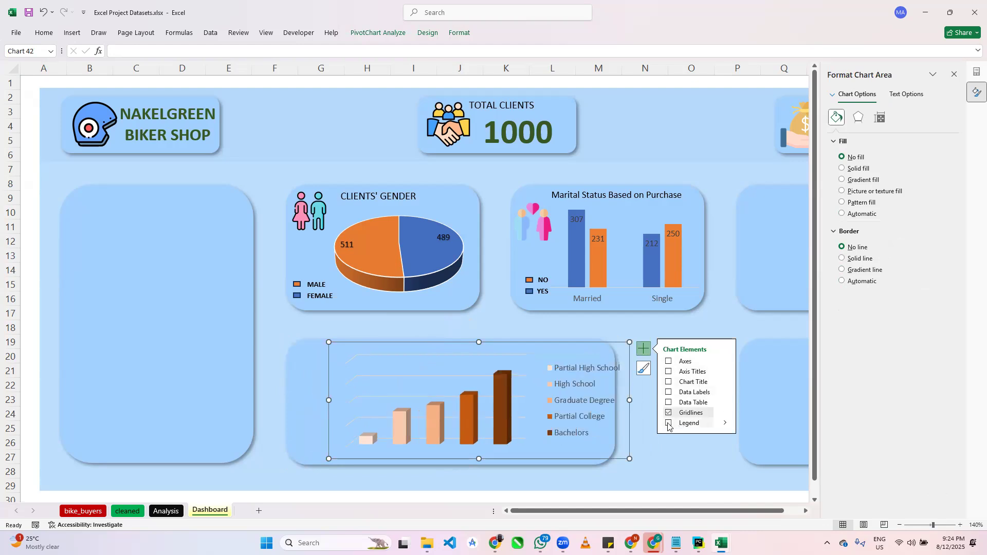
pyautogui.click(668, 423)
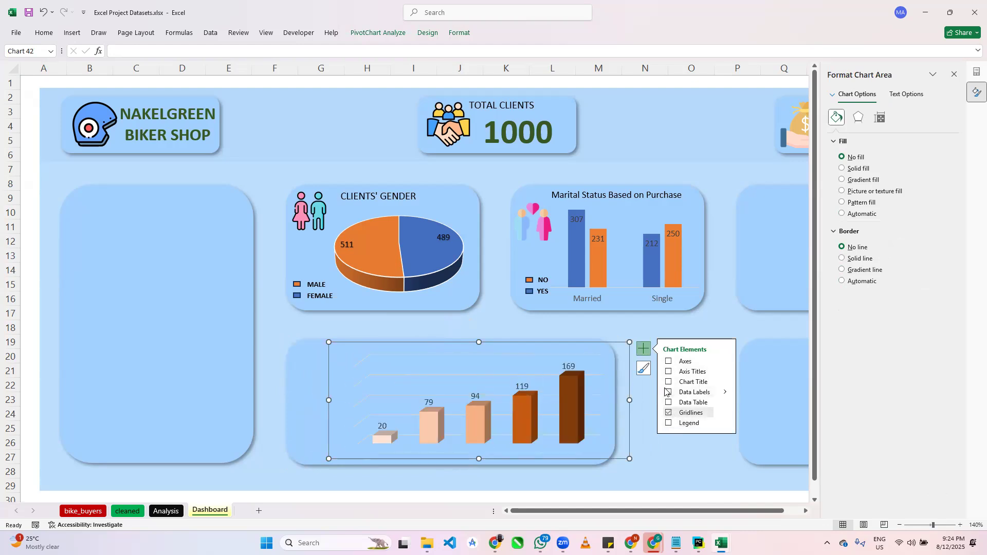
pyautogui.click(668, 360)
pyautogui.click(724, 361)
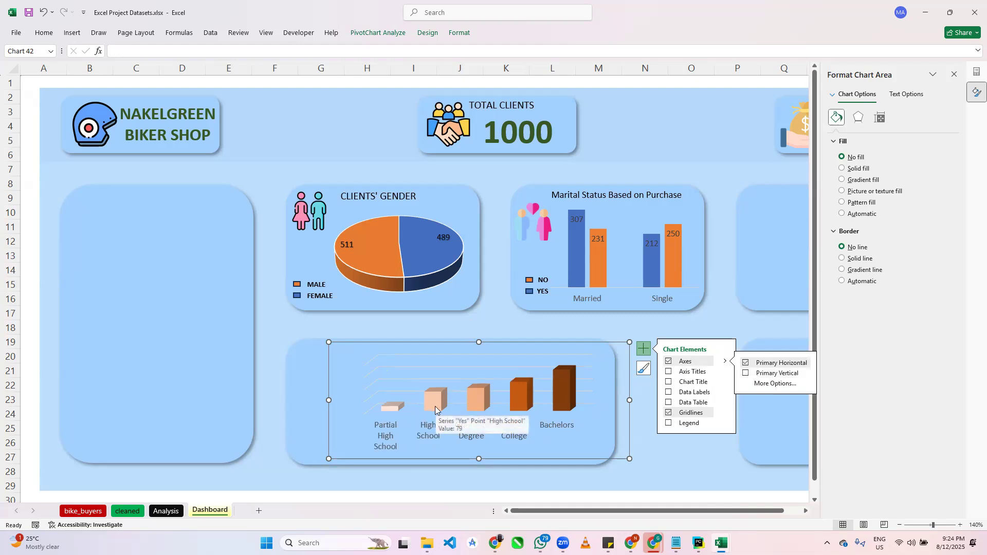
pyautogui.click(668, 361)
# Show the education chart's legend and move it closer to the columns, inside the card.
pyautogui.click(668, 423)
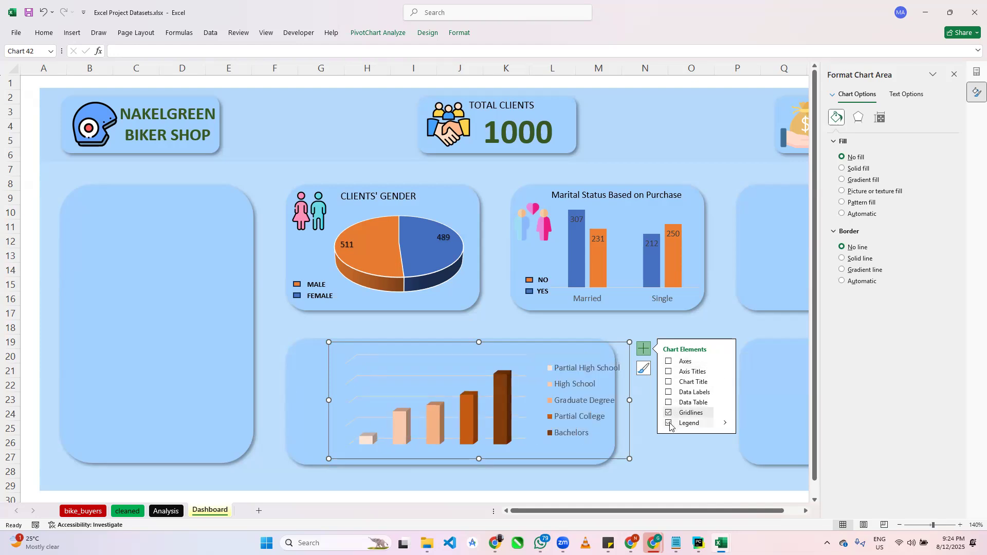
pyautogui.click(571, 369)
pyautogui.moveTo(575, 362); pyautogui.dragTo(495, 360)
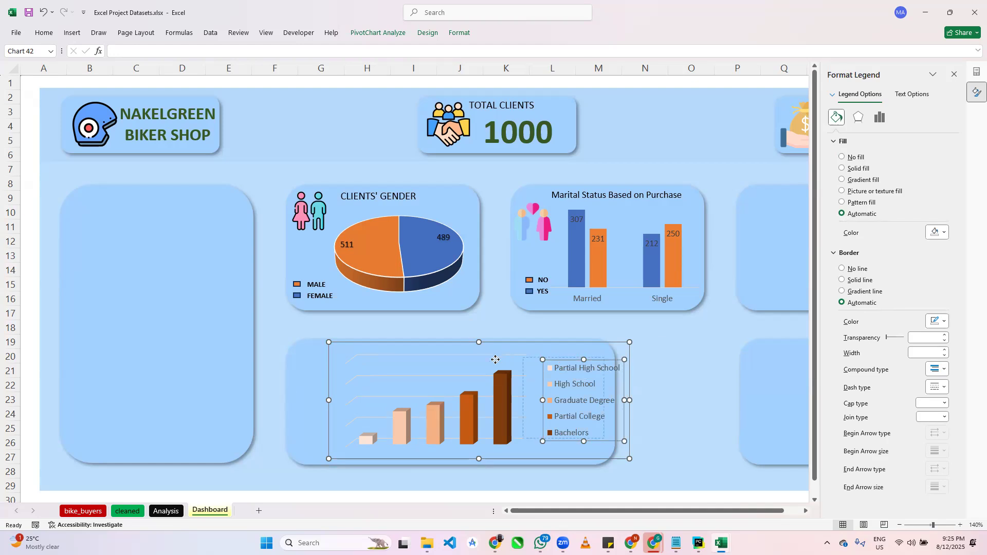
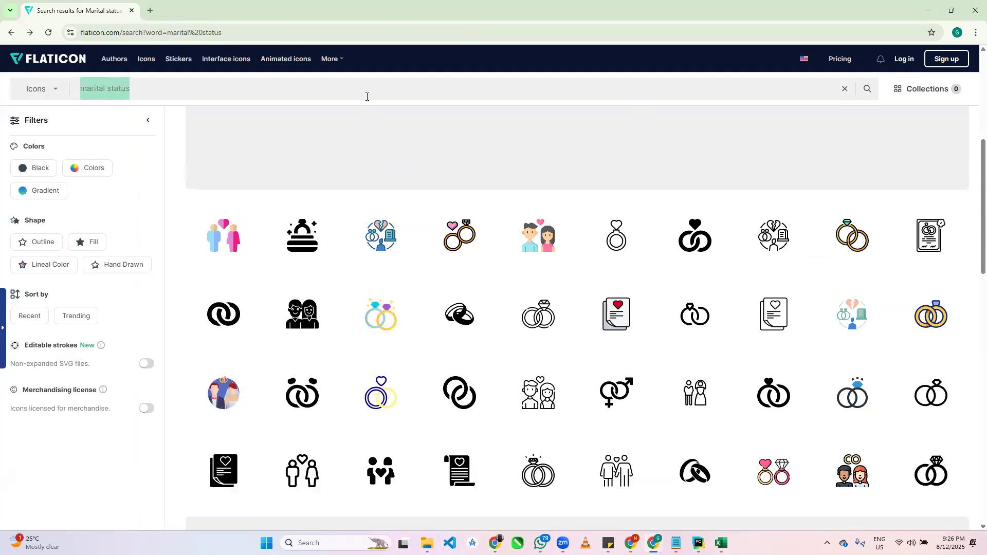
# Search Flaticon for education icons and copy the colored graduation cap on stacked books as PNG.
pyautogui.write('EDUCATION')
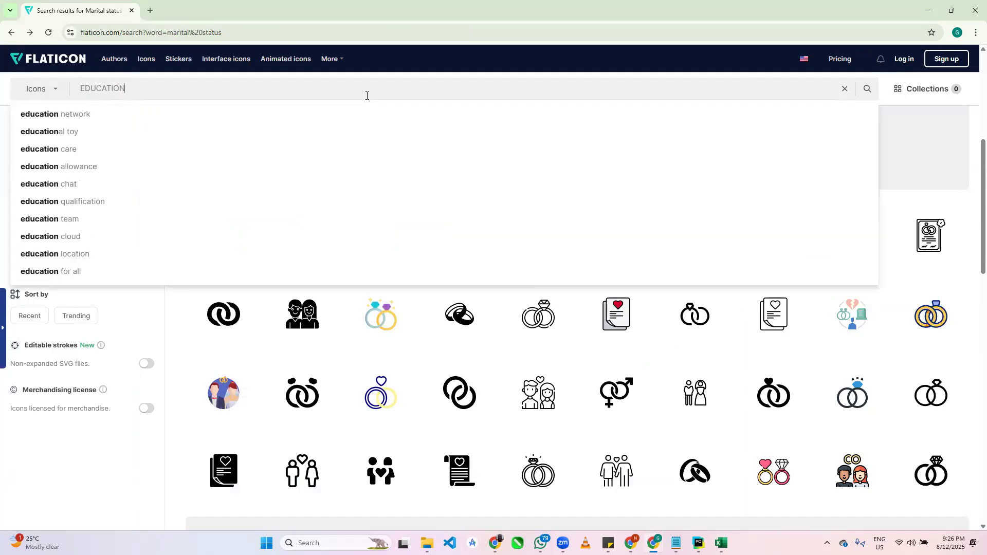
pyautogui.press('Return')
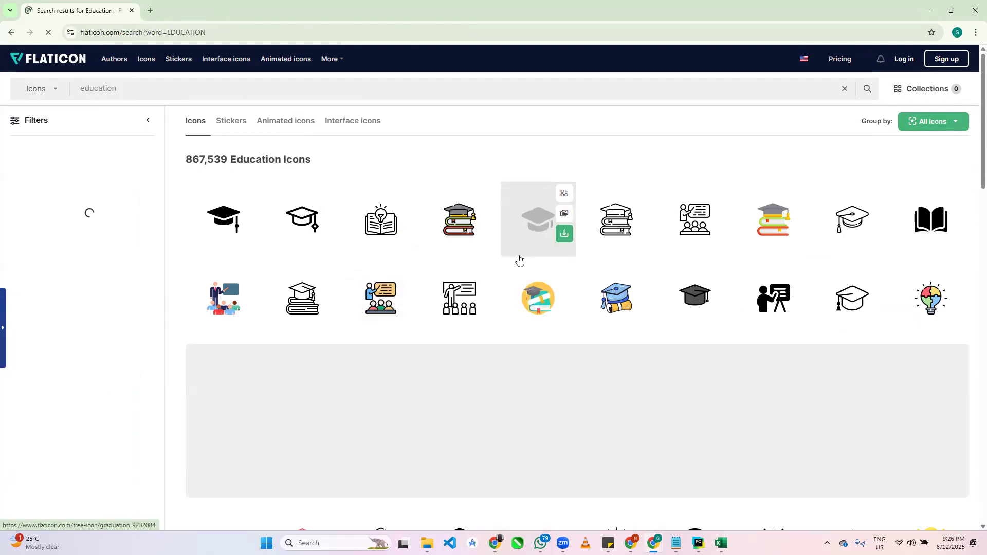
pyautogui.scroll(-4, 520, 259)
pyautogui.scroll(-2, 520, 258)
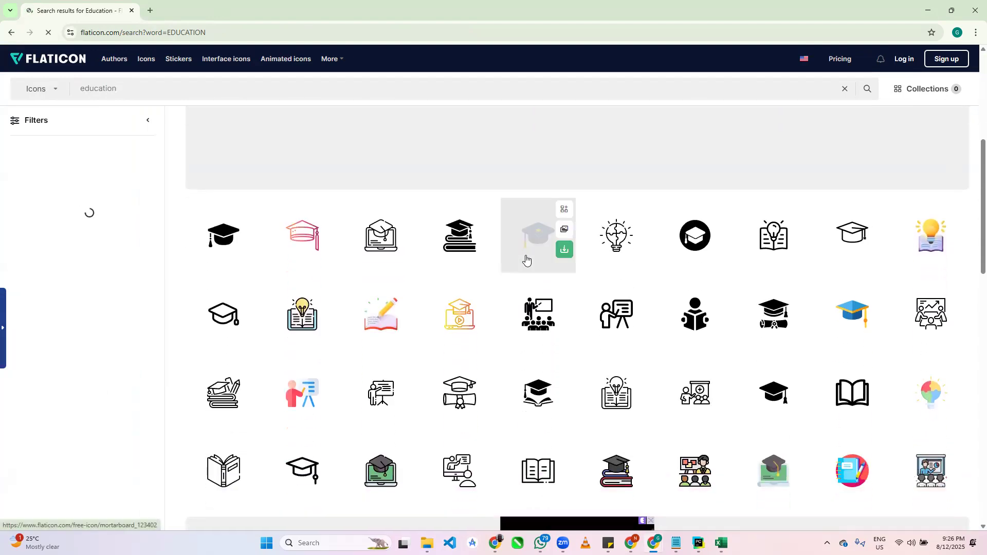
pyautogui.scroll(5, 514, 262)
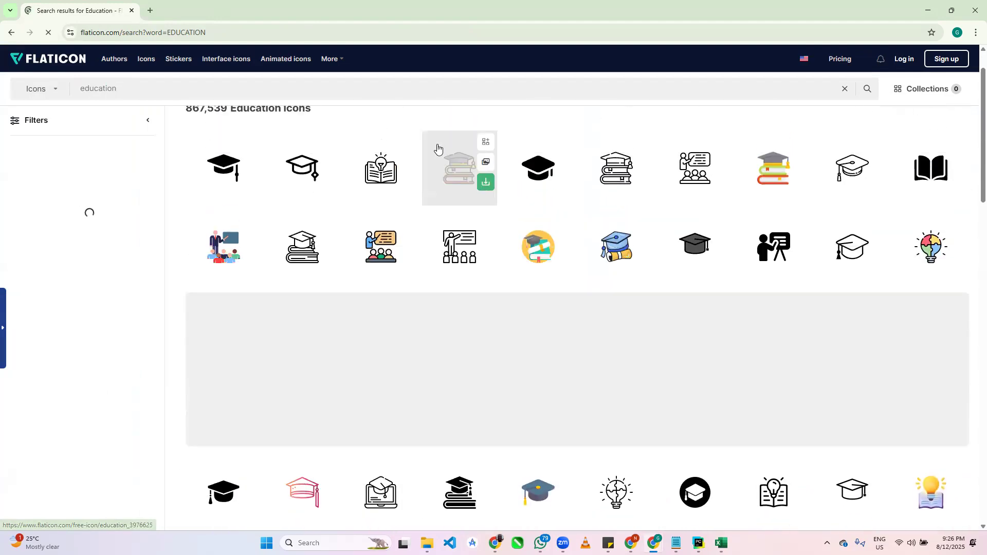
pyautogui.click(456, 172)
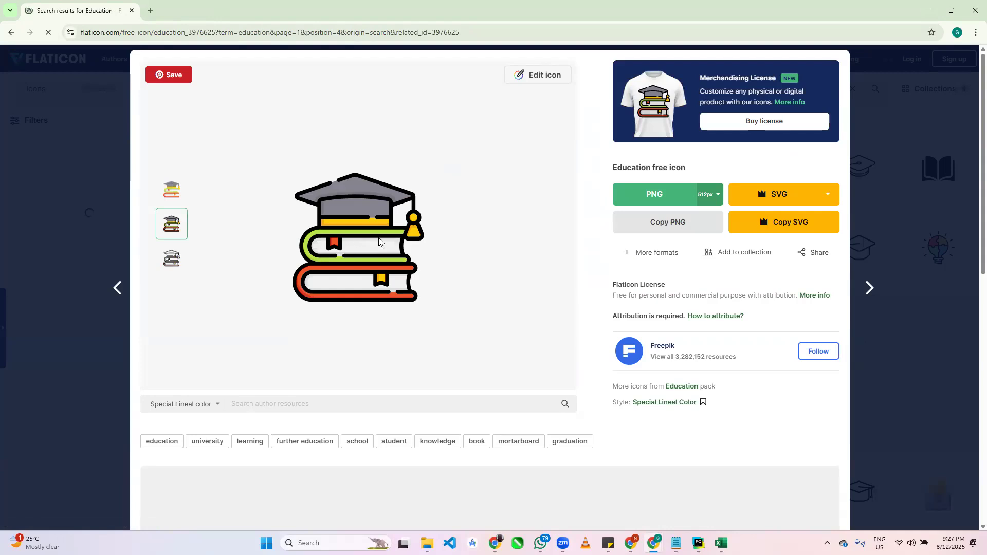
pyautogui.click(664, 231)
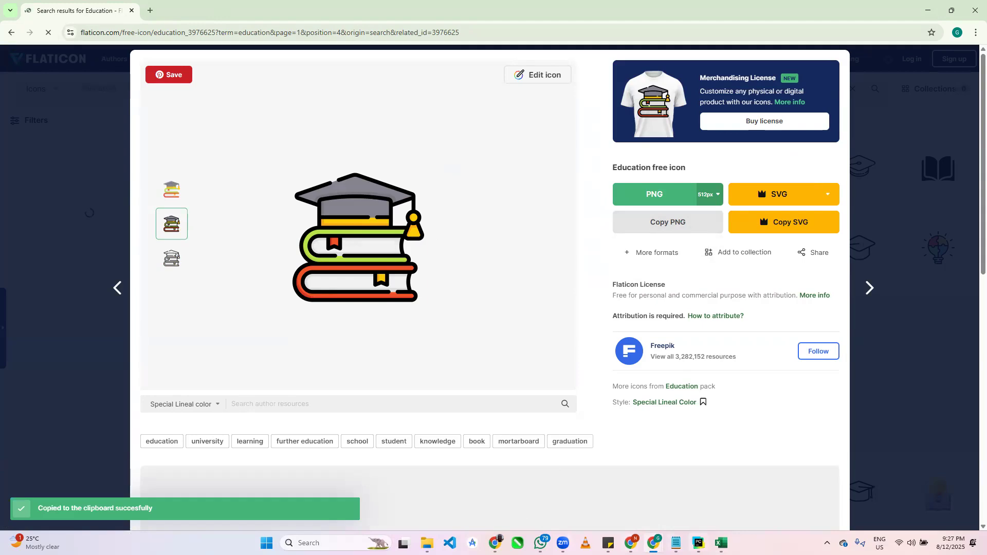
# Paste the education icon into the Excel dashboard, shrink it and place it beside the columns in the CLIENTS' EDUCATION card.
pyautogui.moveTo(721, 543)
pyautogui.click(763, 491)
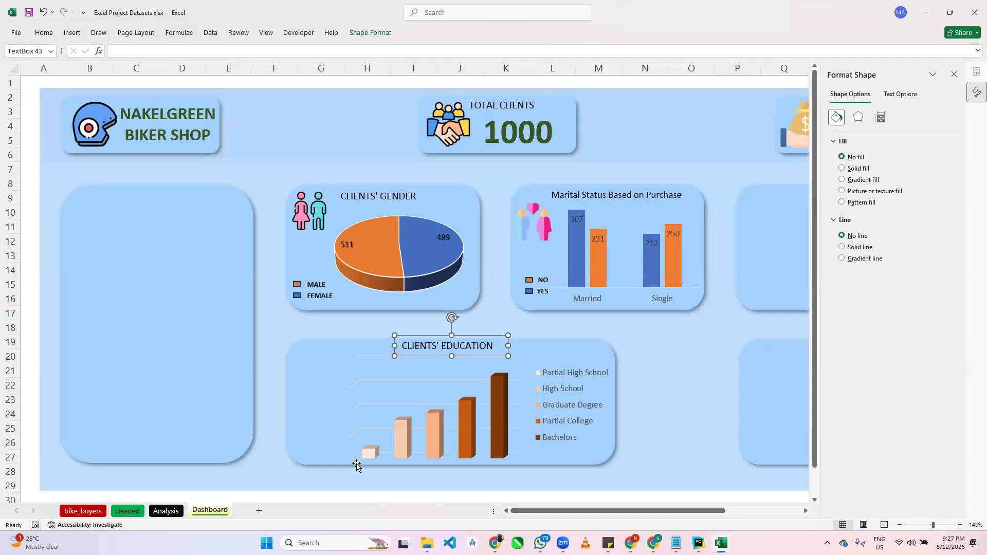
pyautogui.hotkey('ctrl', 'v')
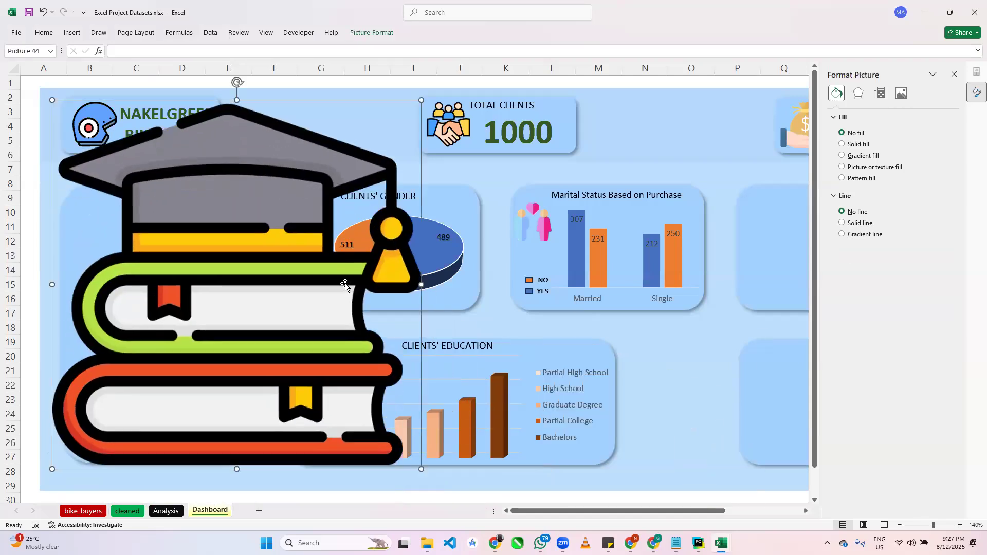
pyautogui.moveTo(422, 469); pyautogui.dragTo(190, 165)
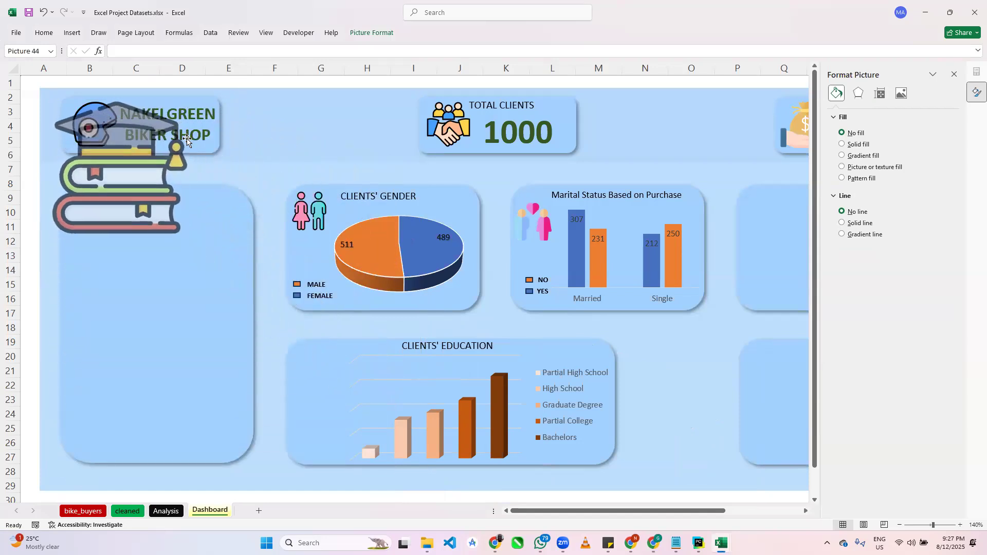
pyautogui.moveTo(65, 104); pyautogui.dragTo(306, 377)
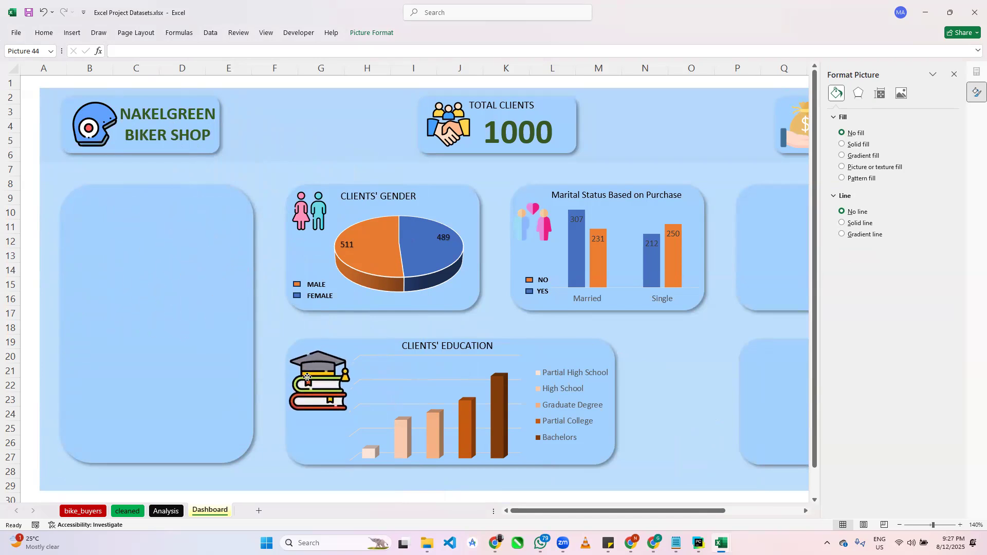
pyautogui.moveTo(351, 411); pyautogui.dragTo(324, 386)
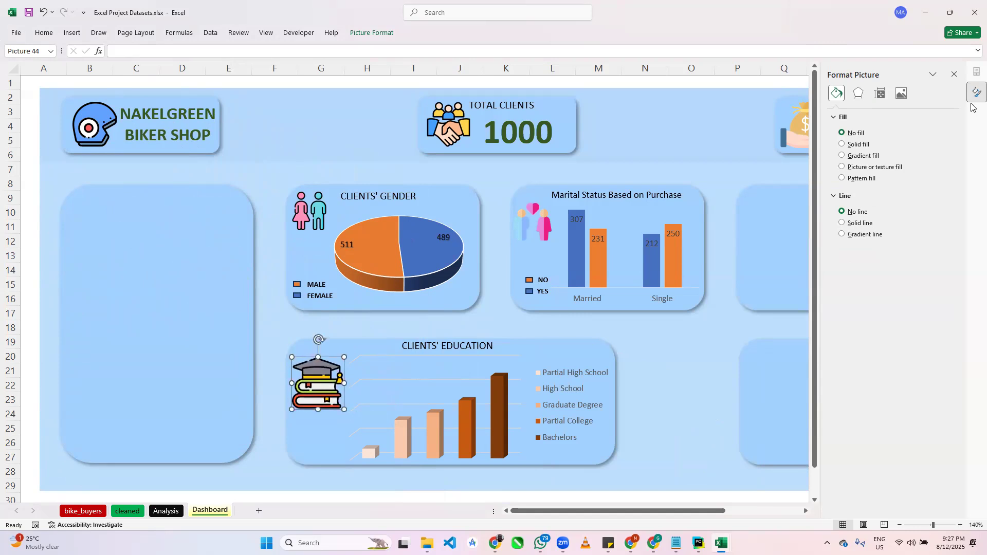
pyautogui.click(954, 74)
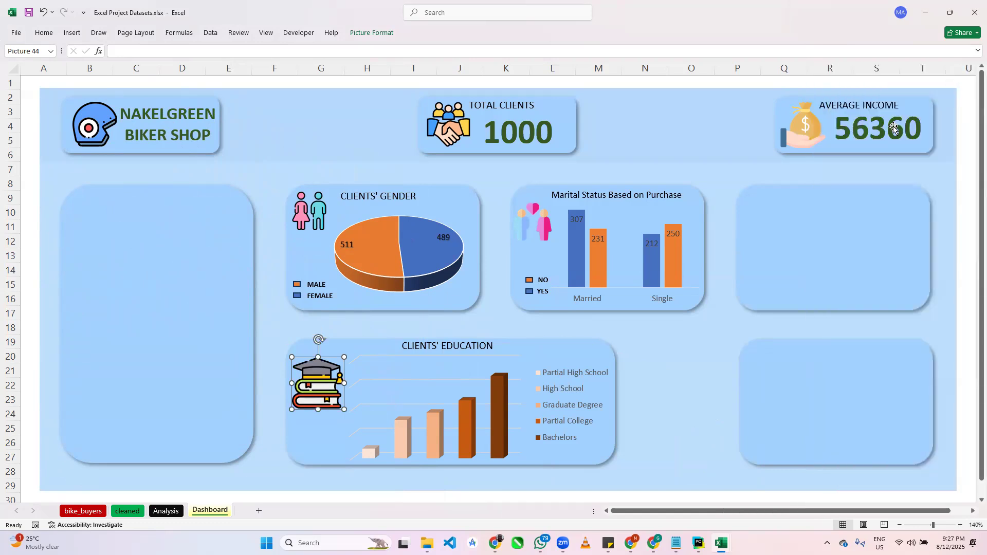
# Widen the empty card beside the education card toward it, narrowing the gap between the two.
pyautogui.click(695, 366)
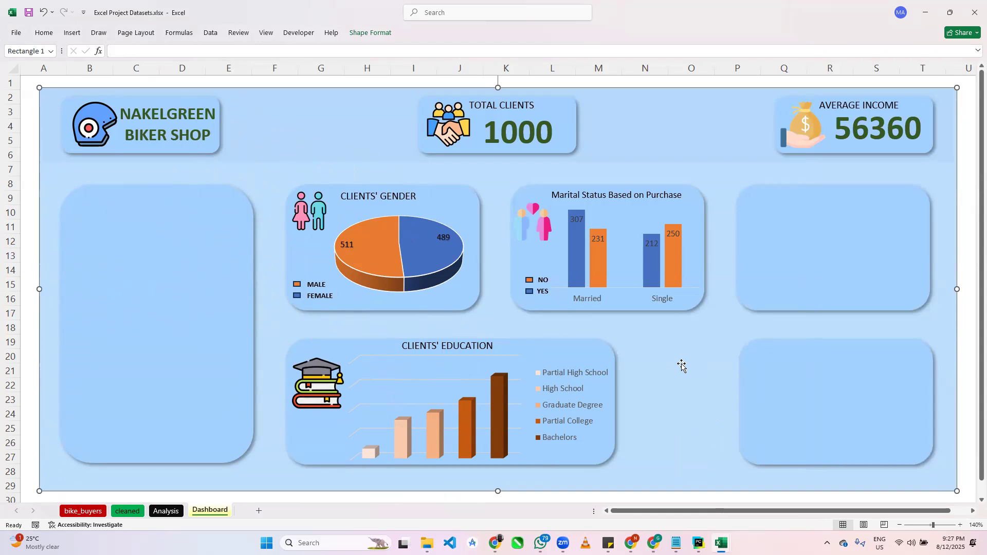
pyautogui.click(755, 392)
pyautogui.moveTo(739, 401); pyautogui.dragTo(651, 397)
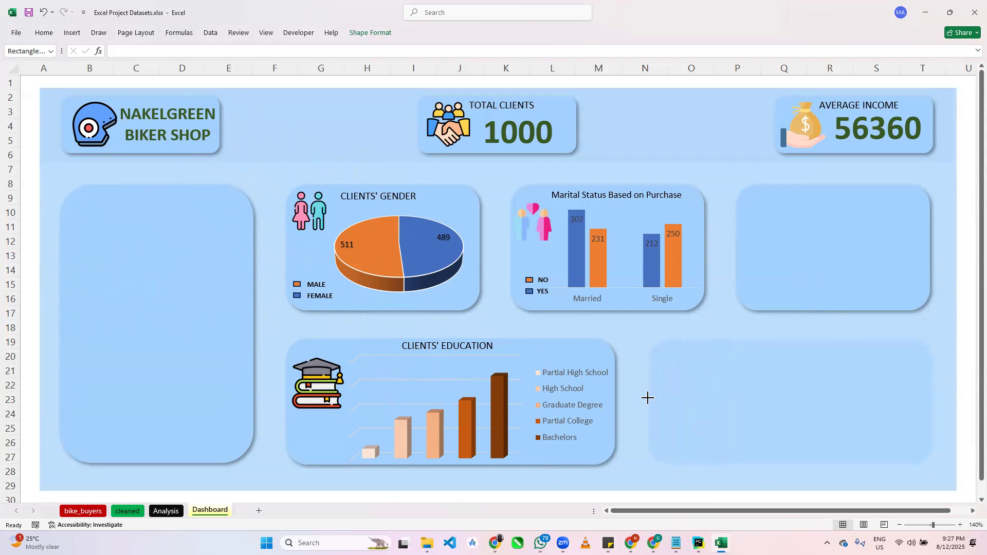
pyautogui.moveTo(648, 398); pyautogui.dragTo(648, 399)
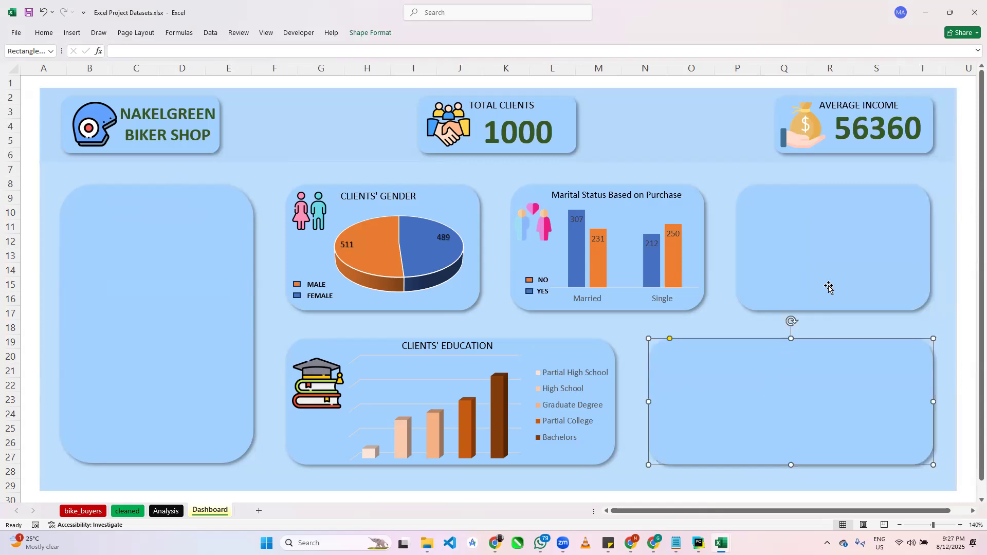
pyautogui.click(837, 267)
pyautogui.click(743, 420)
# Remove the row and column grand totals from the age group pivot table on the Analysis sheet.
pyautogui.click(174, 516)
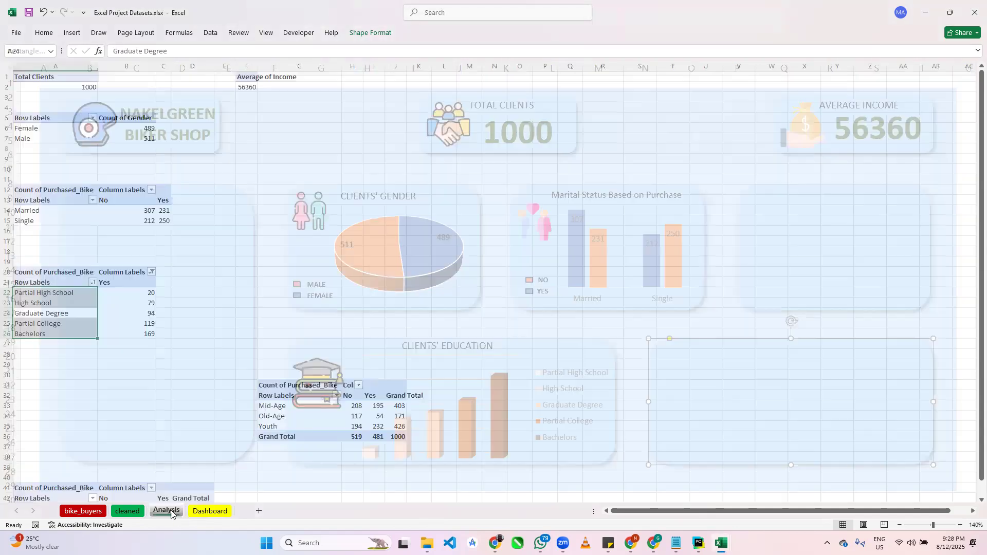
pyautogui.click(218, 331)
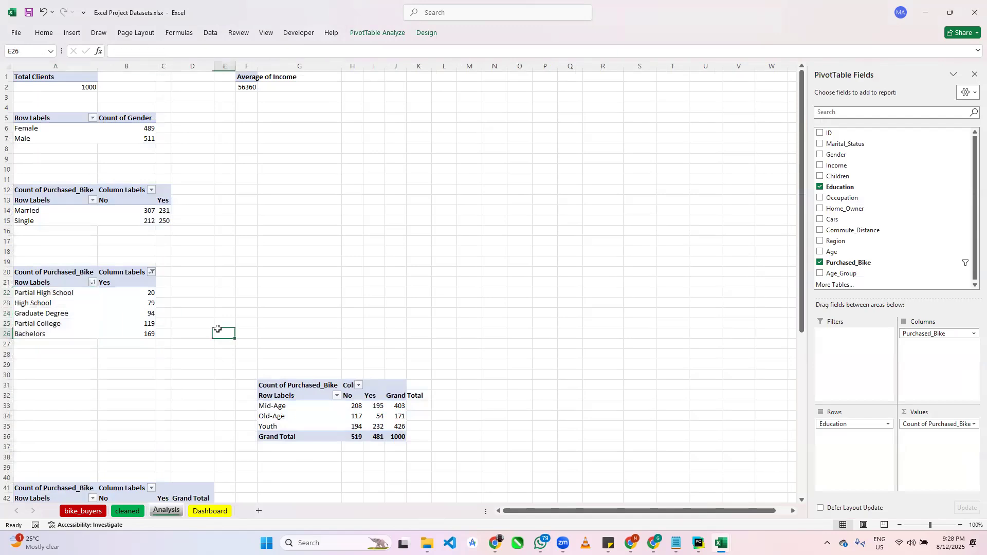
pyautogui.scroll(-2, 271, 376)
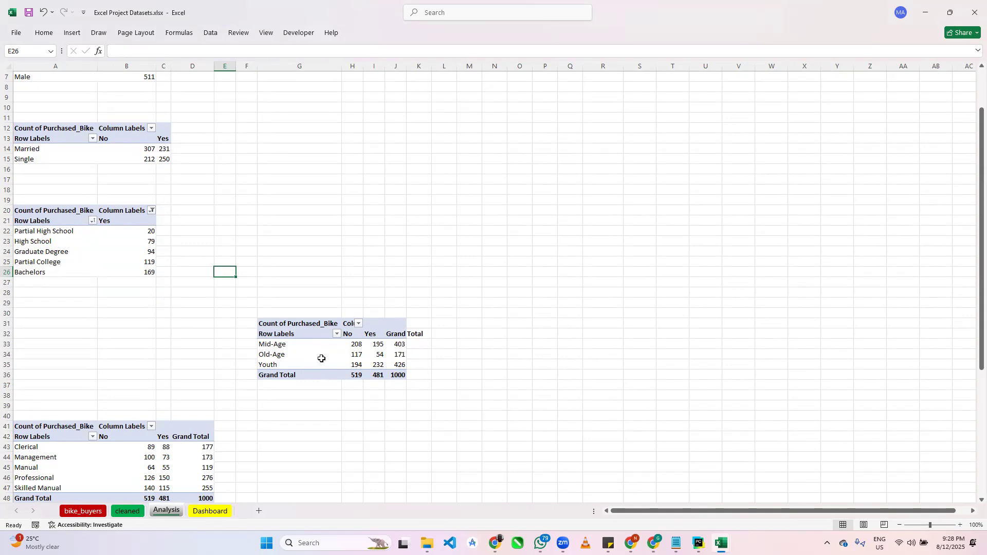
pyautogui.click(405, 334)
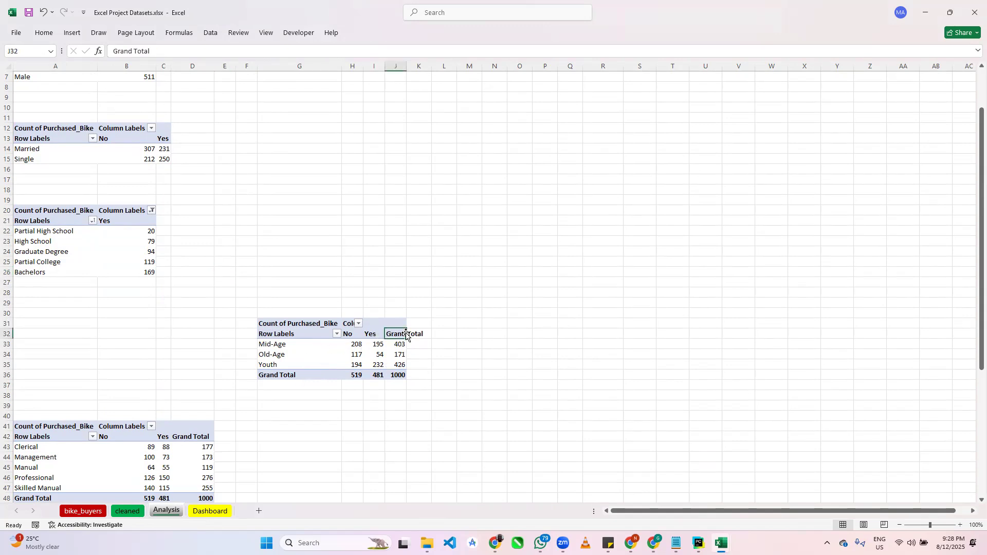
pyautogui.rightClick(397, 334)
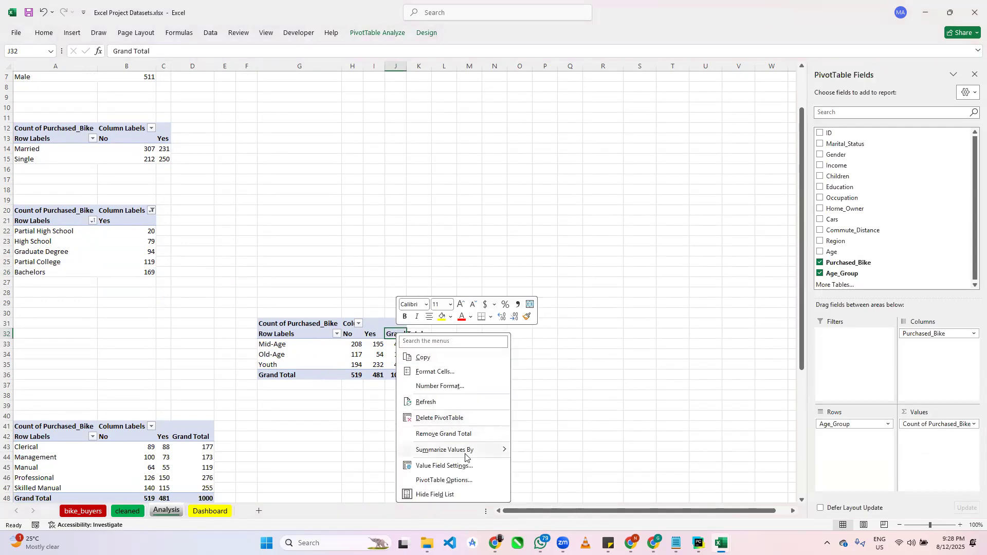
pyautogui.click(457, 433)
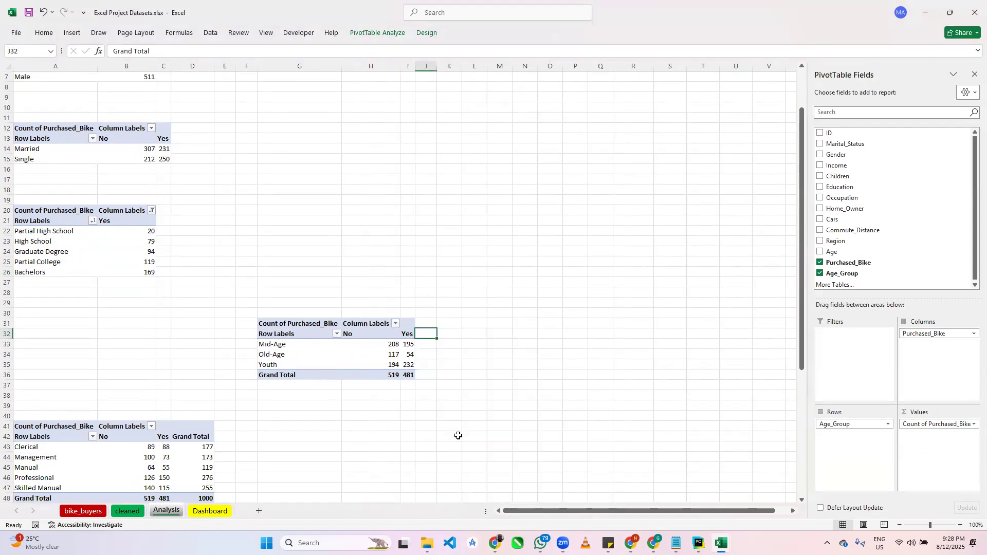
pyautogui.click(284, 374)
pyautogui.rightClick(289, 375)
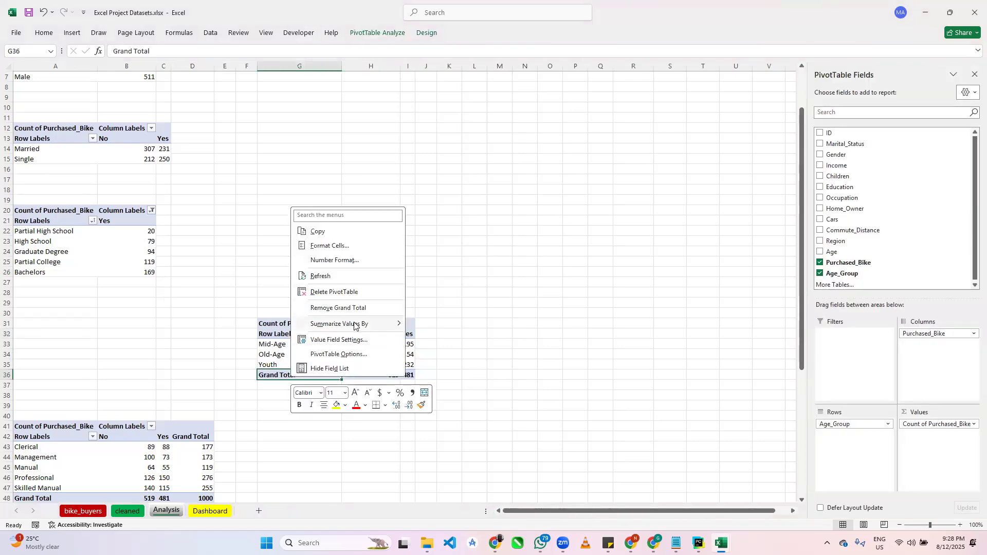
pyautogui.click(360, 307)
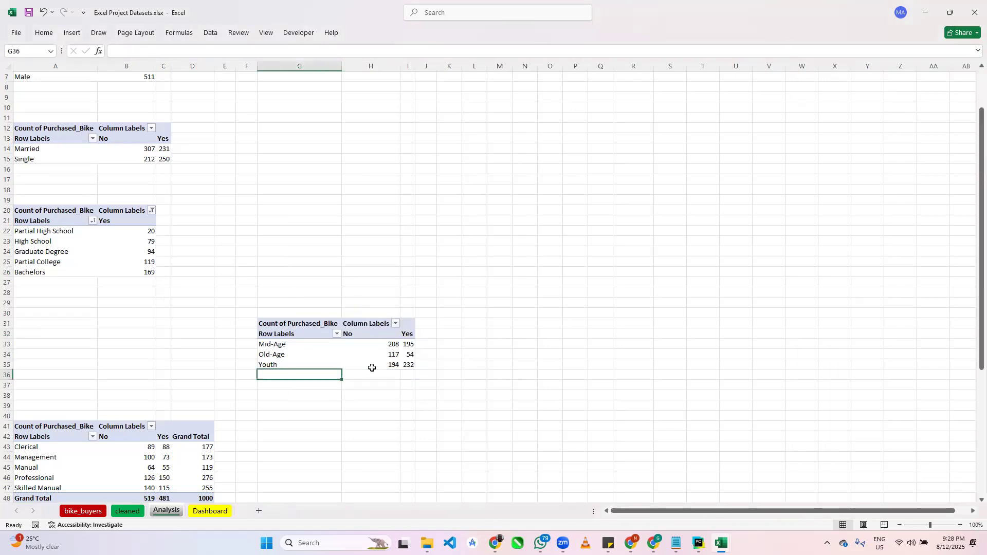
# Filter the age group pivot table's Purchased_Bike columns to show only Yes.
pyautogui.click(395, 325)
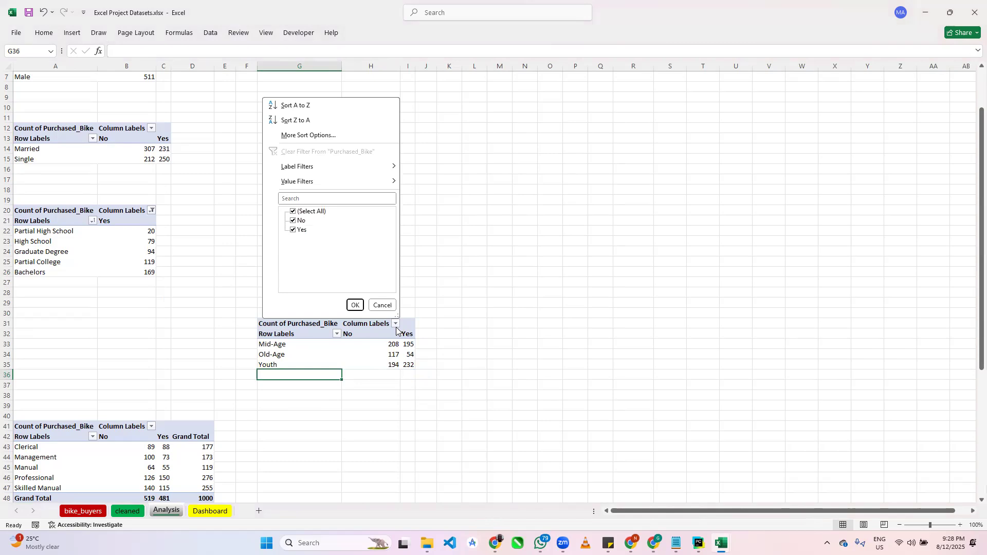
pyautogui.click(292, 221)
pyautogui.click(356, 305)
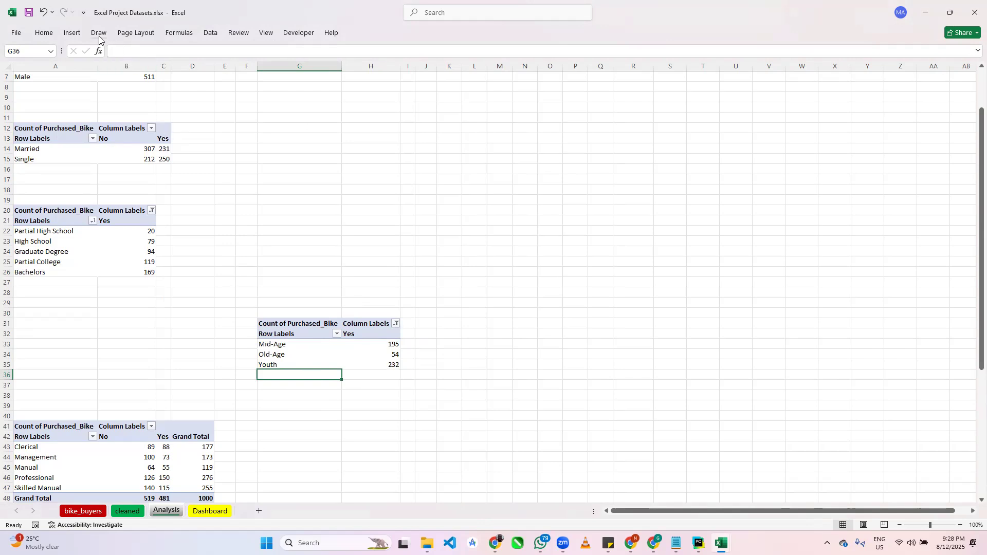
# Insert a Doughnut PivotChart from the age group pivot table and place it above the table.
pyautogui.click(287, 324)
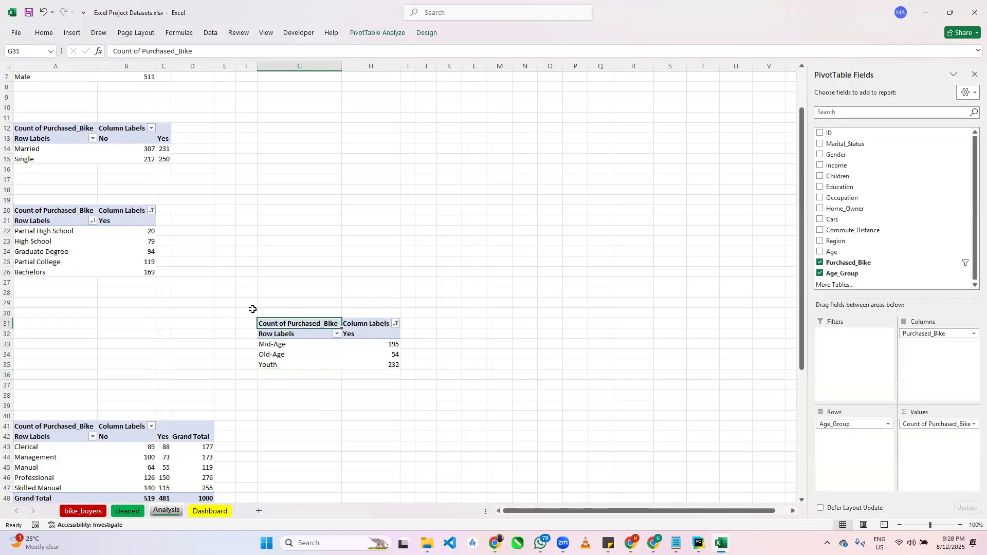
pyautogui.click(71, 33)
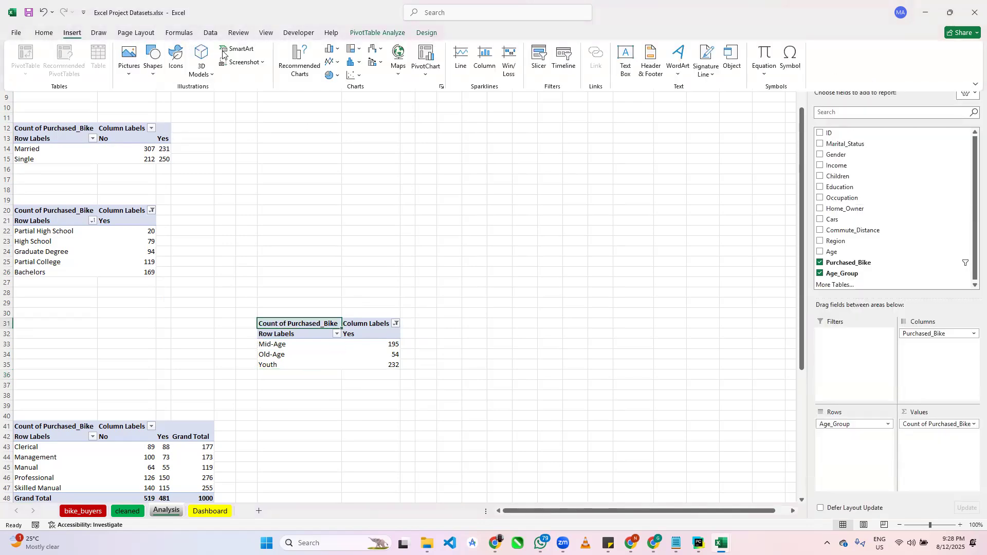
pyautogui.click(425, 57)
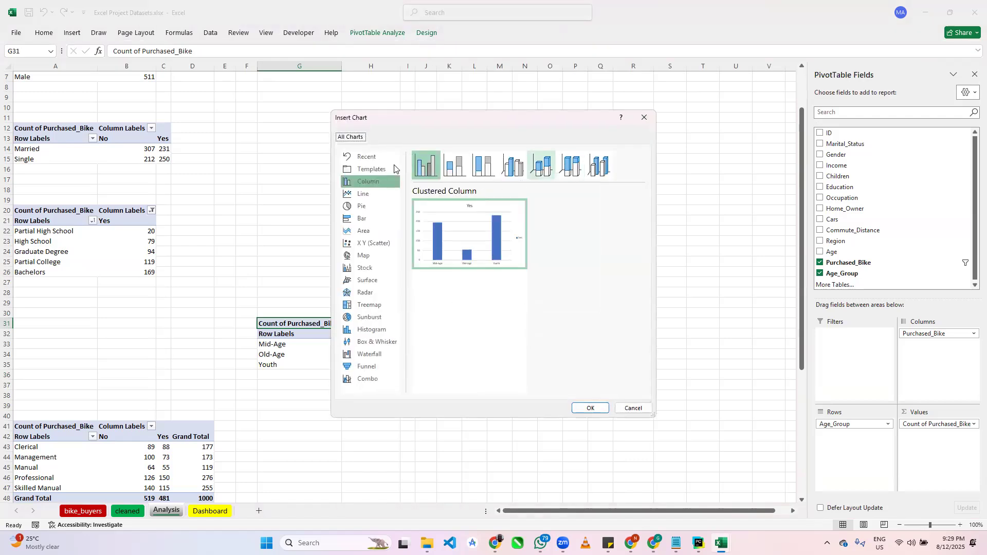
pyautogui.click(361, 206)
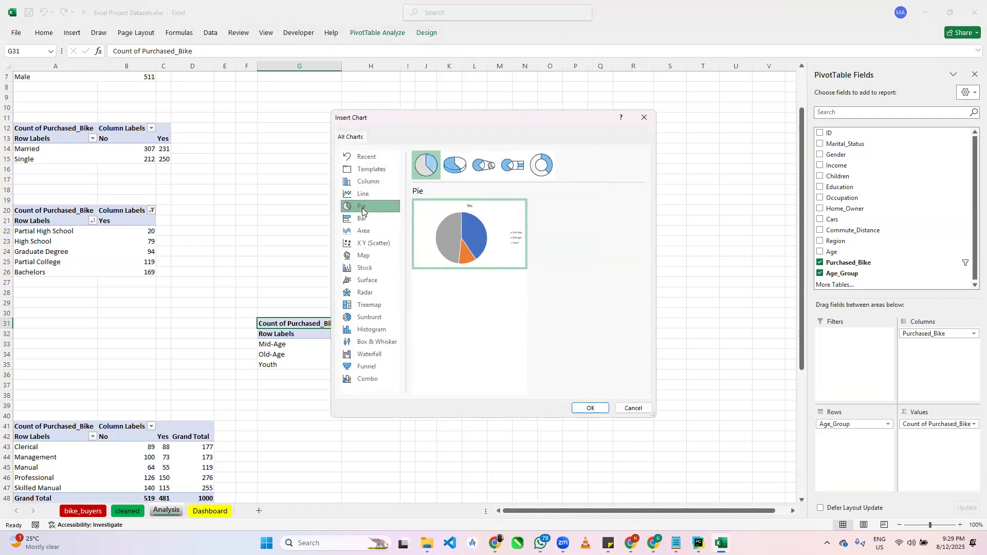
pyautogui.moveTo(509, 220)
pyautogui.click(545, 166)
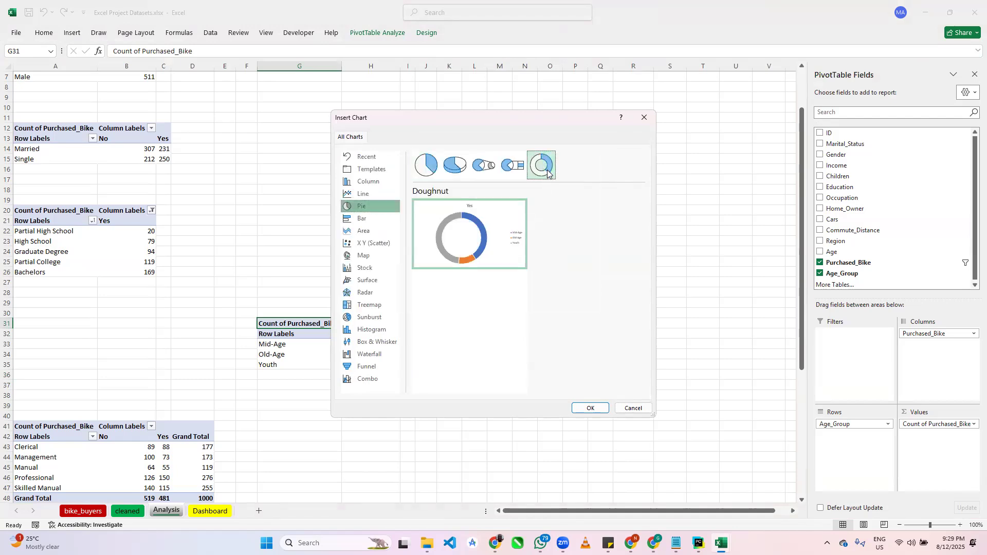
pyautogui.doubleClick(547, 172)
pyautogui.moveTo(469, 217); pyautogui.dragTo(512, 117)
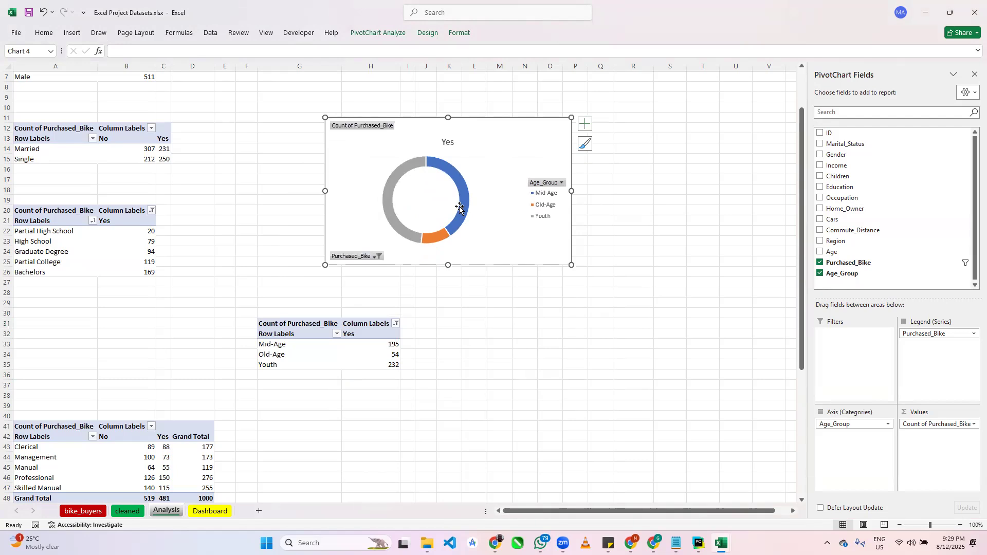
# Hide all field buttons, the chart title and the legend on the age group doughnut chart.
pyautogui.moveTo(459, 207)
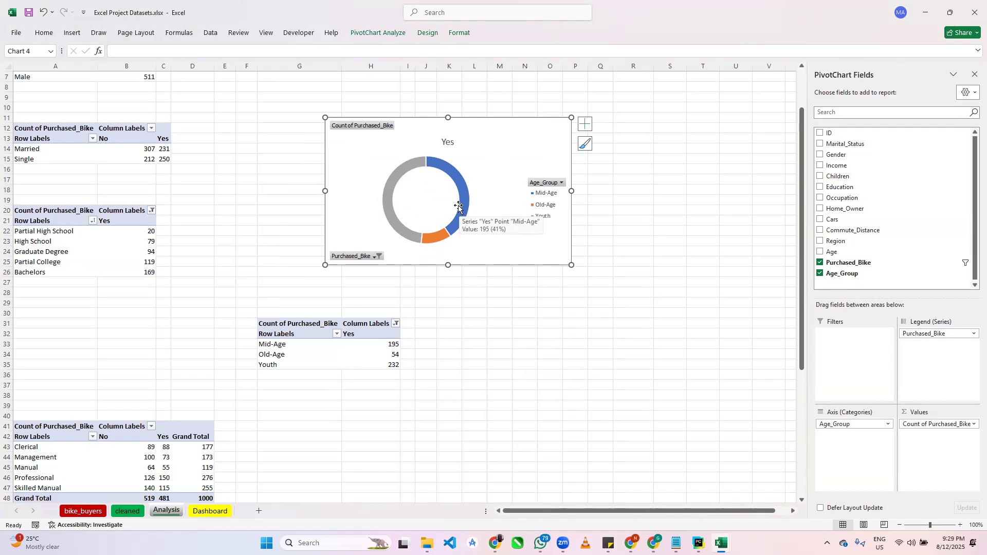
pyautogui.rightClick(360, 133)
pyautogui.click(403, 242)
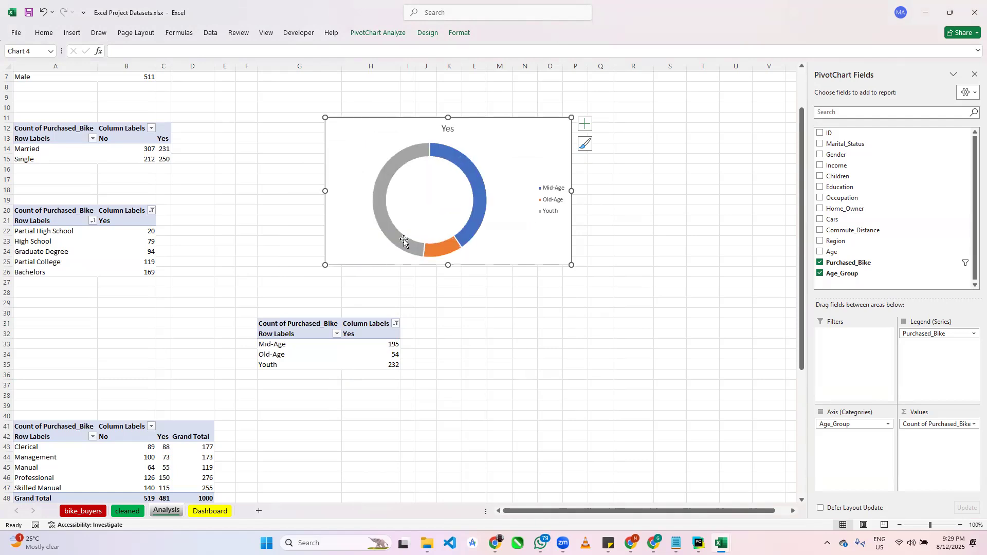
pyautogui.click(586, 124)
pyautogui.click(610, 138)
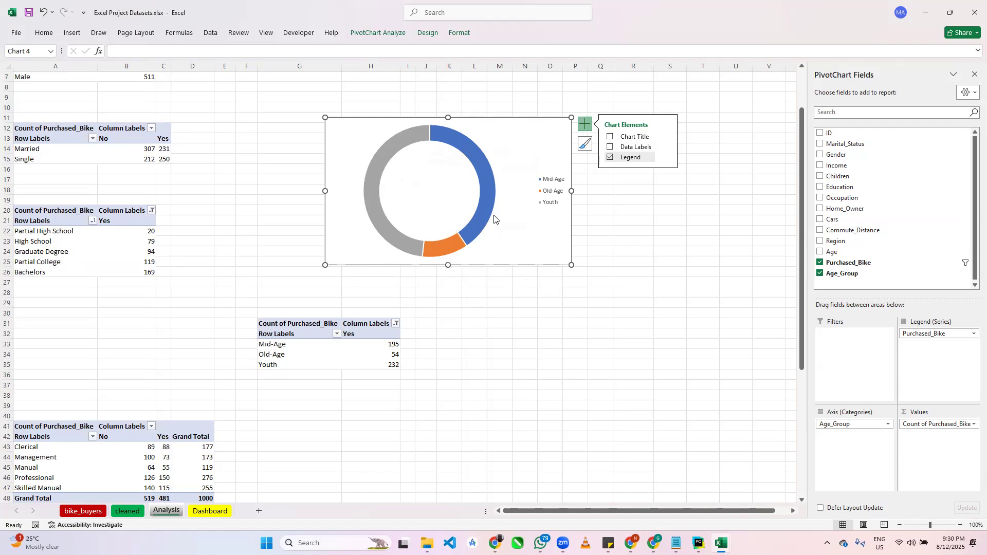
pyautogui.click(610, 157)
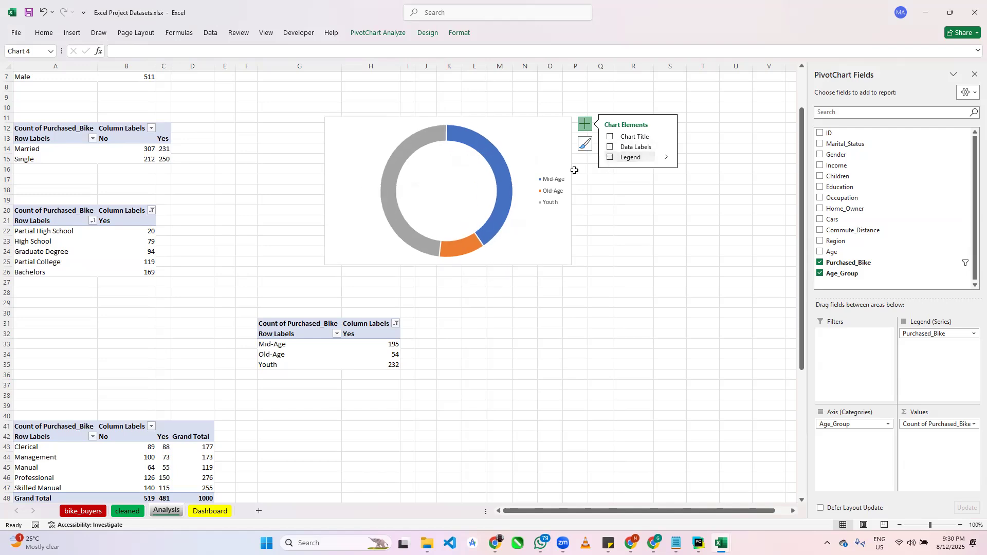
# Format the age group doughnut chart's area with No fill and its border with No line.
pyautogui.rightClick(535, 157)
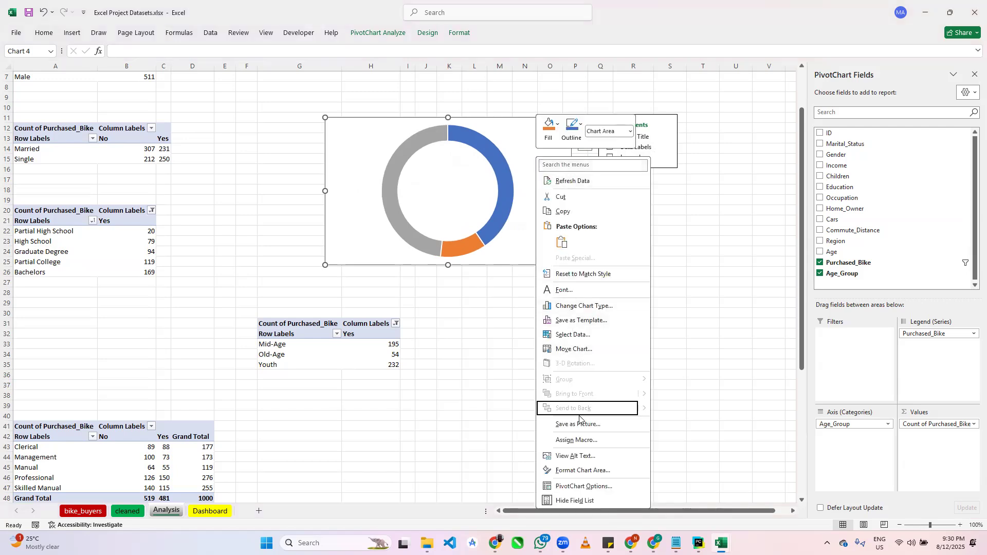
pyautogui.click(591, 470)
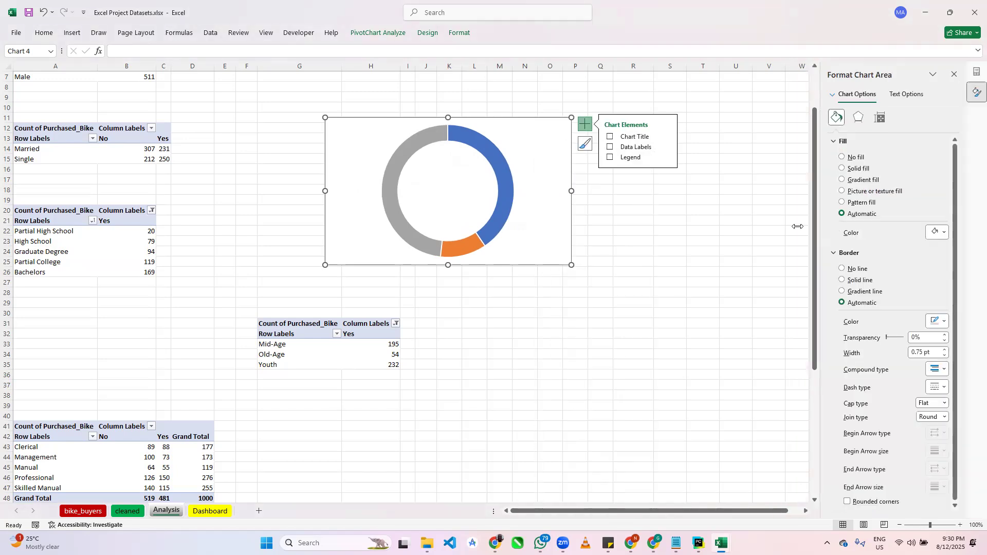
pyautogui.click(841, 157)
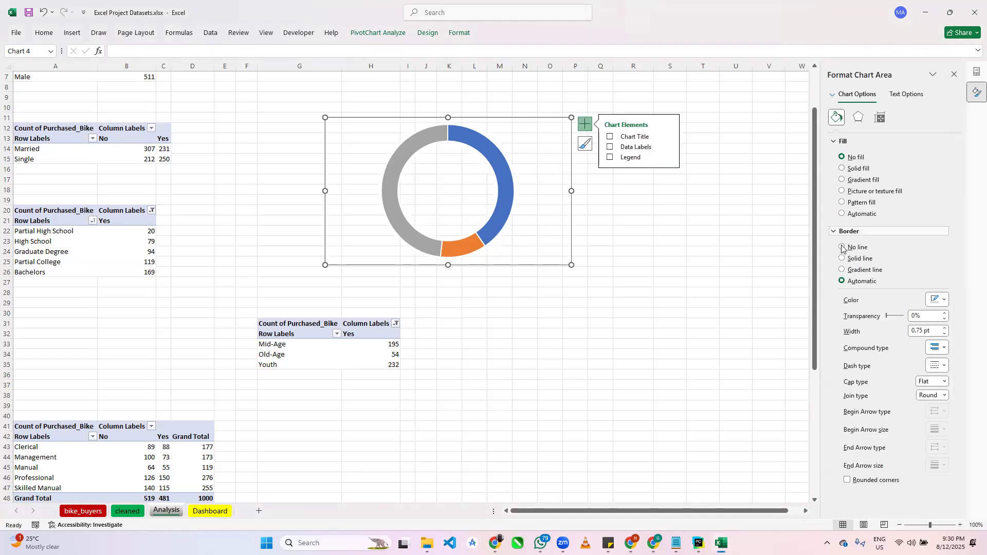
pyautogui.click(842, 247)
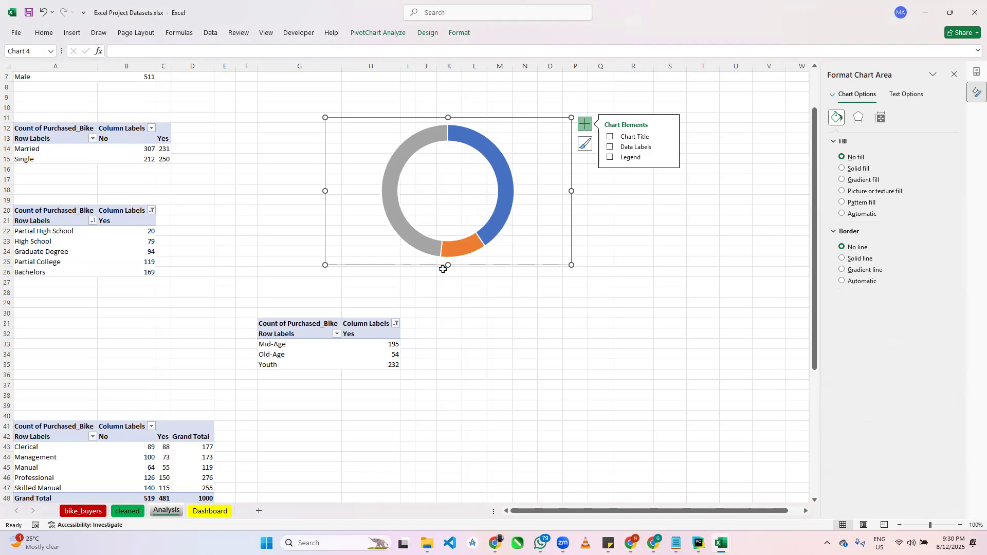
pyautogui.moveTo(448, 257)
pyautogui.moveTo(480, 147)
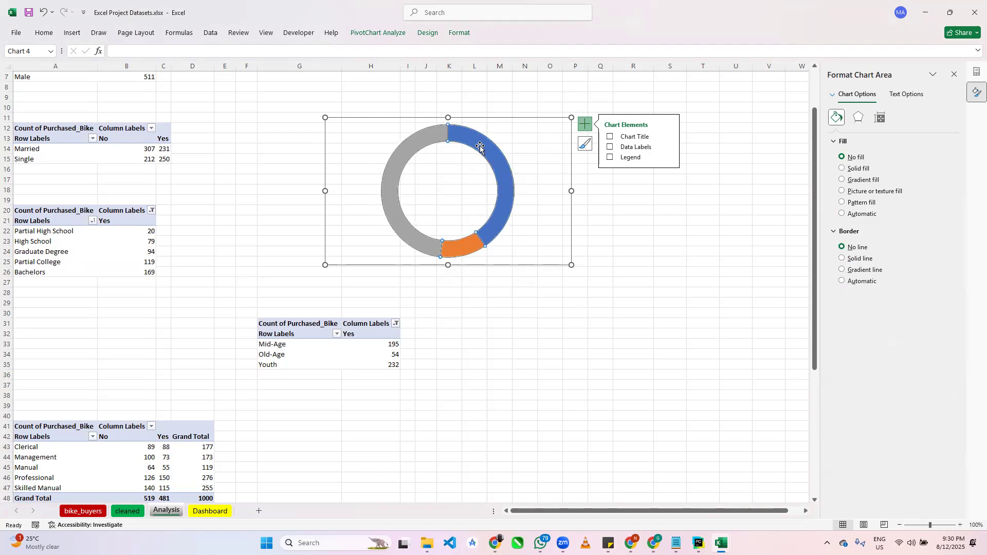
pyautogui.click(480, 147)
pyautogui.click(522, 143)
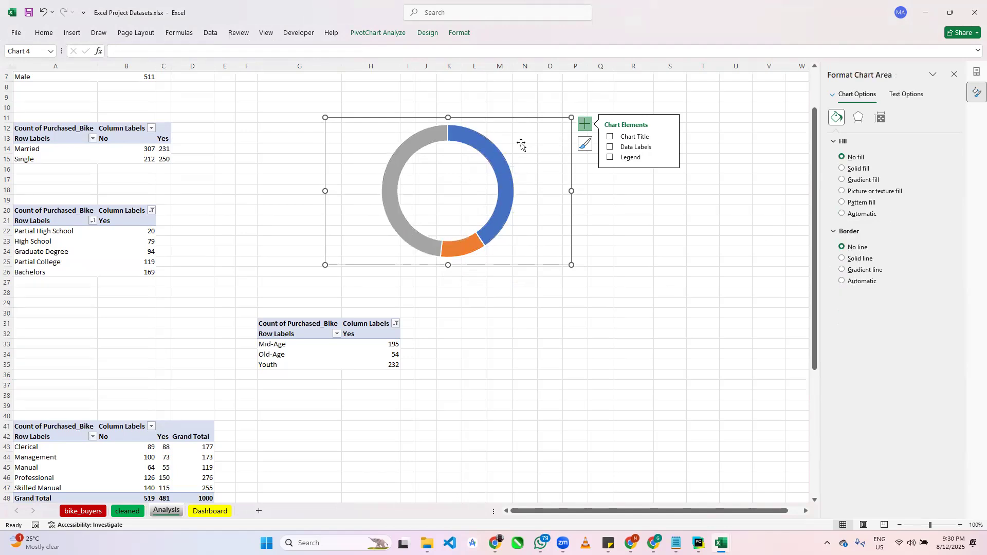
pyautogui.click(488, 152)
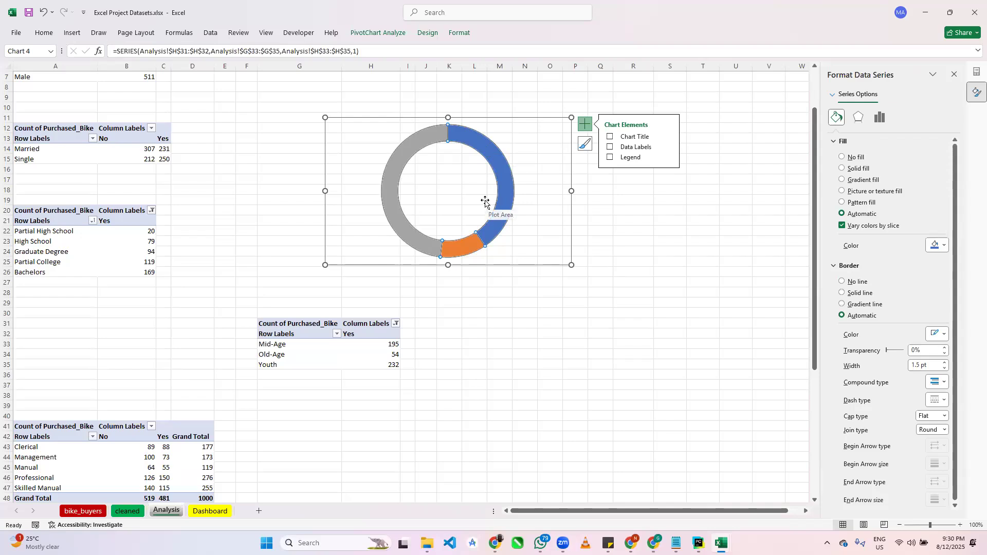
pyautogui.press('Escape')
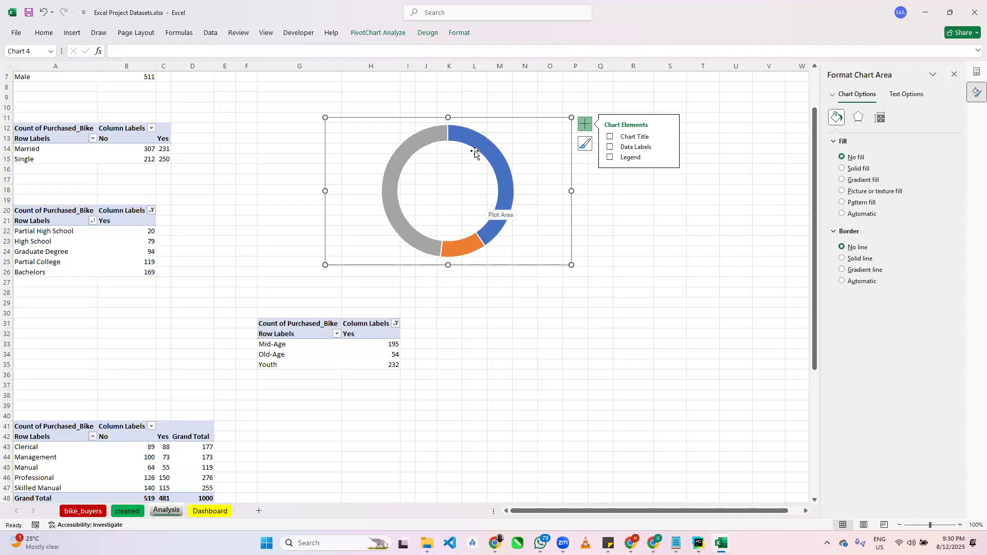
# Cut the age group doughnut chart to the clipboard and undo the cut to keep the original on the sheet.
pyautogui.click(494, 179)
pyautogui.moveTo(494, 173); pyautogui.dragTo(572, 172)
pyautogui.click(569, 177)
pyautogui.hotkey('ctrl', 'x')
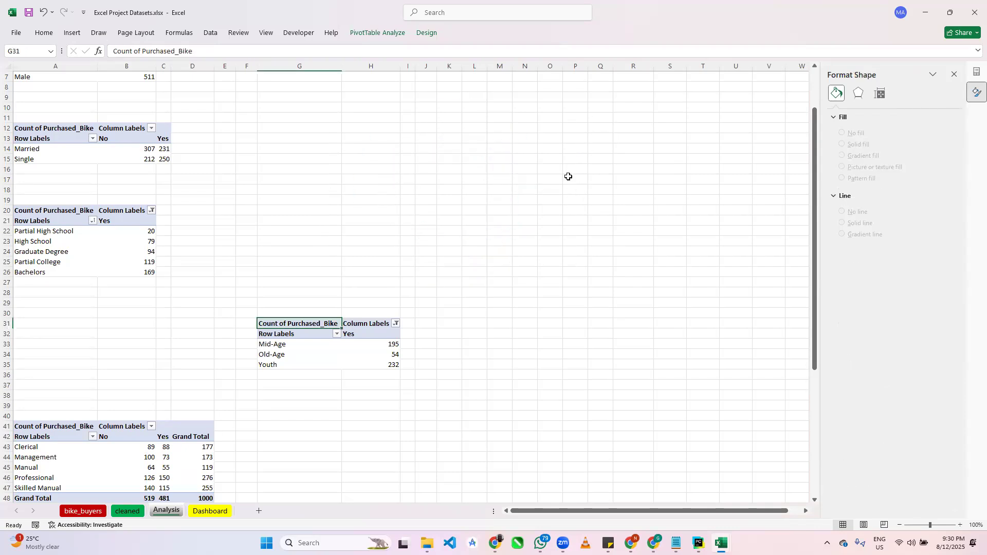
pyautogui.hotkey('ctrl', 'z')
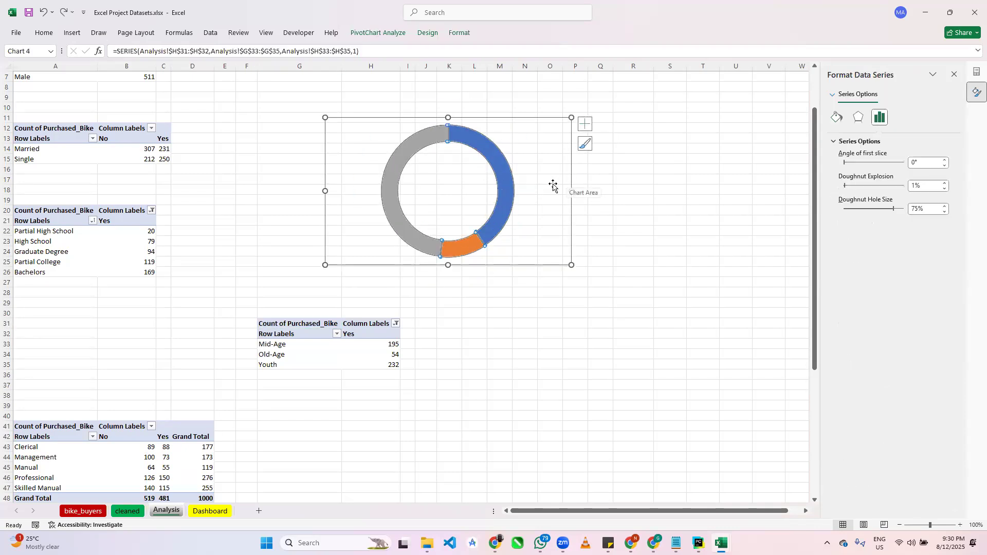
# Move the original doughnut chart slightly up and to the right, spanning about columns H to P above the age group pivot table.
pyautogui.click(553, 186)
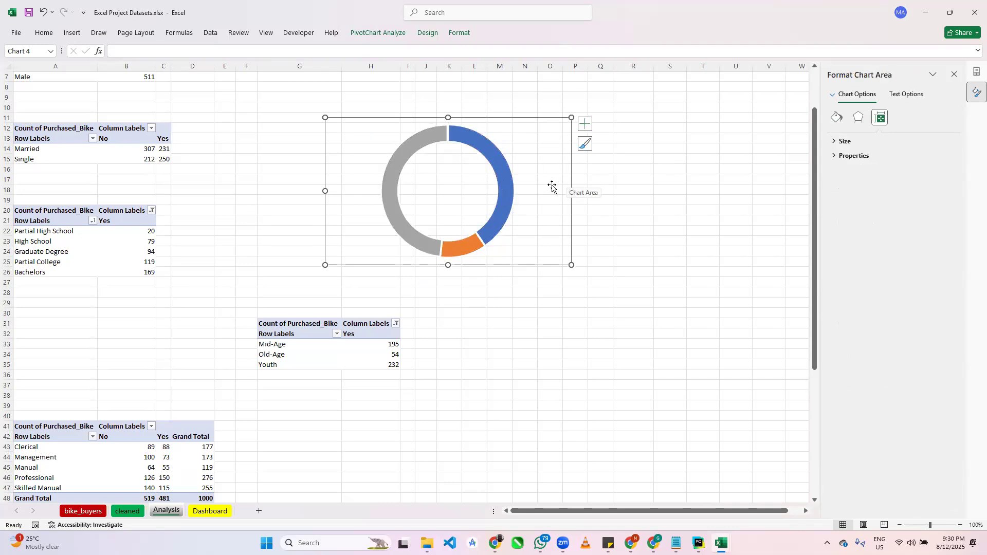
pyautogui.moveTo(505, 118); pyautogui.dragTo(572, 163)
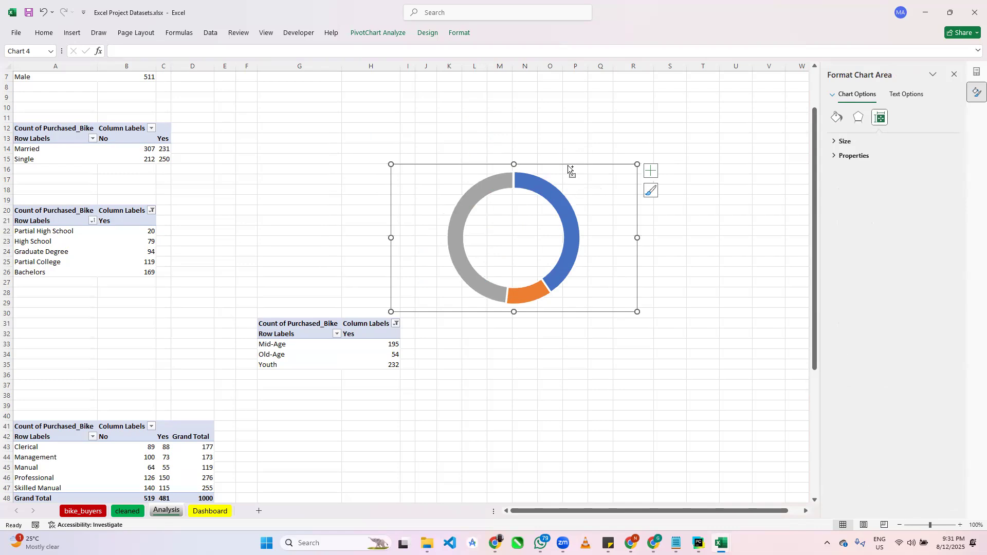
pyautogui.moveTo(566, 169); pyautogui.dragTo(519, 110)
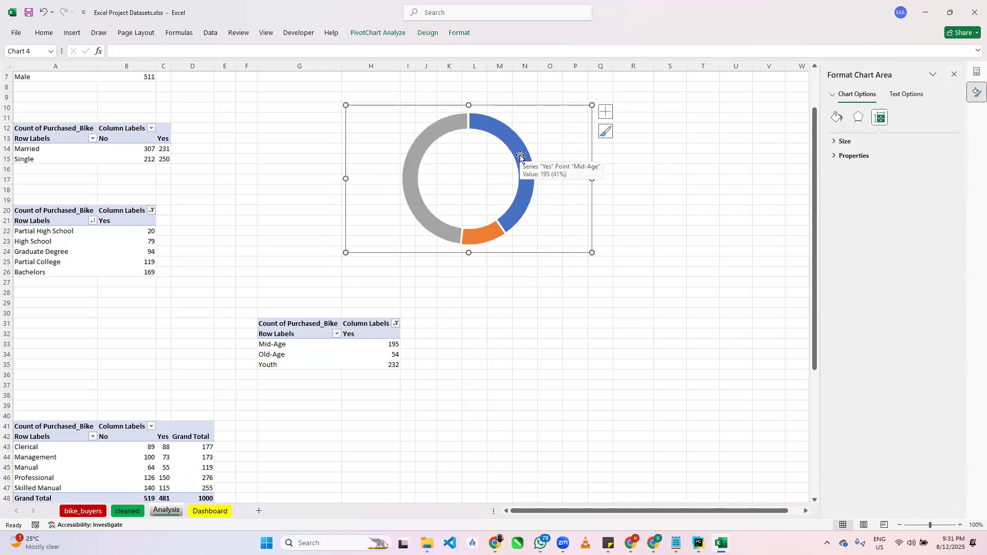
# Paste two copies of the doughnut chart, placing one beside the original and the other below them.
pyautogui.click(547, 273)
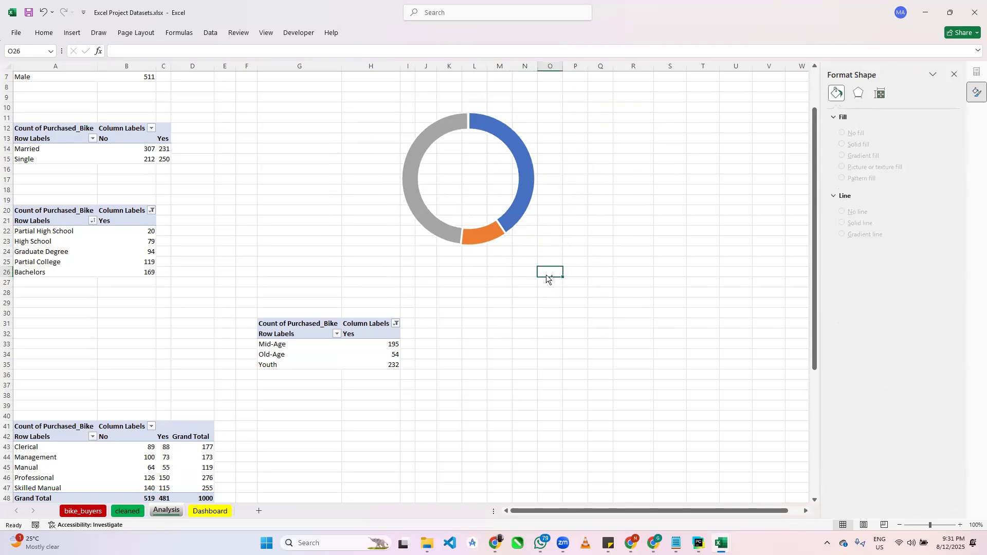
pyautogui.hotkey('ctrl', 'v')
pyautogui.moveTo(632, 262); pyautogui.dragTo(596, 100)
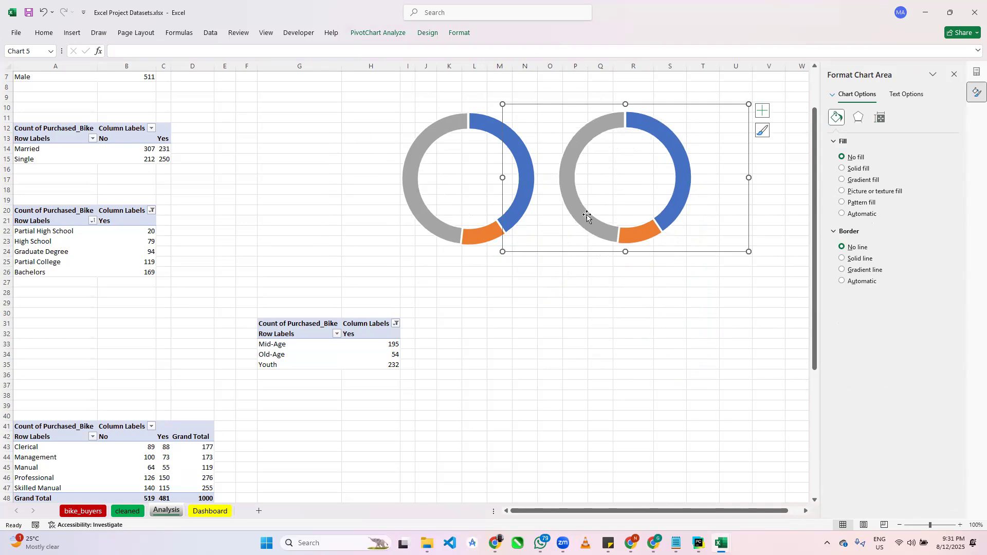
pyautogui.click(571, 335)
pyautogui.hotkey('ctrl', 'v')
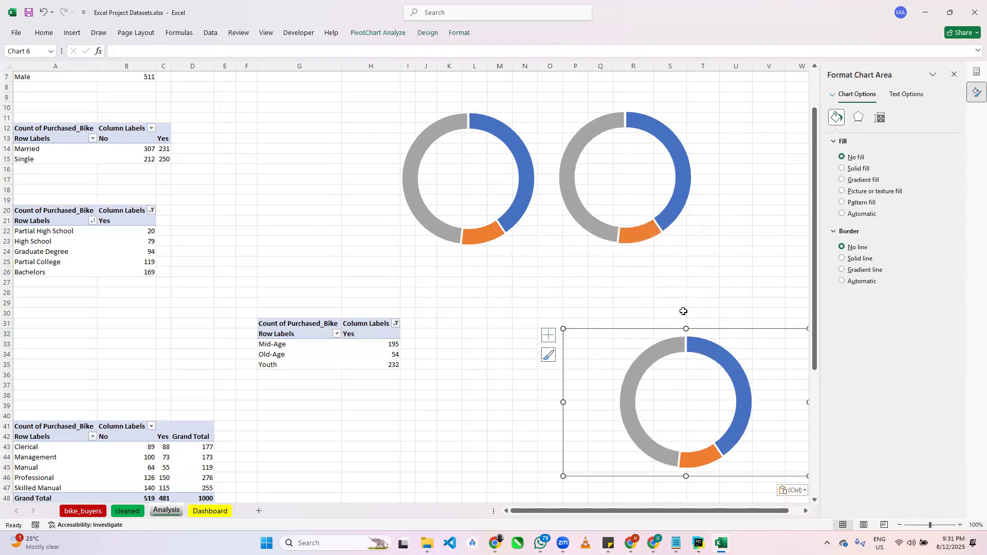
pyautogui.moveTo(656, 331); pyautogui.dragTo(523, 241)
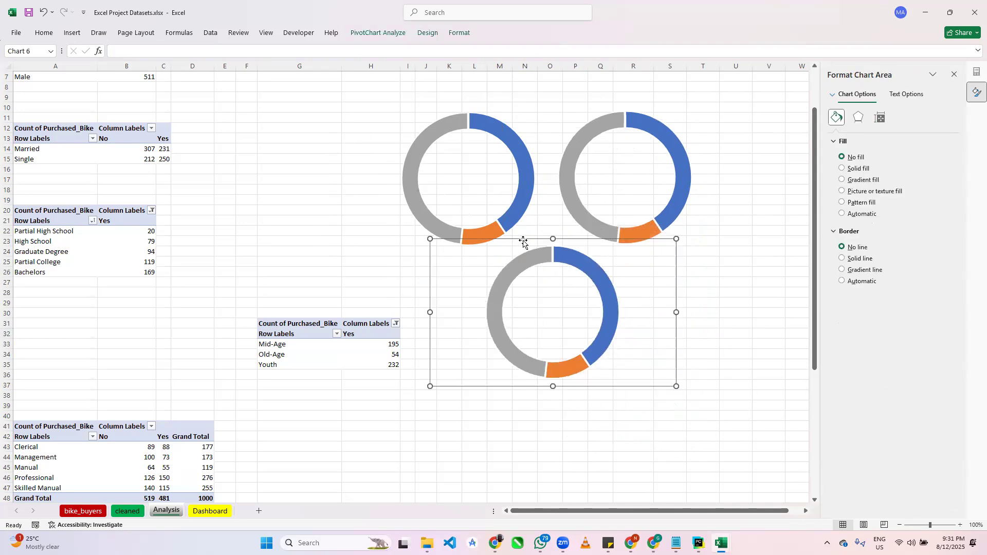
# Shrink the doughnut copy beside the original and place it inside the original ring as a middle ring.
pyautogui.click(688, 176)
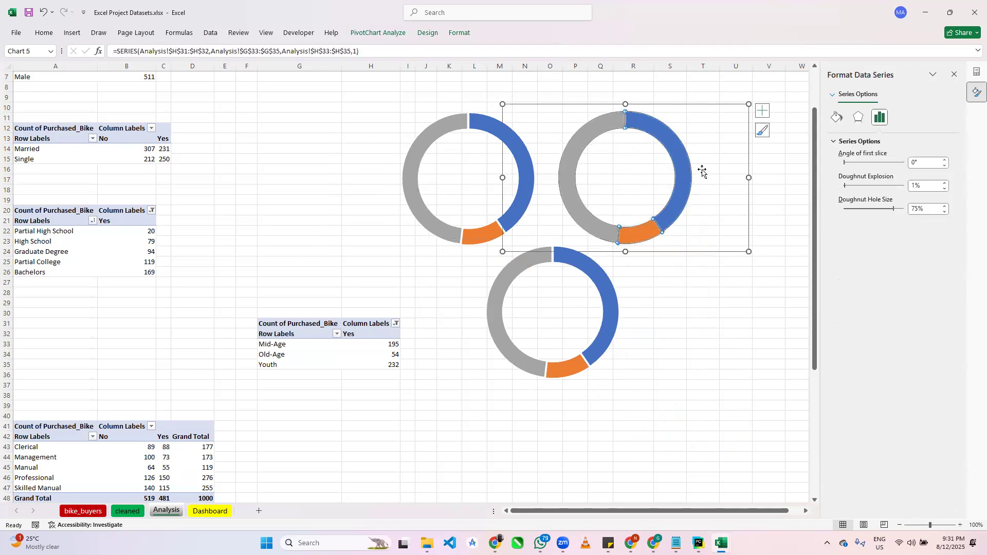
pyautogui.moveTo(749, 105); pyautogui.dragTo(548, 124)
pyautogui.moveTo(489, 127); pyautogui.dragTo(486, 129)
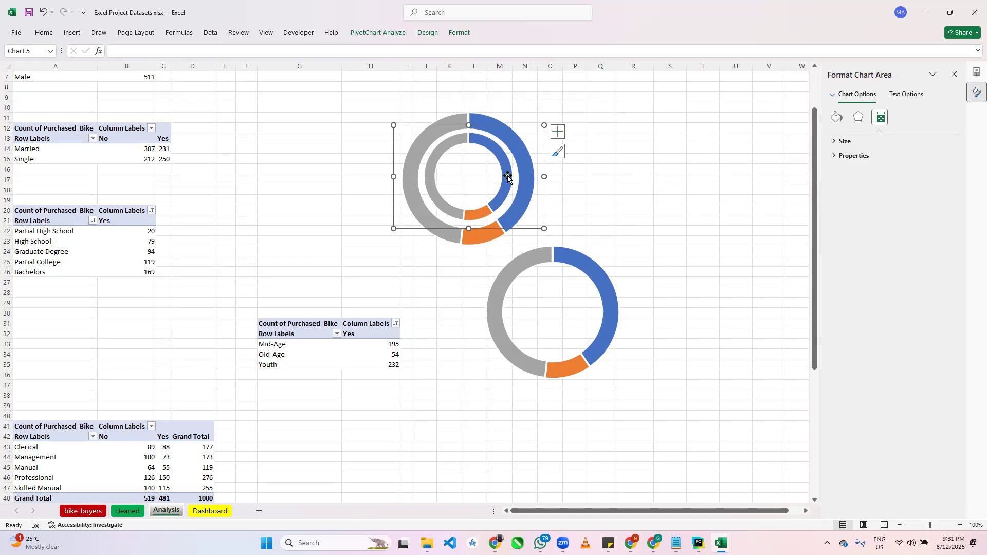
# Shrink the remaining doughnut copy further and place it inside the middle ring as the innermost ring.
pyautogui.click(542, 245)
pyautogui.moveTo(679, 240); pyautogui.dragTo(521, 136)
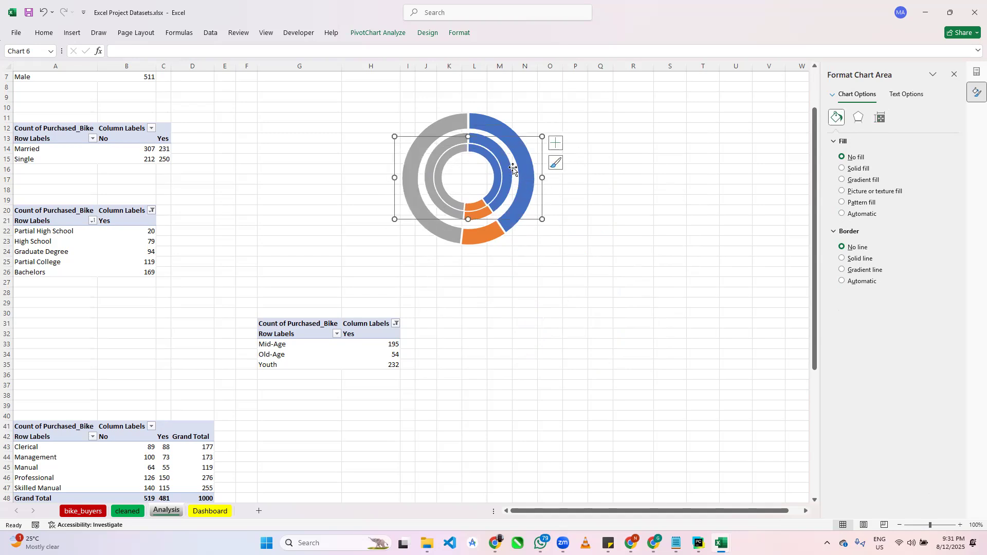
pyautogui.click(496, 201)
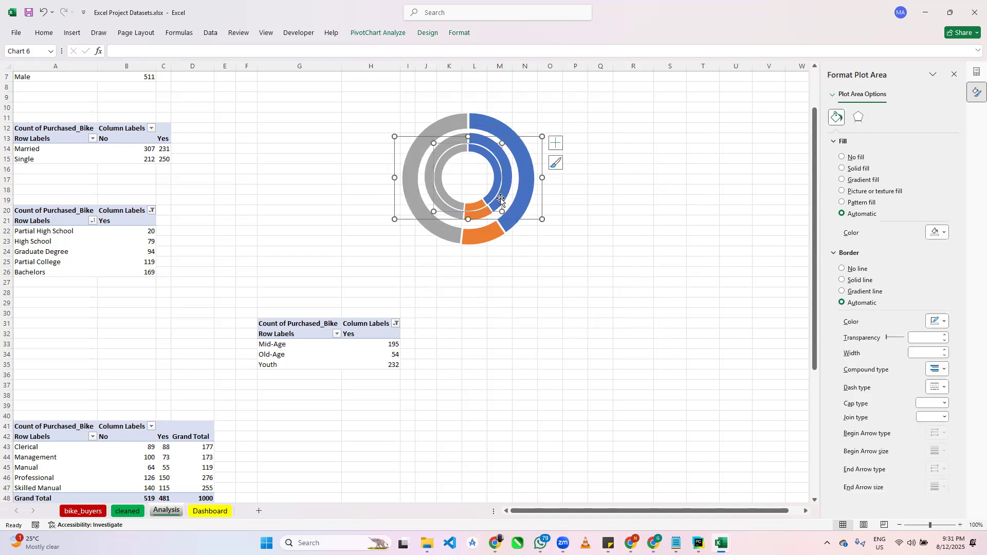
pyautogui.click(429, 136)
pyautogui.moveTo(429, 136); pyautogui.dragTo(432, 138)
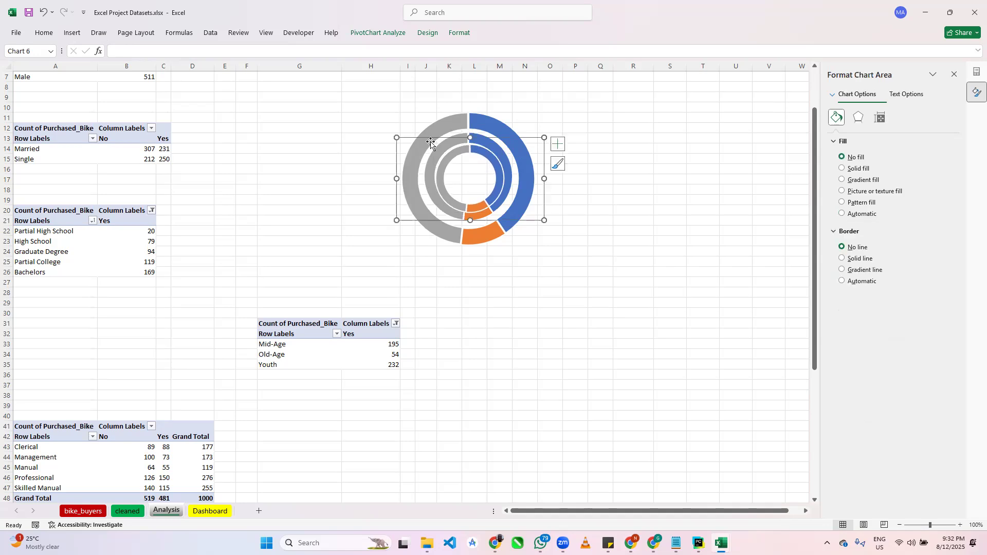
# Nudge the middle doughnut chart slightly down to centre it within the outer ring.
pyautogui.click(358, 190)
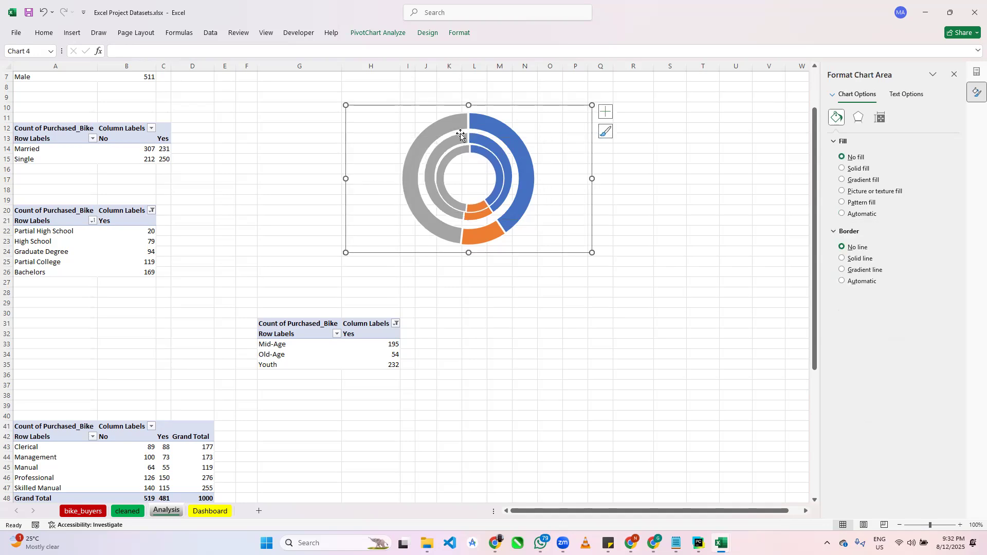
pyautogui.click(459, 133)
pyautogui.moveTo(463, 122); pyautogui.dragTo(463, 125)
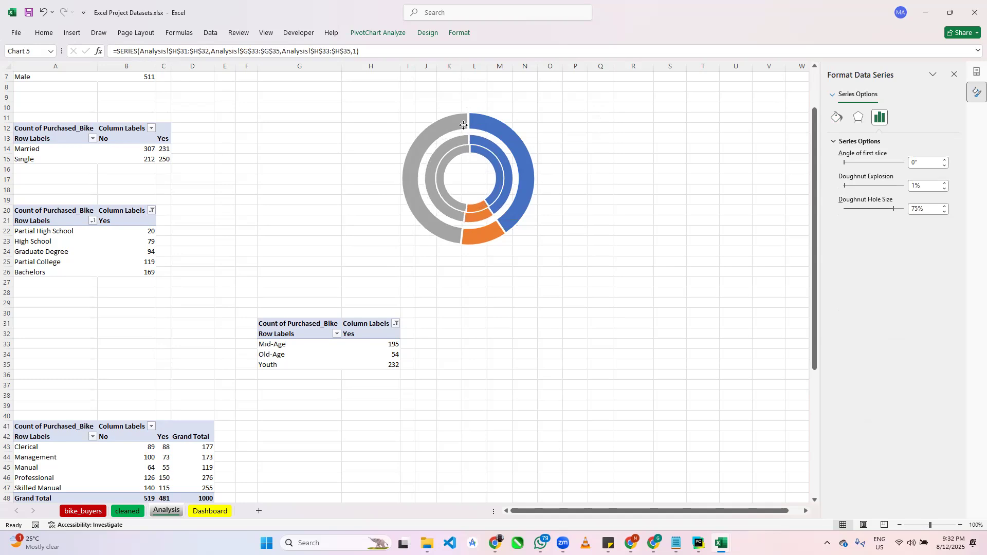
pyautogui.click(463, 125)
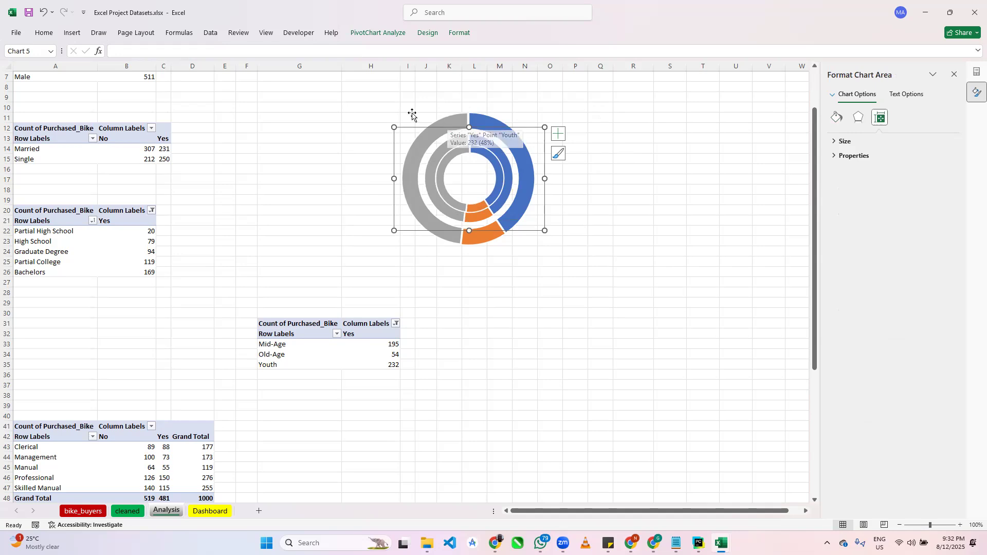
# Select all three nested doughnut charts together and apply Align Center to them.
pyautogui.click(445, 124)
pyautogui.click(453, 150)
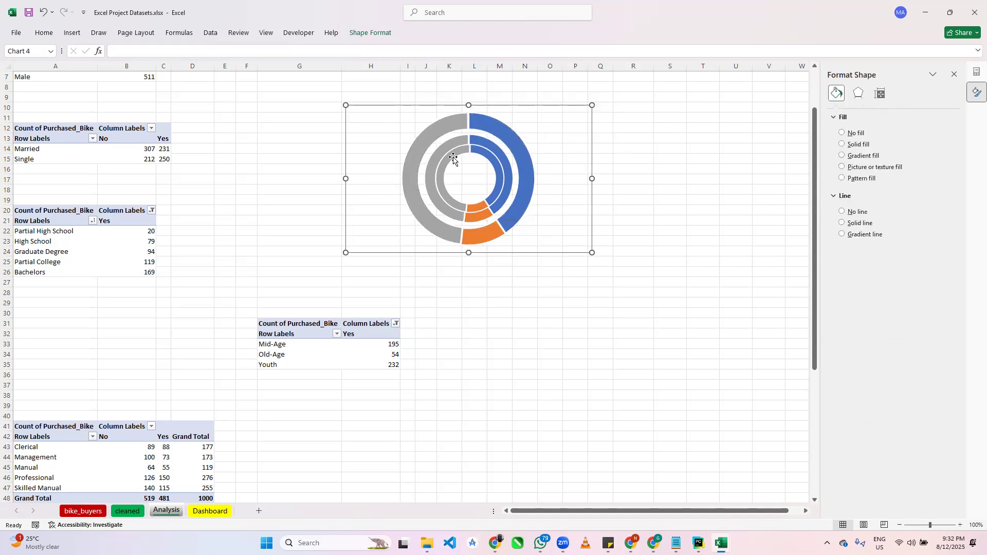
pyautogui.click(452, 163)
pyautogui.click(452, 169)
pyautogui.hotkey('ctrl', 'z')
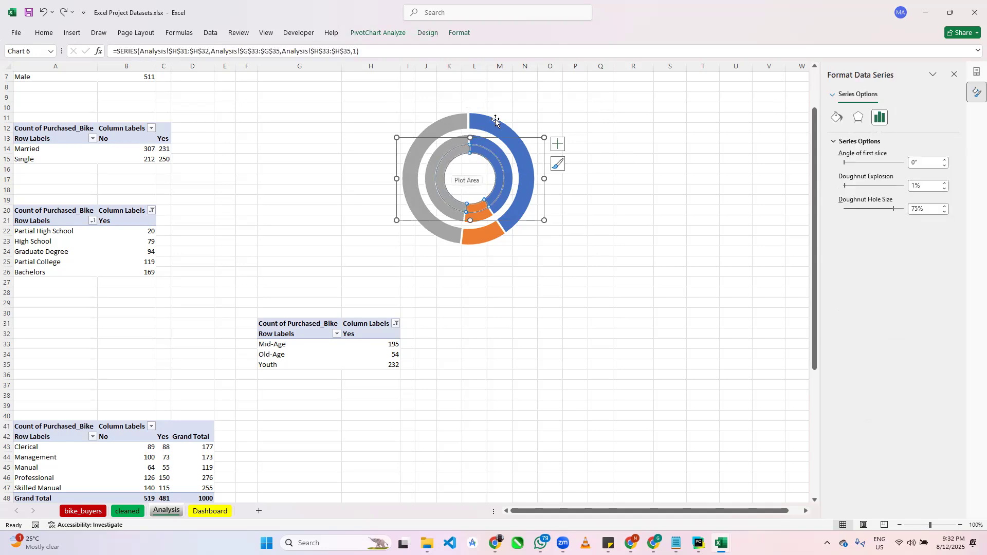
pyautogui.keyDown('ctrl'); pyautogui.click(457, 134); pyautogui.keyUp('ctrl')
pyautogui.keyDown('ctrl'); pyautogui.click(457, 119); pyautogui.keyUp('ctrl')
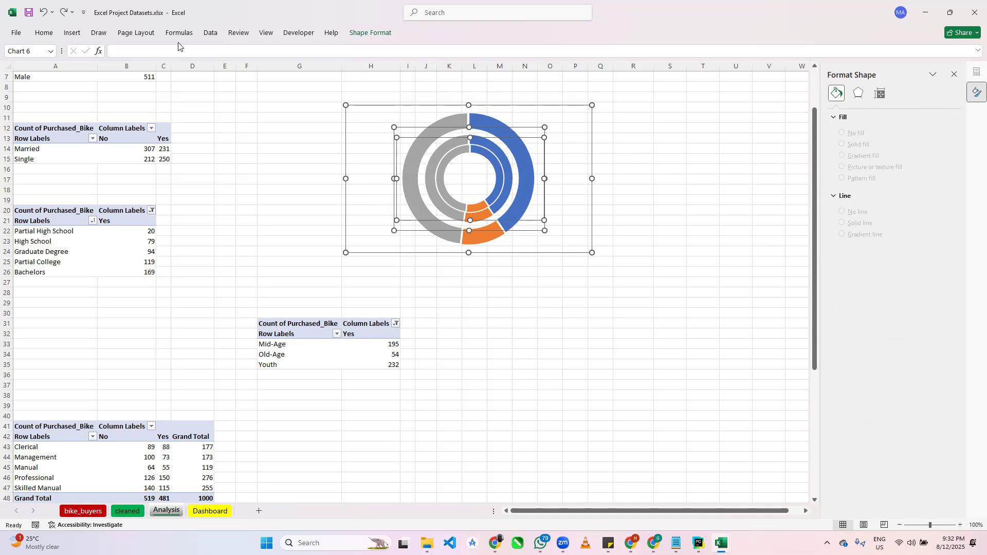
pyautogui.click(135, 33)
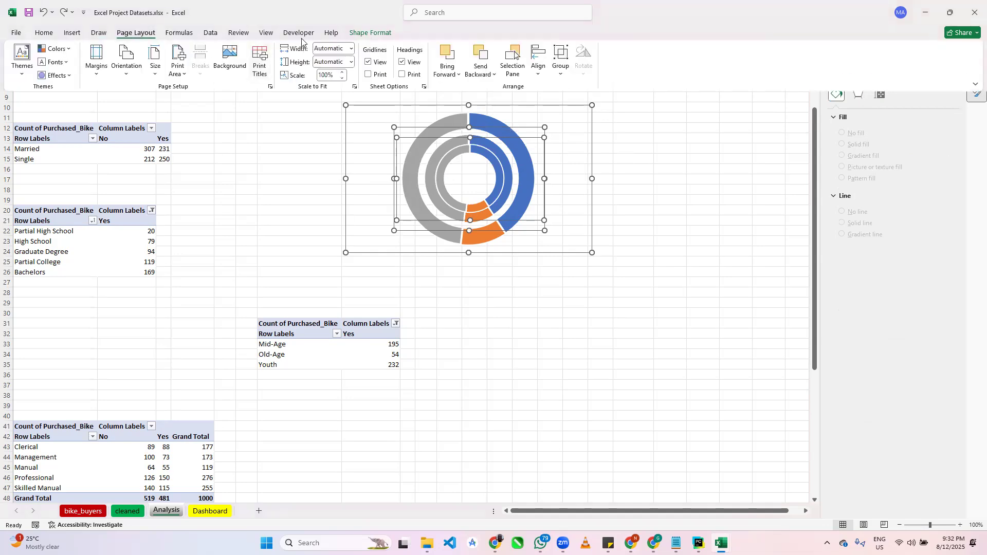
pyautogui.click(539, 64)
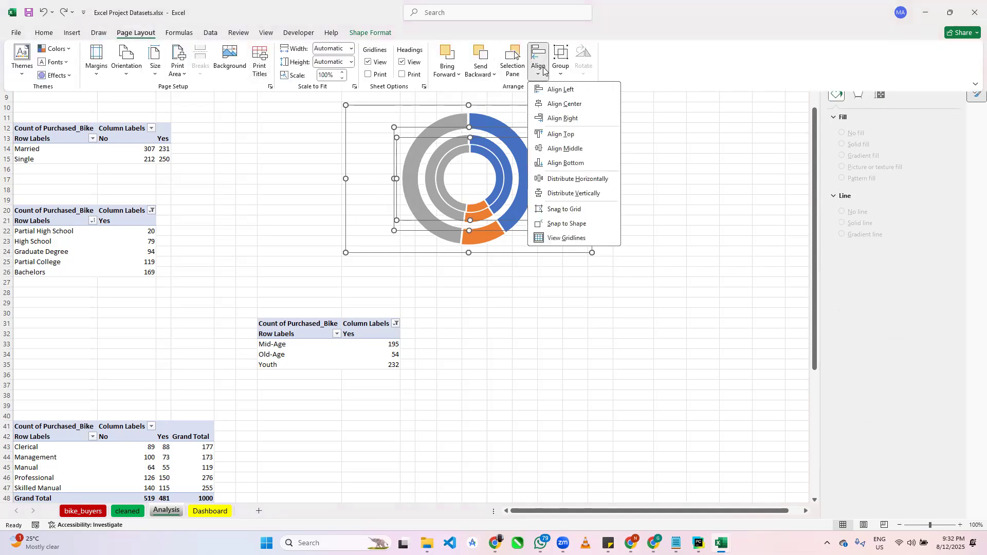
pyautogui.click(549, 104)
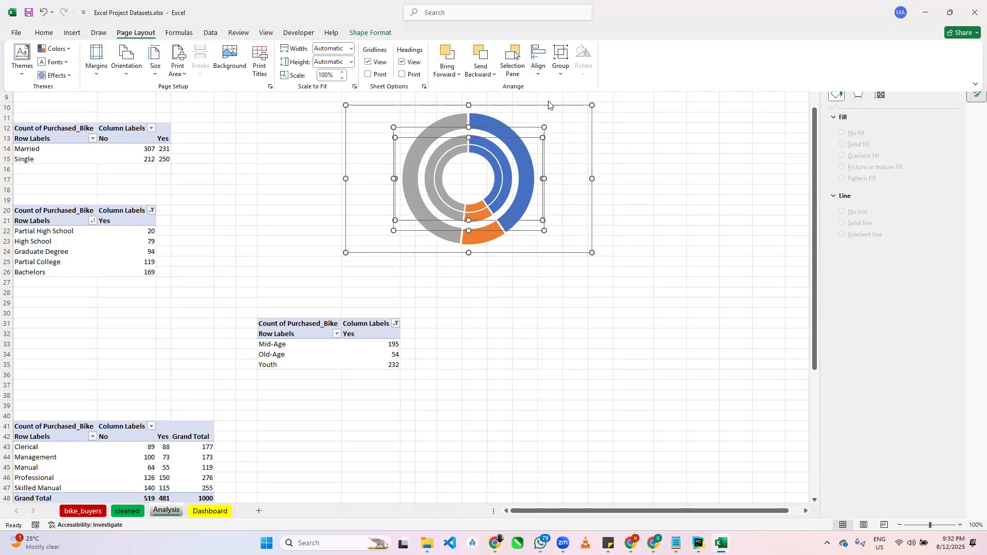
# Try to distribute the three nested doughnut charts vertically, and undo the distribution.
pyautogui.click(540, 70)
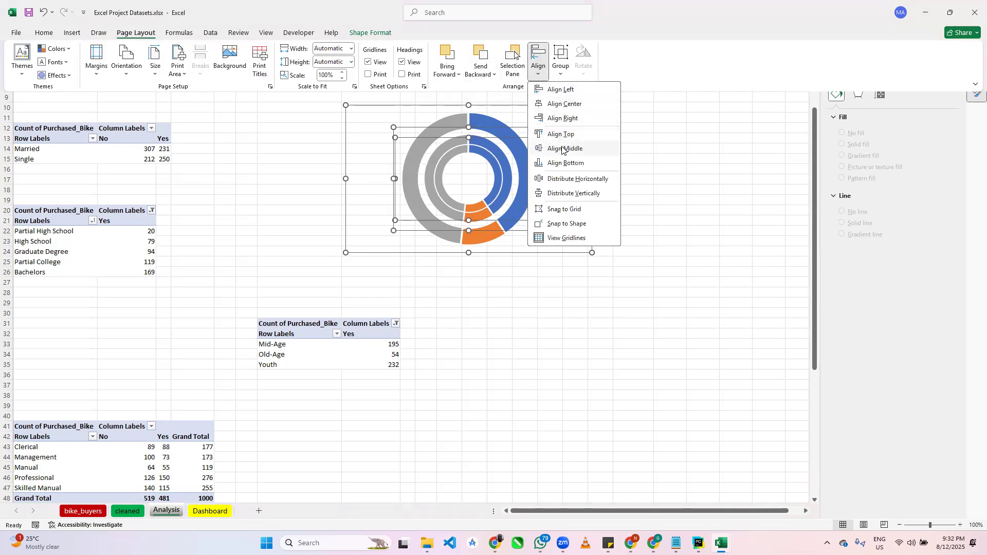
pyautogui.click(577, 193)
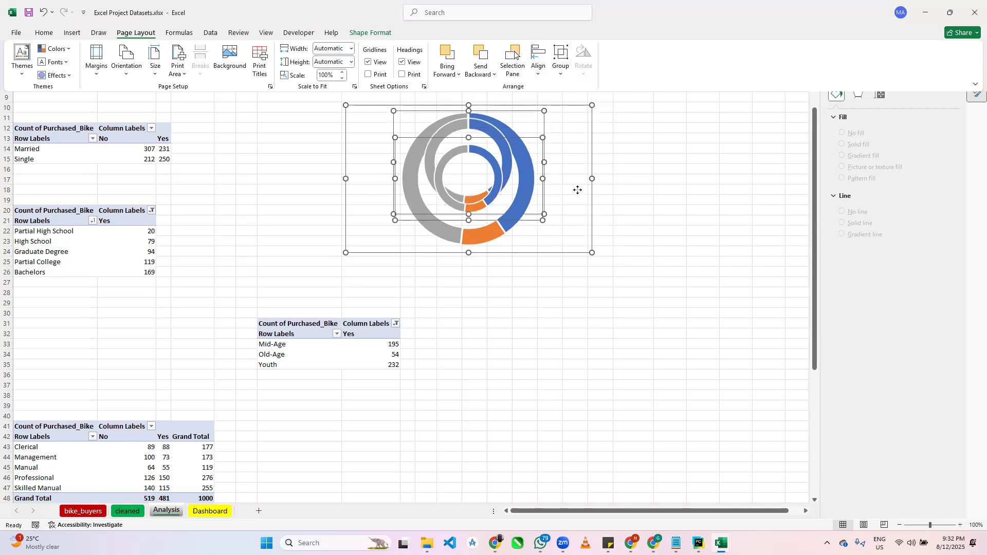
pyautogui.hotkey('ctrl', 'z')
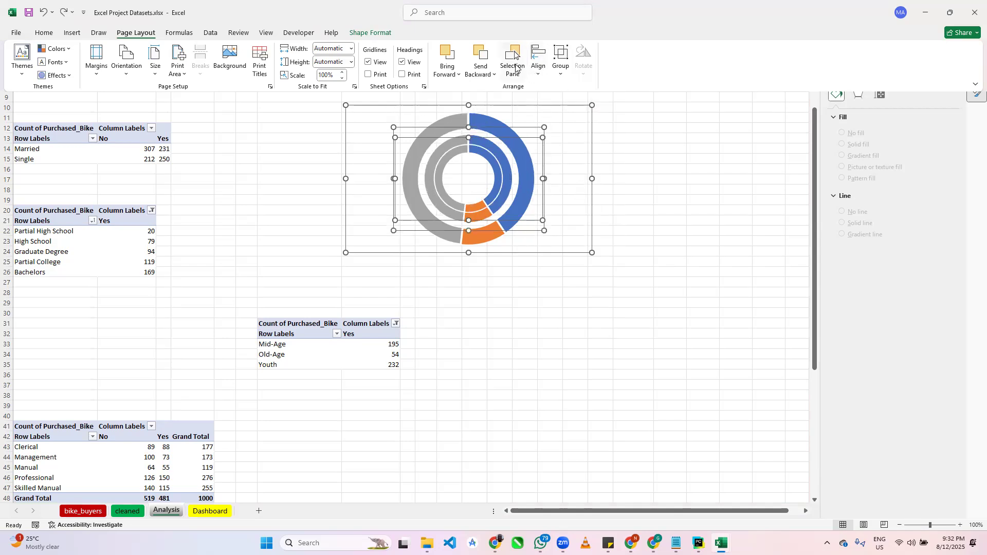
# Try to distribute the three nested doughnut charts vertically and horizontally, undoing the results.
pyautogui.click(536, 75)
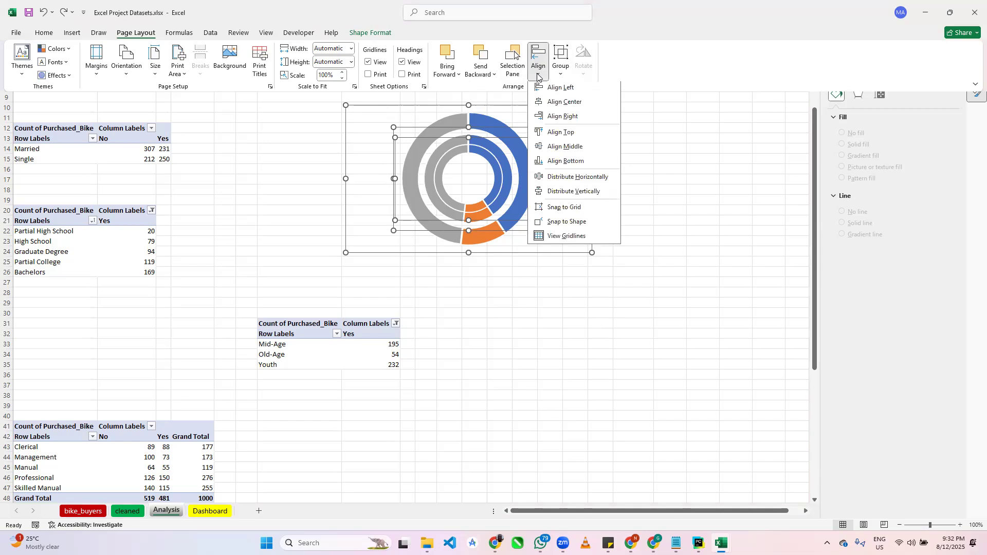
pyautogui.click(574, 192)
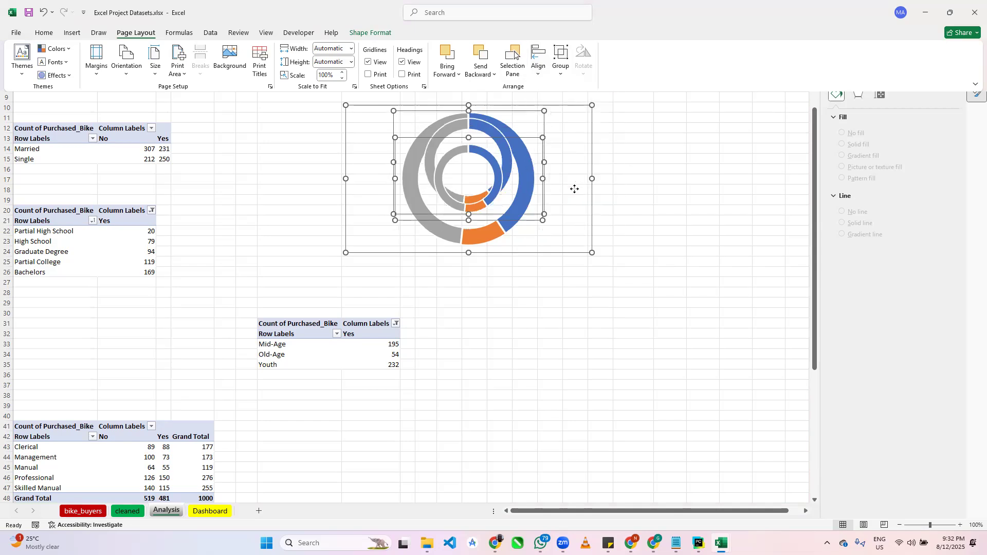
pyautogui.click(538, 64)
pyautogui.click(584, 175)
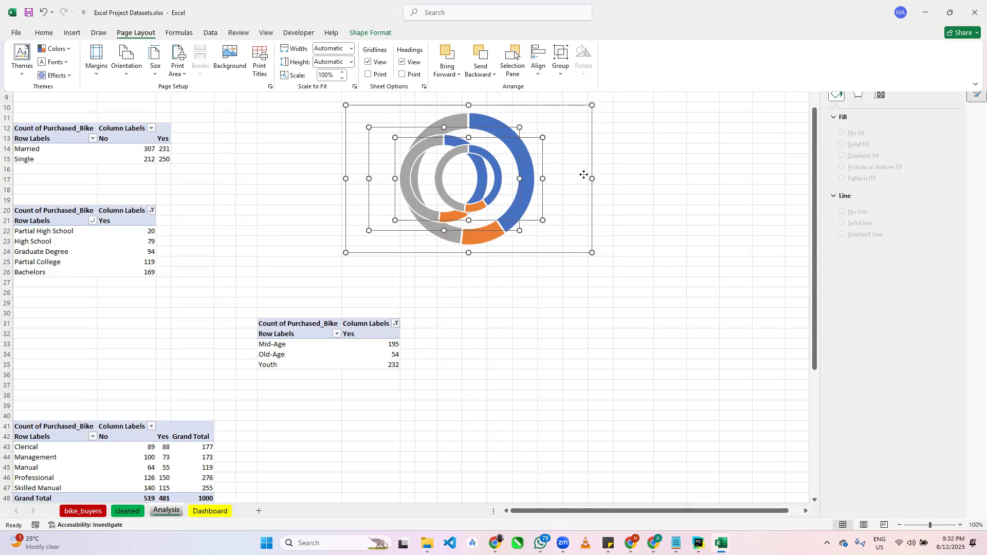
pyautogui.hotkey('ctrl', 'z')
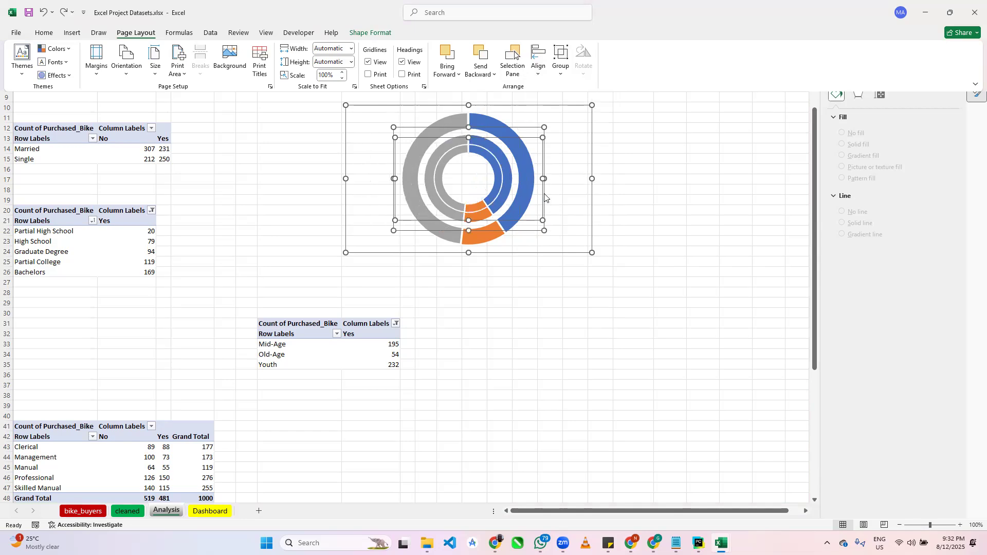
# Apply Align Middle to the three selected doughnut charts and deselect them.
pyautogui.click(539, 59)
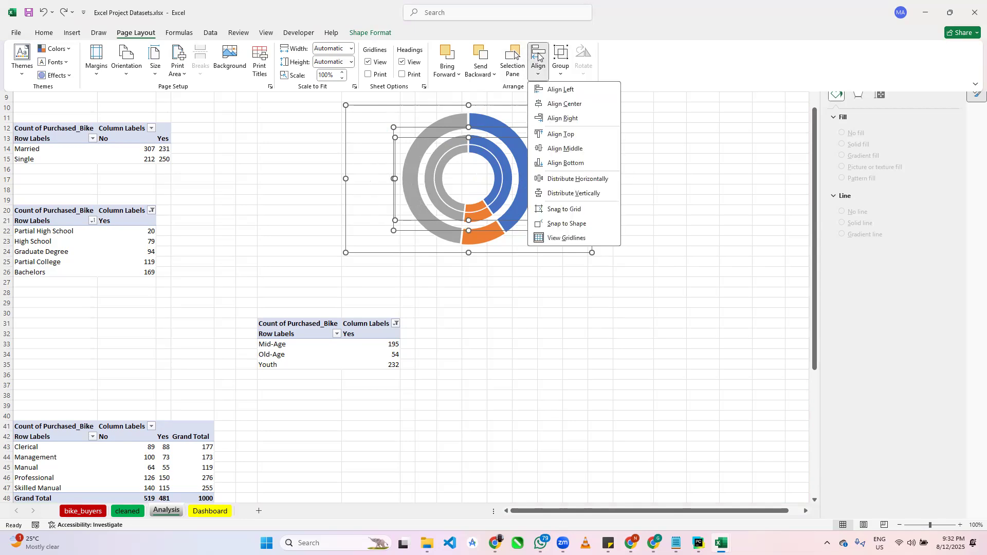
pyautogui.click(569, 148)
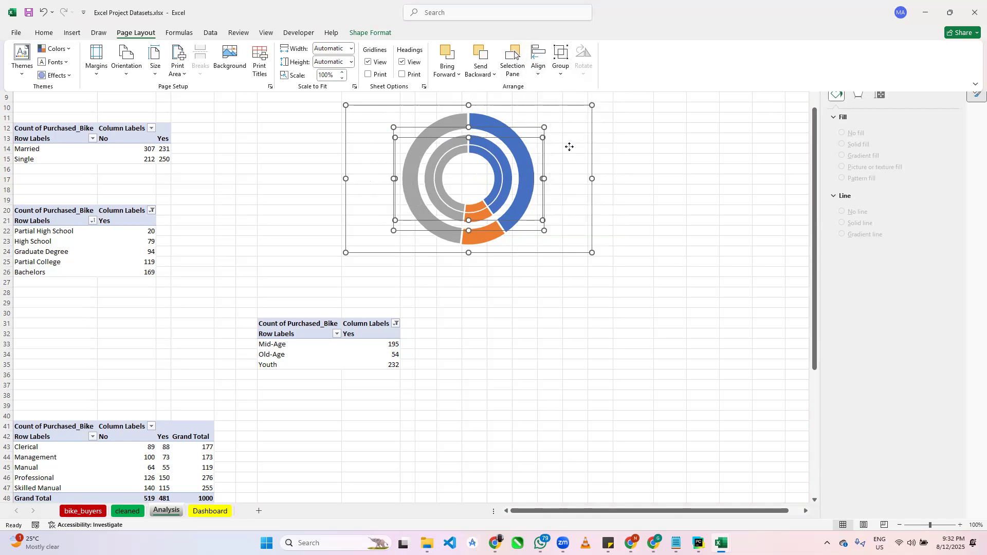
pyautogui.click(681, 154)
pyautogui.click(663, 149)
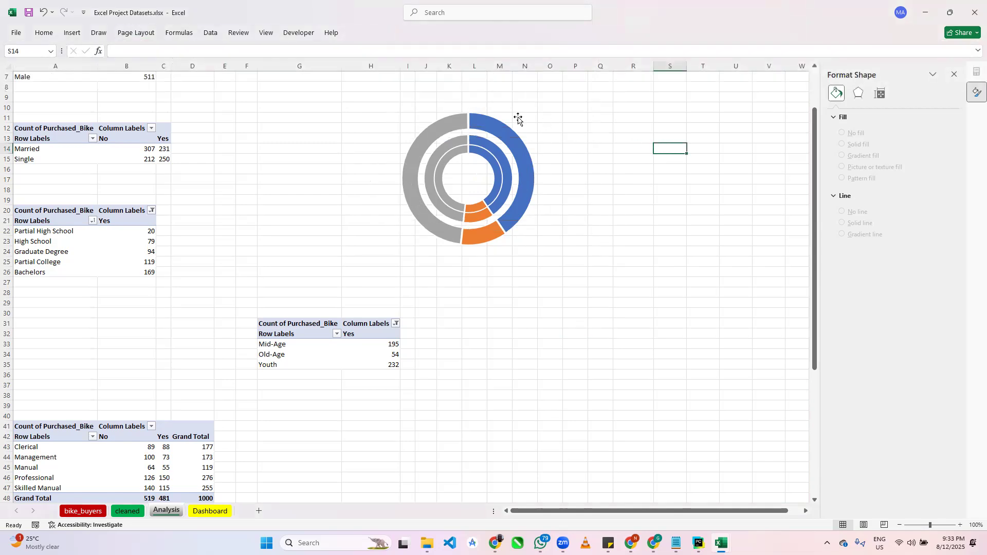
# Fill only the blue Mid-Age slice of the outer doughnut ring with a solid light grey.
pyautogui.click(483, 120)
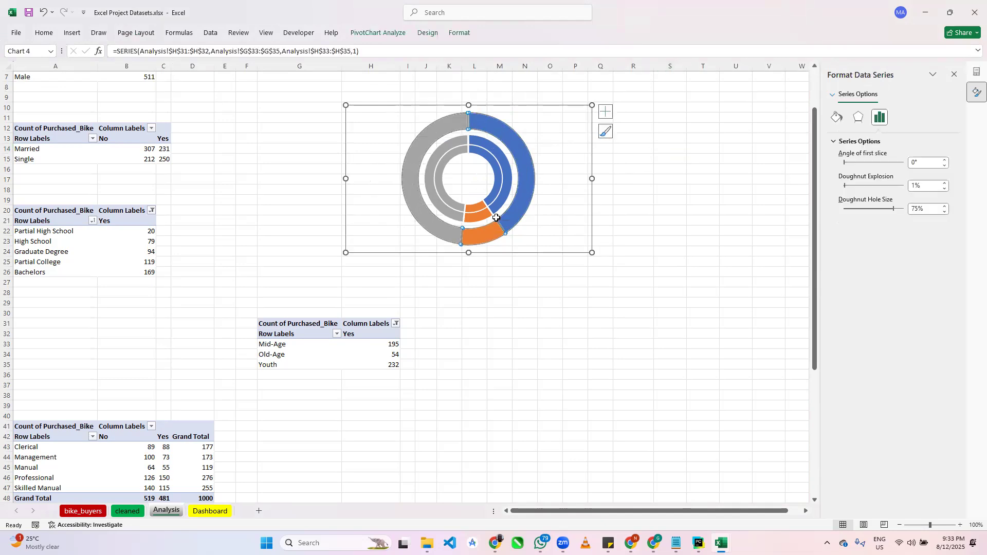
pyautogui.click(526, 143)
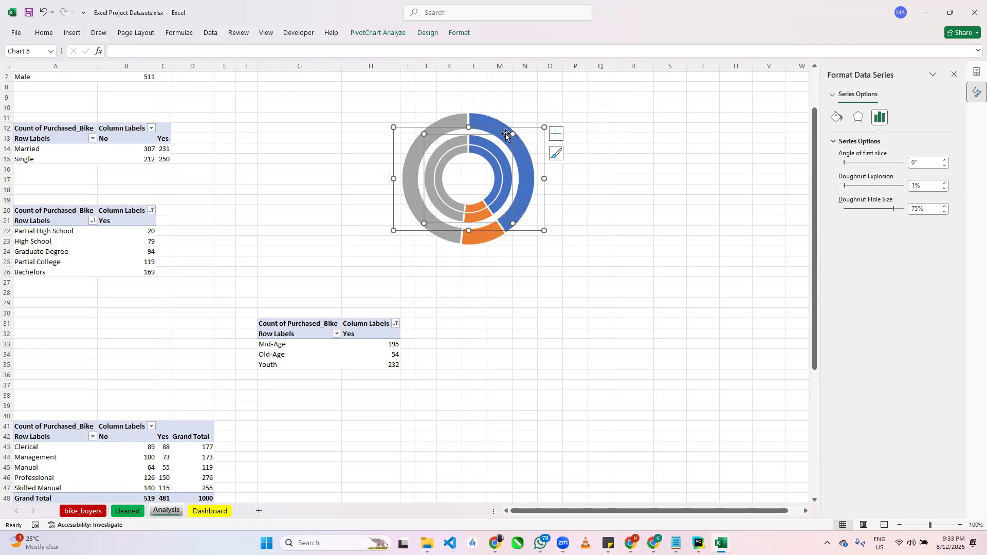
pyautogui.click(491, 121)
pyautogui.doubleClick(490, 120)
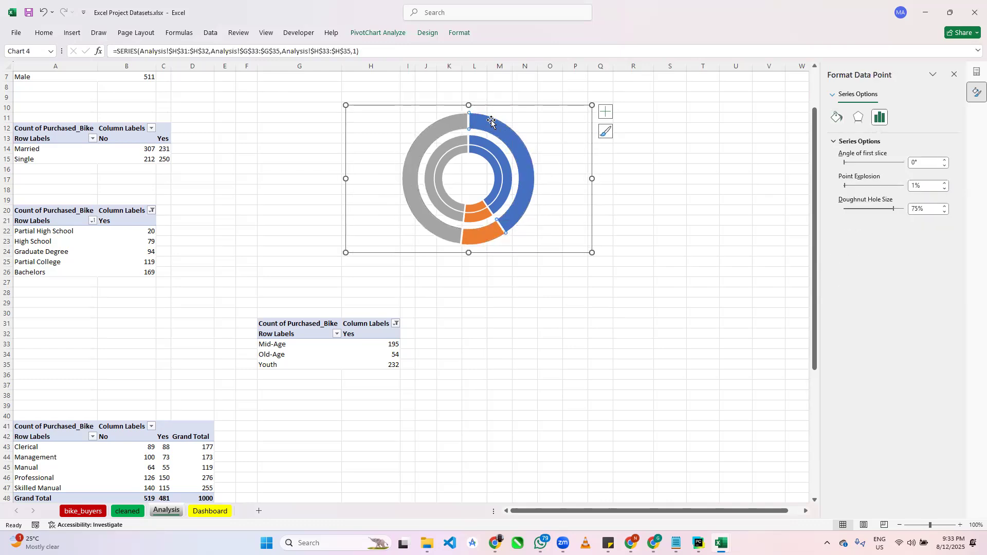
pyautogui.click(363, 178)
pyautogui.click(836, 117)
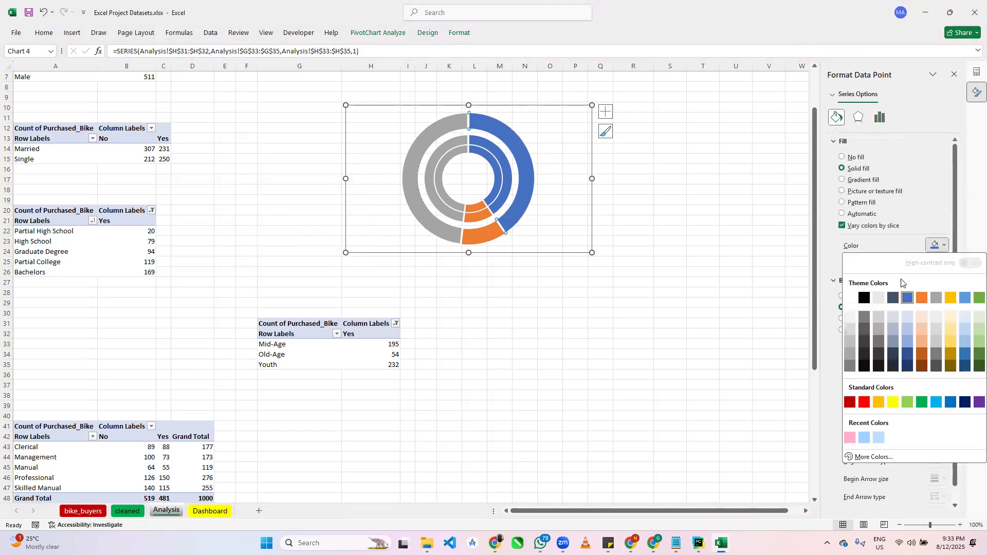
pyautogui.click(850, 320)
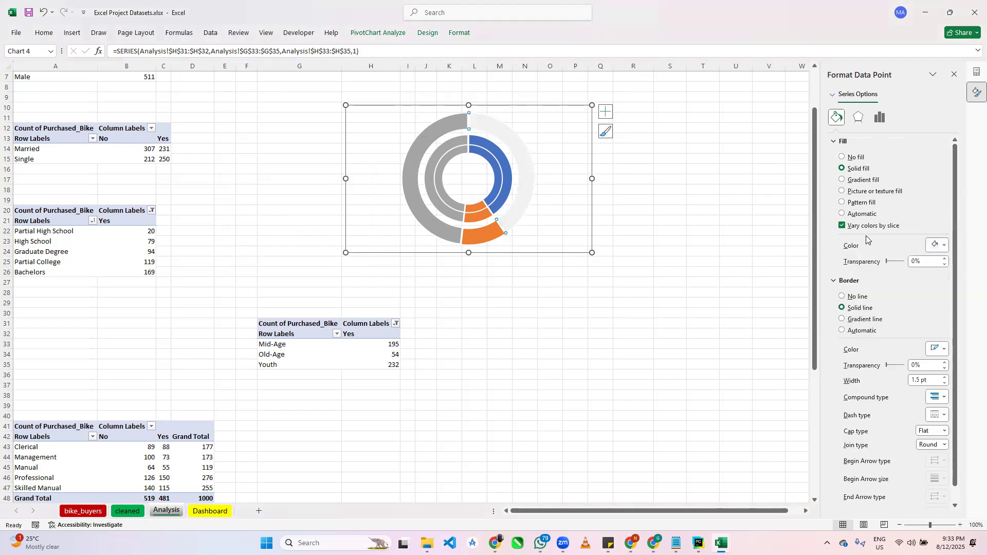
pyautogui.click(943, 246)
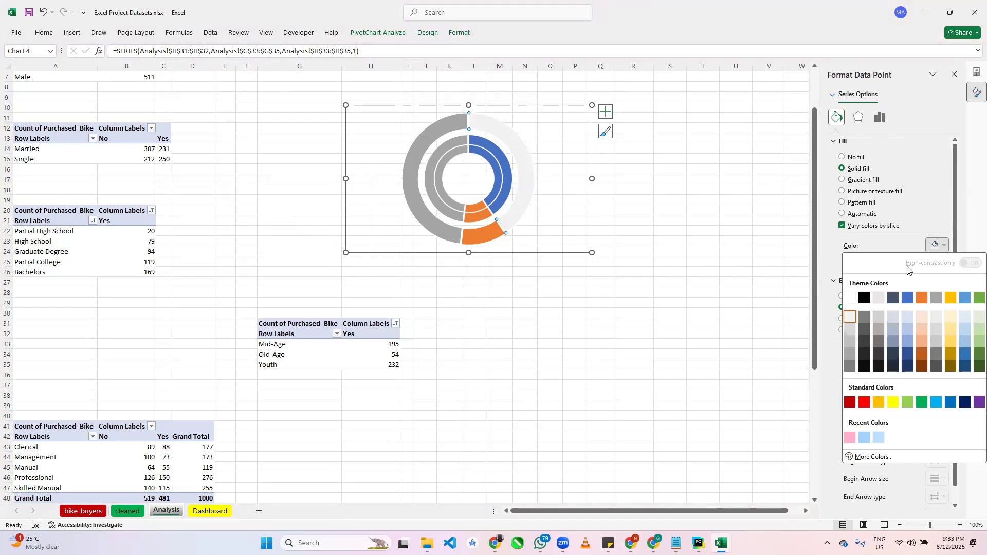
pyautogui.click(850, 327)
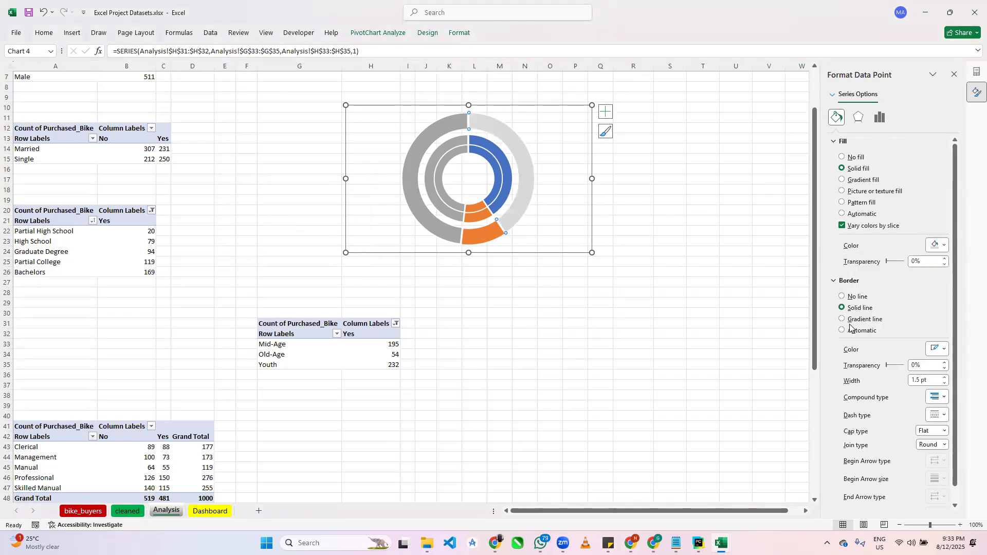
# Fill the outer ring's orange Old-Age slice with the same light grey and its Youth slice with green.
pyautogui.click(482, 234)
pyautogui.click(939, 245)
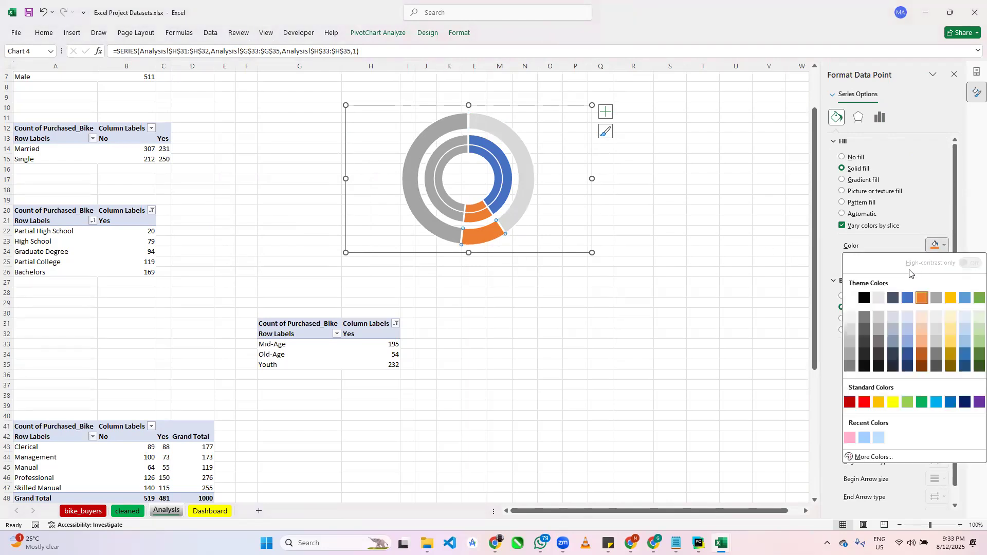
pyautogui.click(849, 329)
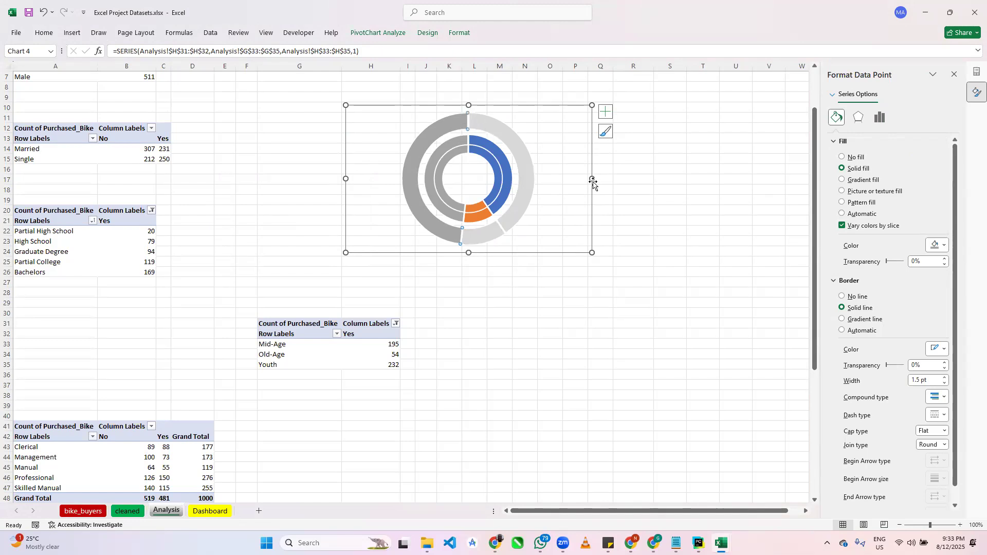
pyautogui.click(936, 245)
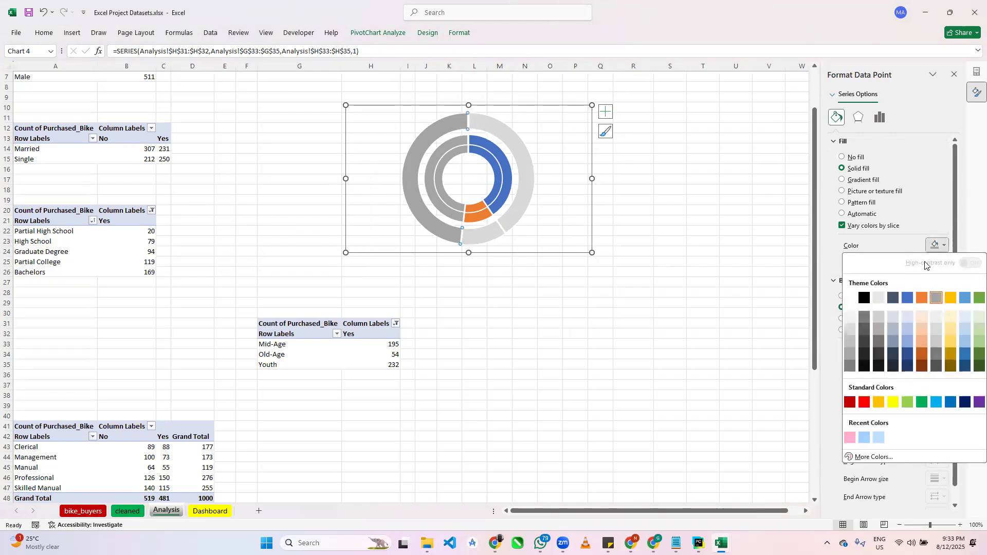
pyautogui.click(978, 298)
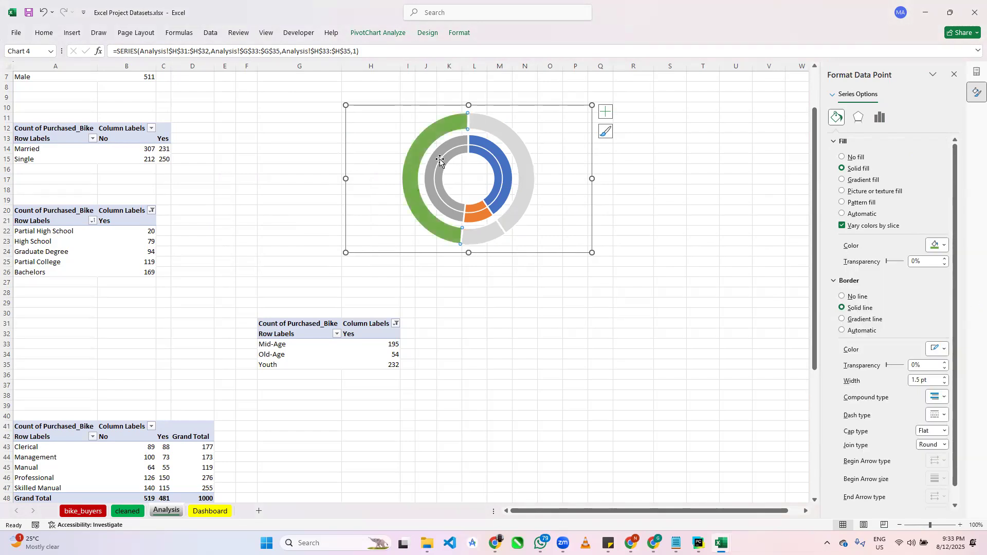
pyautogui.click(483, 148)
pyautogui.click(452, 145)
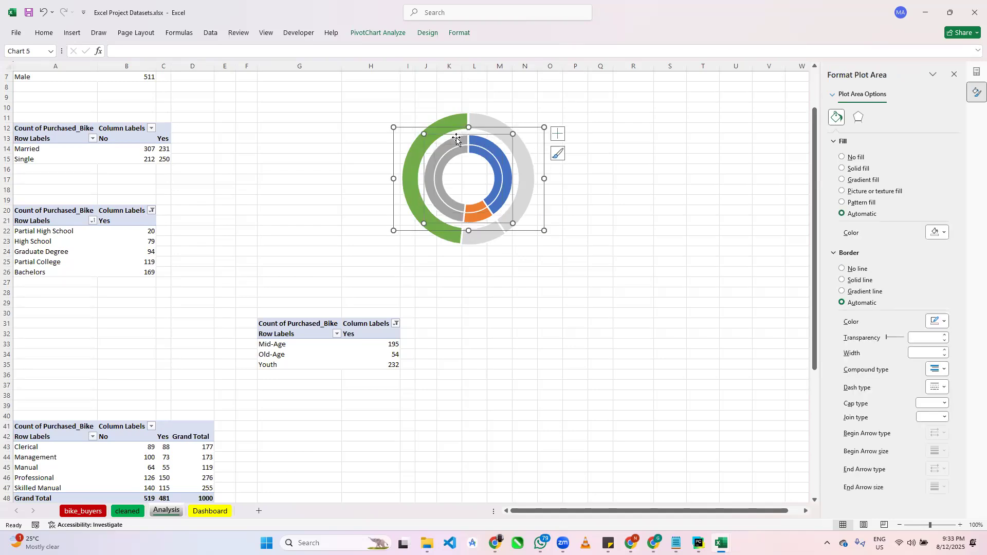
pyautogui.click(456, 139)
pyautogui.click(456, 134)
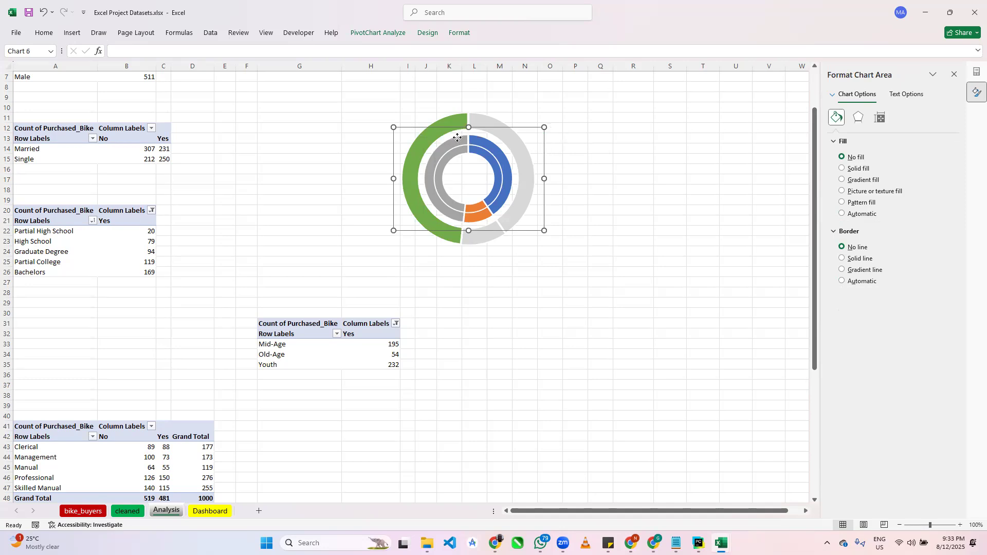
pyautogui.click(457, 136)
pyautogui.click(458, 135)
pyautogui.click(458, 135)
pyautogui.doubleClick(459, 136)
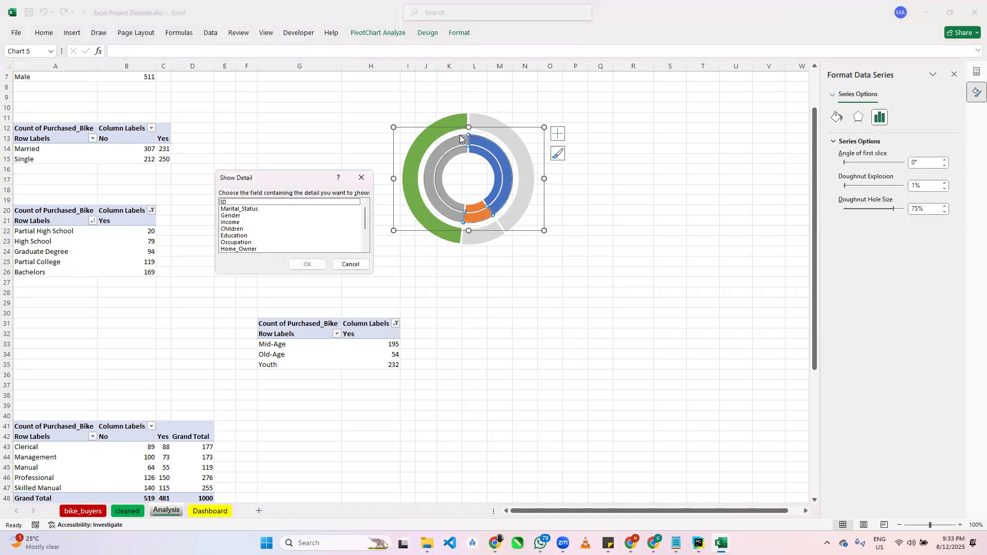
pyautogui.click(362, 177)
pyautogui.click(461, 131)
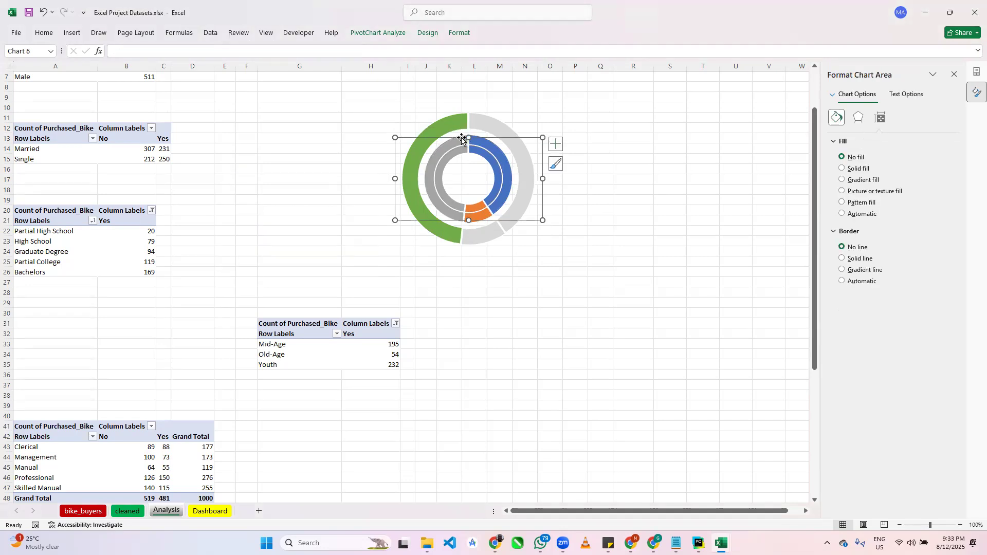
pyautogui.click(461, 129)
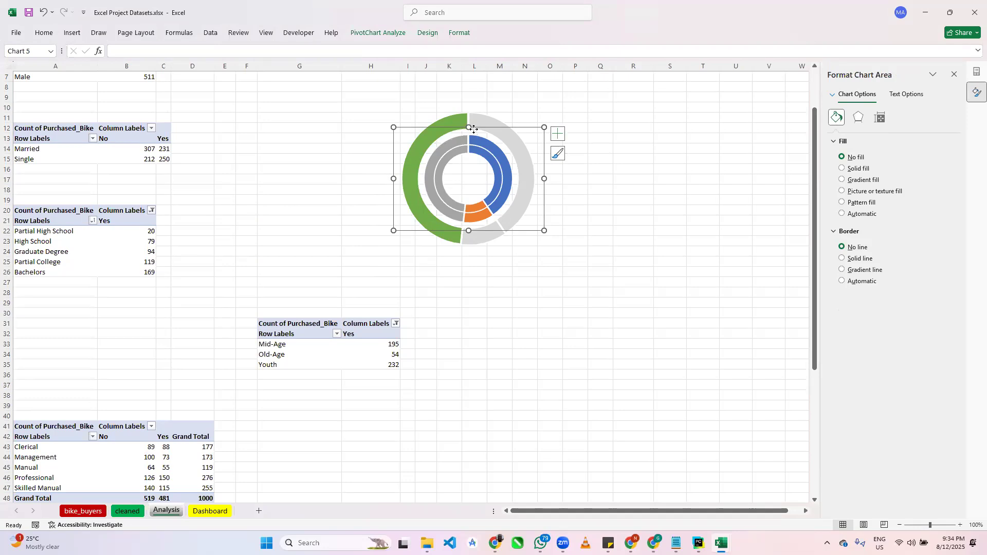
# Fill the innermost ring's blue Mid-Age slice and its Youth slice with the outer ring's light grey.
pyautogui.click(474, 142)
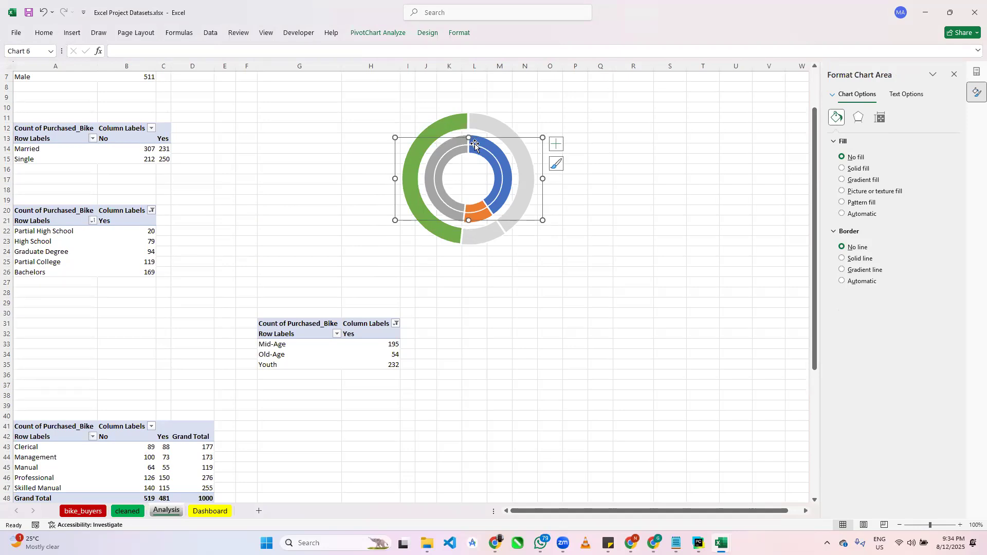
pyautogui.click(476, 150)
pyautogui.doubleClick(476, 150)
pyautogui.click(361, 178)
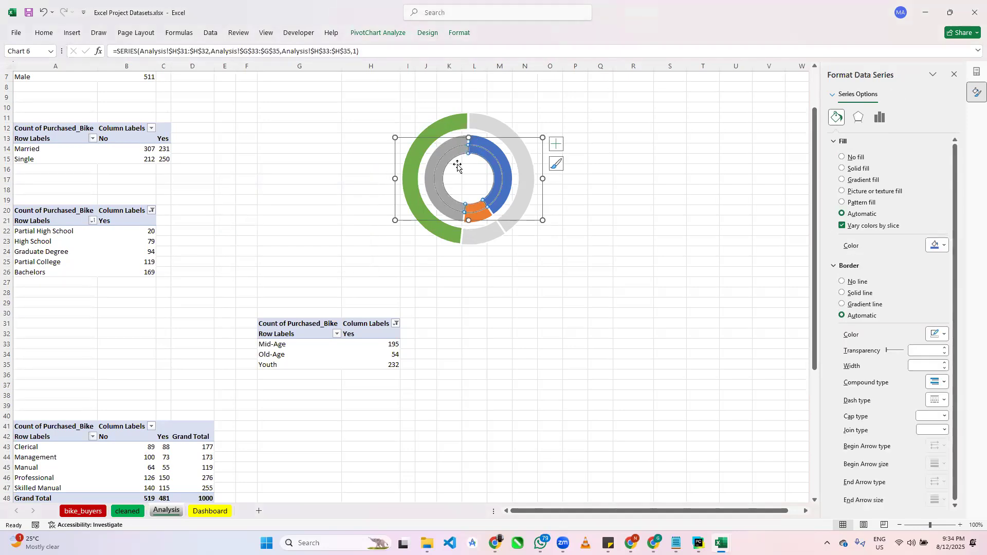
pyautogui.click(478, 155)
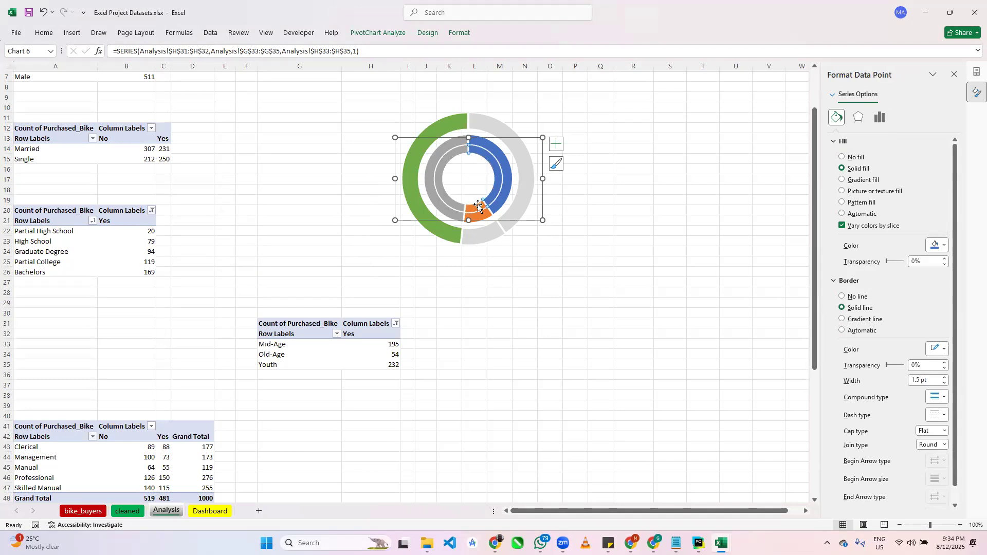
pyautogui.click(493, 194)
pyautogui.click(937, 246)
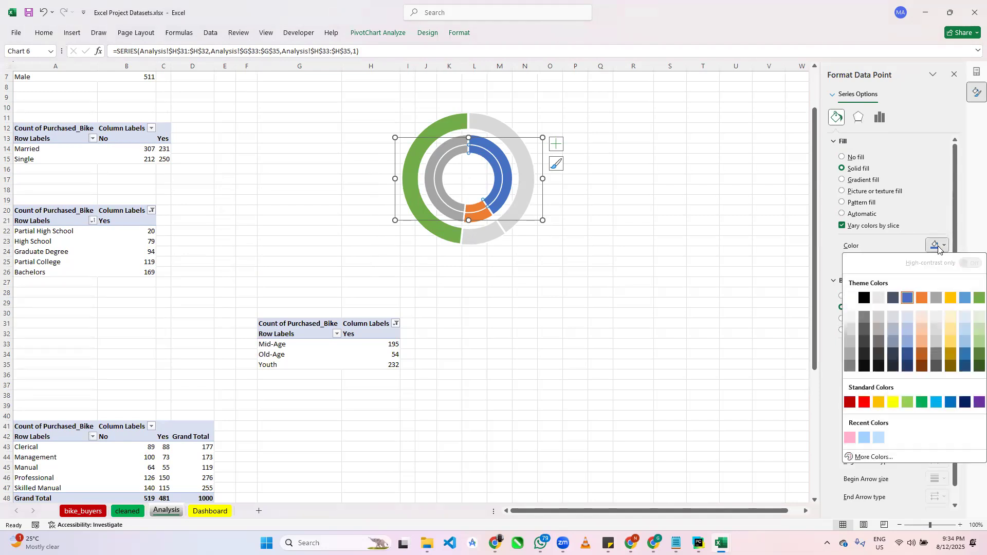
pyautogui.click(850, 317)
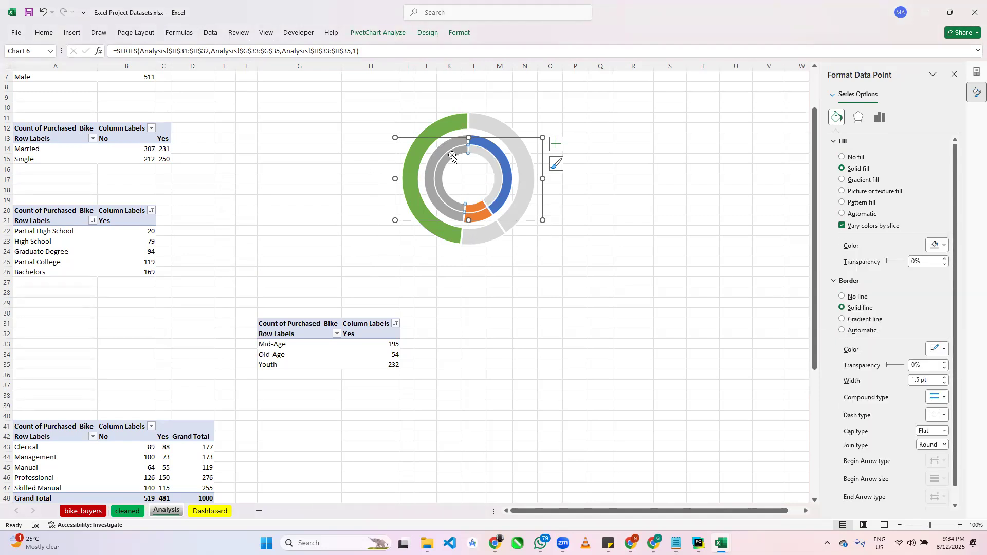
pyautogui.click(931, 244)
pyautogui.click(850, 331)
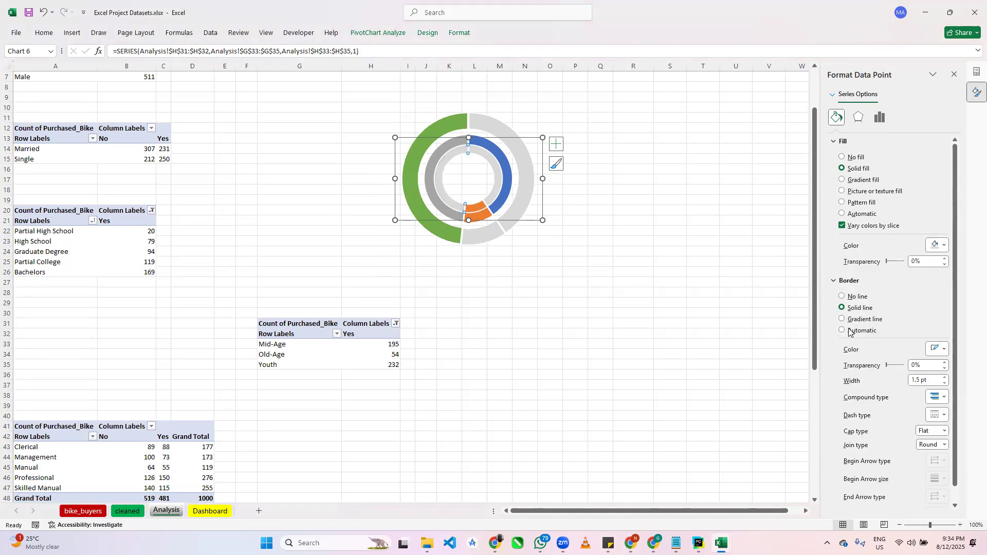
pyautogui.click(443, 153)
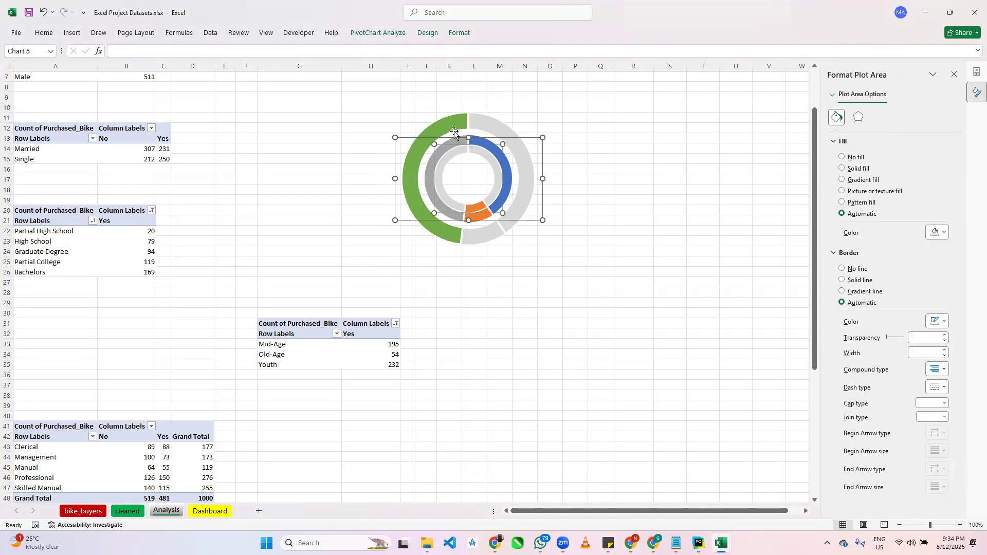
pyautogui.click(456, 131)
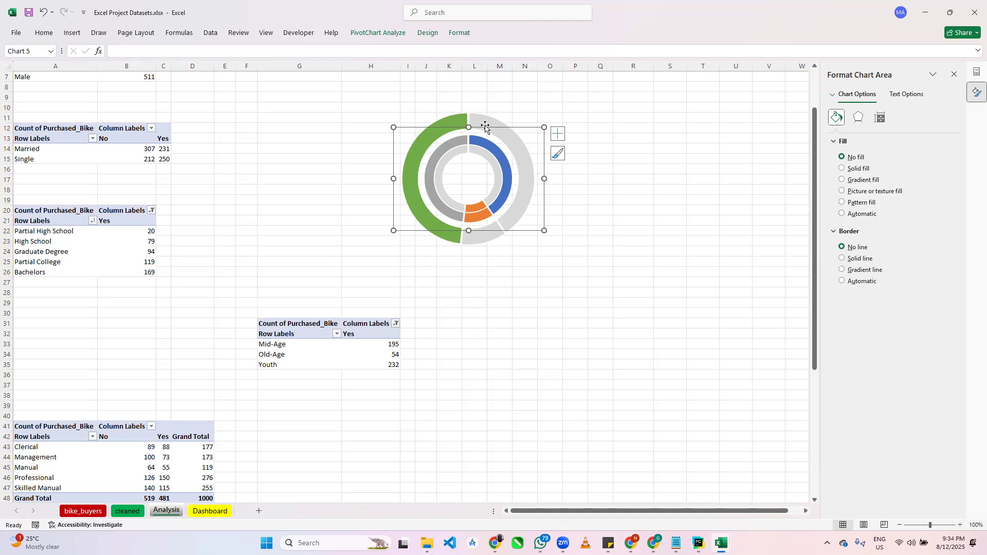
pyautogui.click(449, 125)
pyautogui.click(448, 138)
pyautogui.click(451, 135)
pyautogui.rightClick(447, 138)
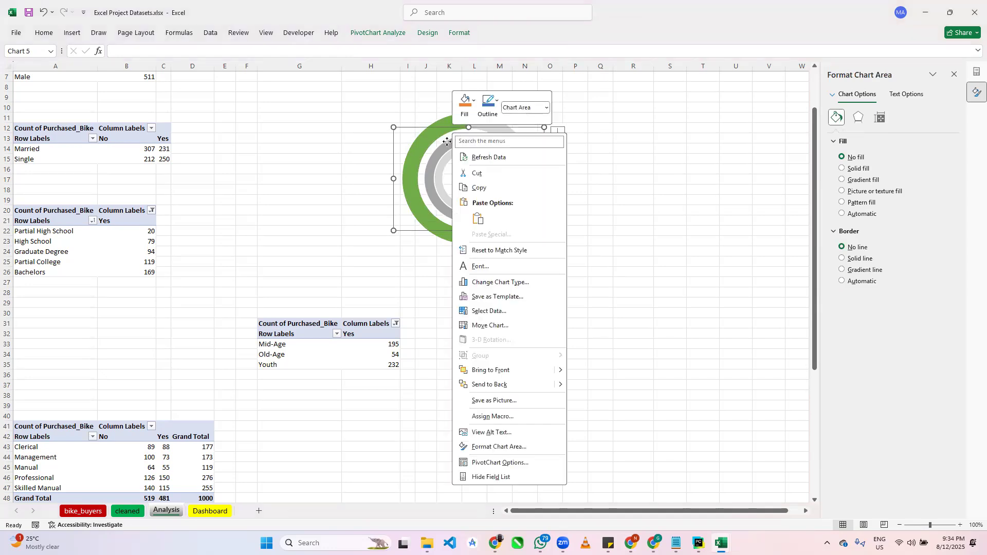
pyautogui.click(440, 140)
pyautogui.click(446, 134)
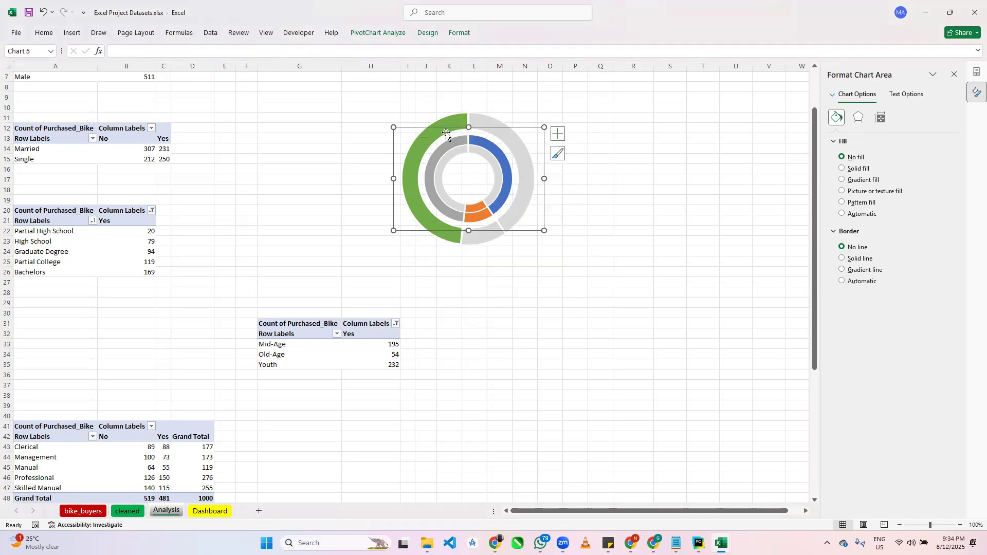
pyautogui.rightClick(450, 132)
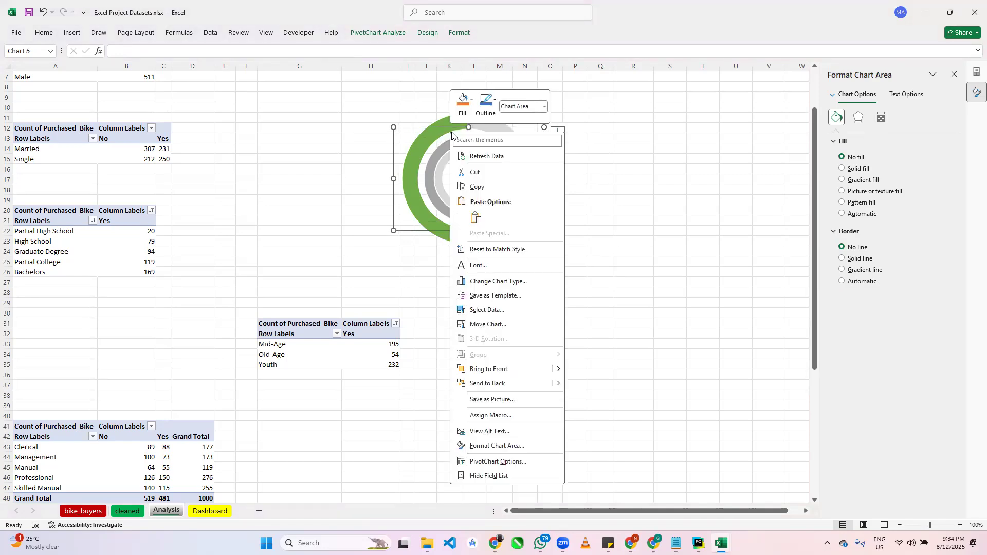
pyautogui.click(496, 461)
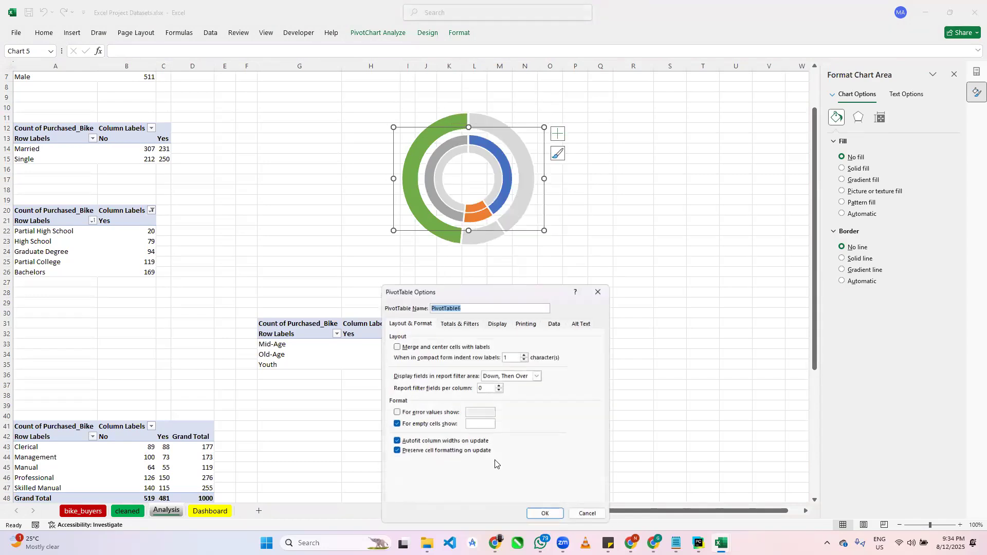
pyautogui.click(607, 293)
# Cut the innermost doughnut chart out of the nested rings on the Analysis sheet.
pyautogui.click(499, 152)
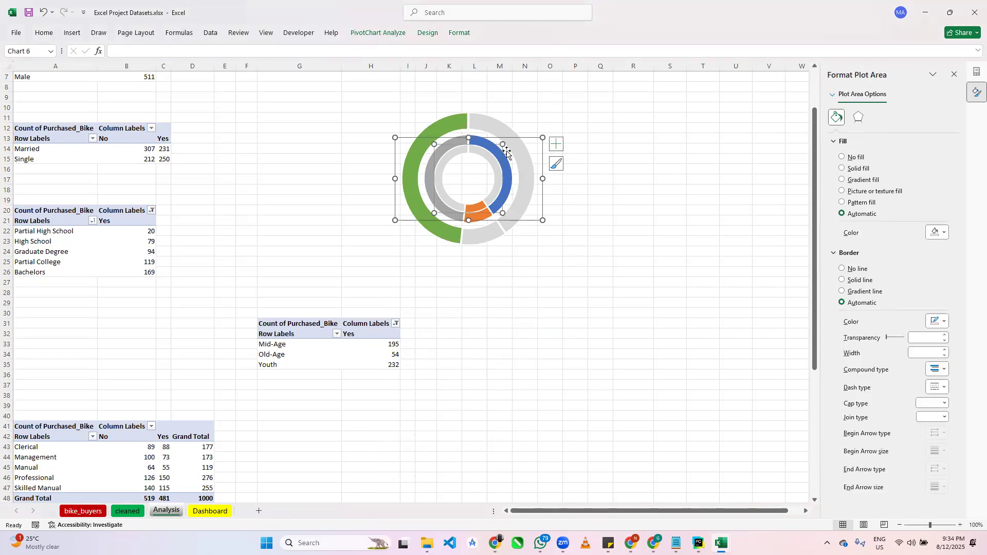
pyautogui.click(510, 158)
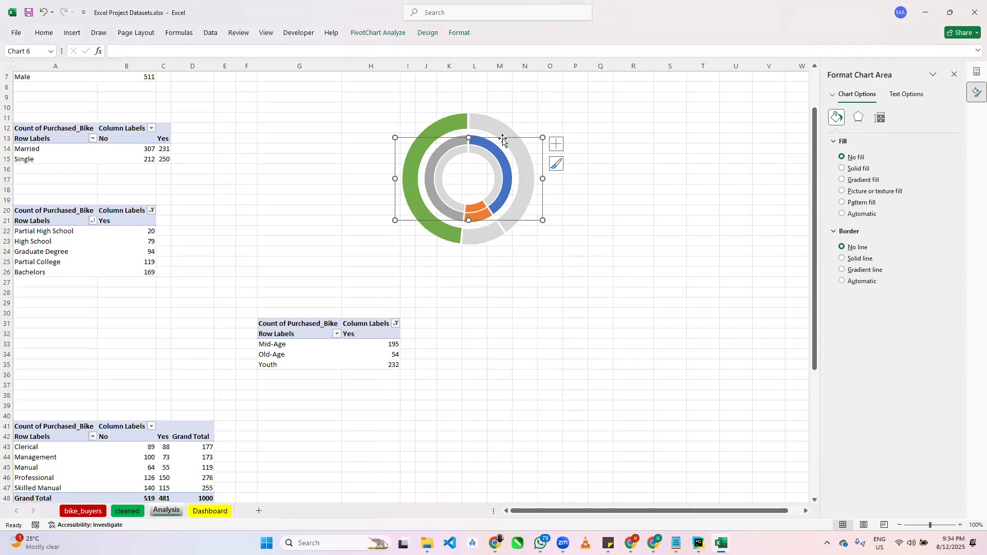
pyautogui.click(462, 133)
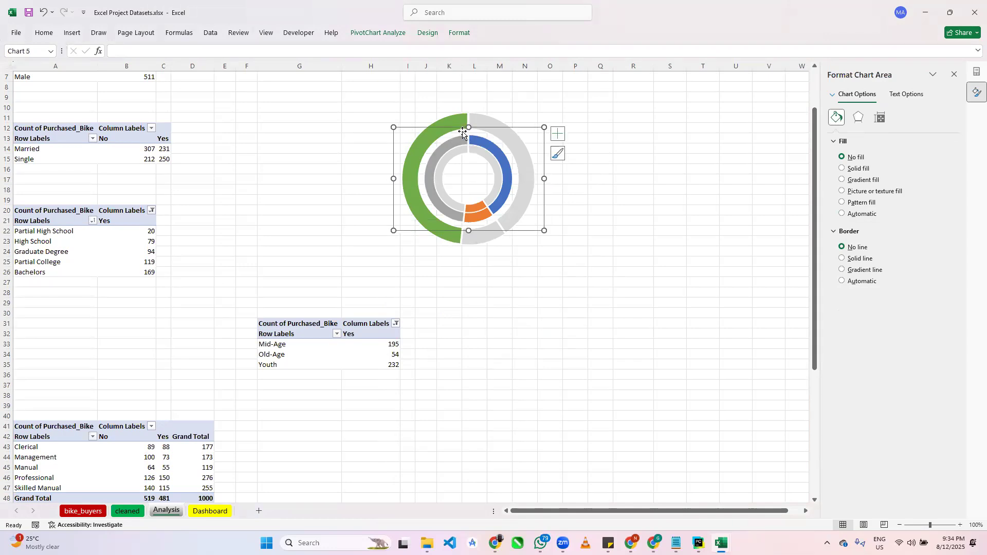
pyautogui.click(478, 155)
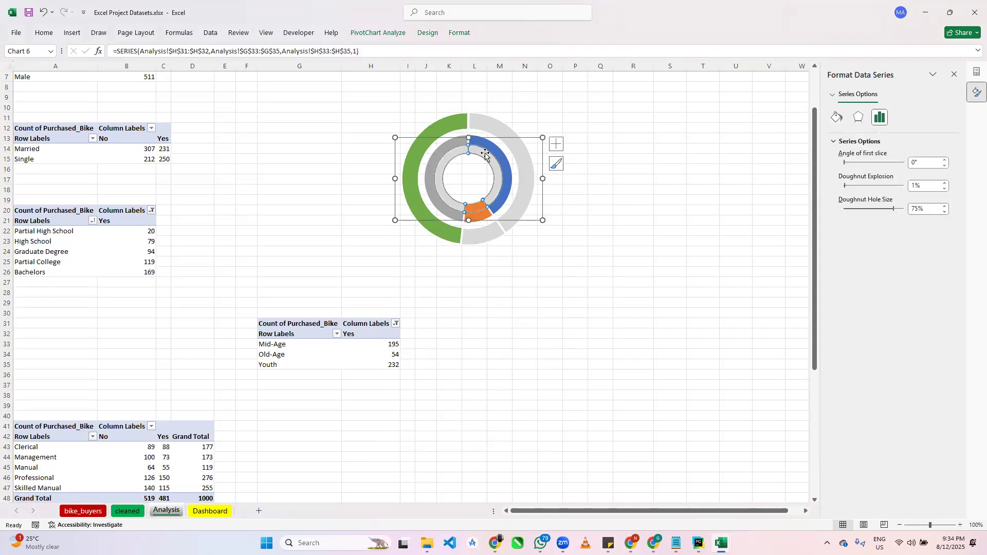
pyautogui.press('Delete')
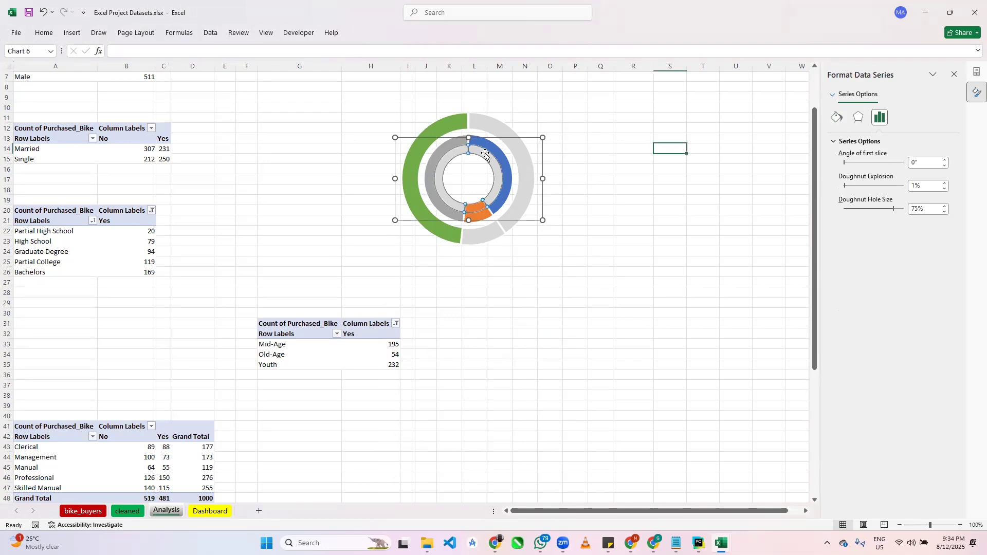
# Fill the Youth and Old-Age slices of the blue-highlighted inner ring with the outer ring's light grey.
pyautogui.click(456, 146)
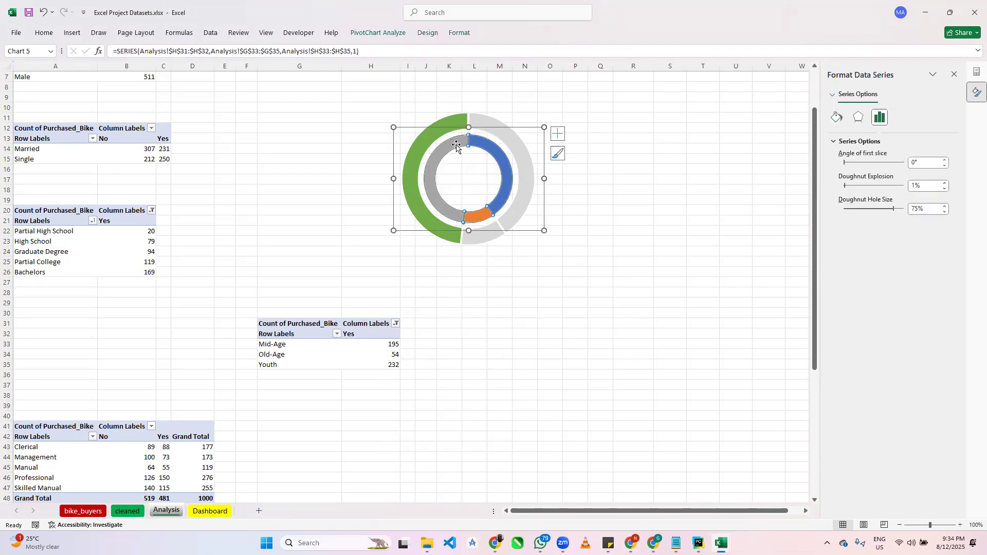
pyautogui.doubleClick(455, 147)
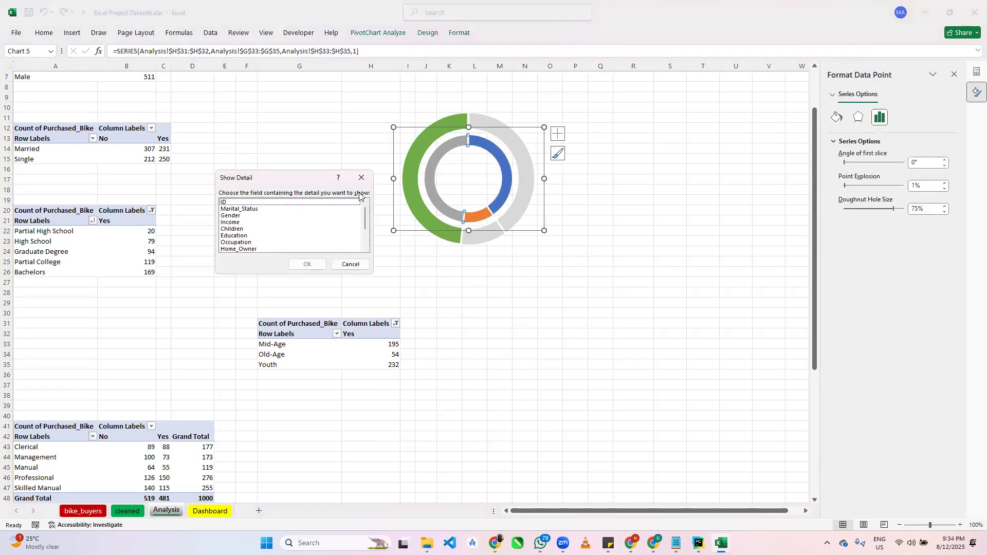
pyautogui.click(361, 178)
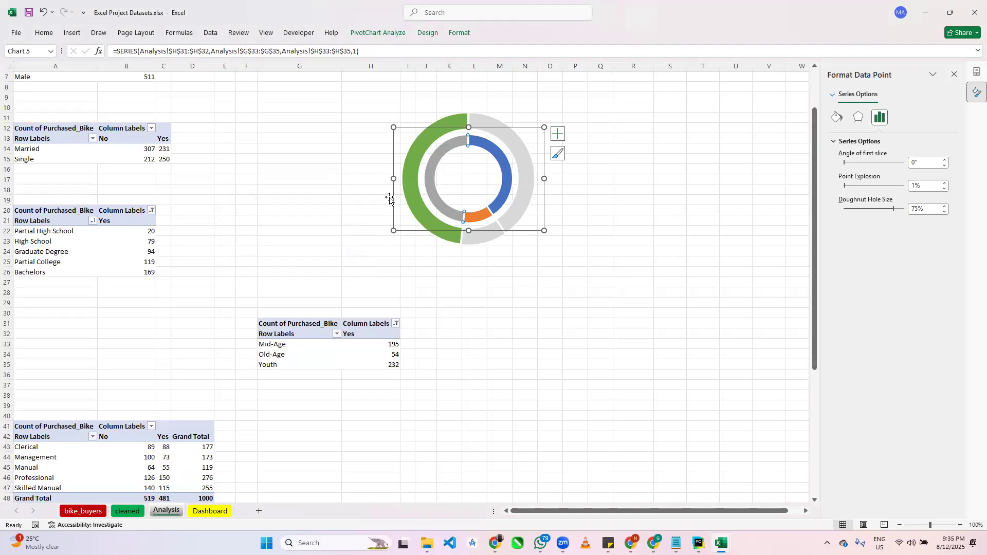
pyautogui.doubleClick(440, 151)
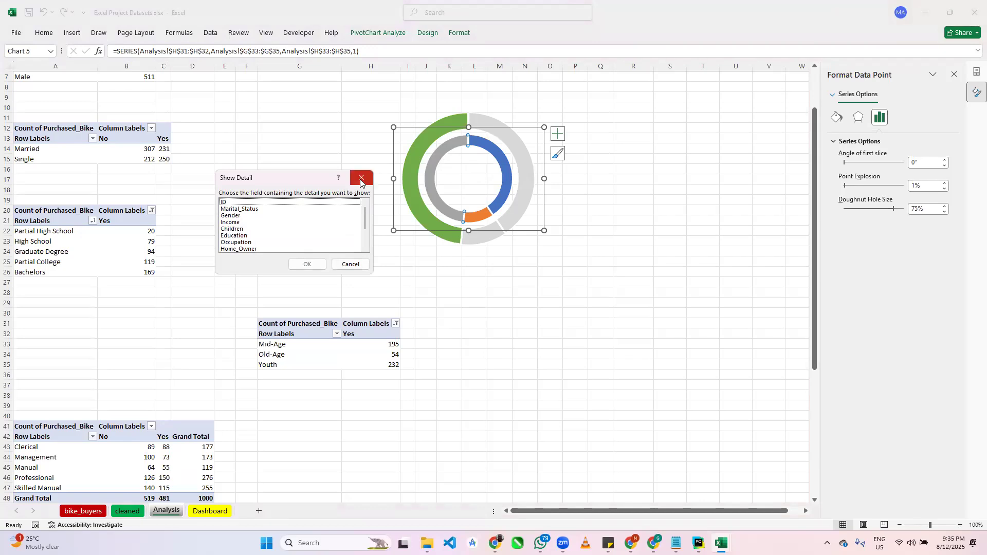
pyautogui.click(361, 181)
pyautogui.click(836, 117)
pyautogui.click(937, 245)
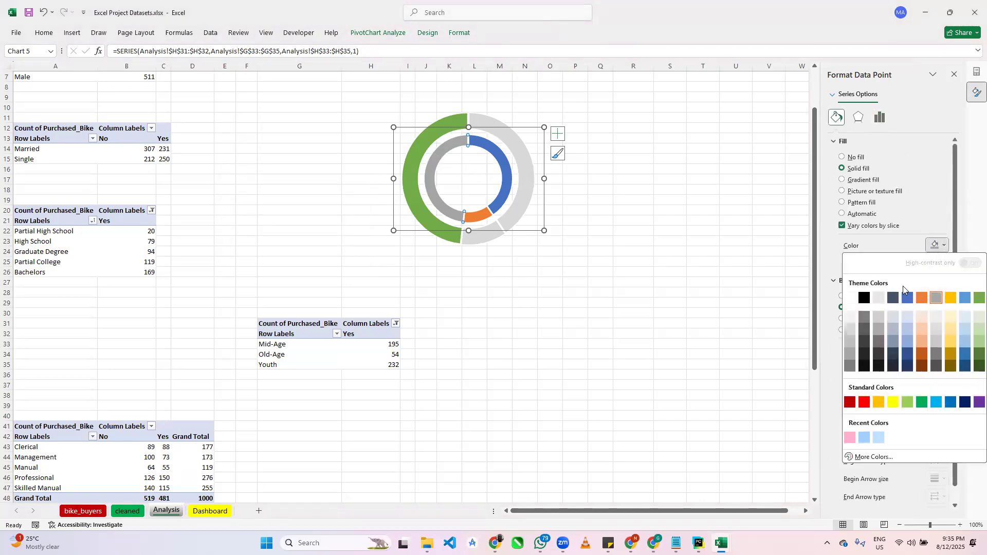
pyautogui.click(849, 334)
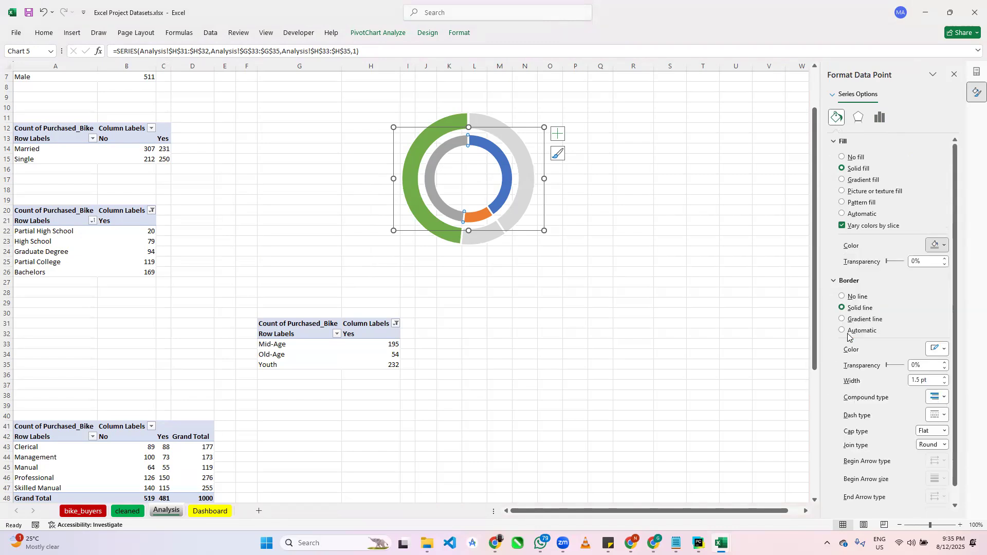
pyautogui.click(489, 214)
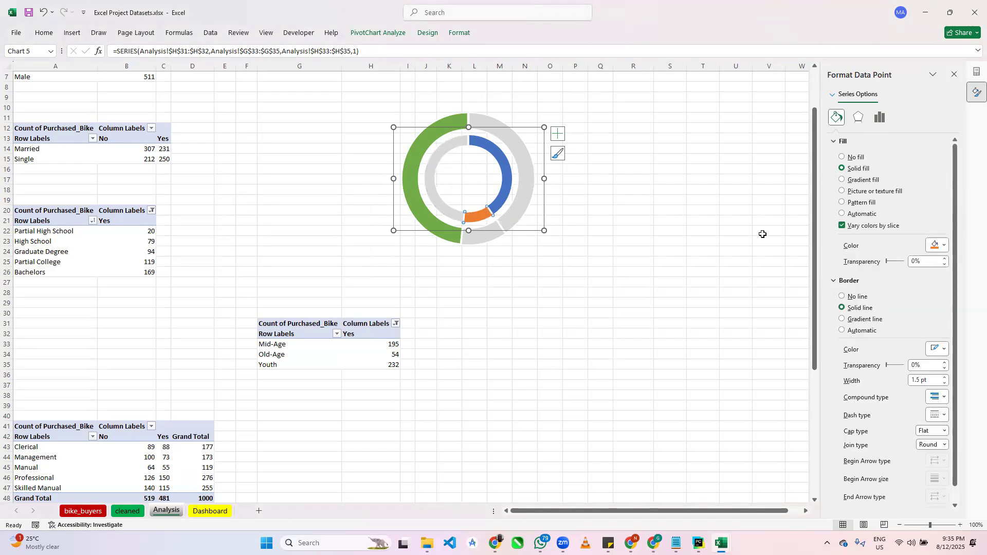
pyautogui.click(944, 245)
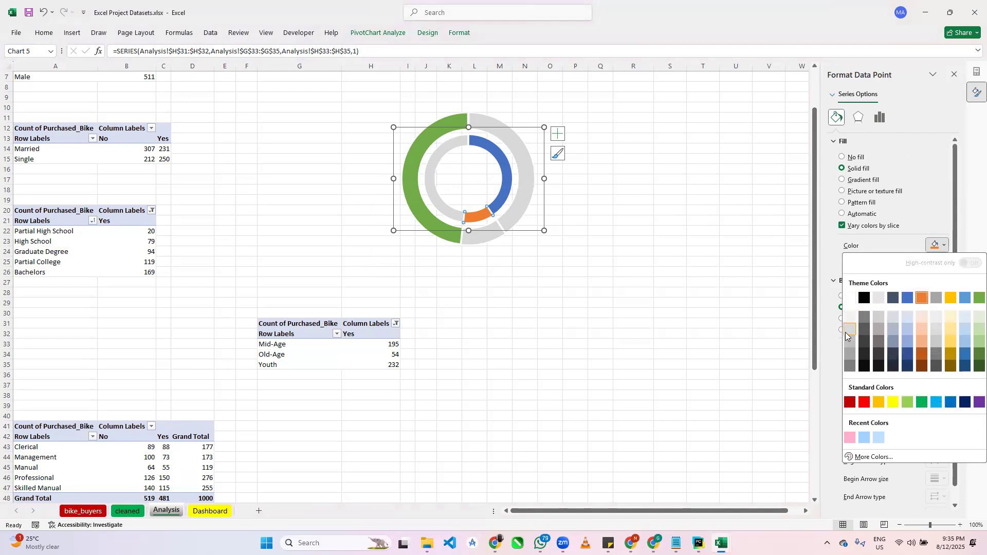
pyautogui.click(848, 334)
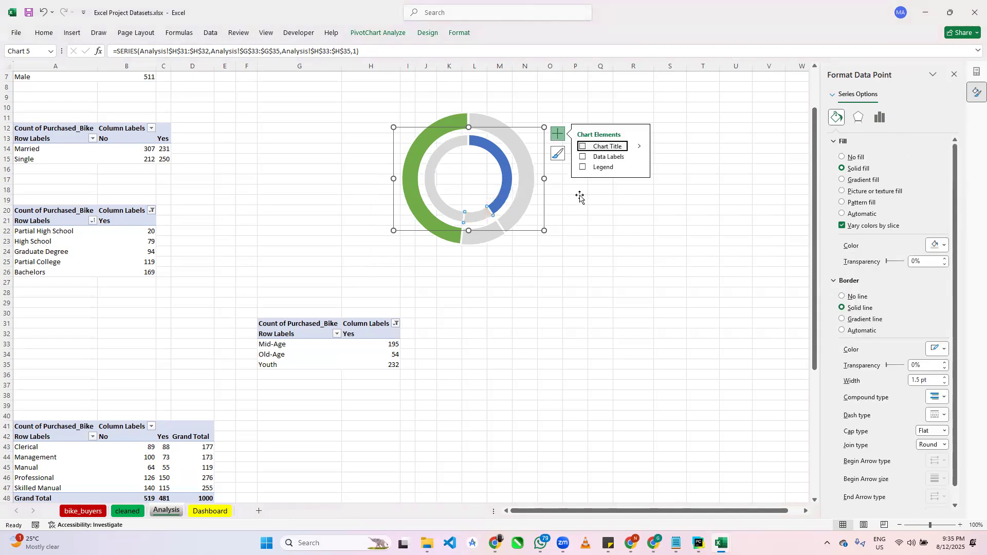
pyautogui.click(564, 197)
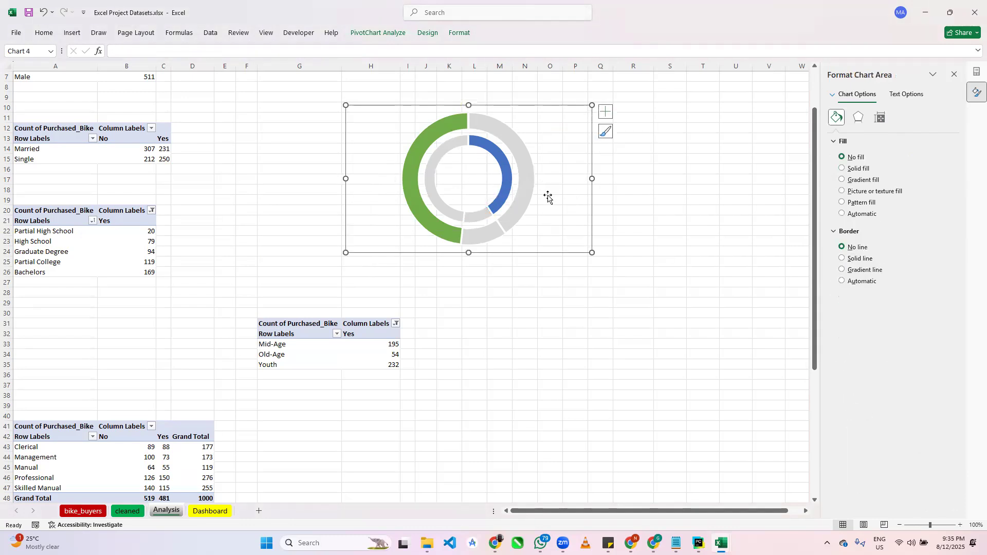
pyautogui.click(548, 198)
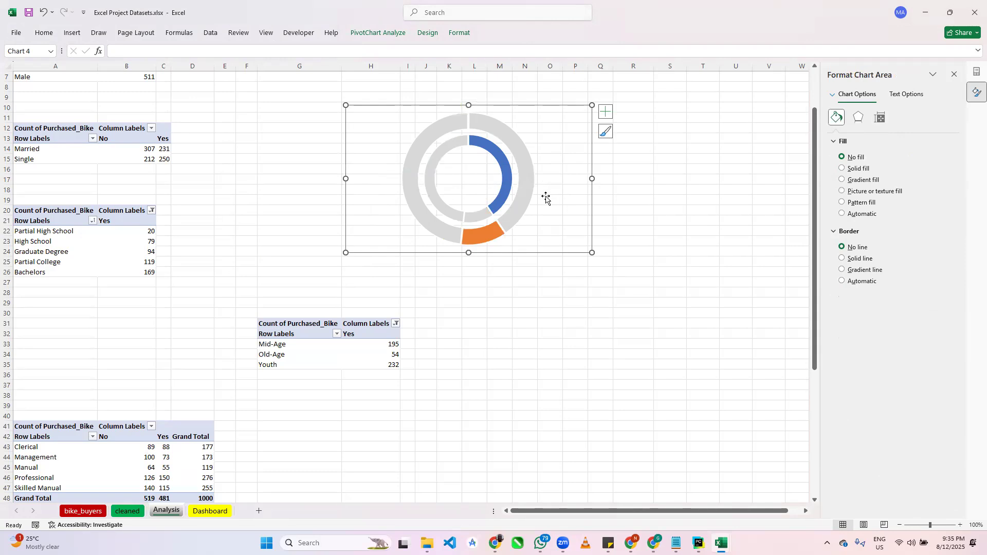
pyautogui.hotkey('ctrl', 'z')
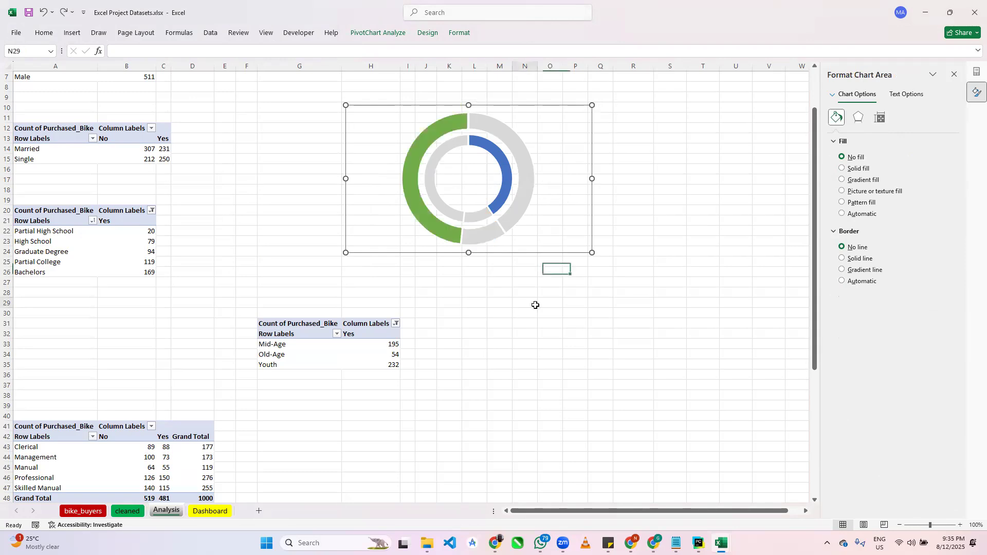
# Paste the cut doughnut chart with the orange slice and centre it inside the two remaining rings.
pyautogui.click(533, 302)
pyautogui.hotkey('ctrl', 'v')
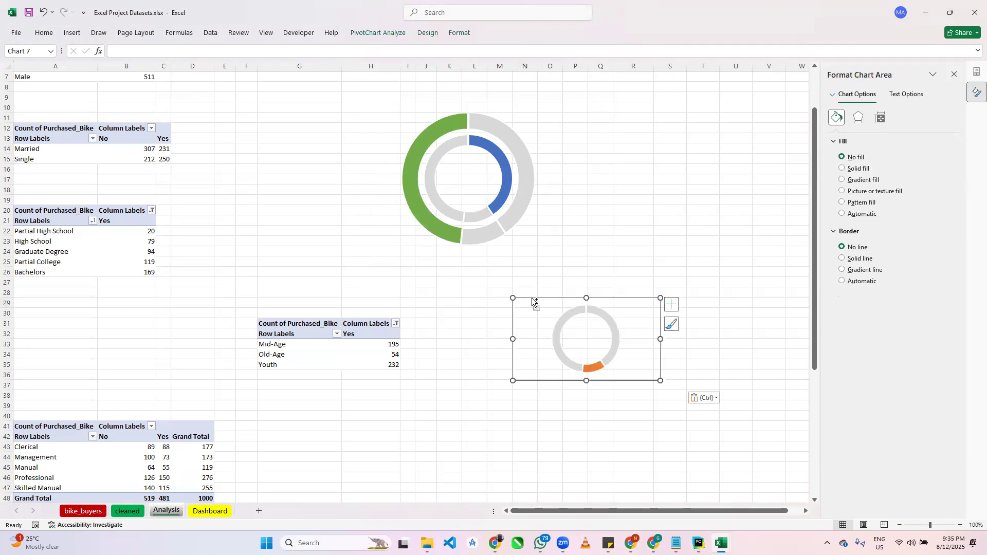
pyautogui.moveTo(565, 296); pyautogui.dragTo(448, 137)
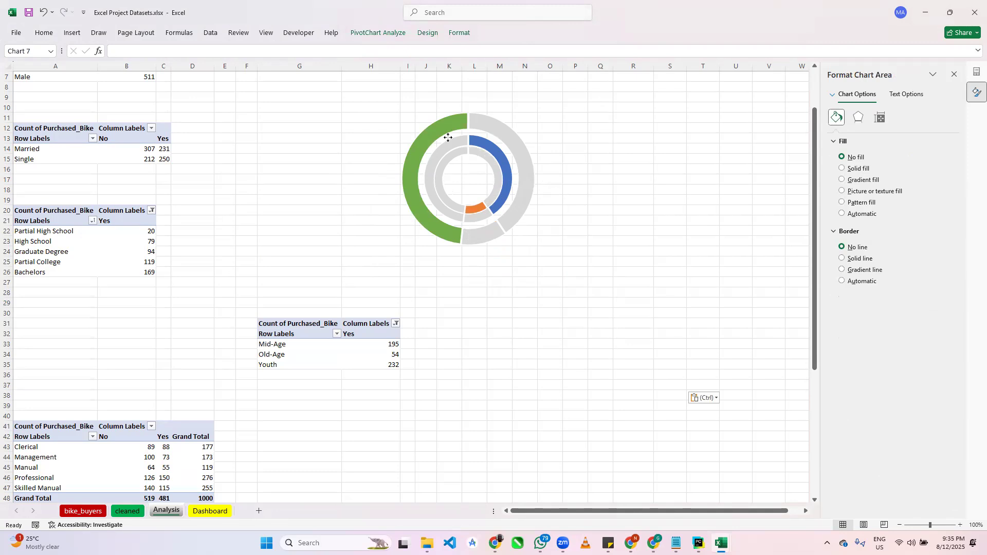
pyautogui.moveTo(448, 137); pyautogui.dragTo(448, 137)
pyautogui.click(638, 140)
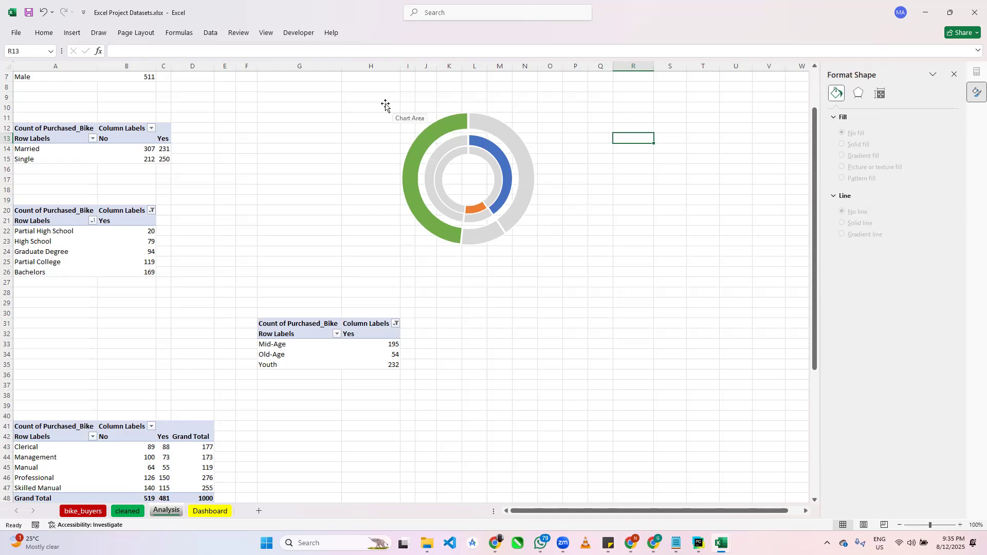
# Select all three nested doughnut charts and group them into one object.
pyautogui.click(369, 102)
pyautogui.click(386, 109)
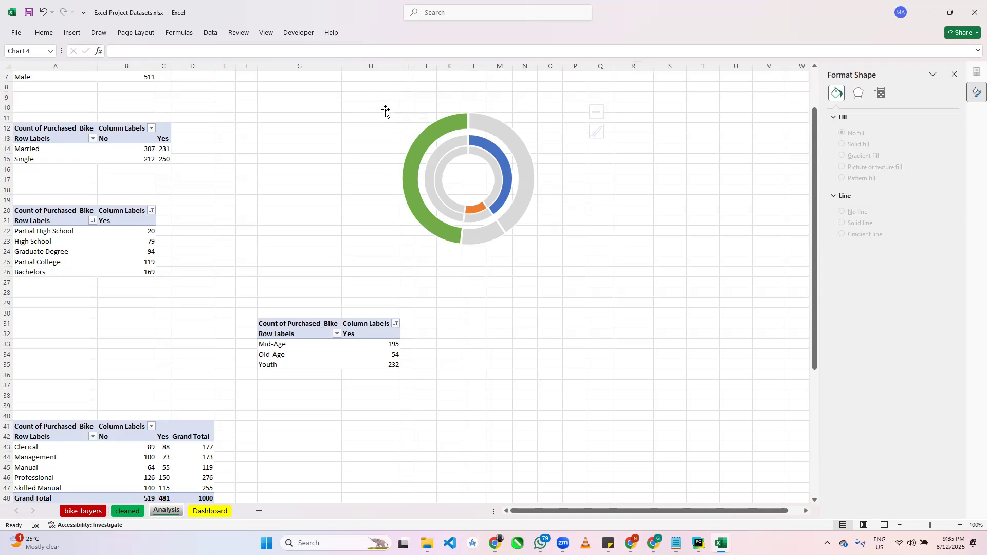
pyautogui.click(340, 90)
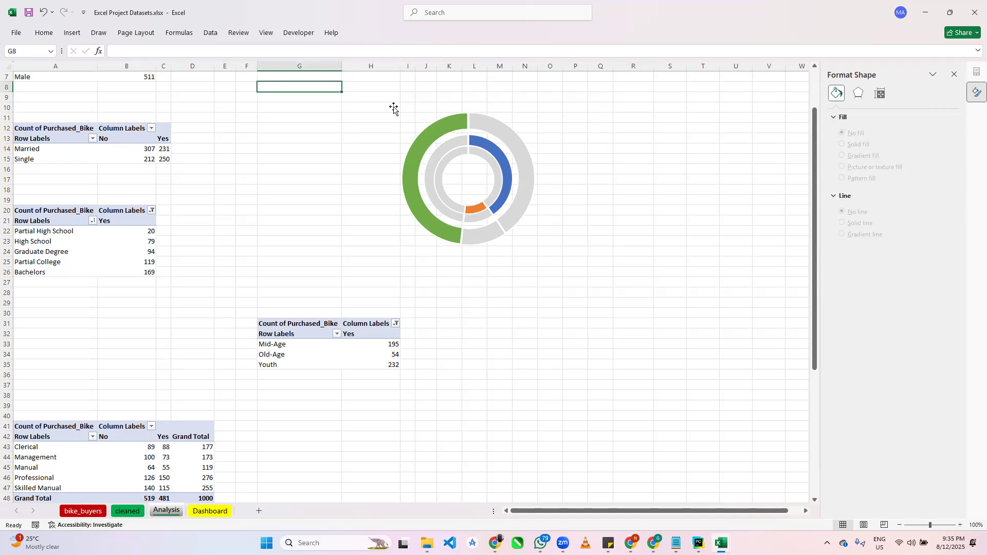
pyautogui.click(438, 110)
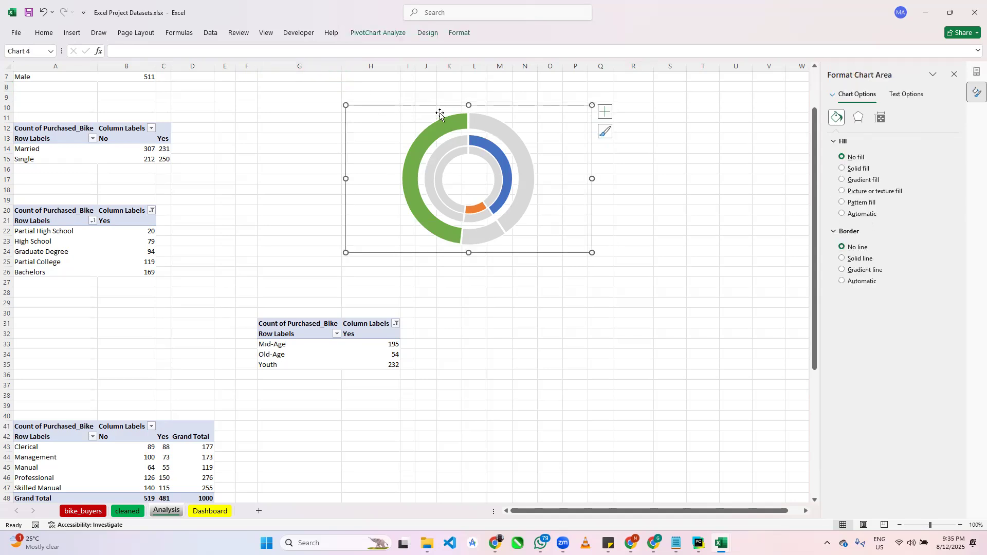
pyautogui.click(452, 142)
pyautogui.moveTo(494, 173)
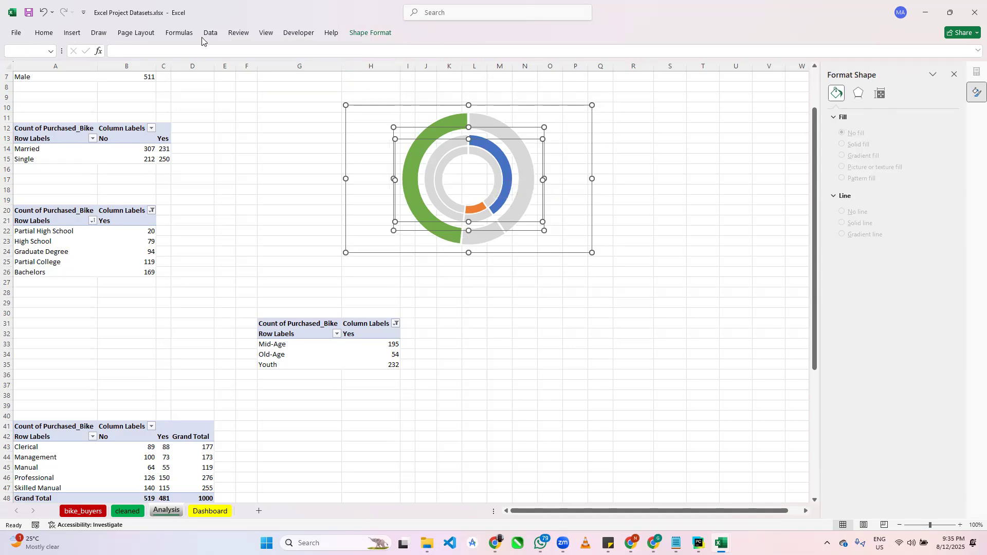
pyautogui.click(135, 33)
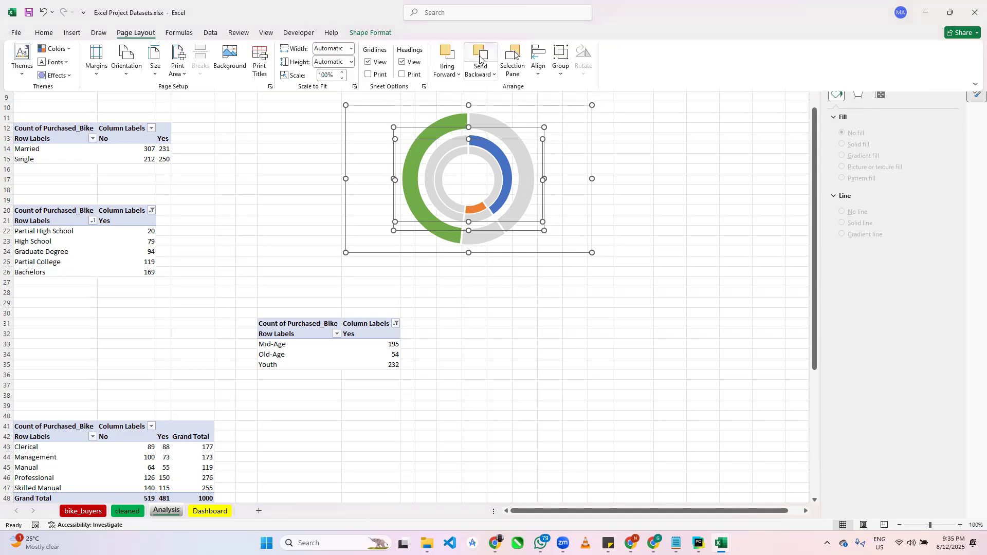
pyautogui.click(563, 72)
pyautogui.click(575, 90)
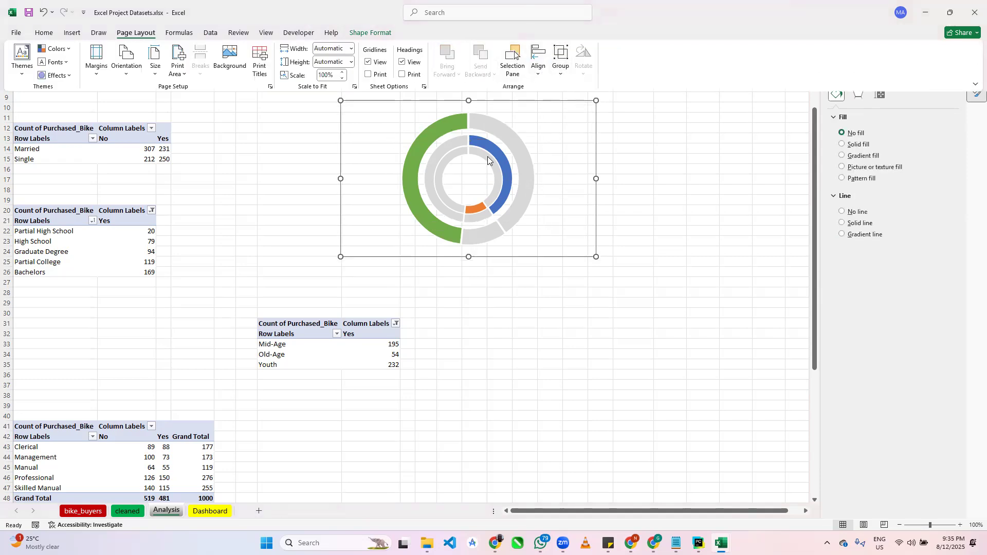
# Move the grouped doughnut charts from the Analysis sheet to the Dashboard sheet and close the shape formatting pane.
pyautogui.hotkey('ctrl', 'x')
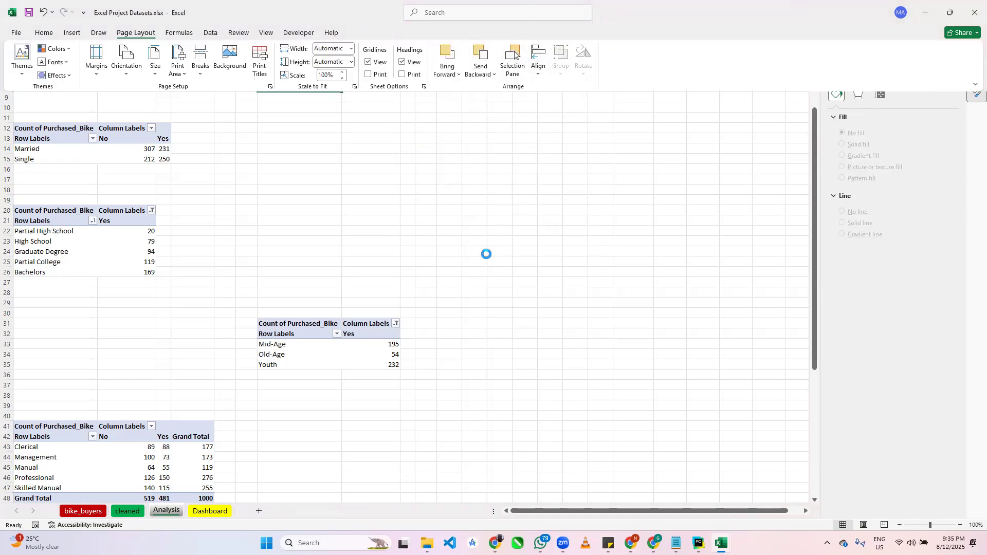
pyautogui.click(212, 511)
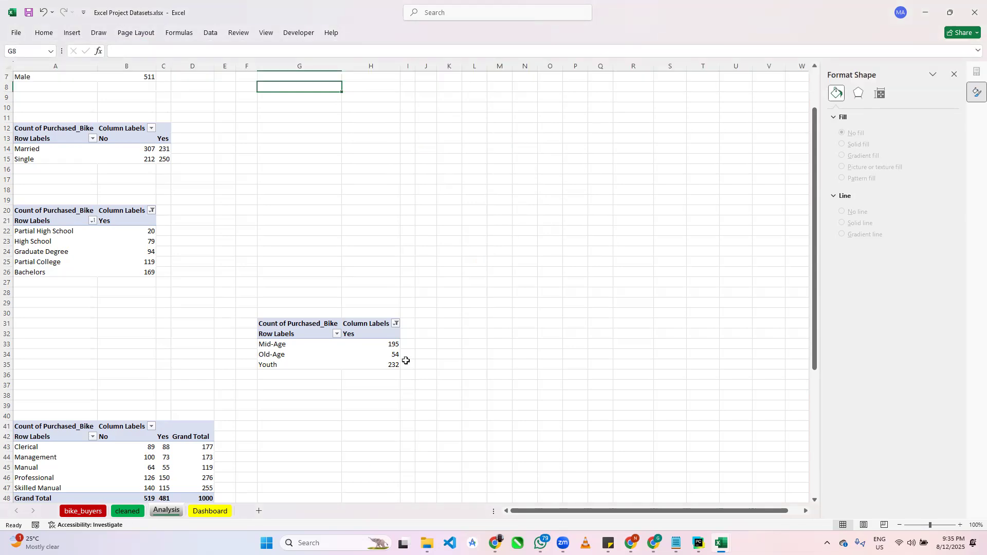
pyautogui.click(219, 511)
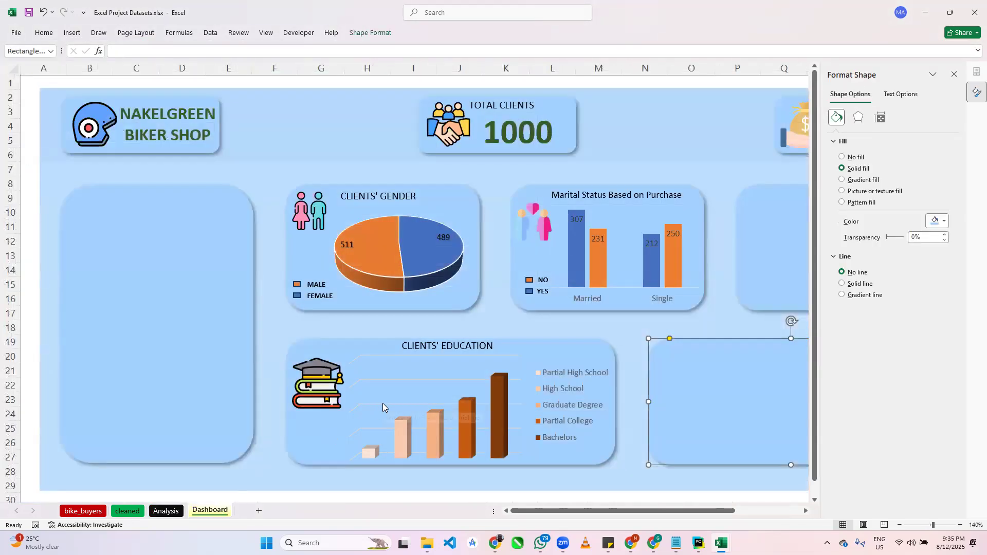
pyautogui.hotkey('ctrl', 'v')
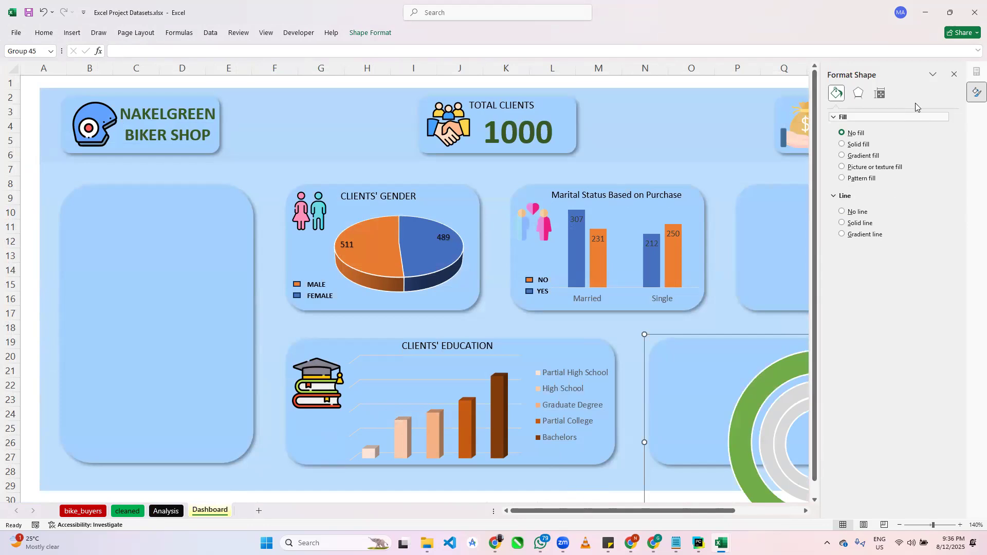
pyautogui.click(953, 75)
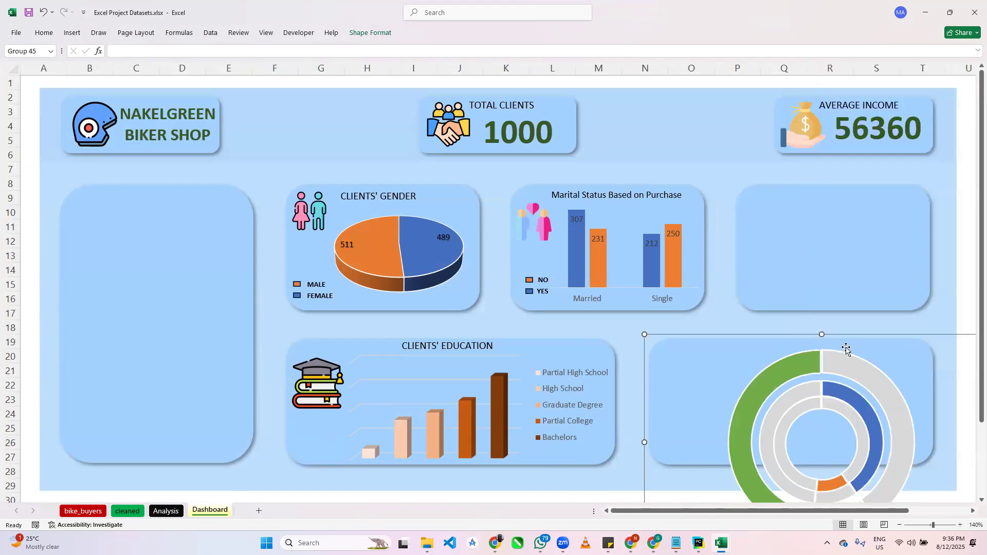
# Shrink the doughnut group to fit inside the empty card below AVERAGE INCOME.
pyautogui.moveTo(643, 335); pyautogui.dragTo(824, 186)
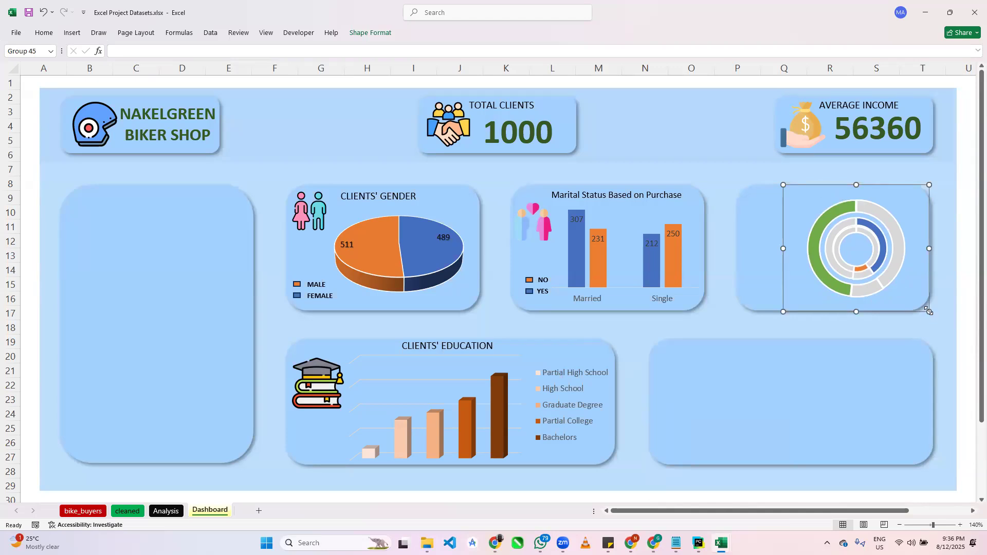
pyautogui.moveTo(928, 310); pyautogui.dragTo(930, 308)
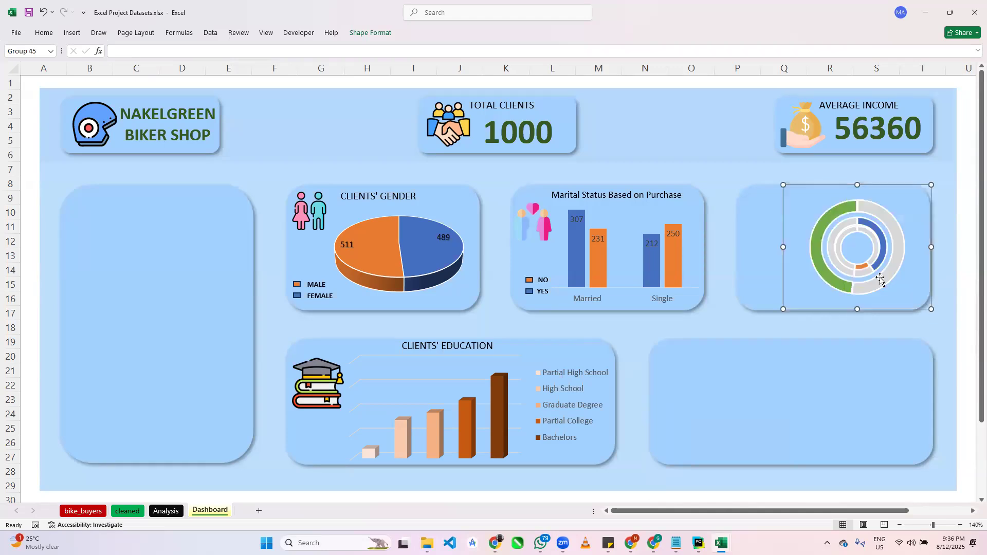
pyautogui.click(920, 174)
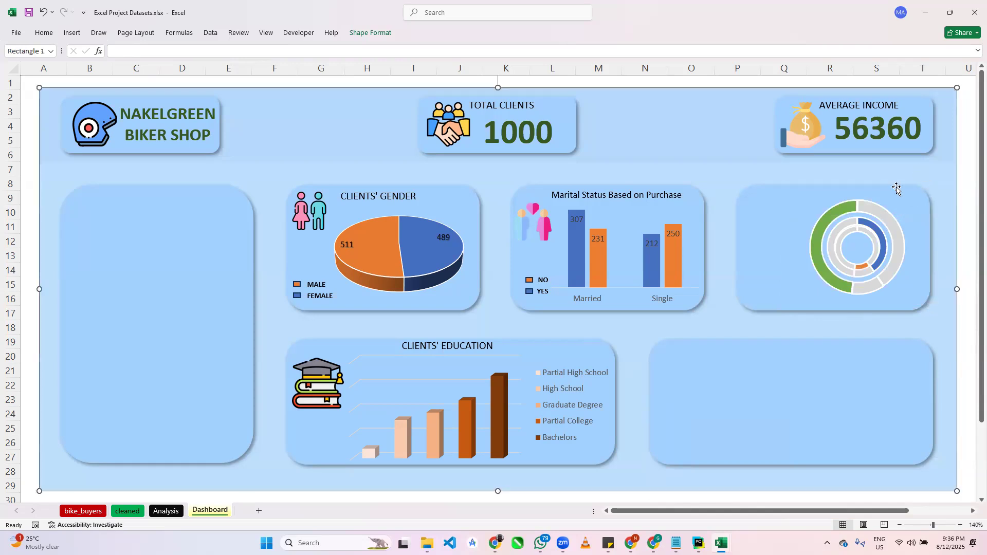
# Pull the orange-slice ring and the overlapping duplicate blue-slice ring out of the nested rings to the card's empty left side.
pyautogui.click(870, 235)
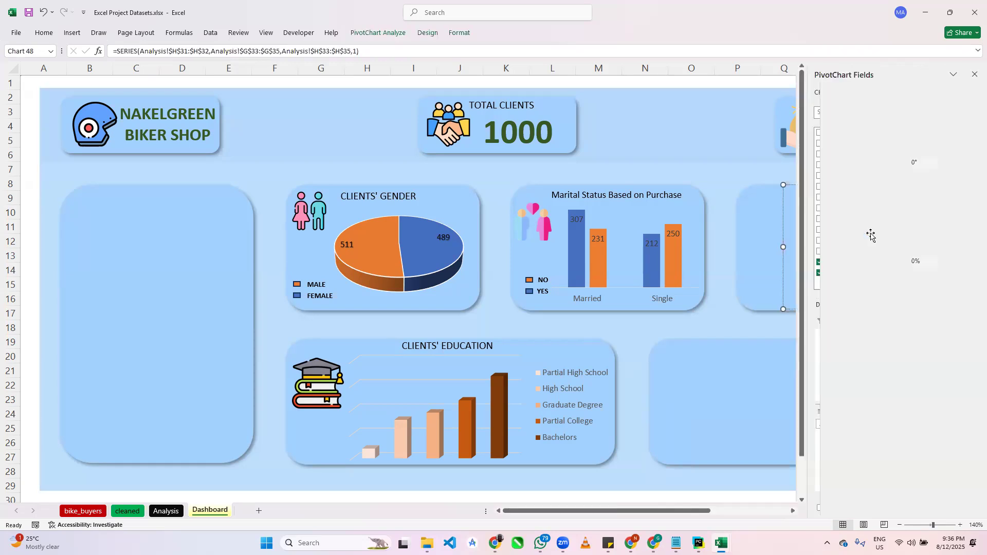
pyautogui.click(863, 232)
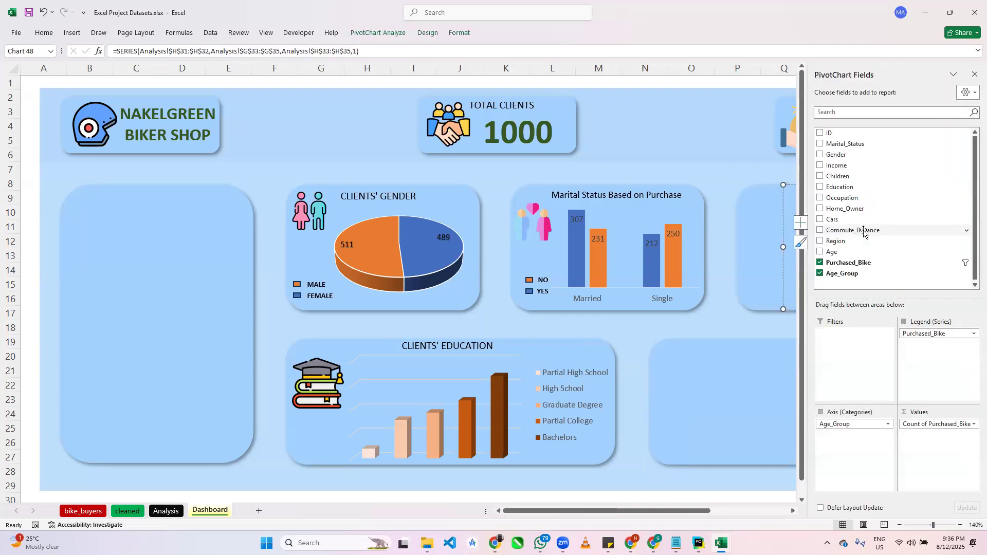
pyautogui.click(953, 75)
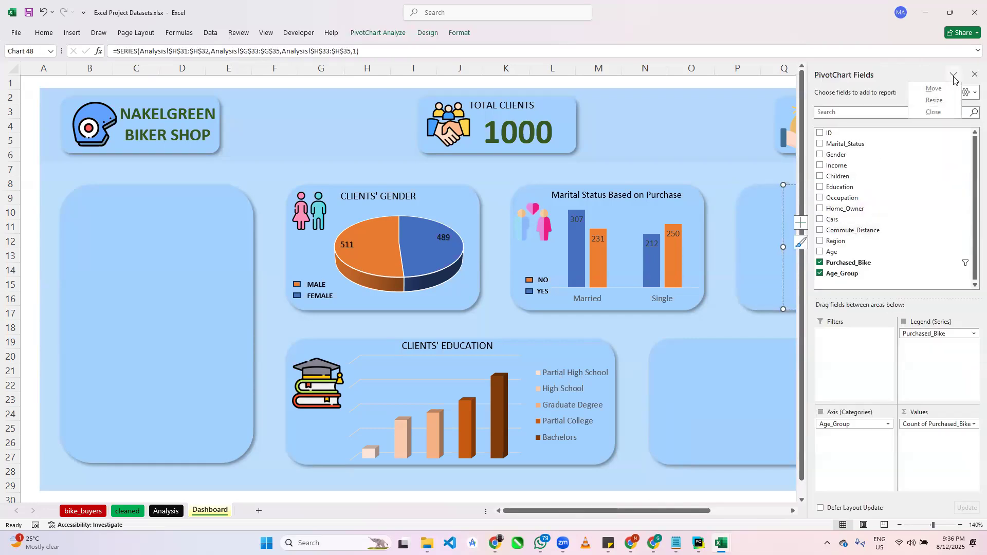
pyautogui.click(945, 112)
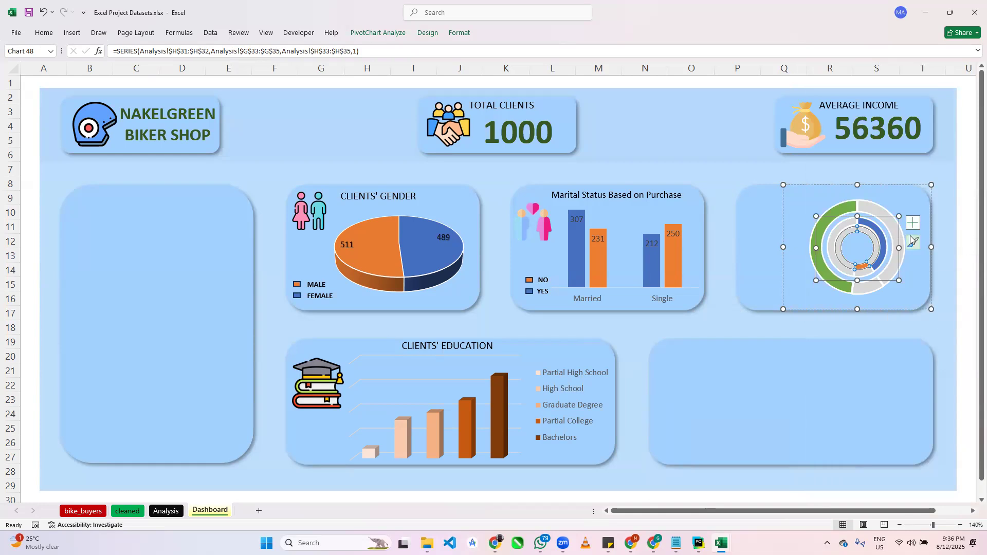
pyautogui.click(866, 220)
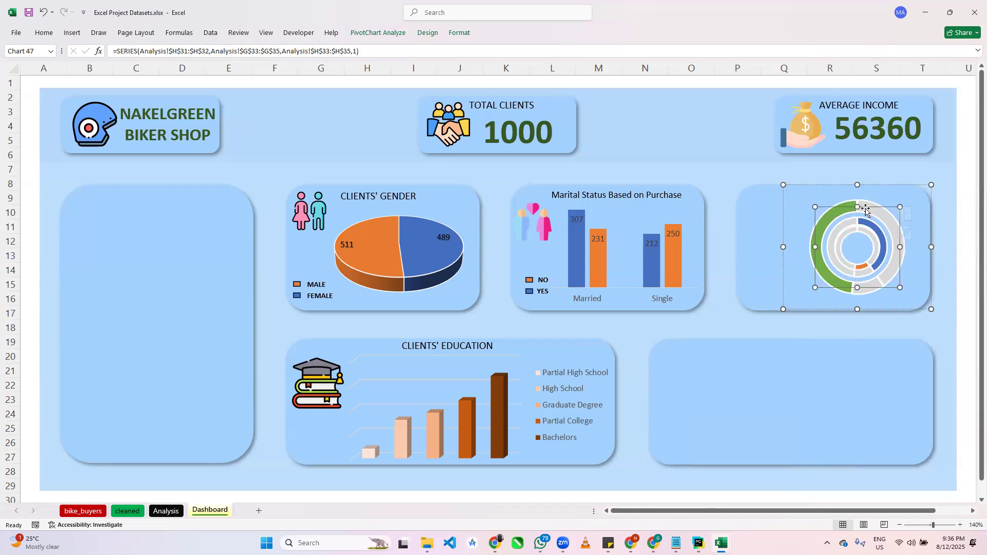
pyautogui.moveTo(867, 206); pyautogui.dragTo(821, 217)
pyautogui.click(867, 204)
pyautogui.click(863, 220)
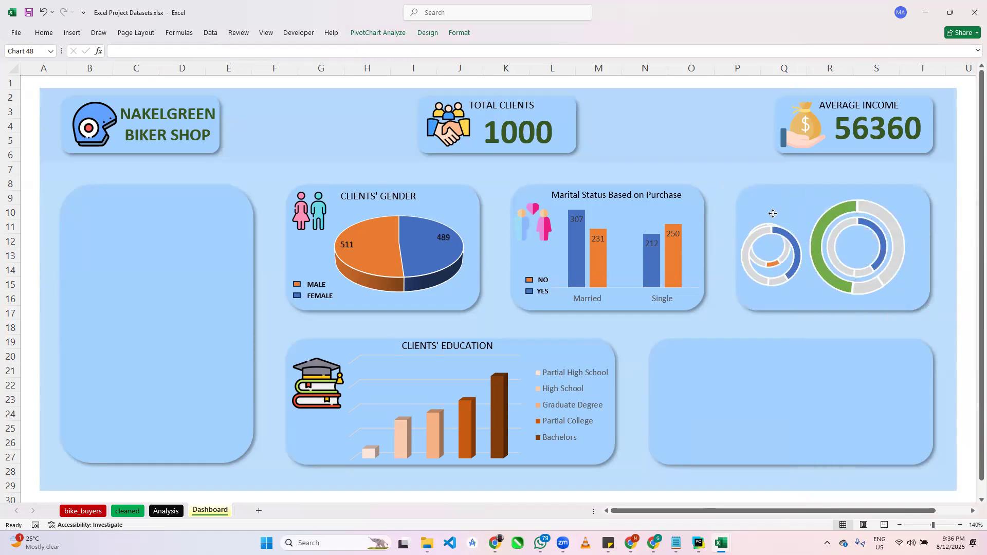
# Move the orange-slice ring back and centre it inside the green and blue rings.
pyautogui.moveTo(857, 216); pyautogui.dragTo(866, 206)
pyautogui.click(865, 211)
pyautogui.click(867, 232)
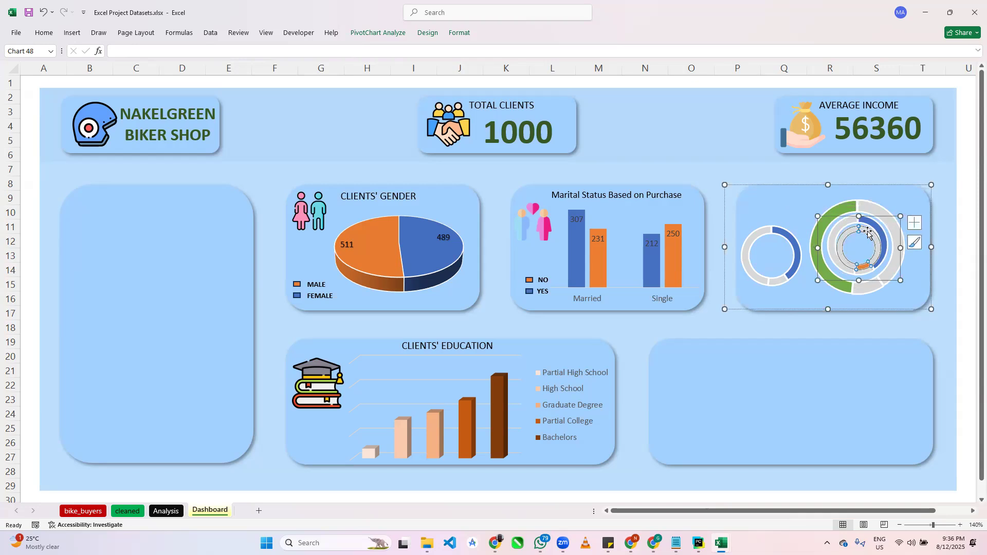
pyautogui.click(894, 227)
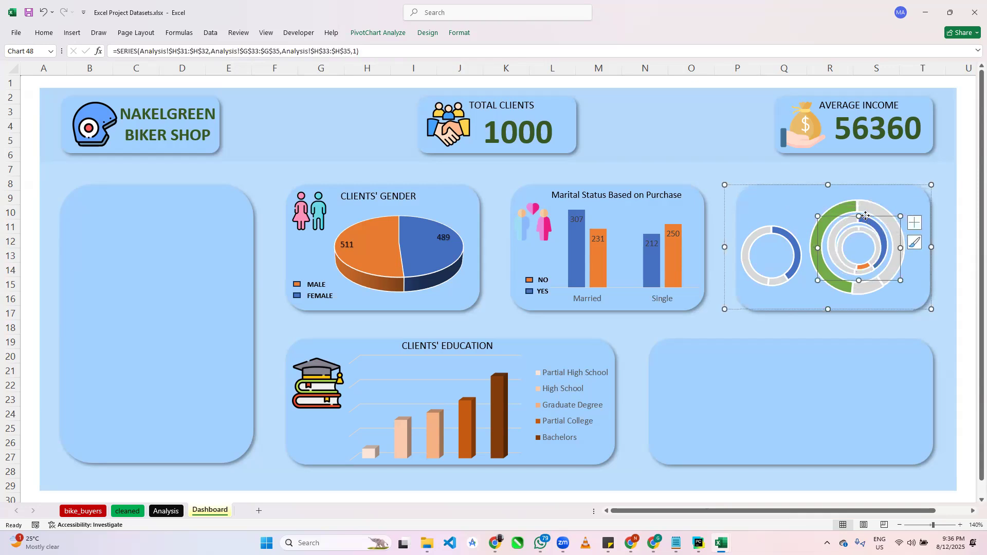
pyautogui.moveTo(864, 215); pyautogui.dragTo(865, 215)
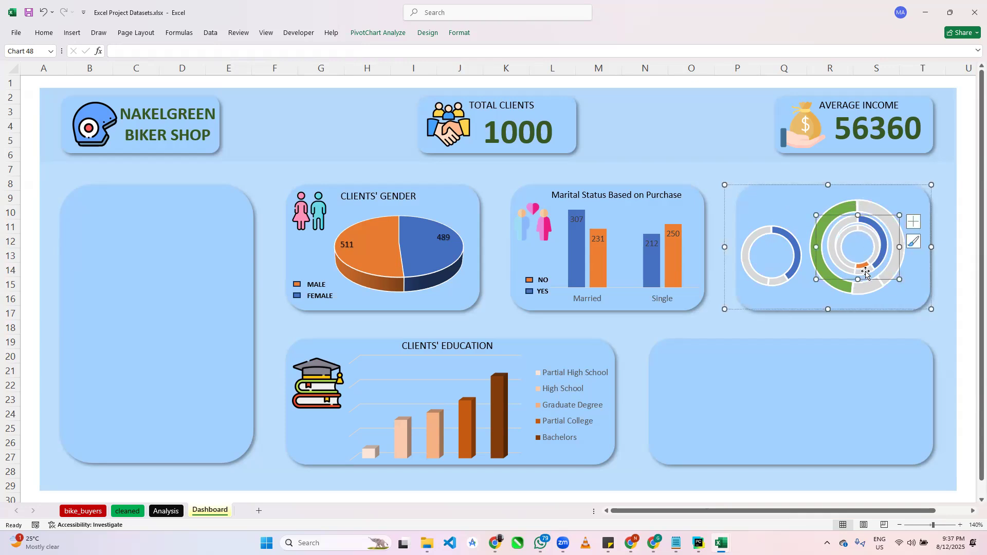
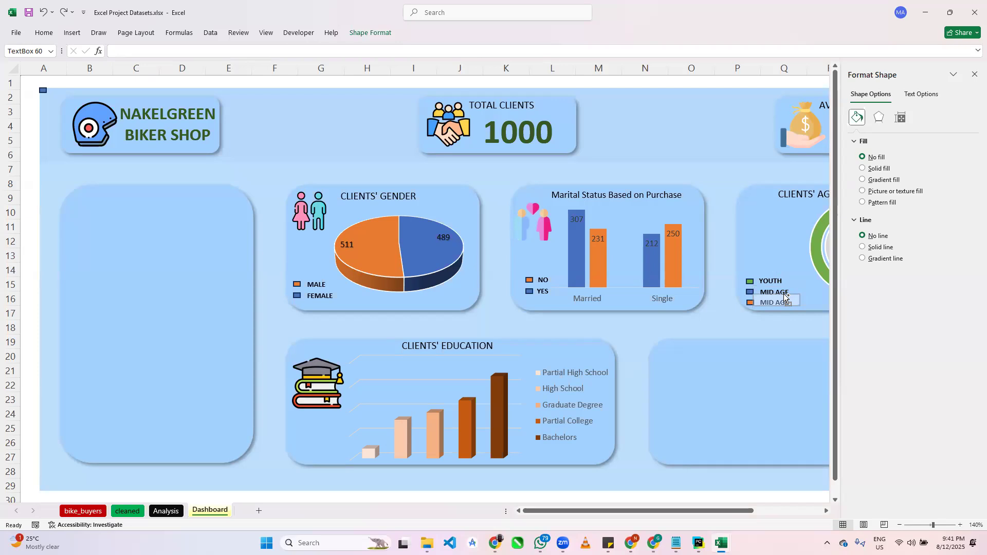
# Place the copied legend label beside the orange marker, change its text to OLD AGE, and close the formatting pane.
pyautogui.moveTo(785, 296); pyautogui.dragTo(784, 296)
pyautogui.doubleClick(776, 301)
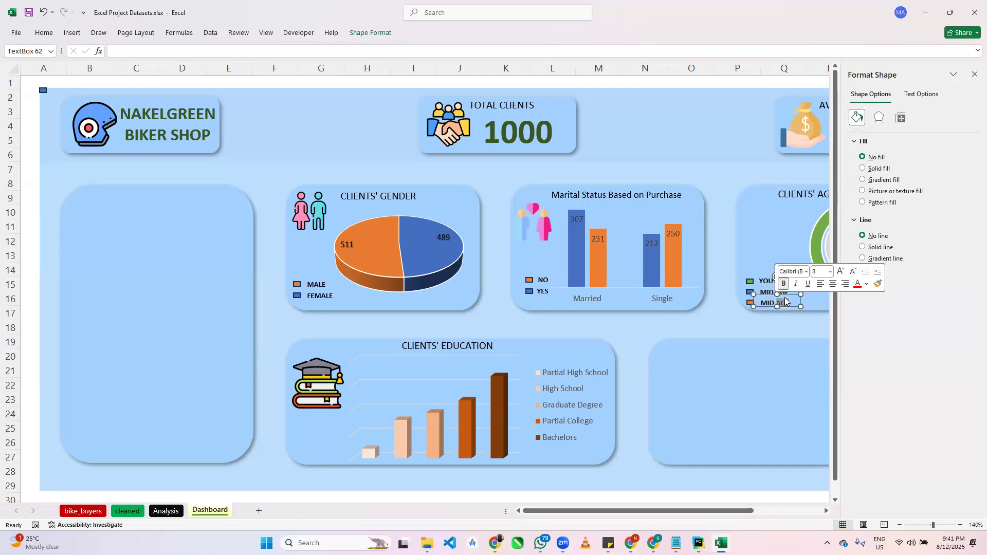
pyautogui.hotkey('ctrl', 'a')
pyautogui.write('O')
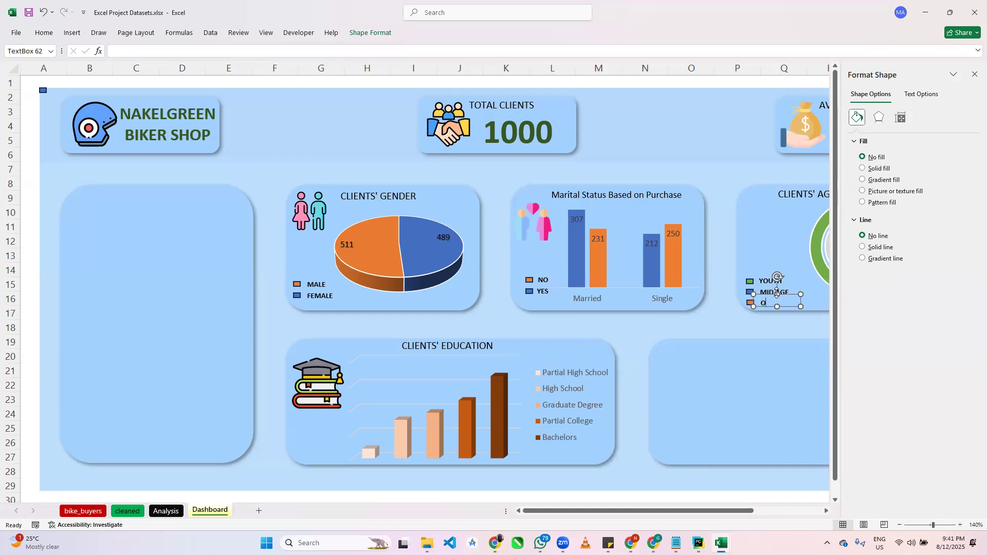
pyautogui.write('LD AGE')
pyautogui.click(777, 271)
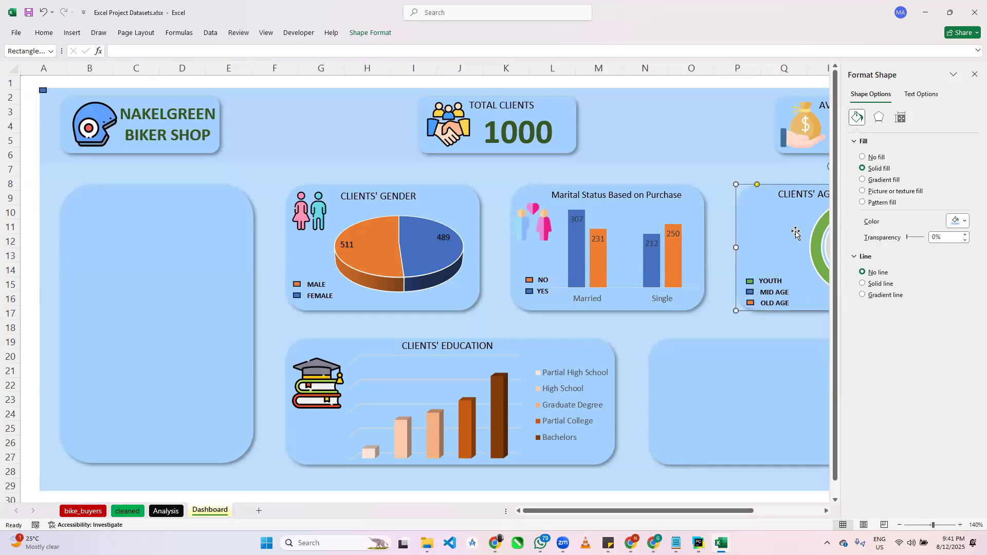
pyautogui.click(974, 75)
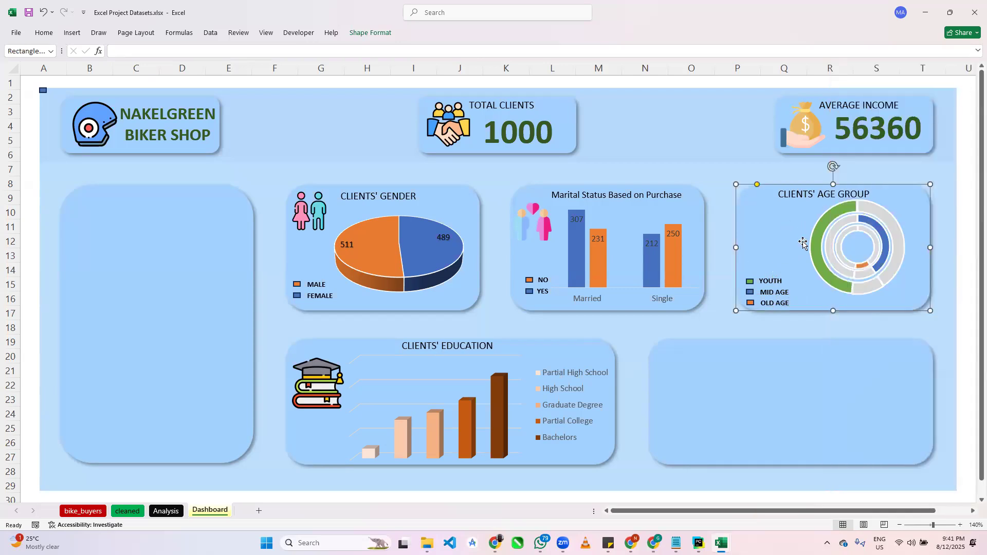
# Reposition the doughnut group in the CLIENTS' AGE GROUP card and enlarge it to fill more of the card.
pyautogui.click(885, 211)
pyautogui.click(885, 210)
pyautogui.moveTo(895, 184); pyautogui.dragTo(898, 192)
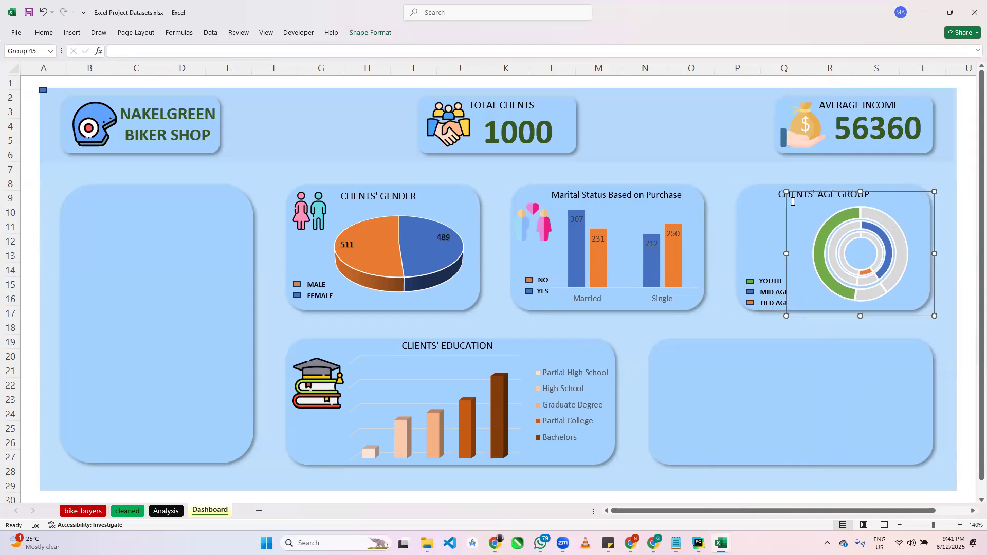
pyautogui.moveTo(786, 191); pyautogui.dragTo(765, 184)
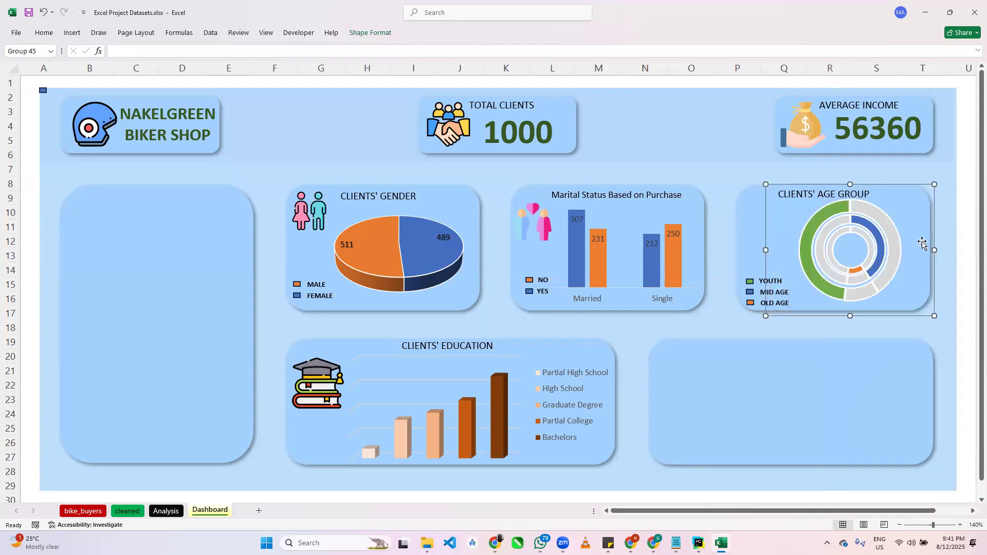
pyautogui.moveTo(933, 250); pyautogui.dragTo(948, 249)
pyautogui.moveTo(856, 316); pyautogui.dragTo(860, 329)
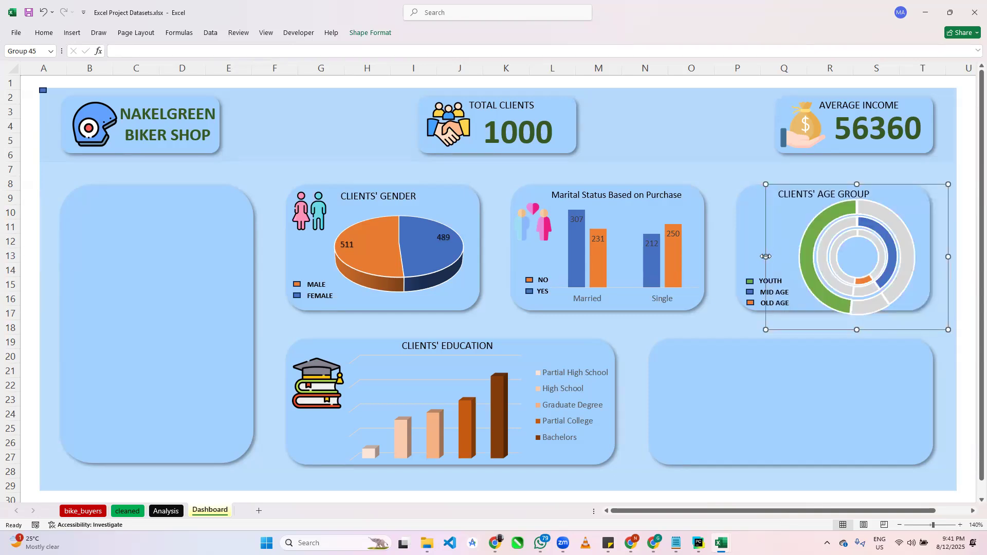
pyautogui.moveTo(764, 256); pyautogui.dragTo(753, 256)
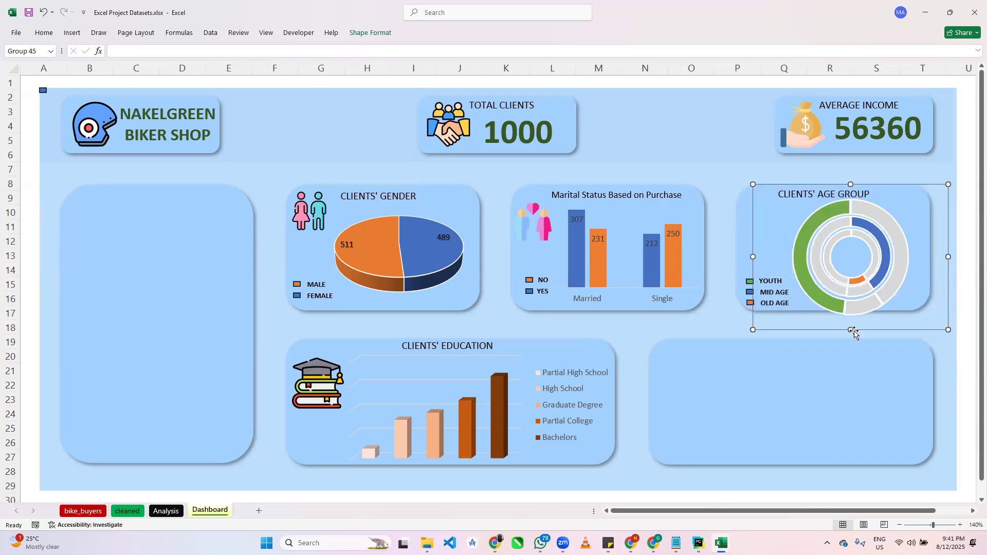
# Reduce the doughnut group's height so that the rings fit within the card's lower edge.
pyautogui.moveTo(850, 327); pyautogui.dragTo(849, 324)
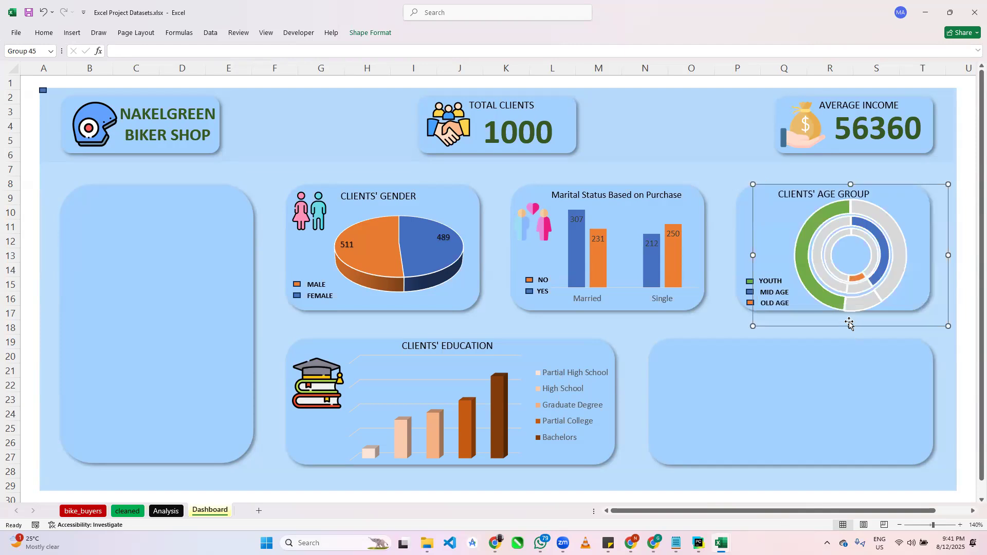
pyautogui.click(849, 324)
pyautogui.click(850, 326)
pyautogui.moveTo(849, 327); pyautogui.dragTo(850, 319)
pyautogui.click(851, 190)
pyautogui.click(893, 213)
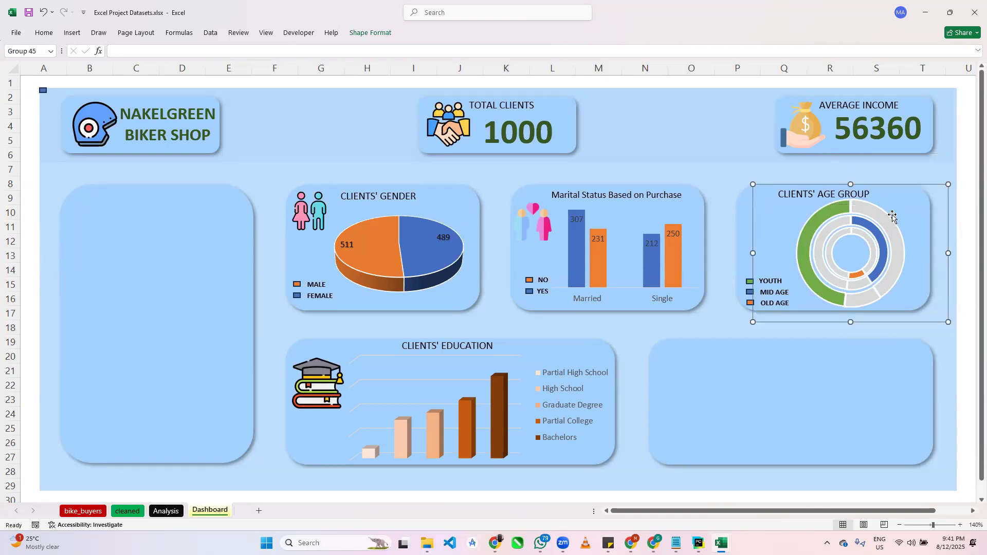
pyautogui.moveTo(850, 184); pyautogui.dragTo(850, 183)
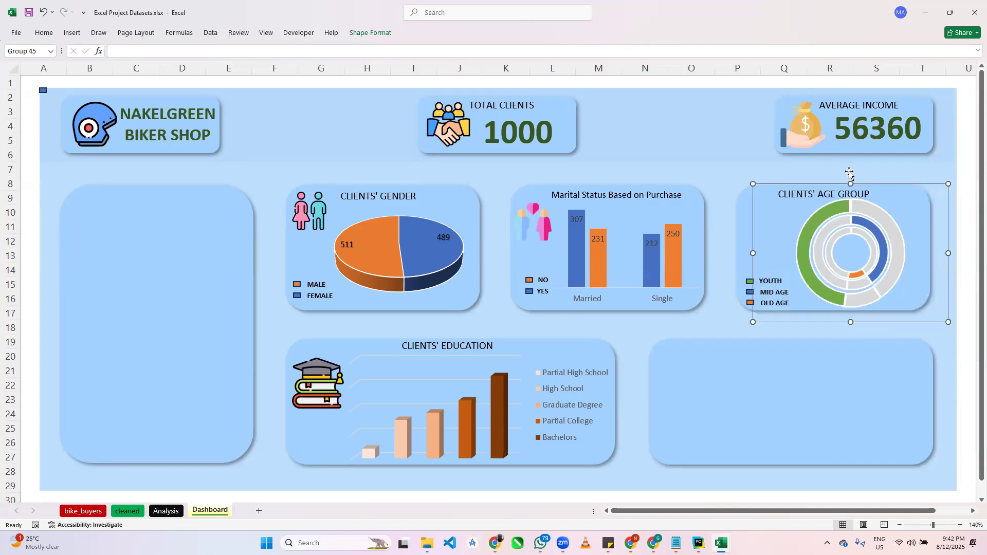
# Shift the doughnut group slightly right, away from the YOUTH, MID AGE and OLD AGE legend.
pyautogui.click(849, 174)
pyautogui.click(830, 193)
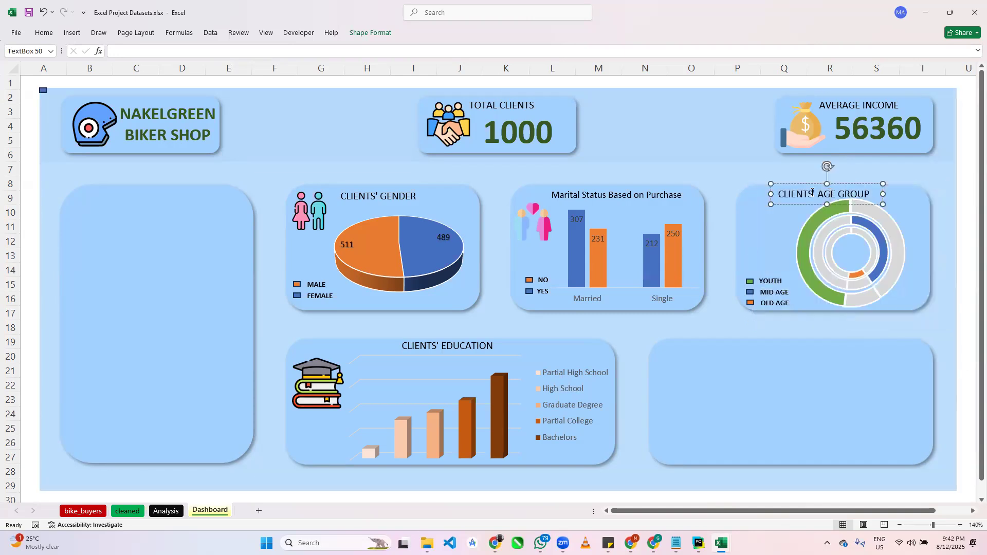
pyautogui.click(900, 228)
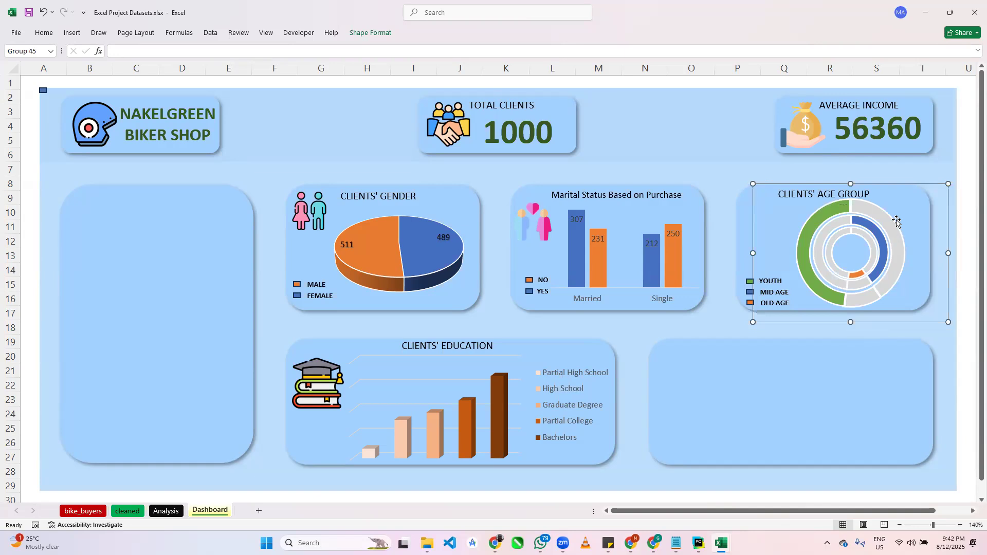
pyautogui.click(904, 179)
pyautogui.click(901, 191)
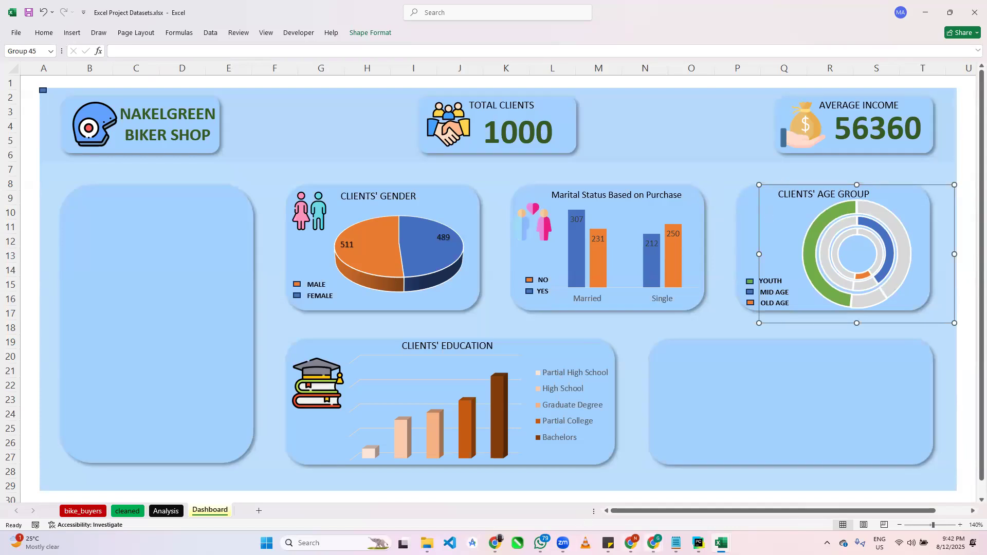
# Switch to Flaticon in the browser, close the education icon's detail view, and search icons for AGE GROUP.
pyautogui.moveTo(652, 542)
pyautogui.click(729, 513)
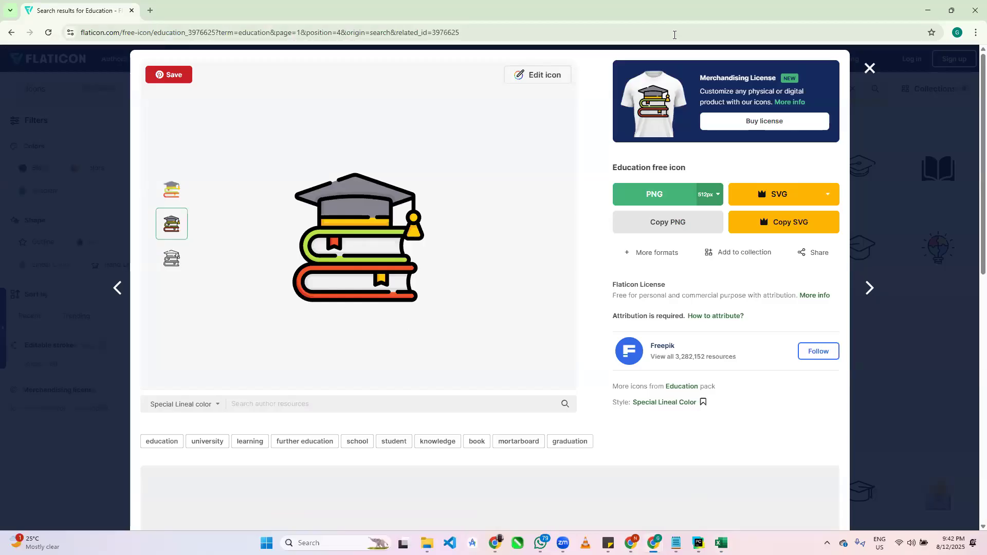
pyautogui.click(868, 69)
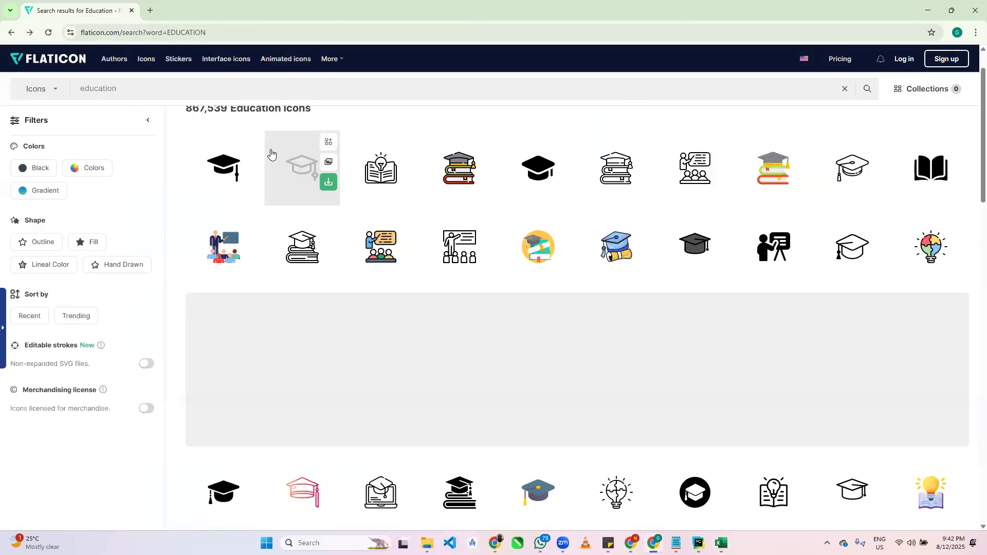
pyautogui.click(291, 93)
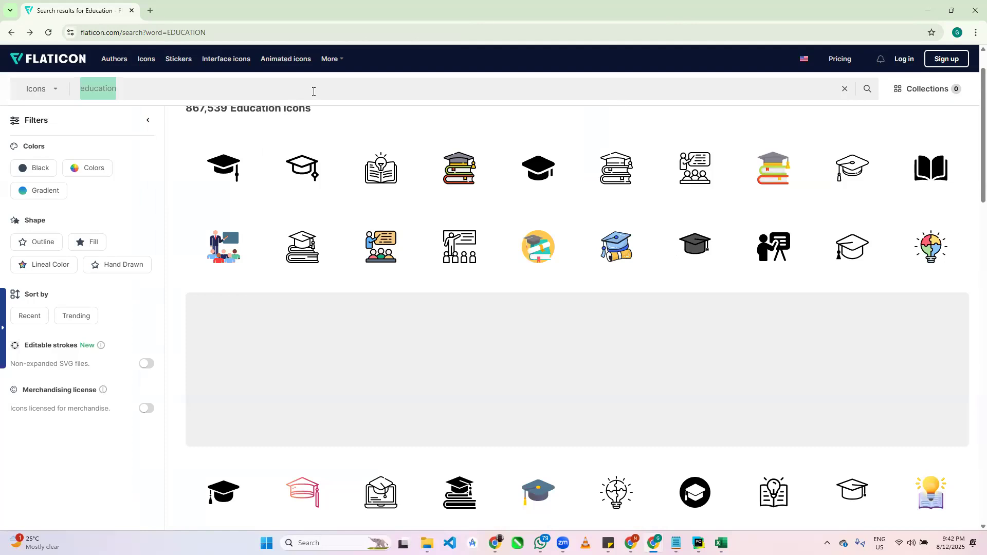
pyautogui.write('AGE GR')
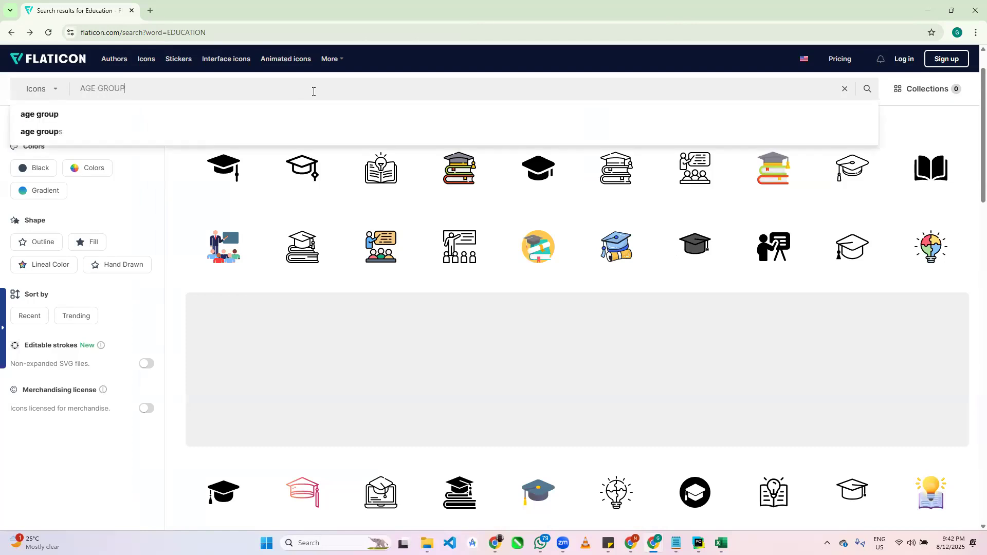
pyautogui.write('OUP')
pyautogui.press('Return')
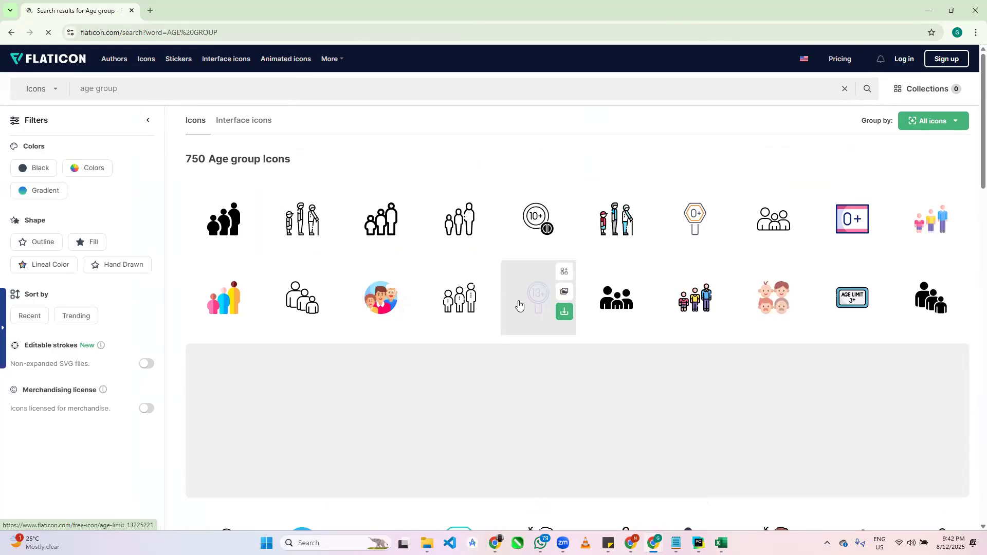
# Find the navy and coral Siblings icon of three figures, copy it as PNG, and close its detail view.
pyautogui.scroll(-5, 518, 307)
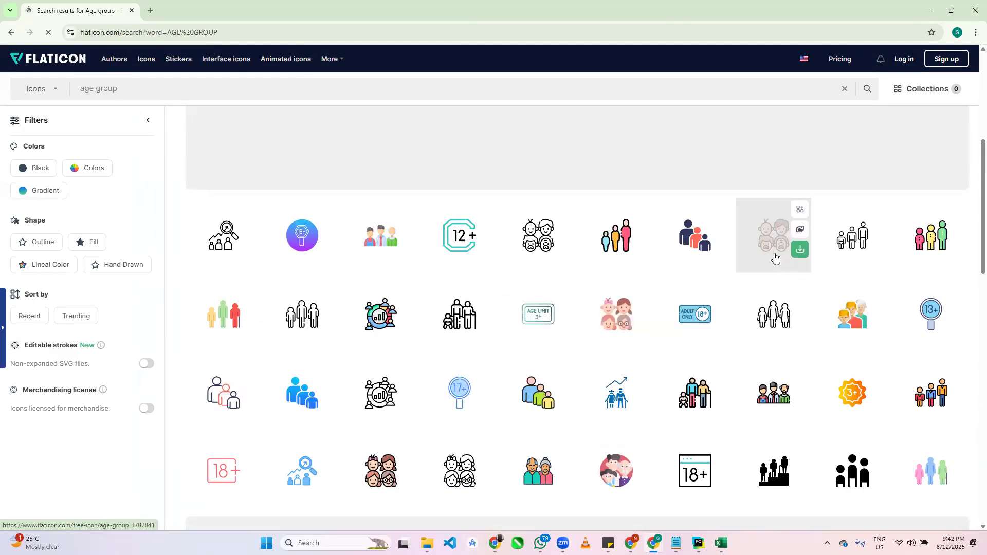
pyautogui.click(695, 237)
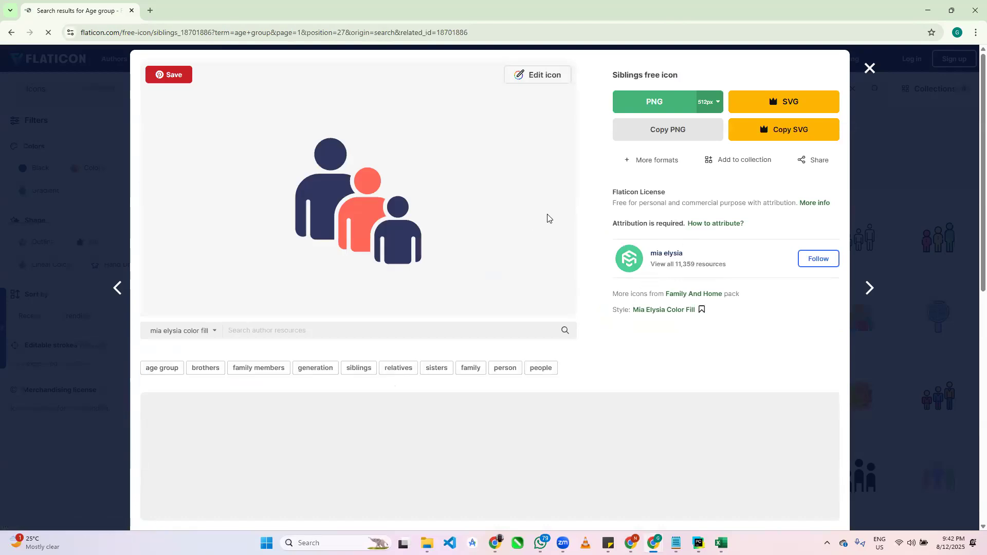
pyautogui.click(668, 129)
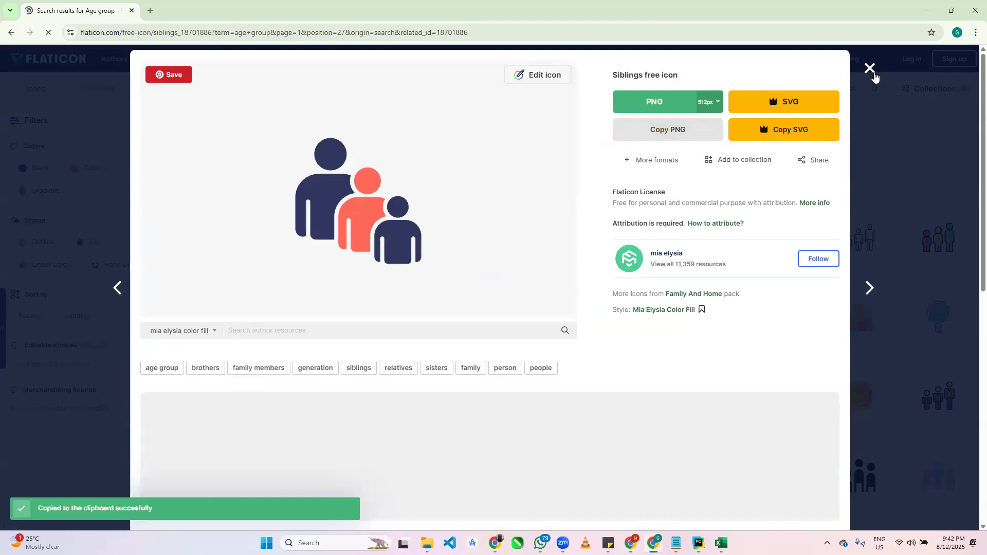
pyautogui.click(870, 70)
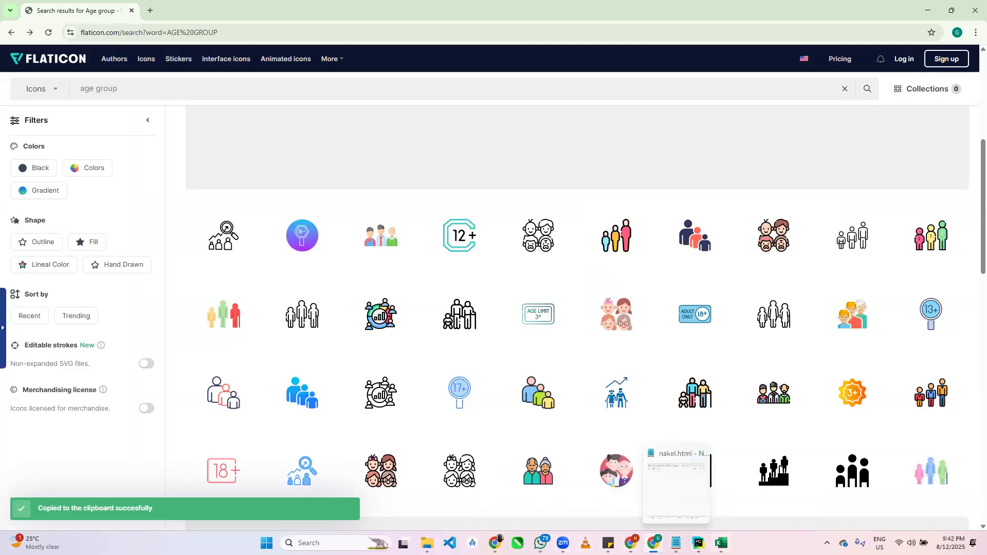
# Paste the copied icon into the Excel dashboard, shrink it, and place it above the legend in the CLIENTS' AGE GROUP card.
pyautogui.click(776, 486)
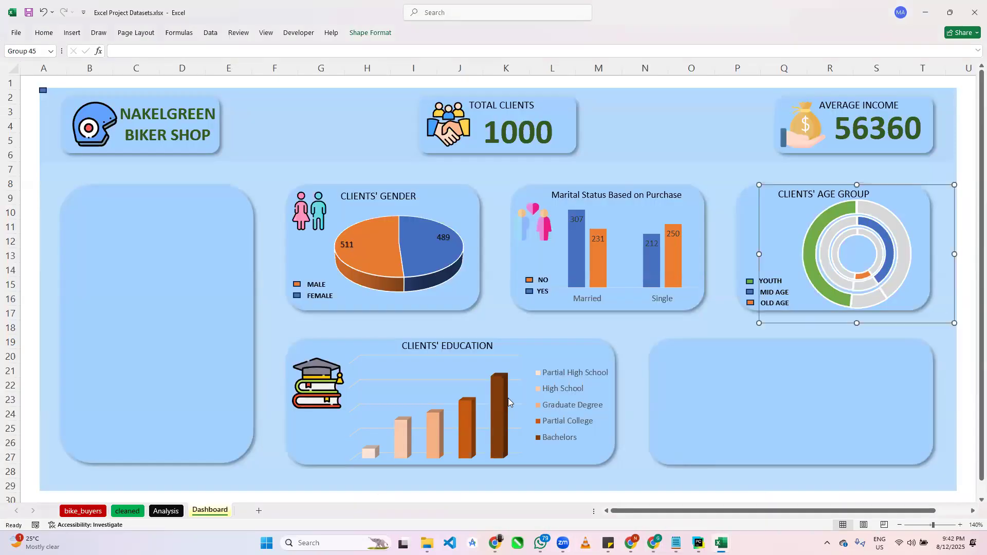
pyautogui.hotkey('ctrl', 'v')
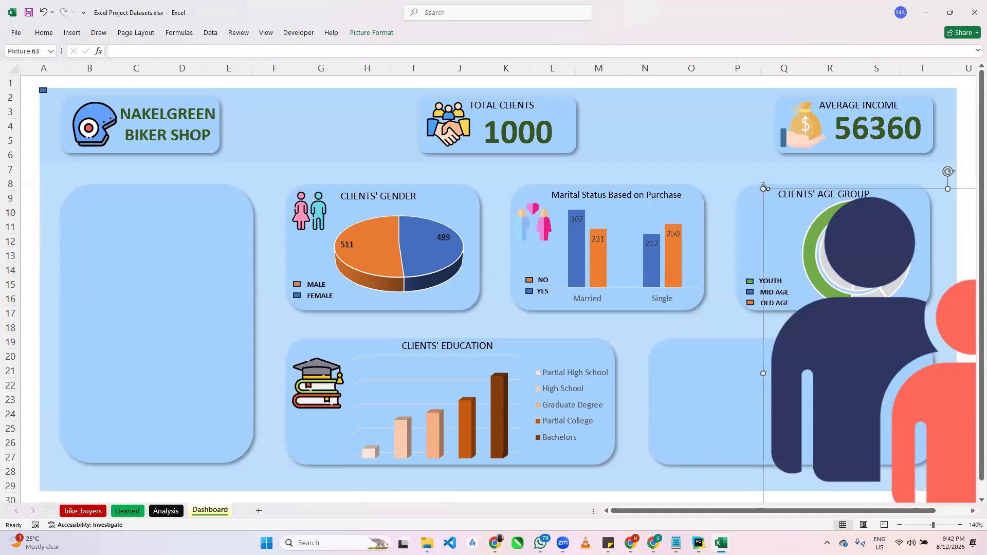
pyautogui.moveTo(763, 187); pyautogui.dragTo(587, 238)
pyautogui.moveTo(758, 420); pyautogui.dragTo(799, 260)
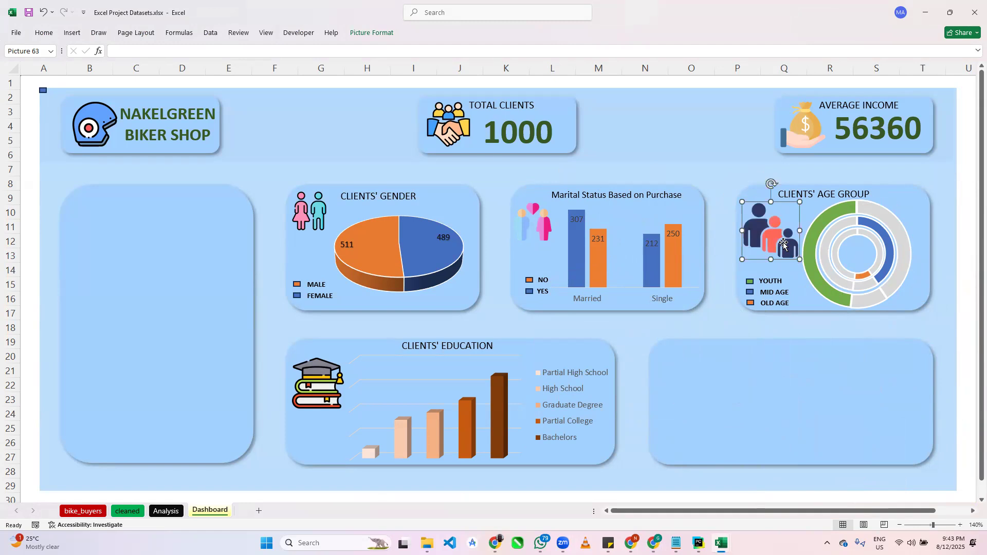
pyautogui.click(719, 181)
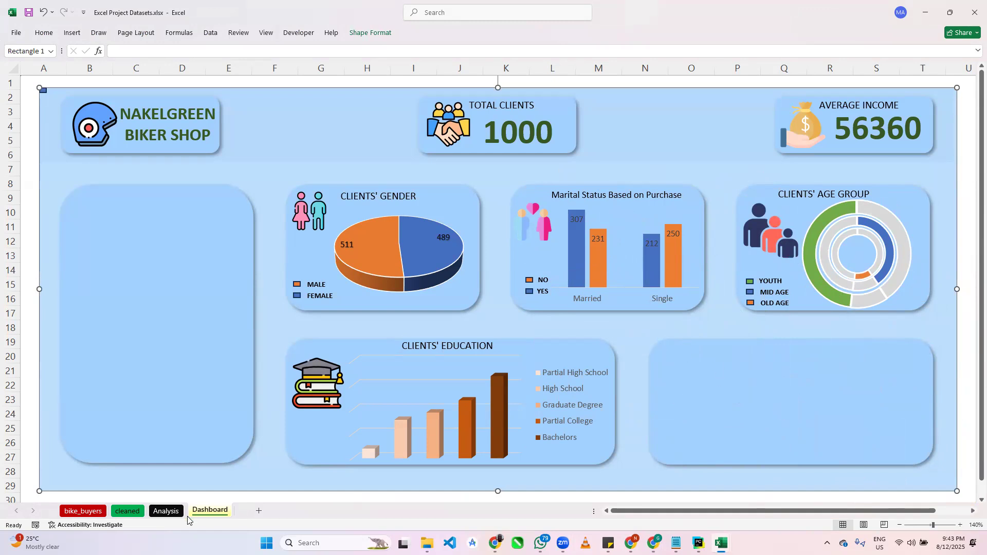
# Examine the occupation and commute-distance pivot tables on the Analysis sheet, and check the Dashboard sheet's remaining empty cards.
pyautogui.click(166, 511)
pyautogui.scroll(-3, 280, 406)
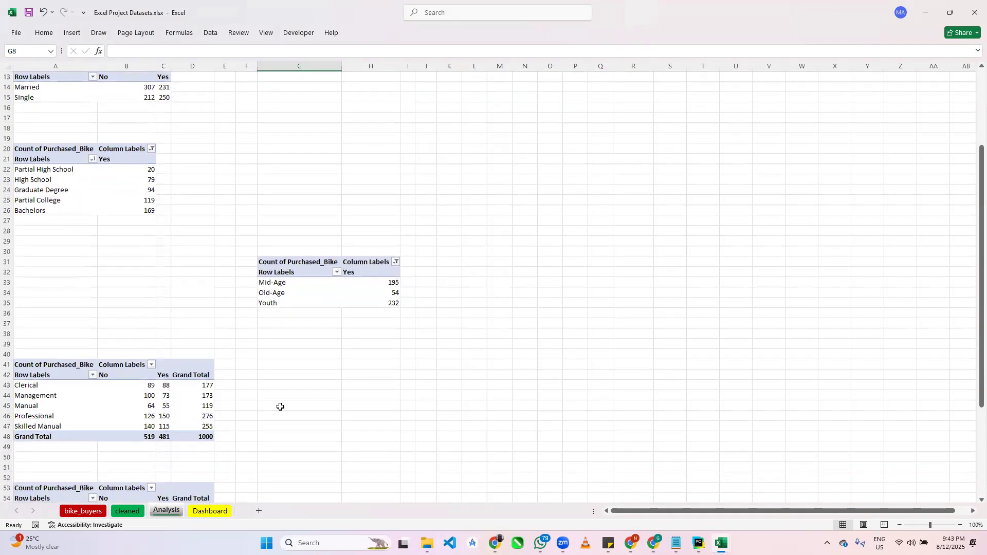
pyautogui.click(154, 354)
pyautogui.scroll(-2, 154, 358)
pyautogui.click(116, 436)
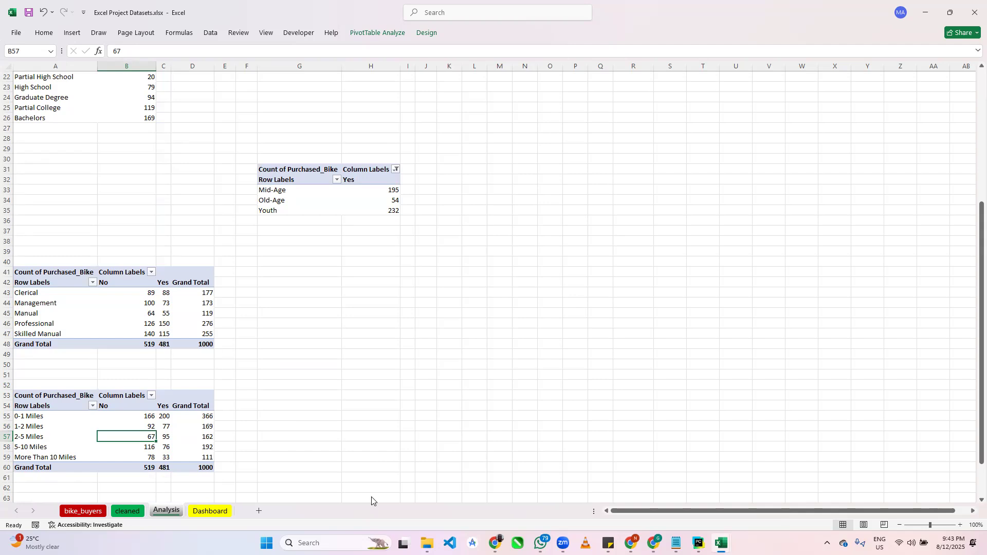
pyautogui.hotkey('alt', 'Tab')
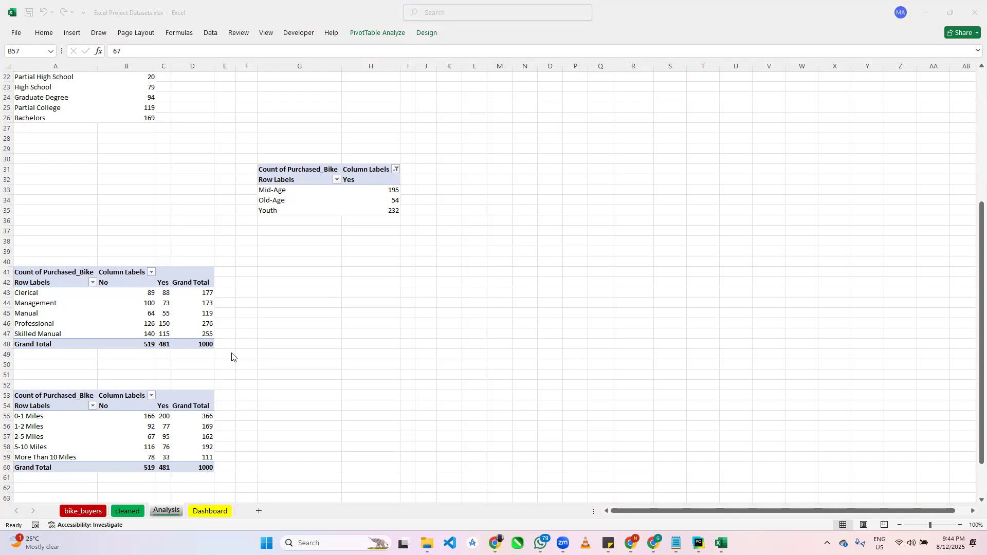
pyautogui.click(213, 514)
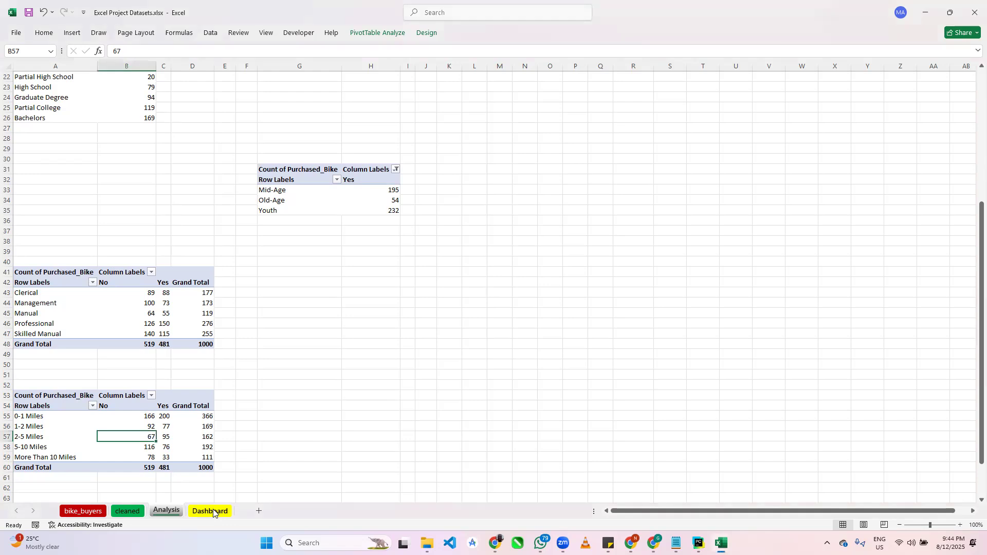
pyautogui.click(218, 513)
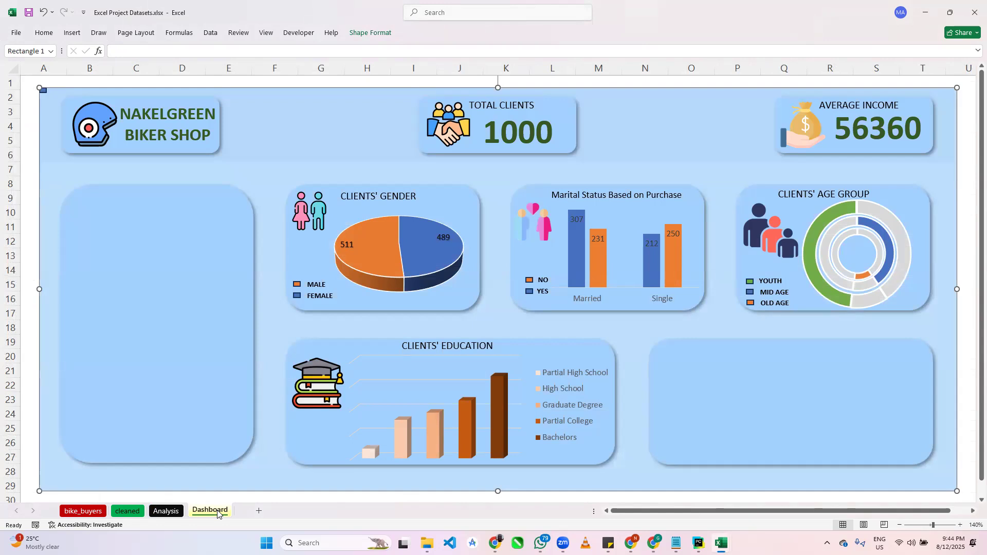
# Remove the Grand Total column and row from the occupation pivot table on the Analysis sheet.
pyautogui.click(165, 512)
pyautogui.click(199, 281)
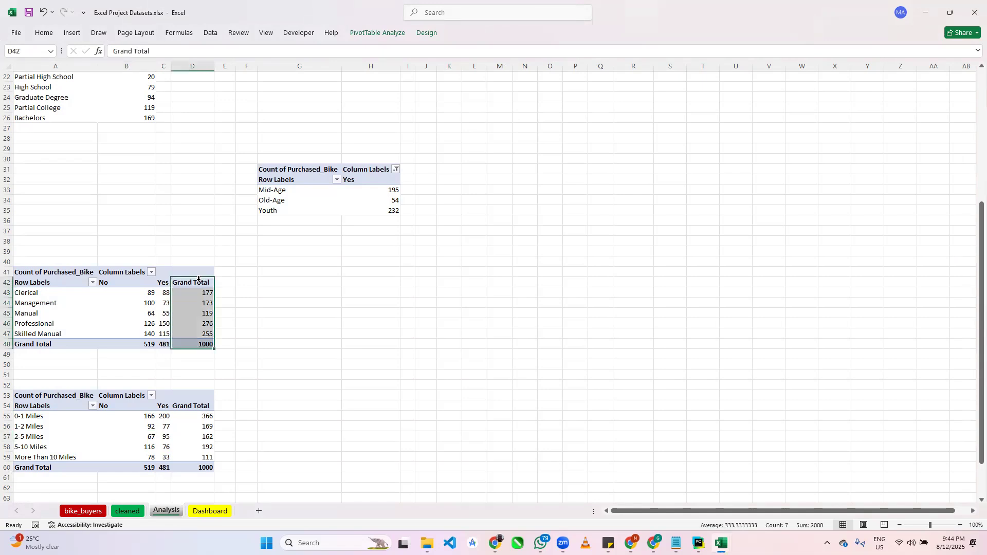
pyautogui.rightClick(200, 282)
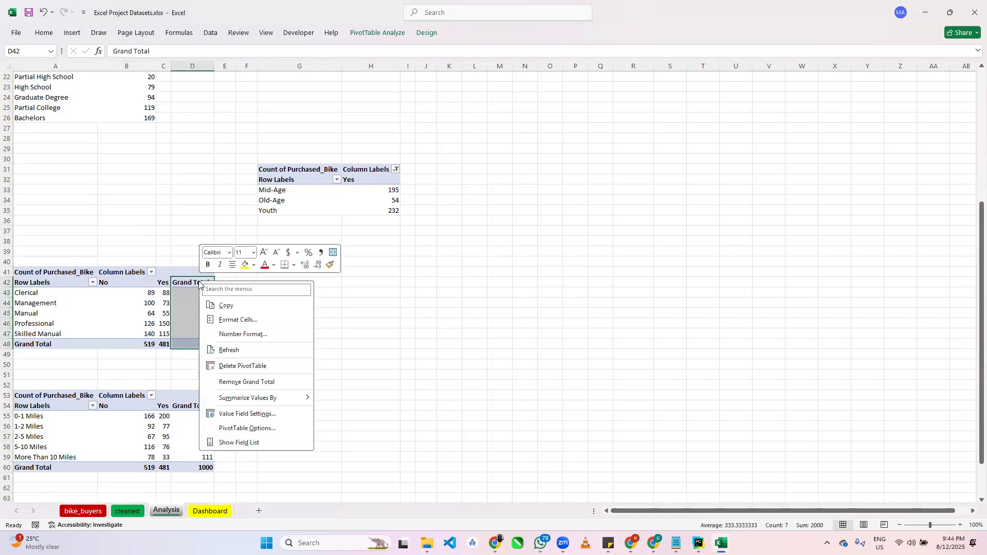
pyautogui.click(252, 382)
pyautogui.click(102, 343)
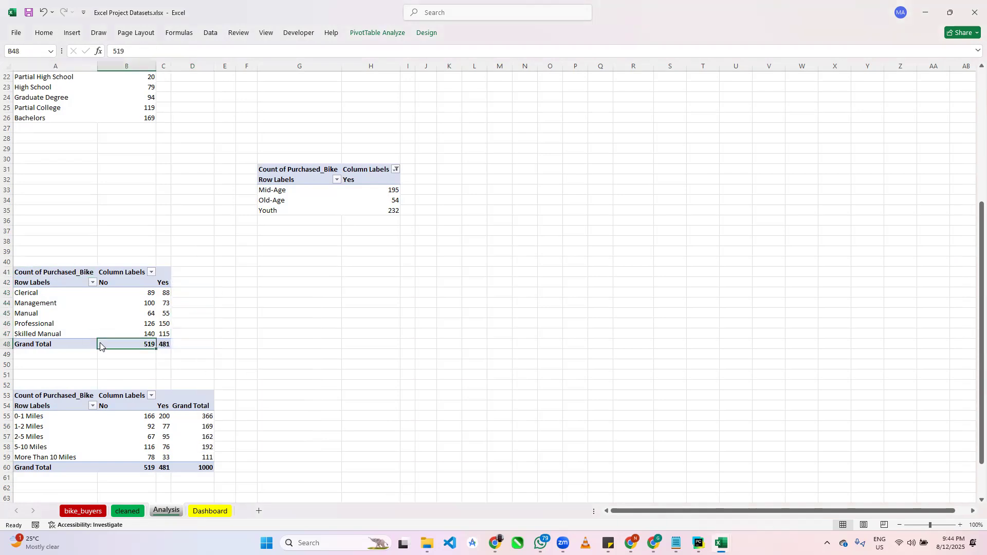
pyautogui.rightClick(102, 343)
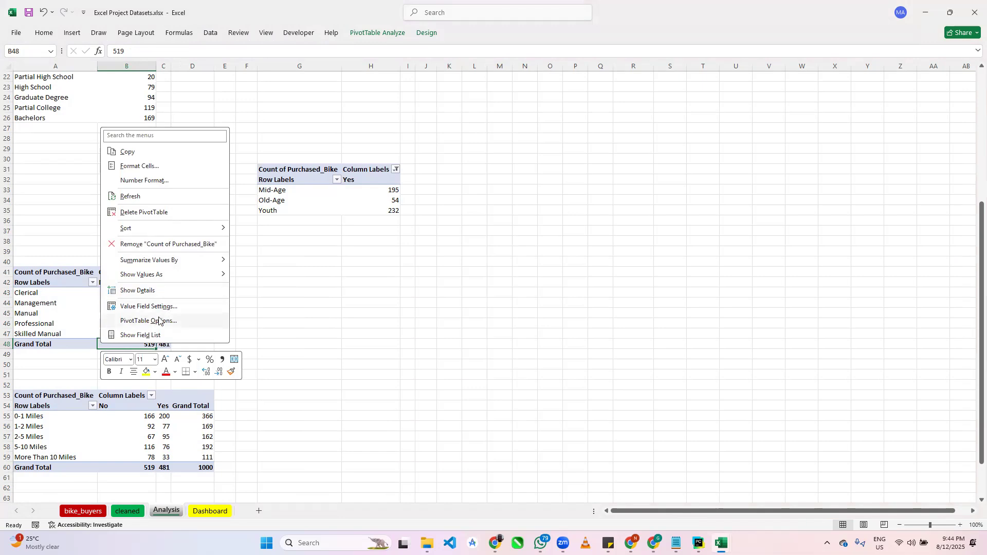
pyautogui.rightClick(66, 344)
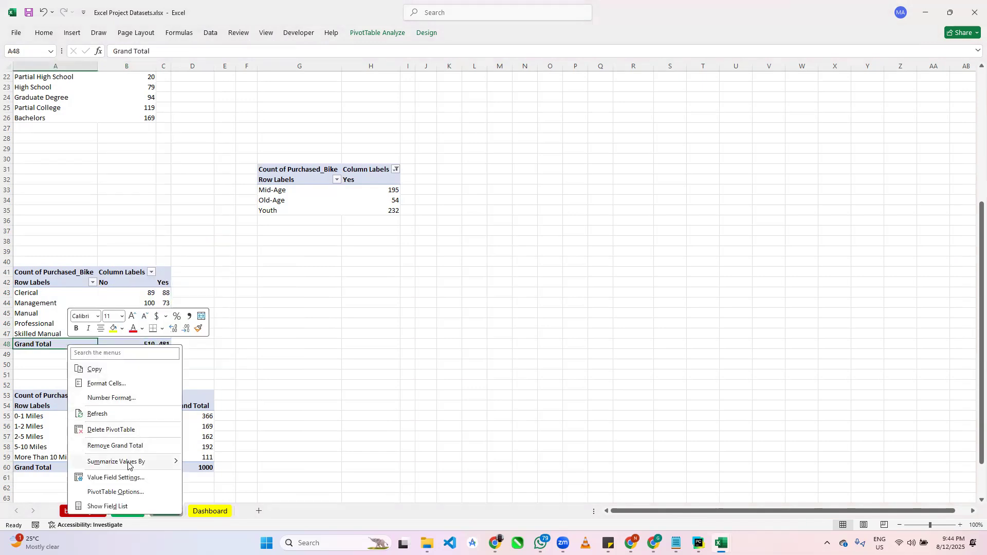
pyautogui.click(115, 445)
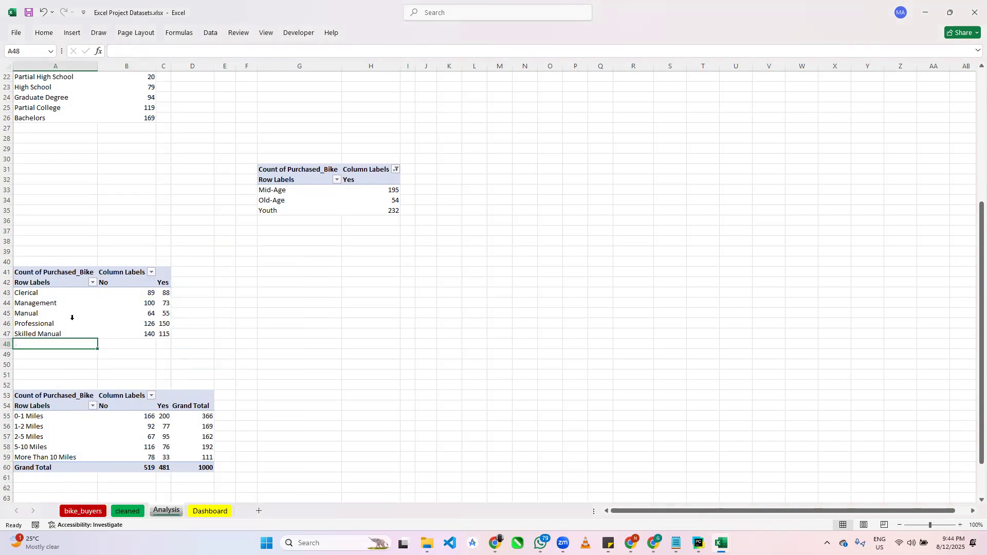
# Filter the occupation pivot table's column labels to show only Yes.
pyautogui.click(151, 272)
pyautogui.click(49, 400)
pyautogui.click(110, 484)
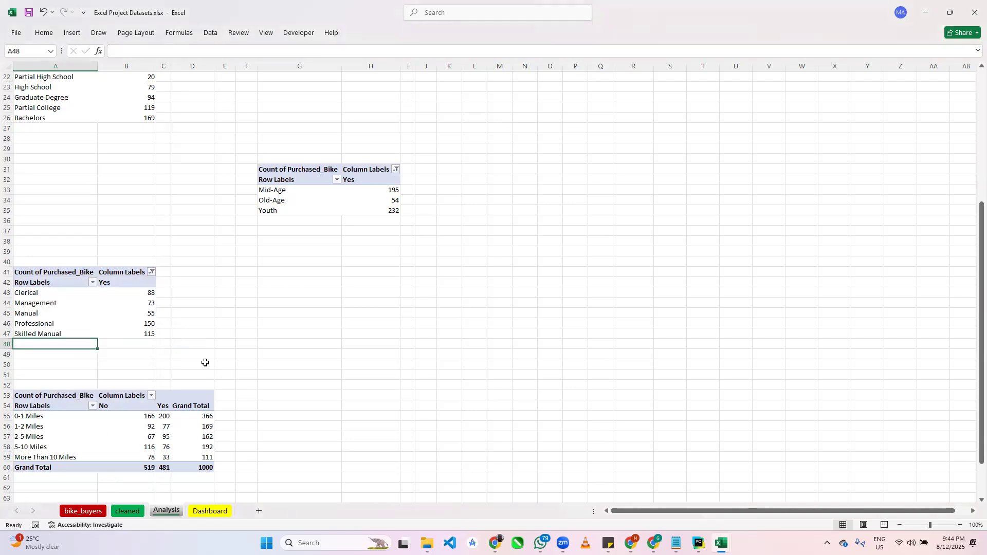
# Remove the Grand Total column and row from the commute-distance pivot table.
pyautogui.click(193, 406)
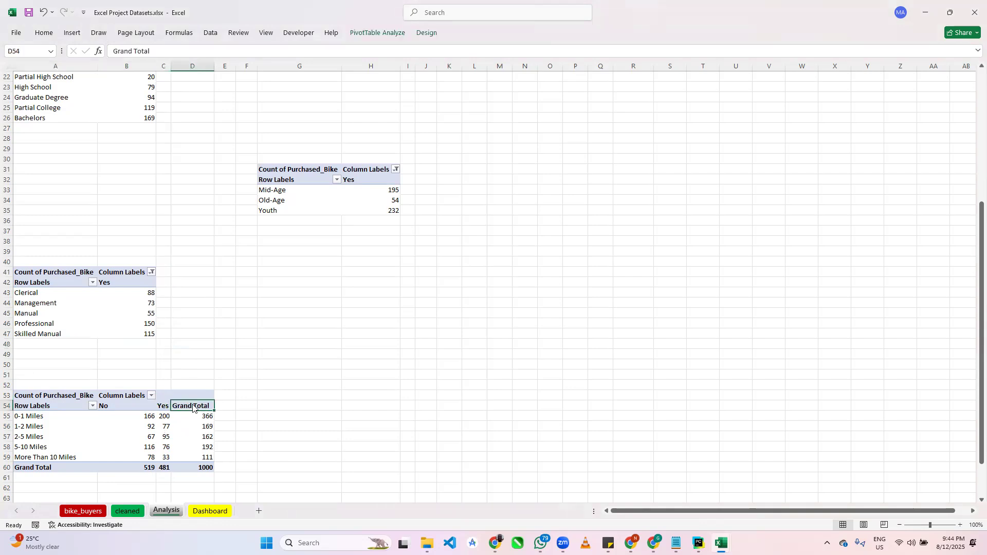
pyautogui.rightClick(192, 406)
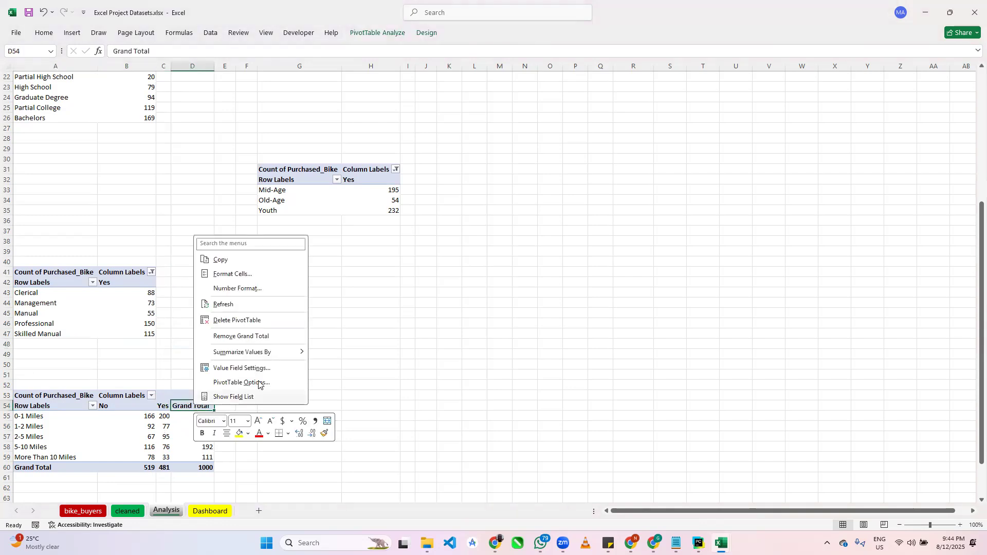
pyautogui.click(267, 337)
pyautogui.click(45, 471)
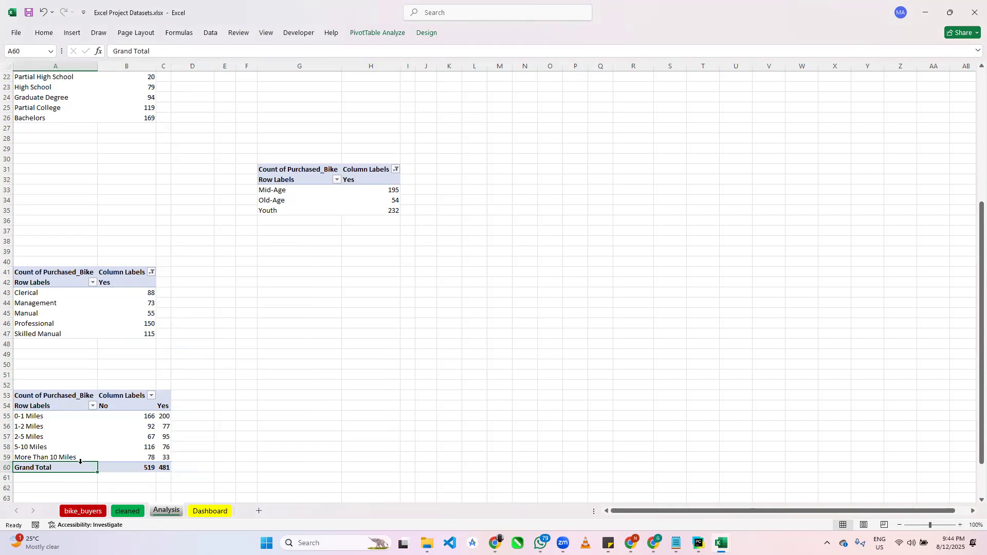
pyautogui.rightClick(42, 468)
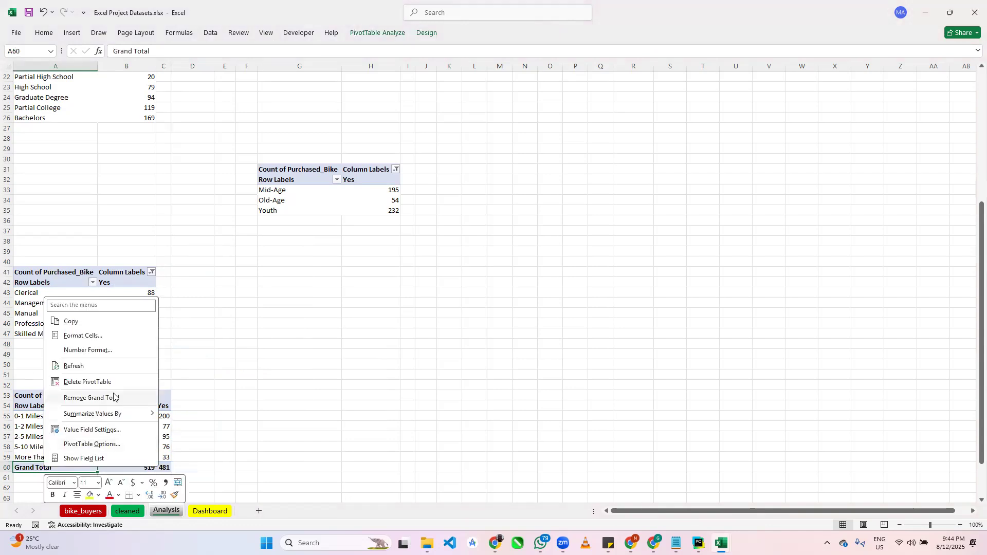
pyautogui.click(113, 398)
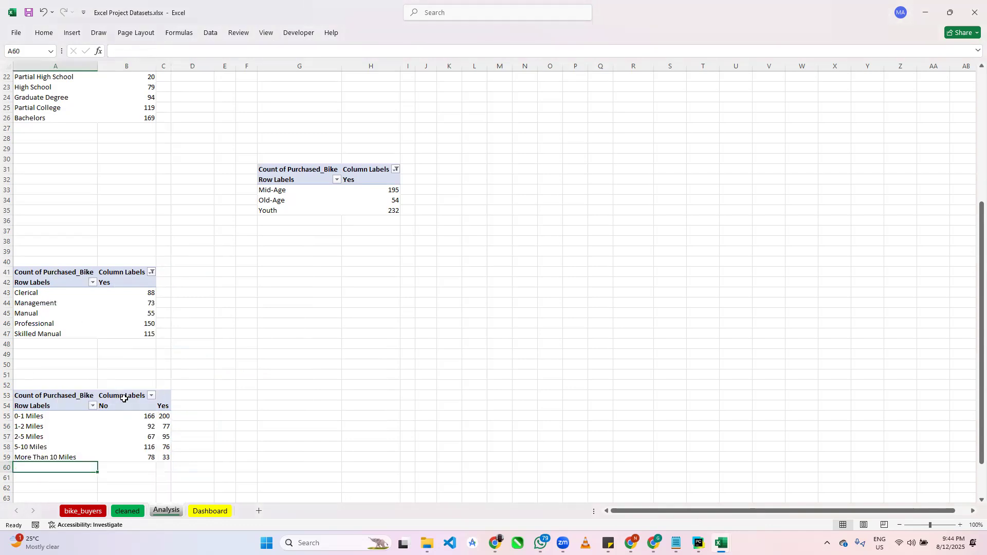
# Filter the commute-distance pivot table's column labels to show only Yes.
pyautogui.click(152, 397)
pyautogui.click(49, 293)
pyautogui.click(111, 376)
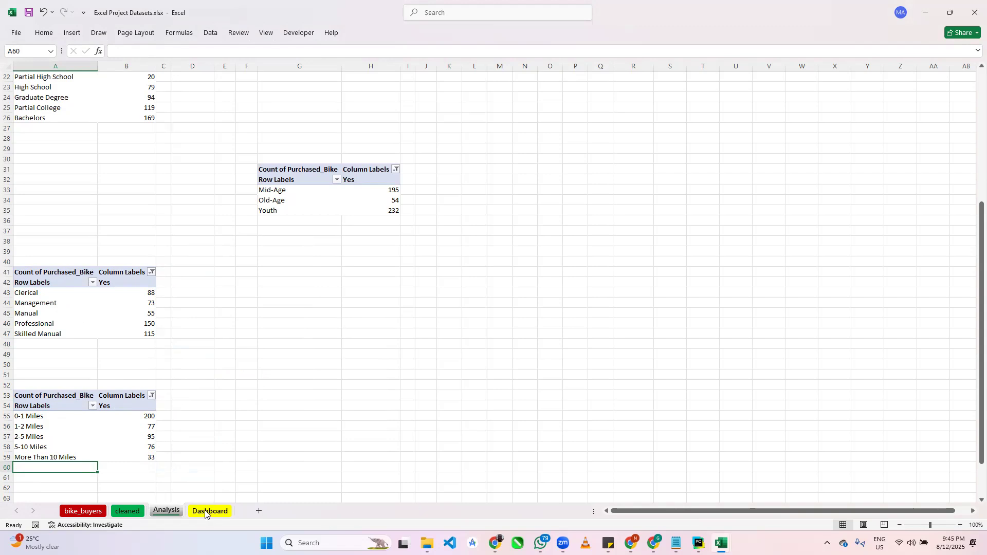
pyautogui.click(140, 315)
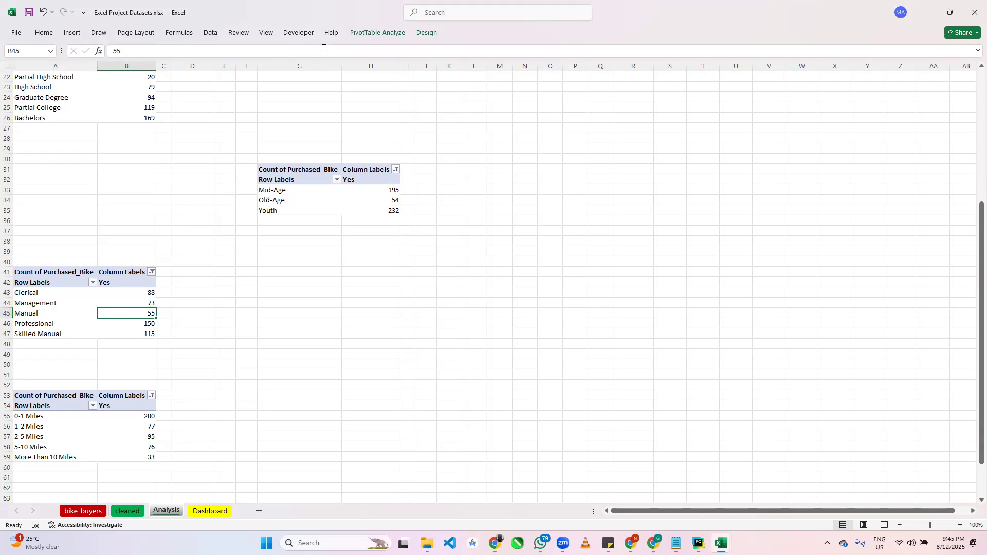
pyautogui.click(71, 33)
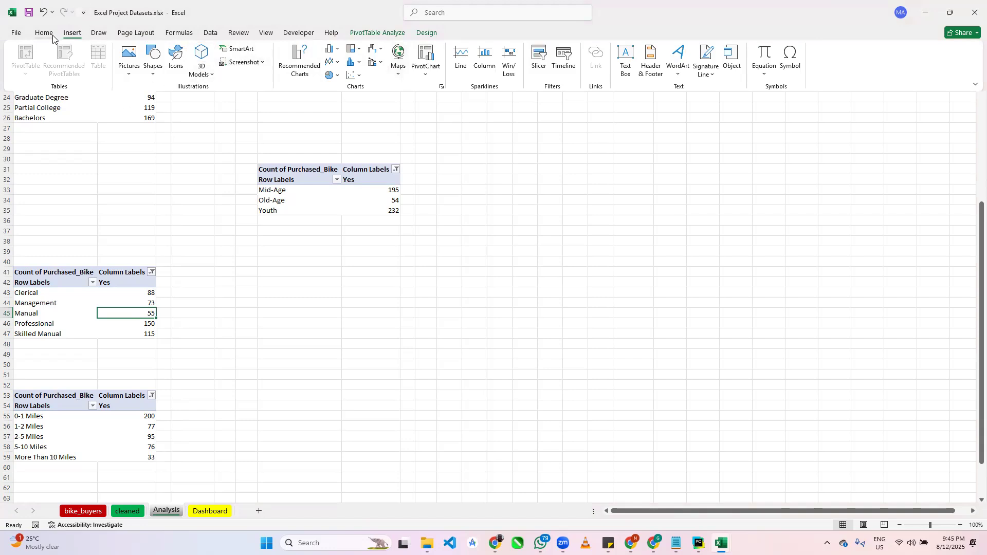
pyautogui.click(418, 115)
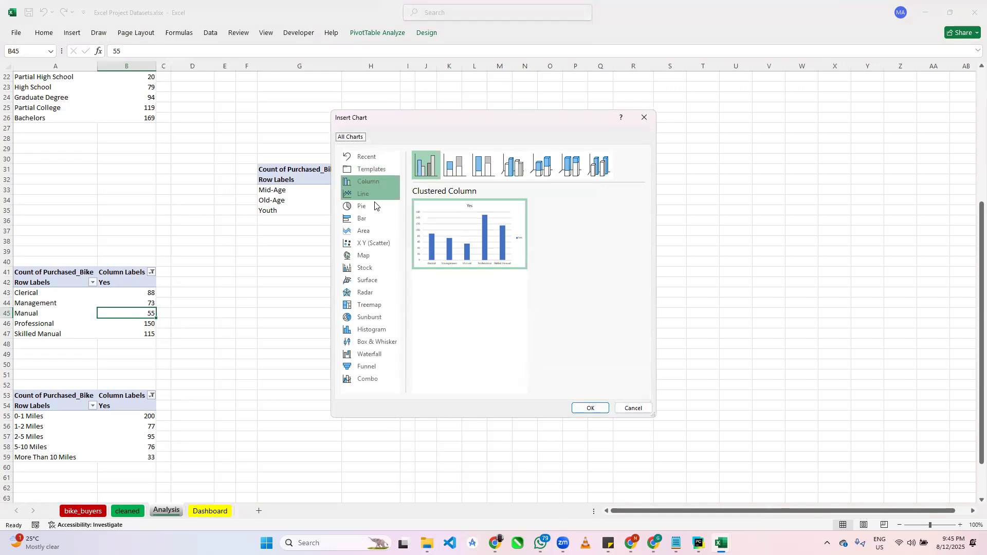
pyautogui.click(373, 219)
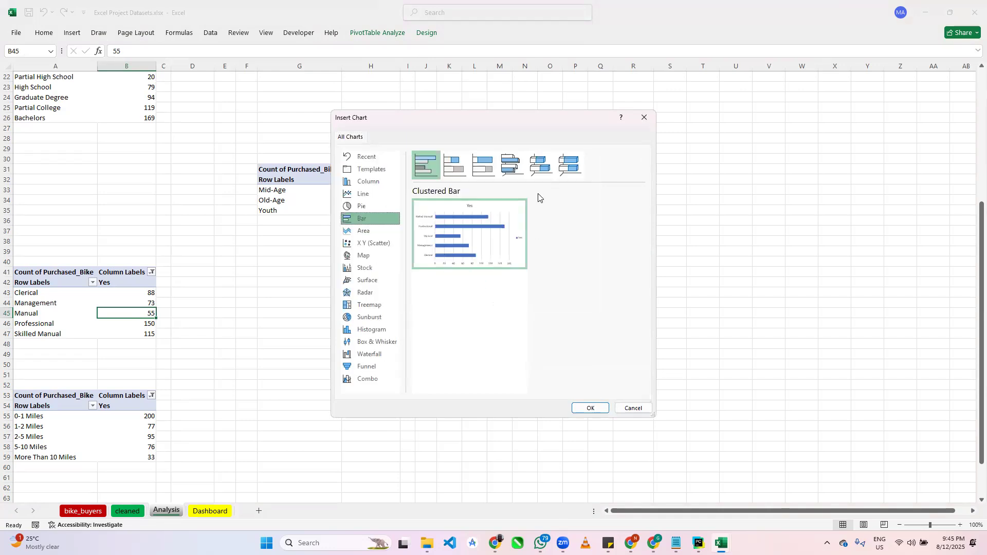
pyautogui.moveTo(476, 261)
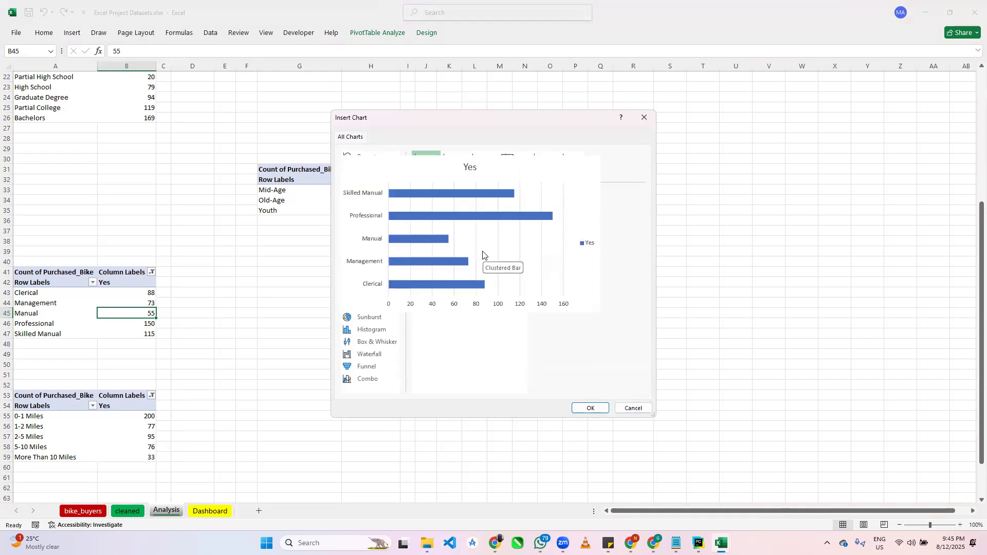
pyautogui.click(590, 408)
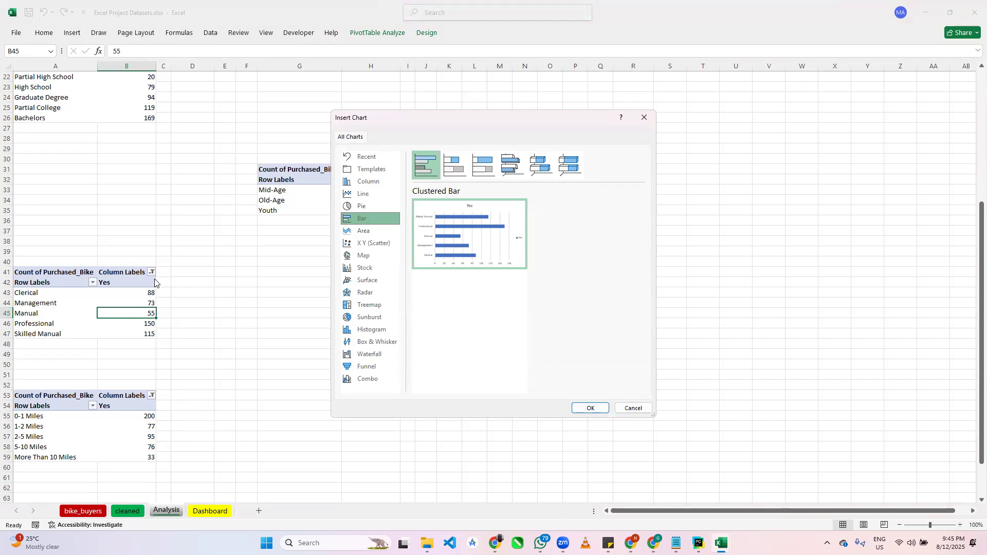
pyautogui.click(590, 408)
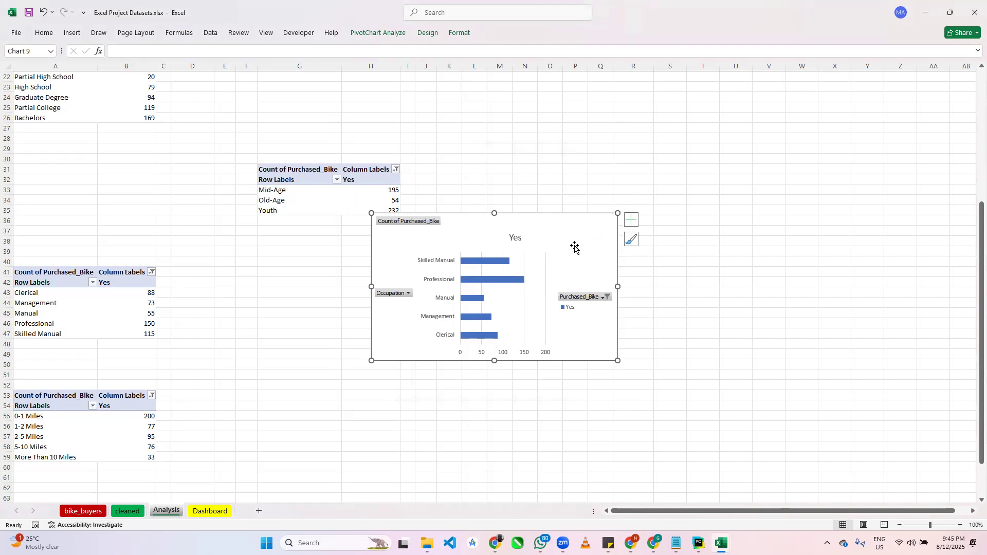
pyautogui.press('Delete')
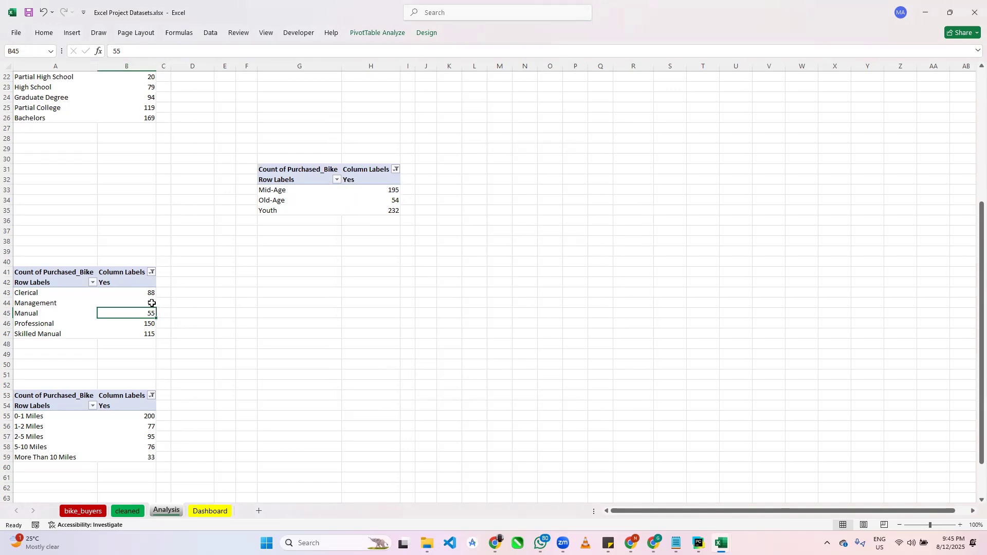
# Sort the occupation pivot table by its purchased-bike counts from largest to smallest.
pyautogui.click(152, 272)
pyautogui.click(194, 304)
pyautogui.click(131, 301)
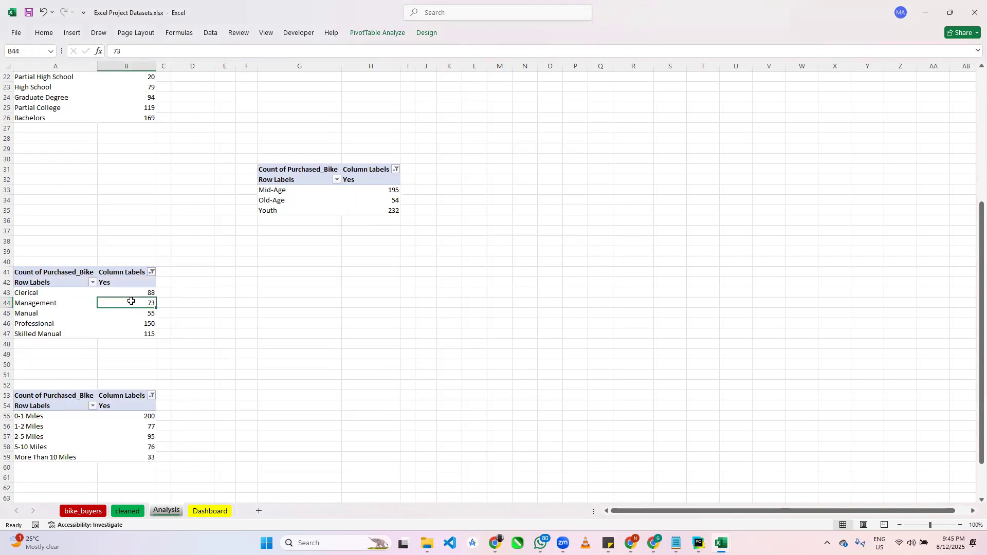
pyautogui.rightClick(132, 302)
pyautogui.moveTo(241, 401)
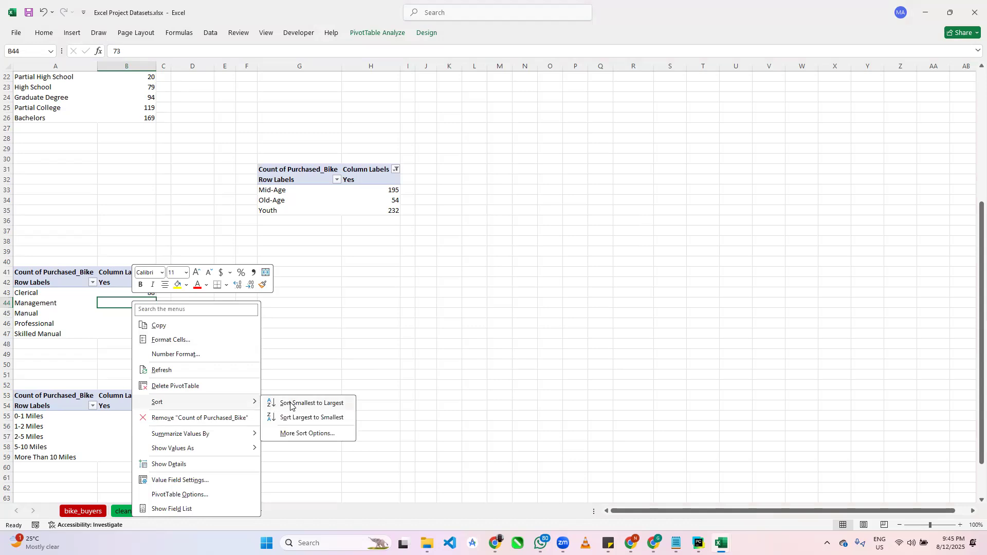
pyautogui.click(315, 418)
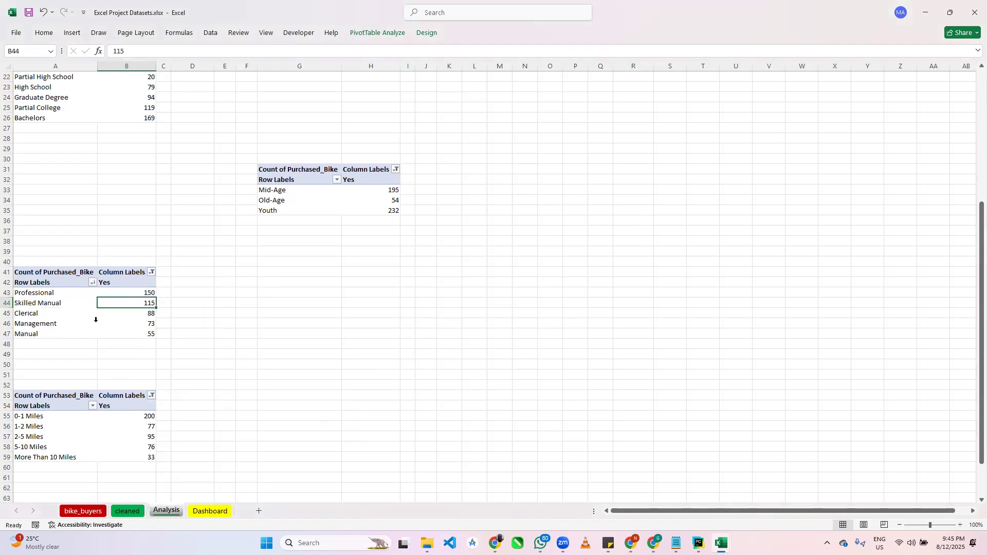
# Insert a Clustered Bar PivotChart from the occupation pivot table and hide all its field buttons.
pyautogui.click(76, 34)
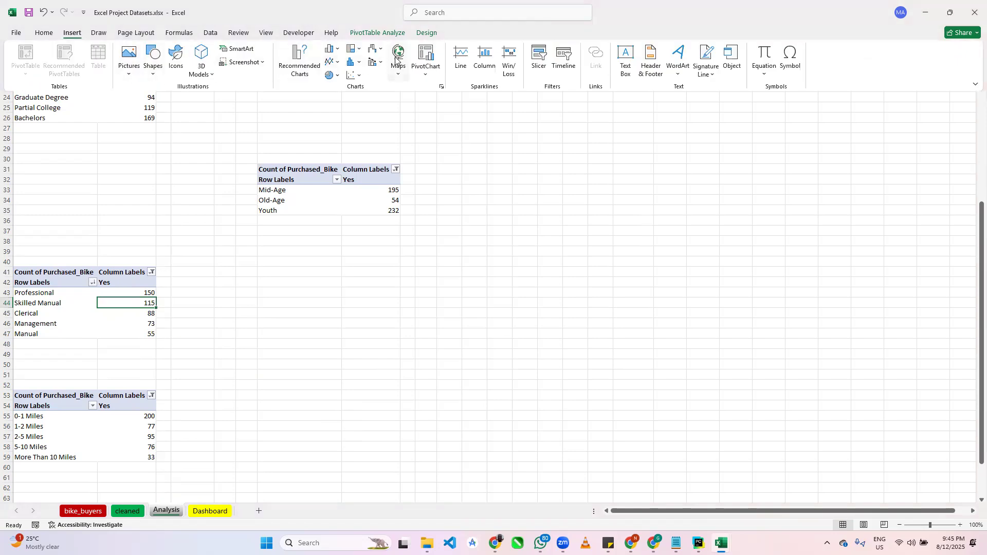
pyautogui.click(426, 57)
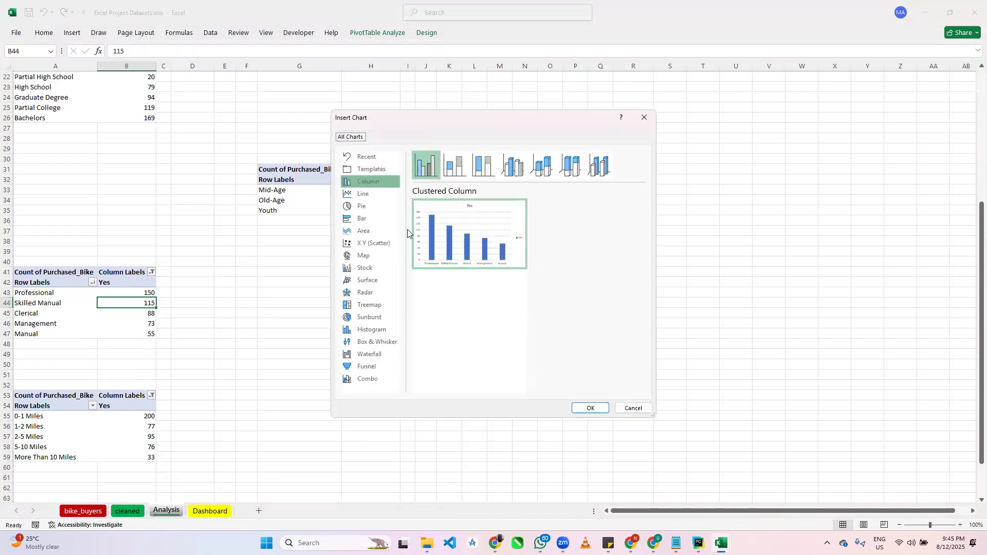
pyautogui.click(375, 220)
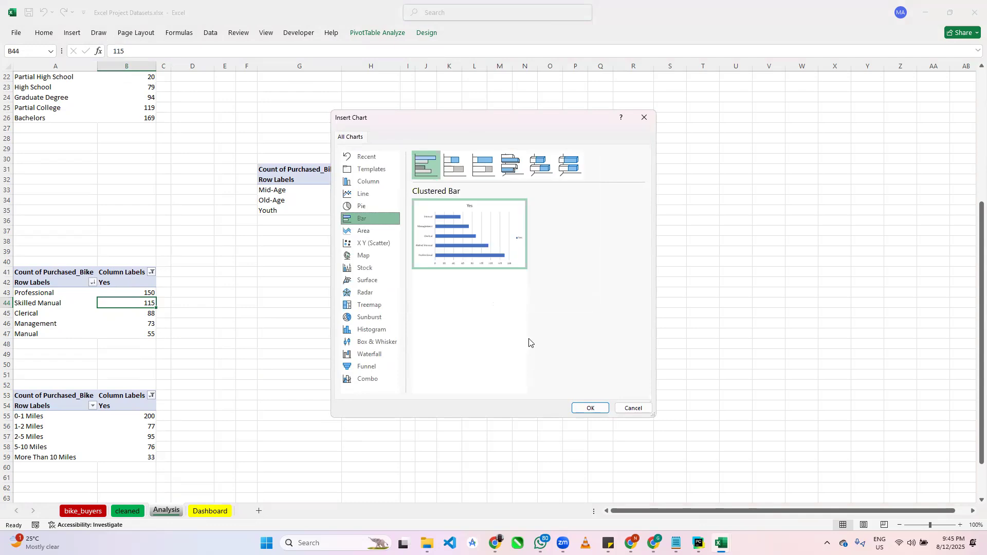
pyautogui.click(590, 408)
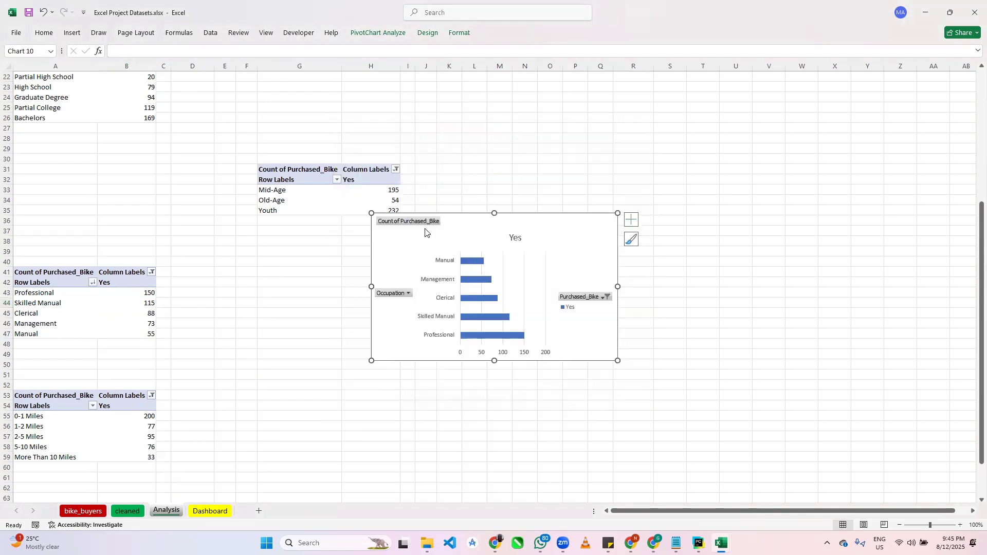
pyautogui.rightClick(421, 220)
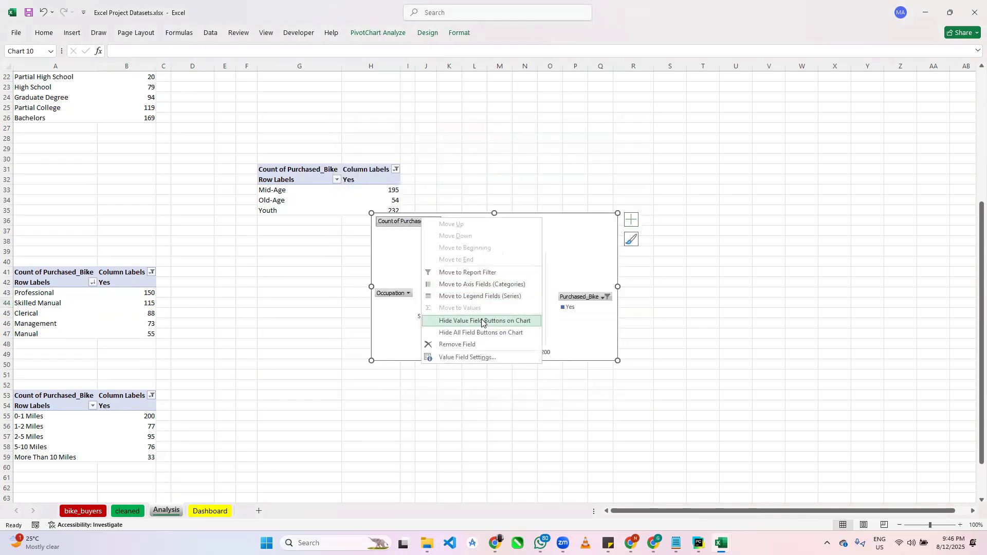
pyautogui.click(491, 333)
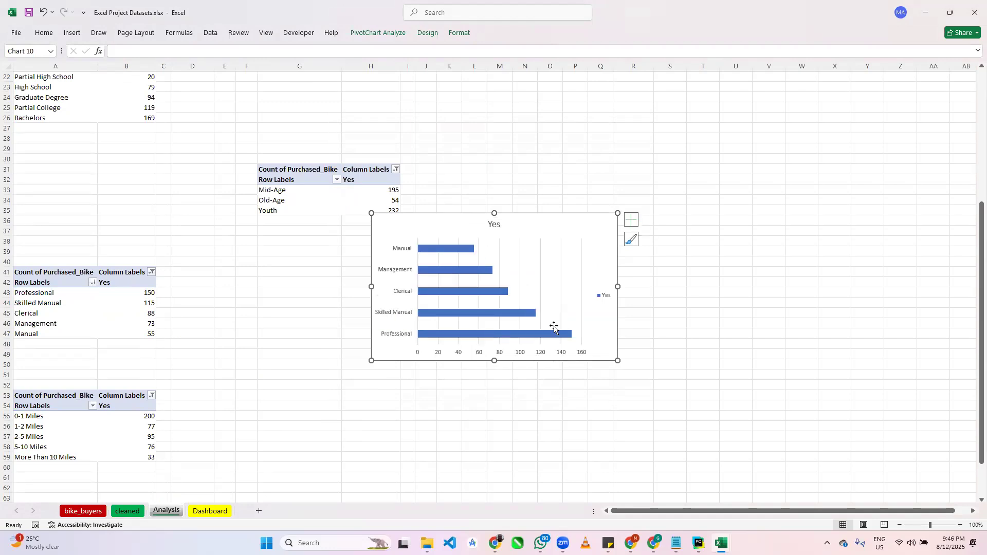
# Remove the primary horizontal axis, legend, gridlines and chart title from the occupation bar chart.
pyautogui.click(631, 220)
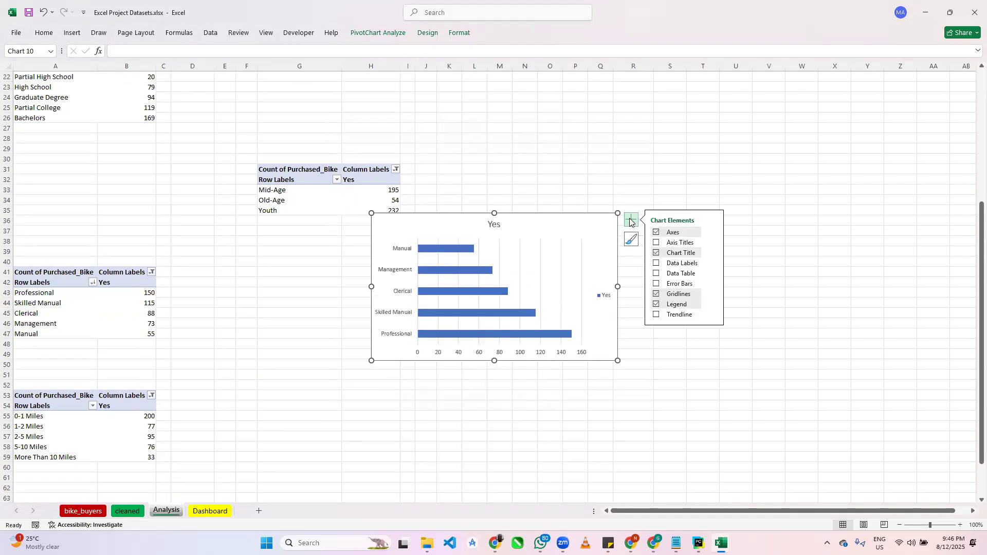
pyautogui.click(658, 232)
pyautogui.click(657, 231)
pyautogui.click(712, 232)
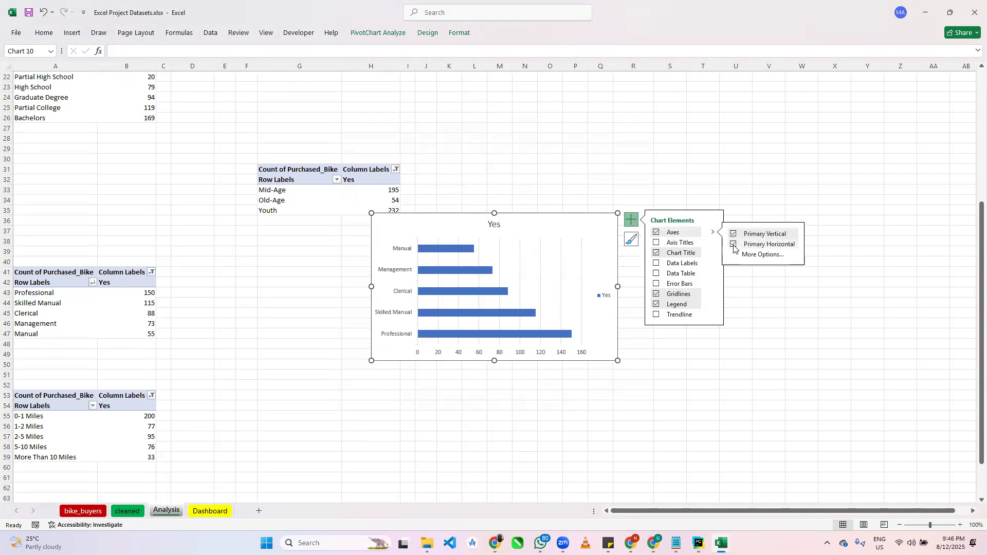
pyautogui.click(734, 245)
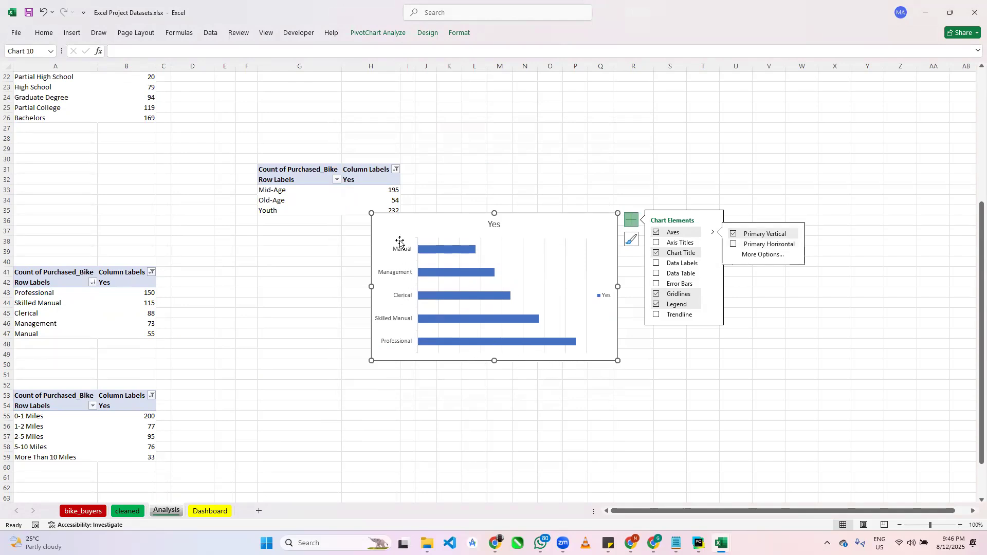
pyautogui.click(656, 305)
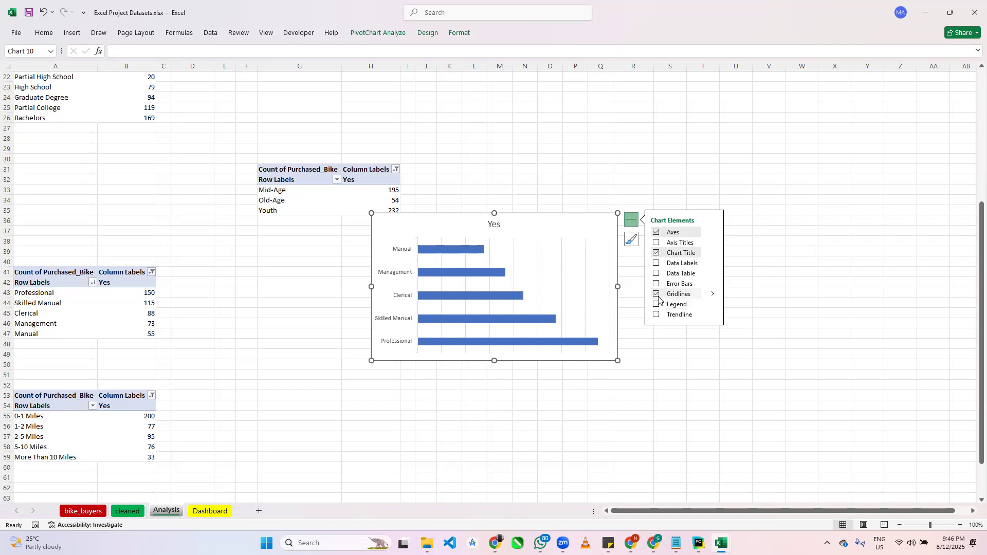
pyautogui.click(656, 294)
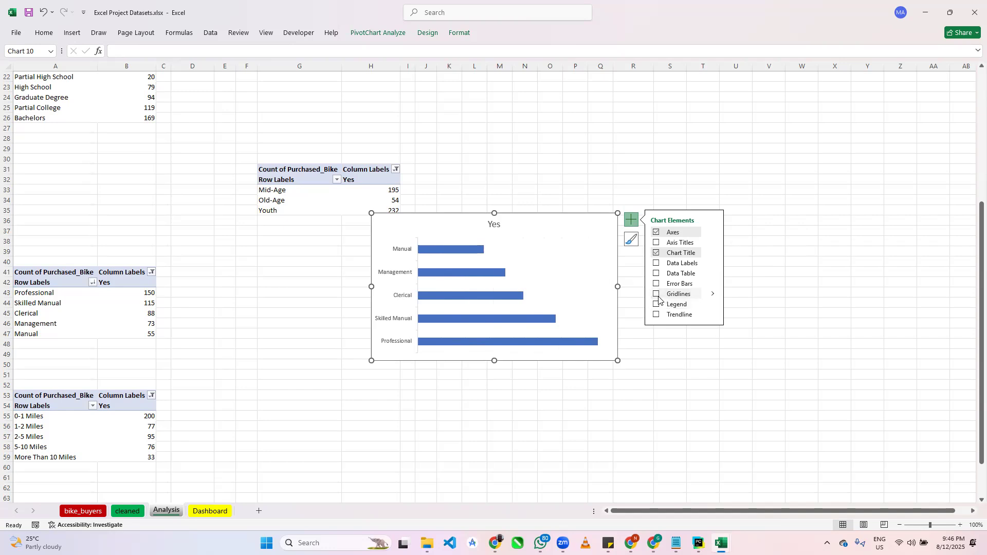
pyautogui.click(657, 253)
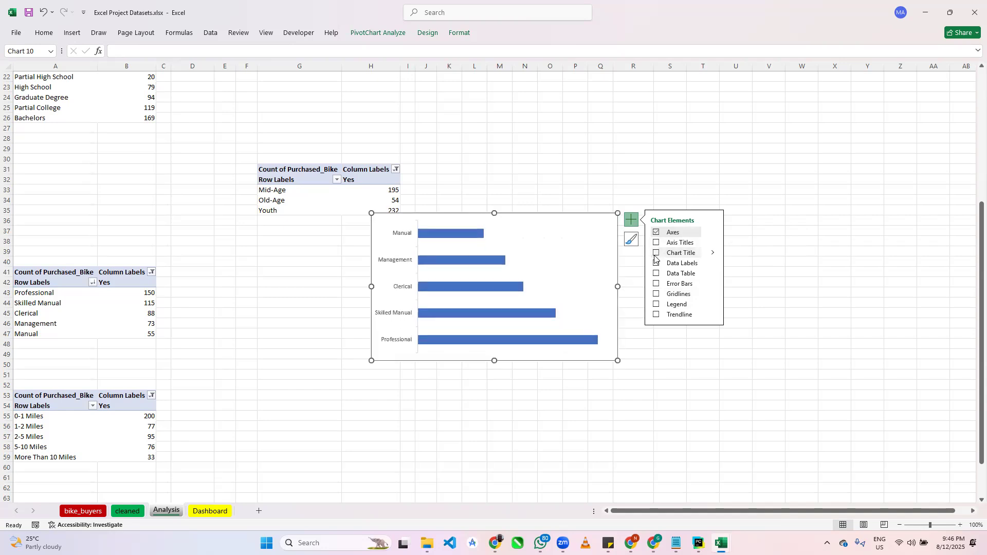
# Format the occupation chart's area with no fill and no border line.
pyautogui.rightClick(551, 235)
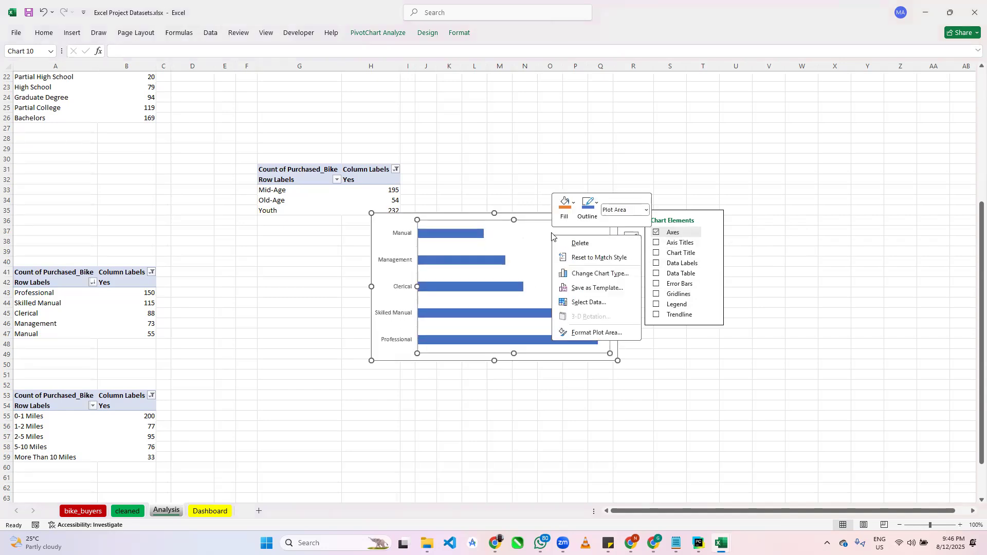
pyautogui.rightClick(376, 221)
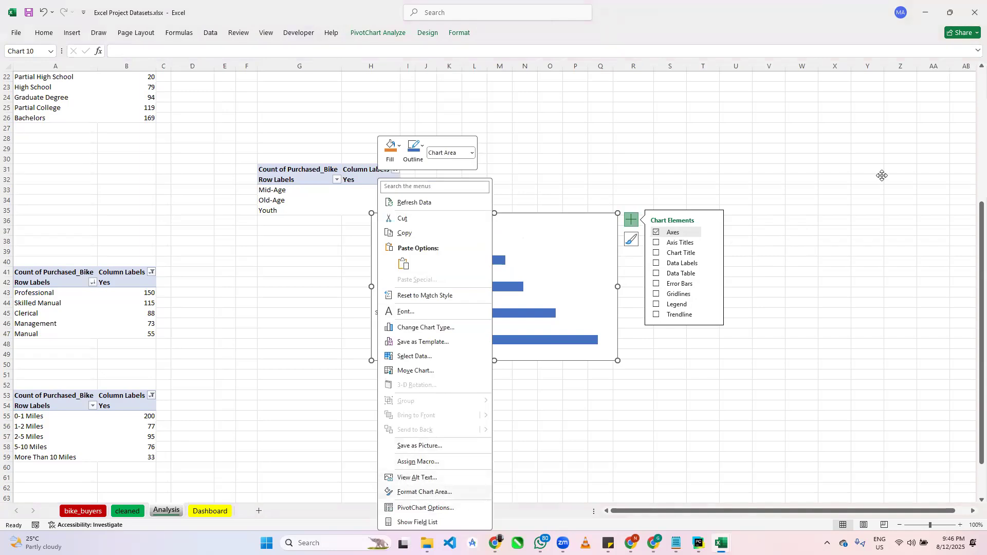
pyautogui.press('Return')
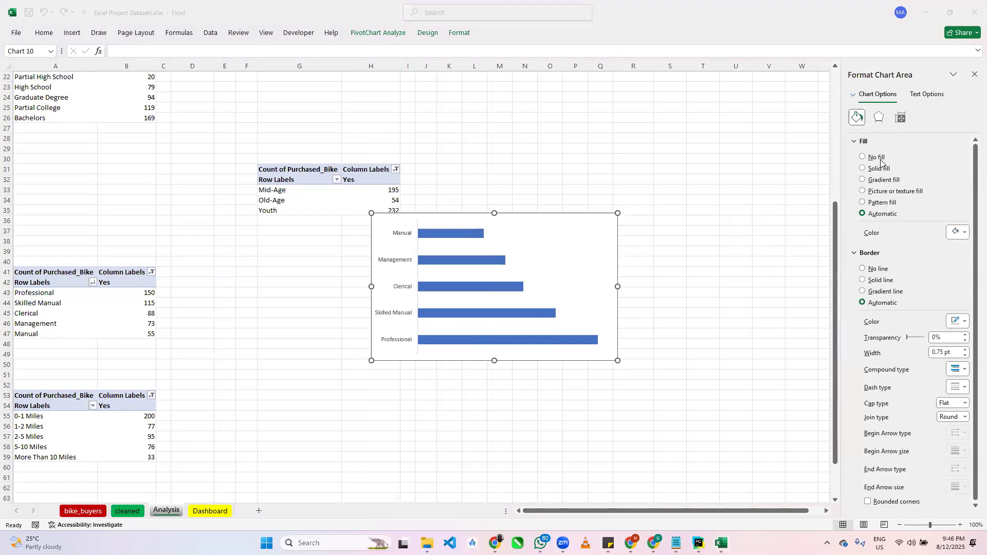
pyautogui.click(863, 158)
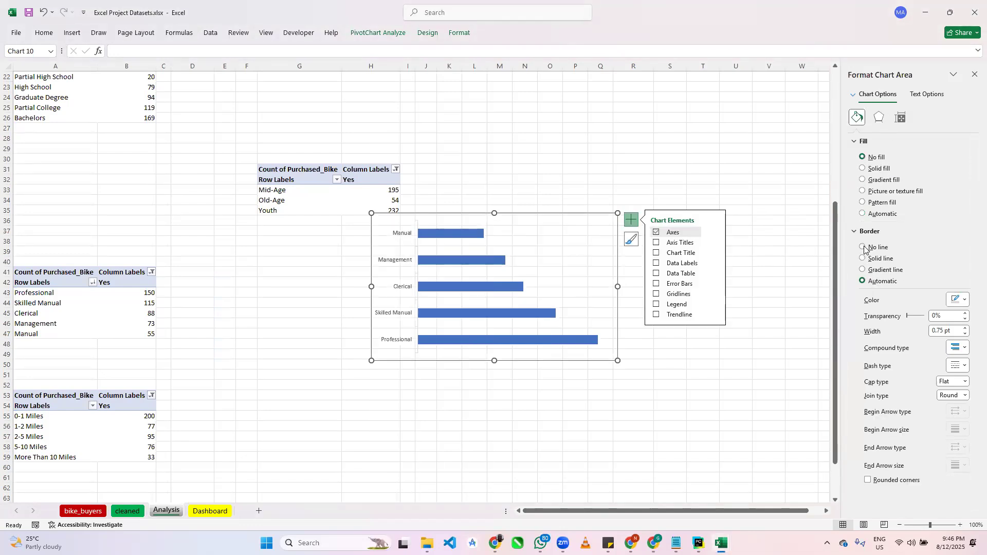
pyautogui.click(864, 248)
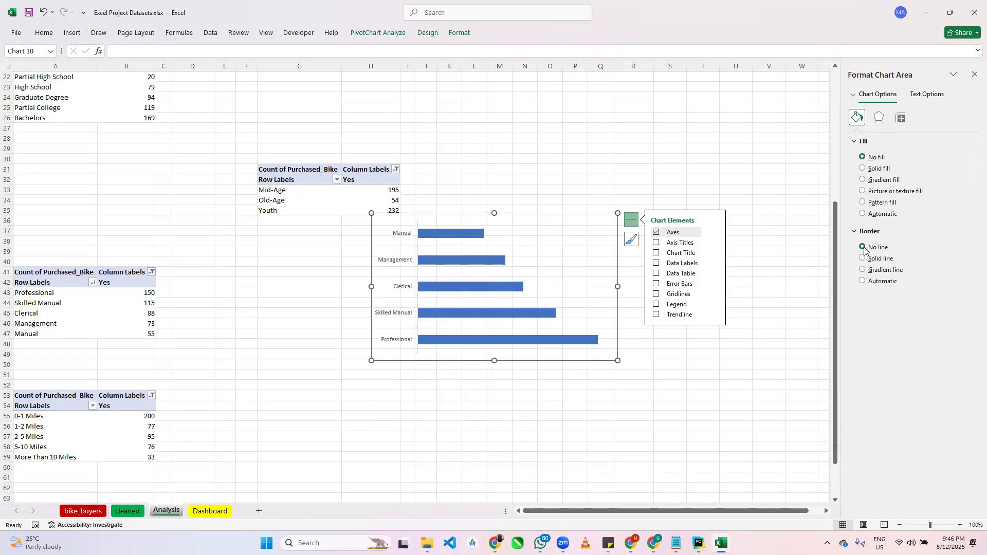
pyautogui.click(656, 283)
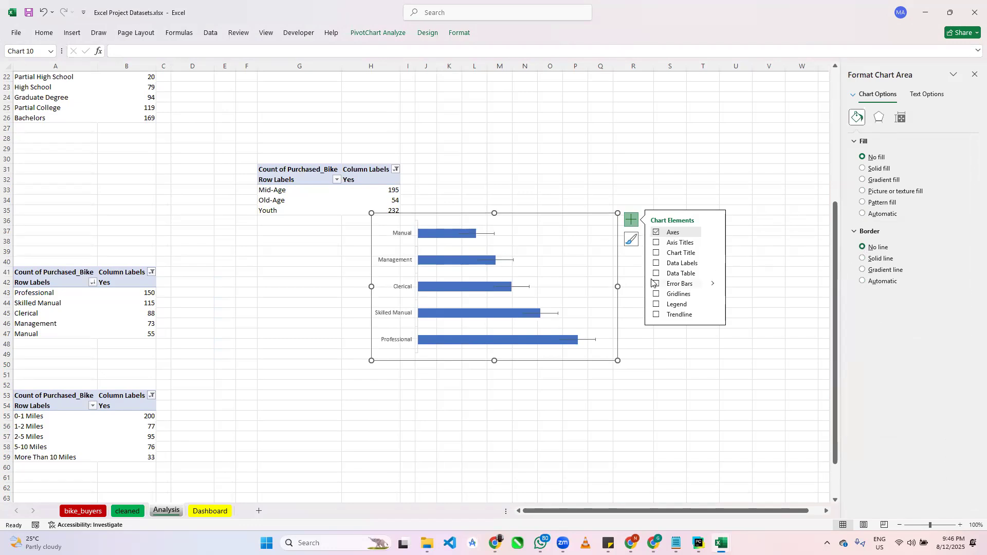
pyautogui.click(656, 282)
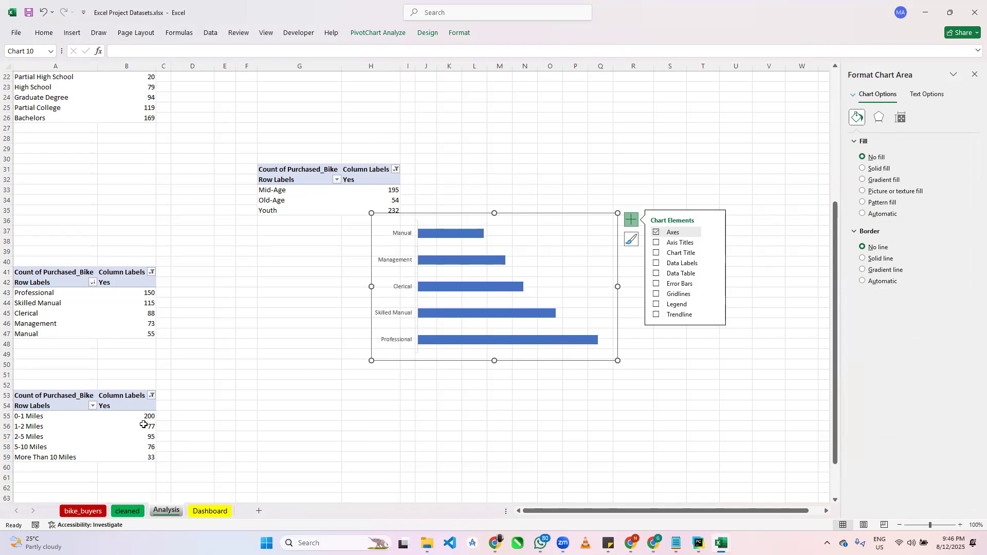
# Fill the Manual bar of the occupation chart with the lightest theme green.
pyautogui.moveTo(146, 422)
pyautogui.moveTo(472, 295)
pyautogui.click(478, 226)
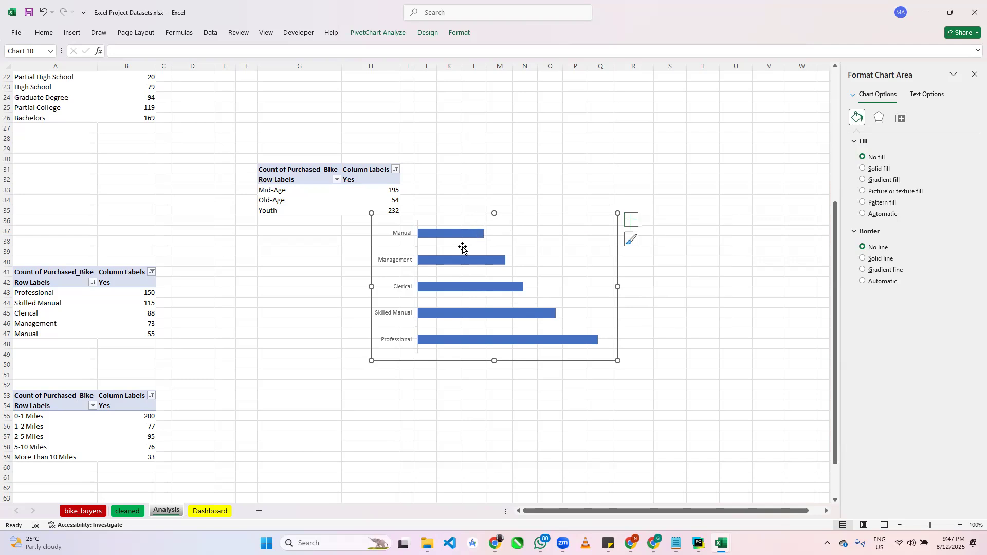
pyautogui.click(456, 234)
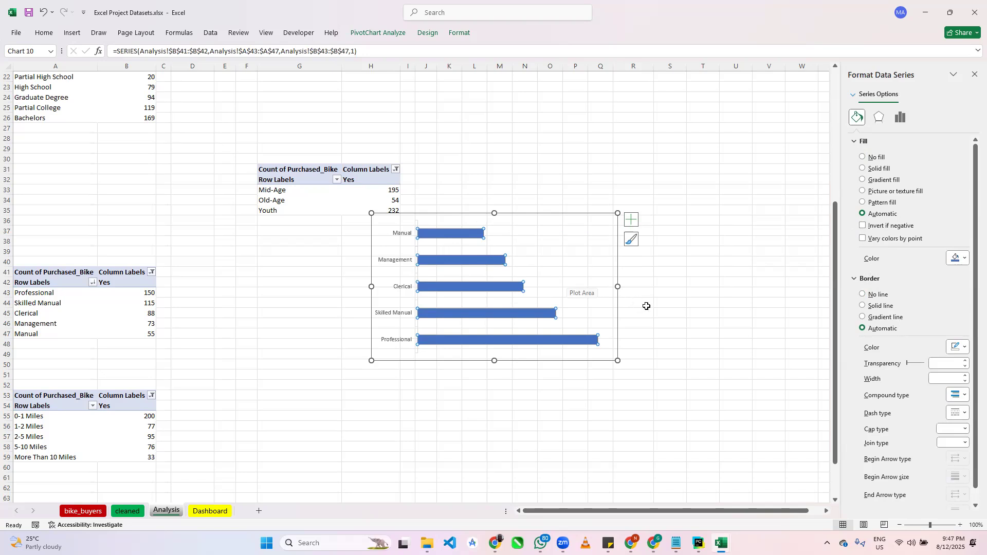
pyautogui.doubleClick(461, 235)
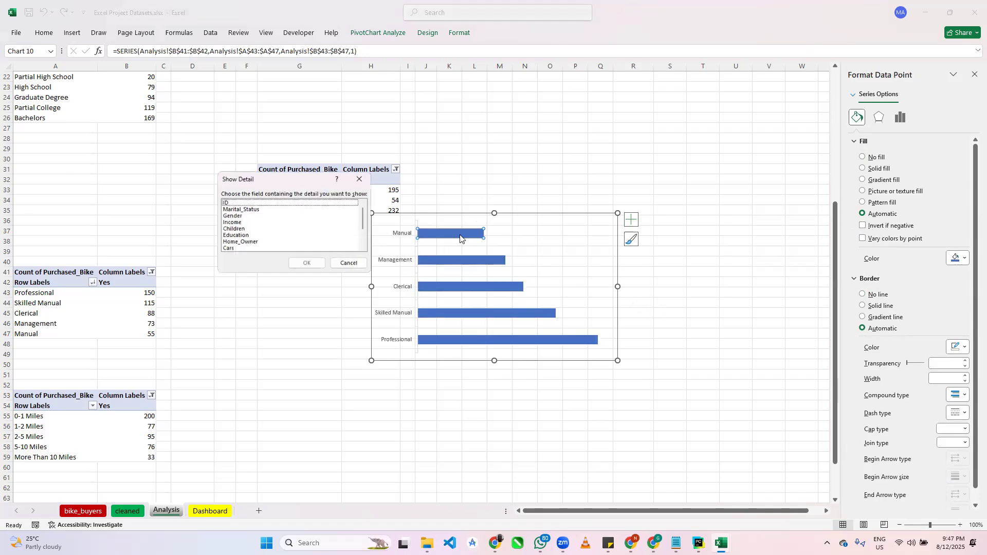
pyautogui.click(362, 177)
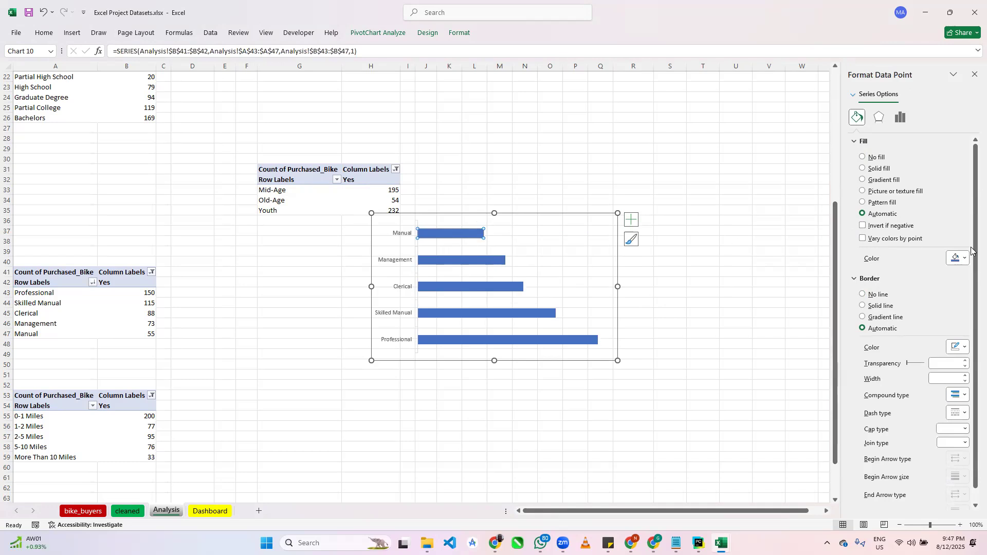
pyautogui.click(956, 259)
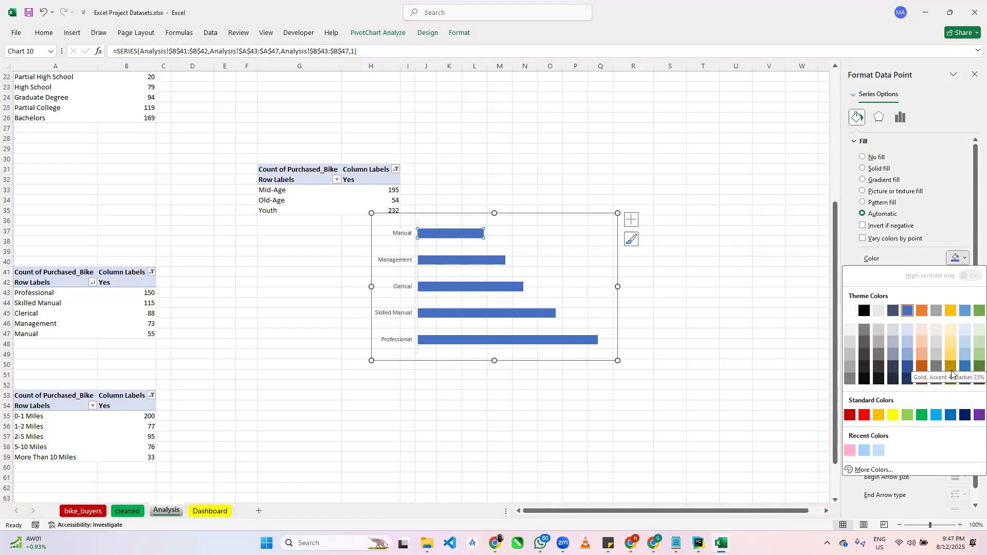
pyautogui.click(970, 332)
# Fill the Management bar with the second-lightest theme green and the Clerical bar with the next darker medium green.
pyautogui.click(483, 257)
pyautogui.click(957, 258)
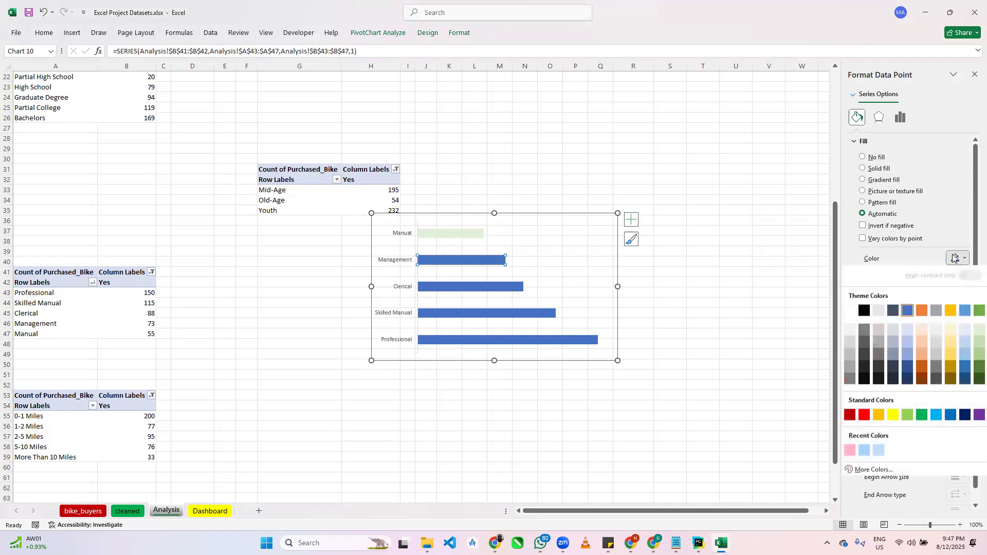
pyautogui.click(971, 333)
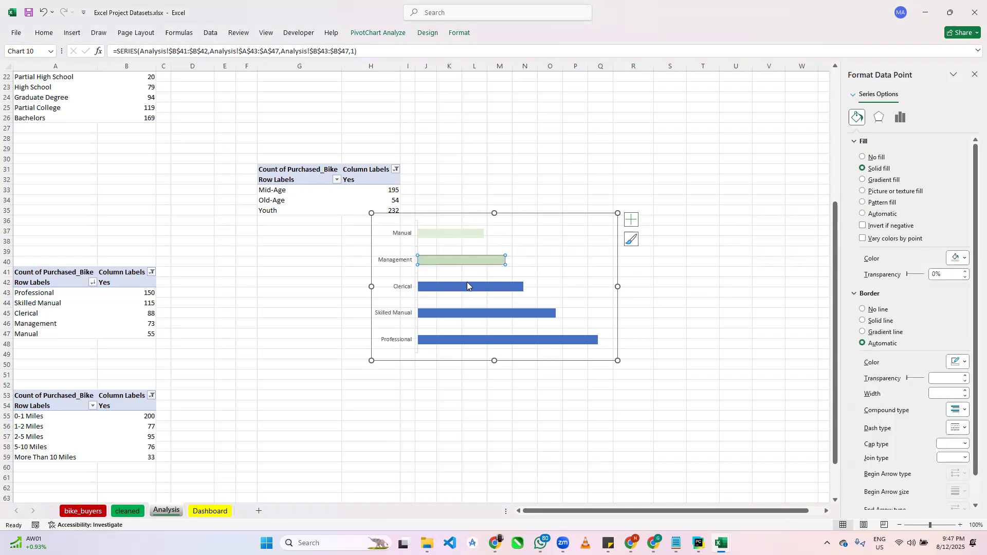
pyautogui.click(517, 286)
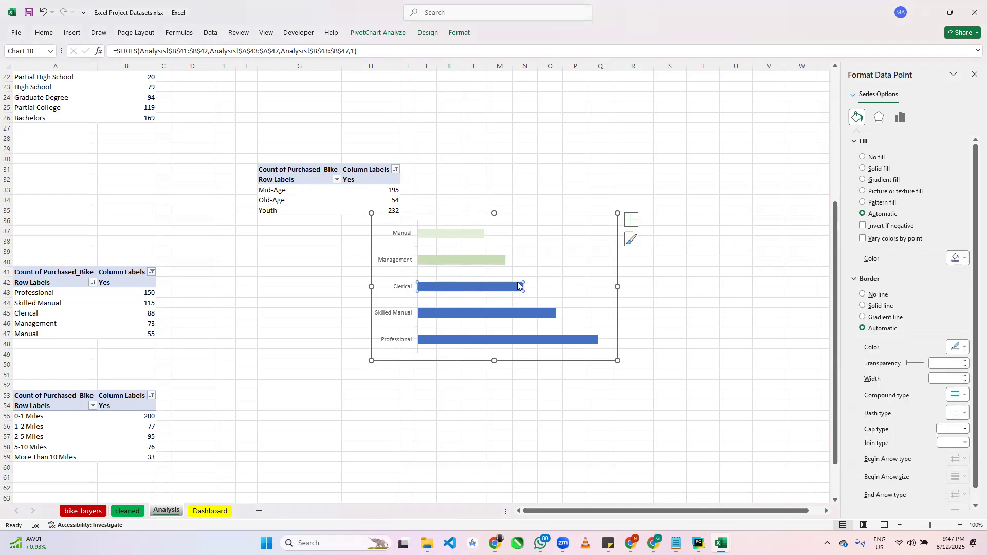
pyautogui.click(960, 258)
pyautogui.click(971, 355)
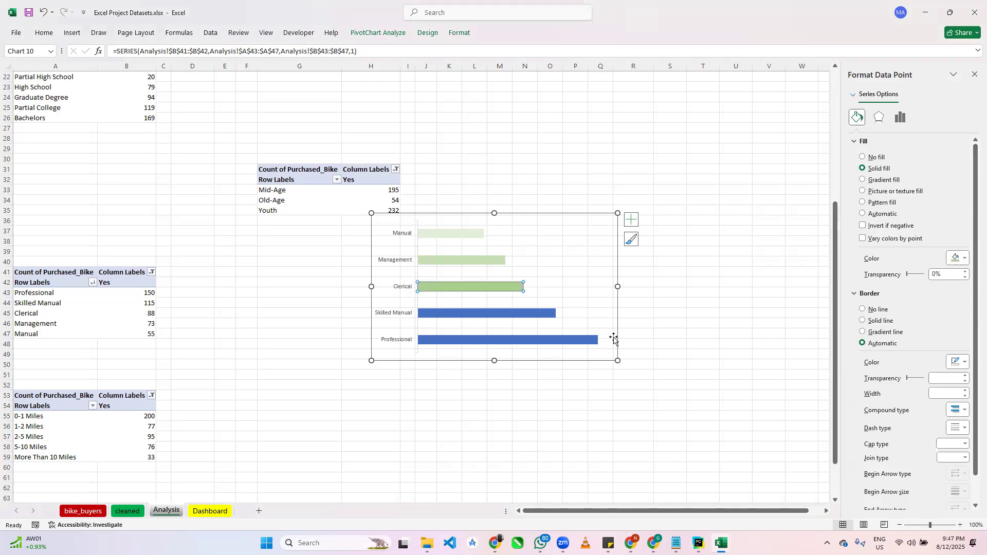
# Fill the Skilled Manual bar with dark theme green and the Professional bar with the darkest theme green.
pyautogui.click(539, 313)
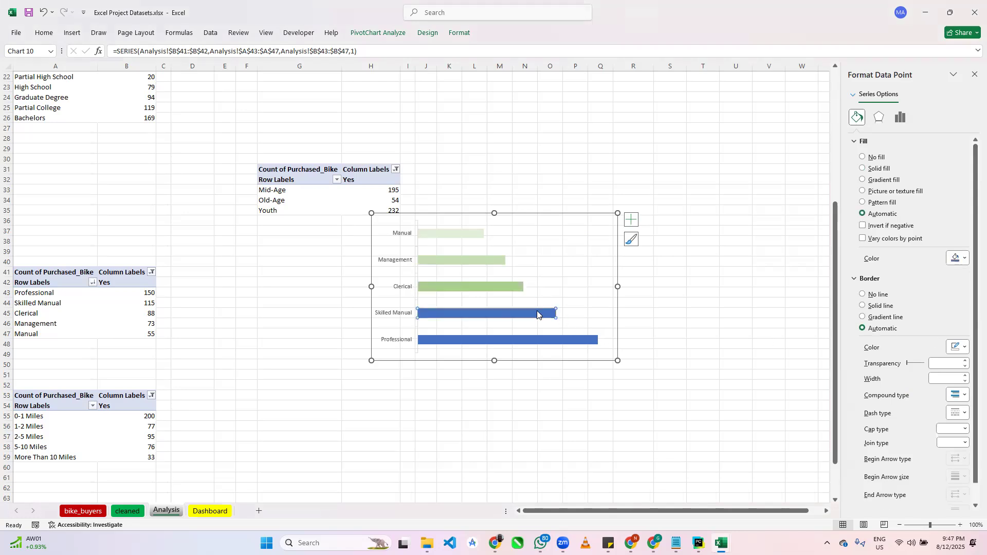
pyautogui.click(960, 258)
pyautogui.click(974, 378)
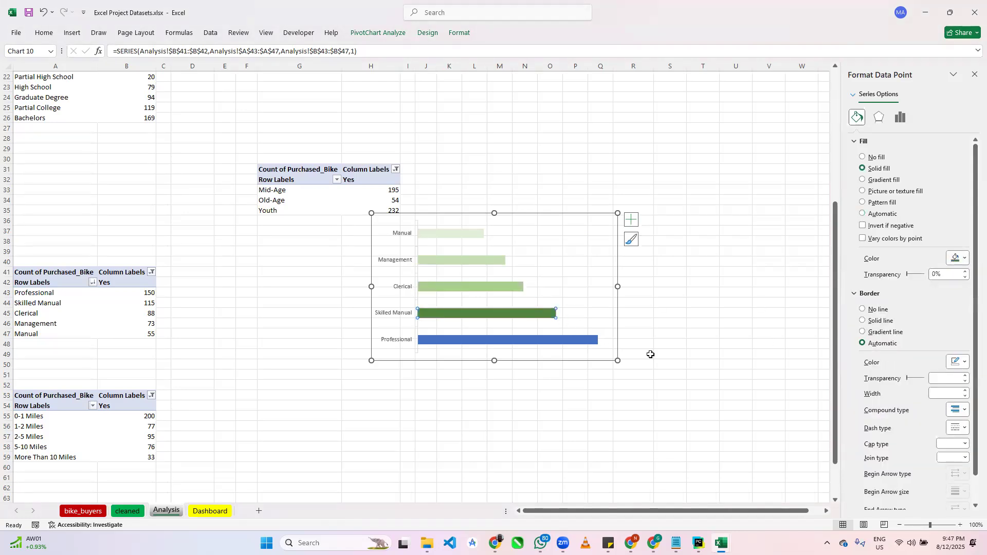
pyautogui.click(559, 341)
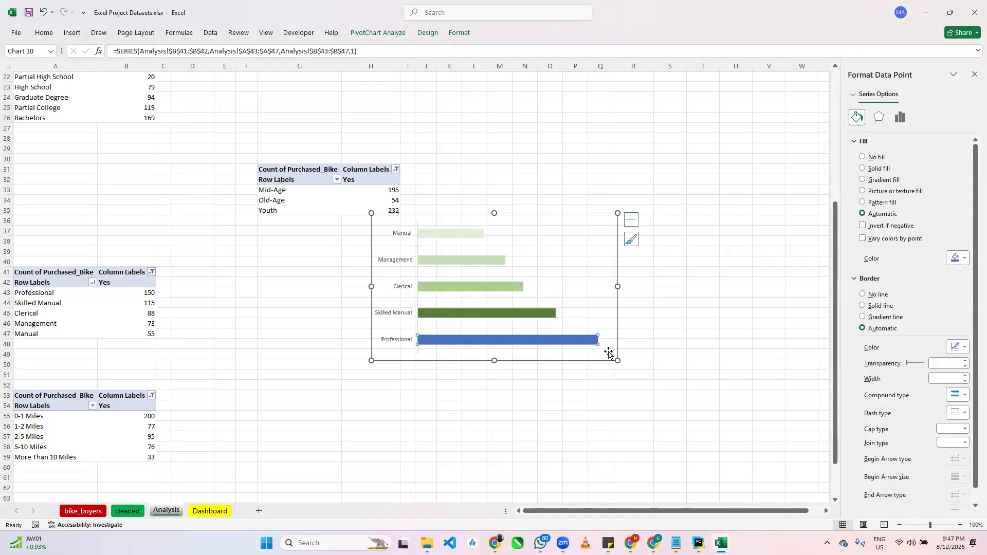
pyautogui.click(960, 258)
pyautogui.click(973, 383)
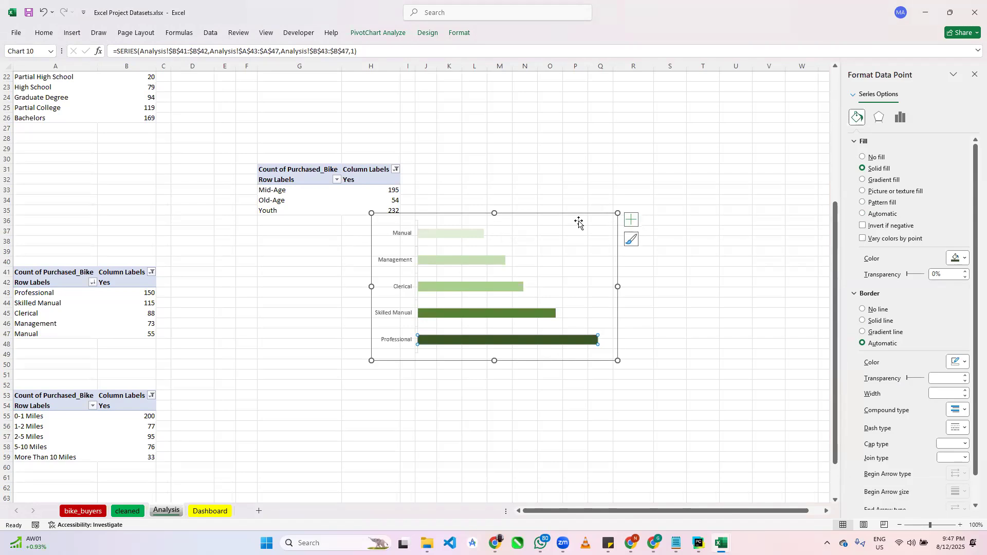
# Cut the occupation bar chart from the Analysis sheet and paste it onto the Dashboard sheet.
pyautogui.press('Delete')
pyautogui.click(208, 511)
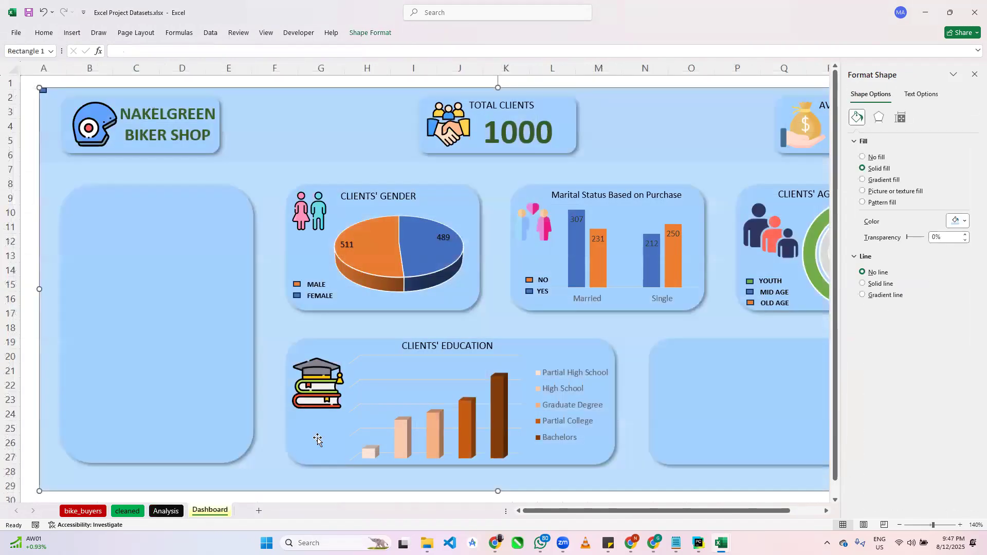
pyautogui.hotkey('ctrl', 'v')
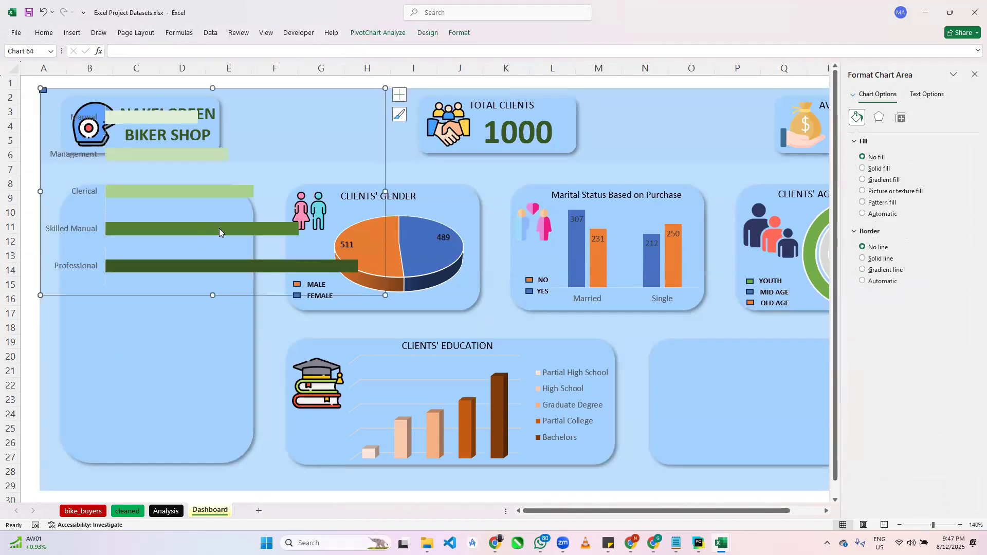
# Shrink the pasted occupation chart, place it over the empty card beside Clients' Education and widen it to nearly the card's width.
pyautogui.moveTo(385, 295); pyautogui.dragTo(208, 233)
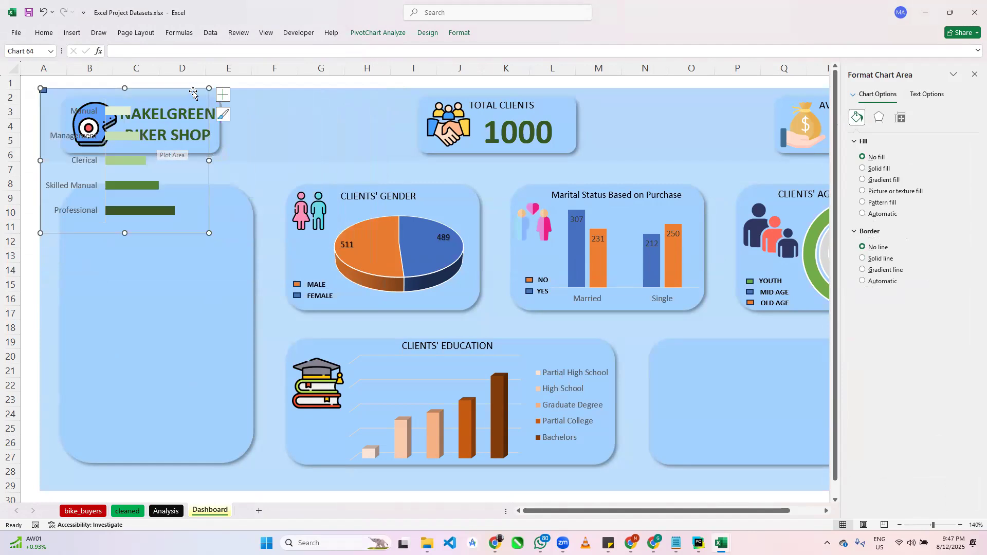
pyautogui.moveTo(195, 91); pyautogui.dragTo(722, 332)
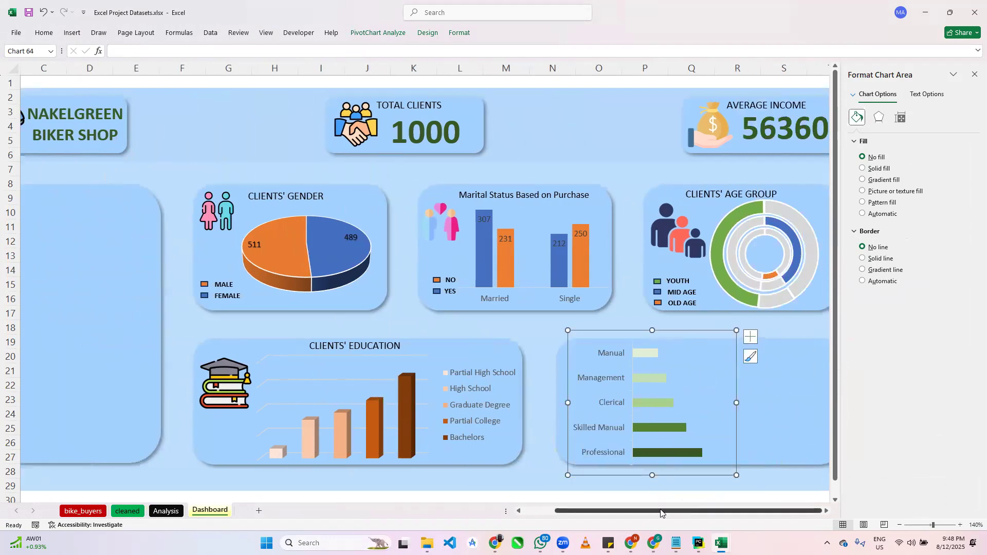
pyautogui.click(975, 74)
pyautogui.moveTo(738, 400); pyautogui.dragTo(835, 400)
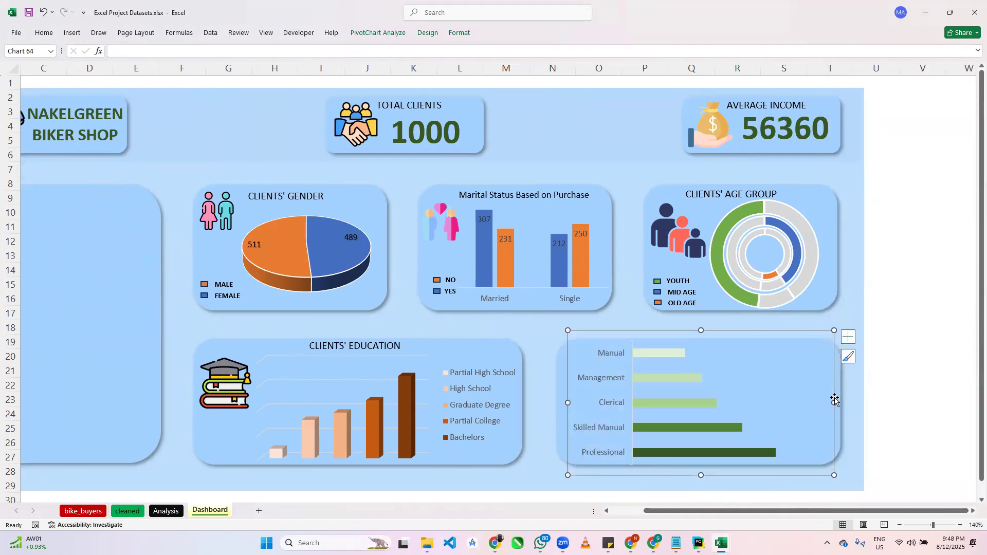